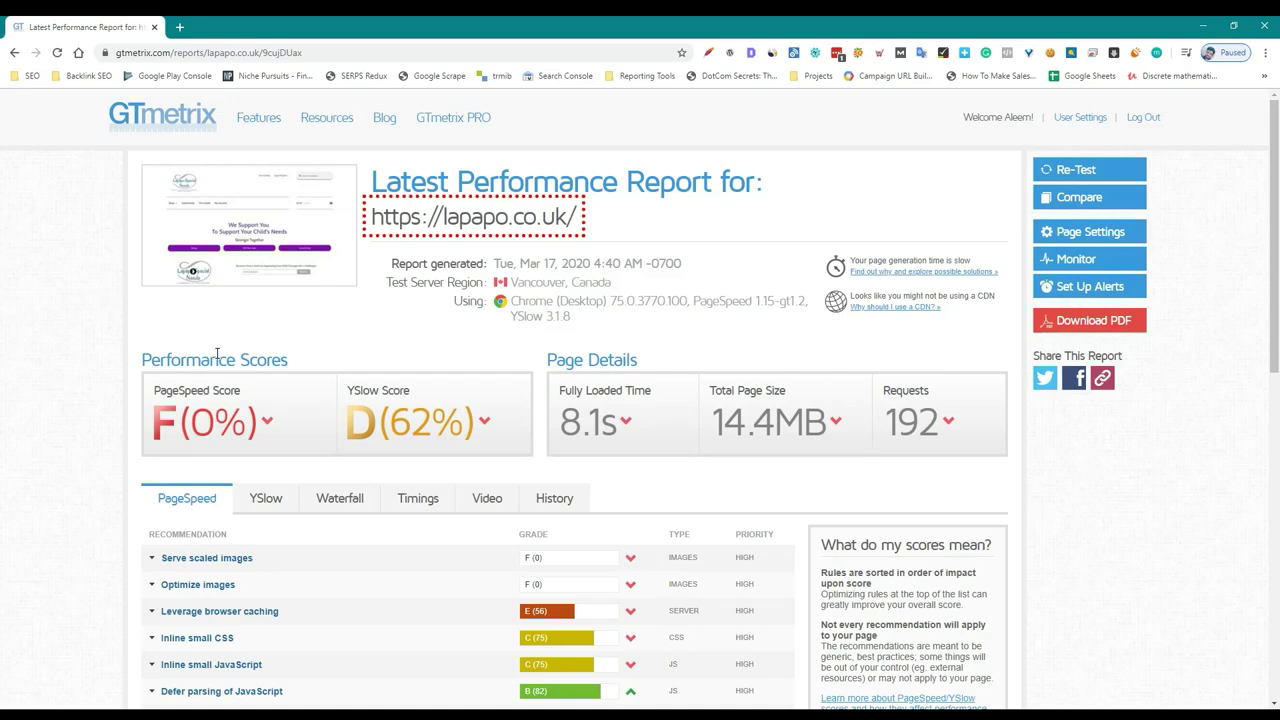
Examine the Serve scaled images and Optimize images recommendations in the PageSpeed report for lapapo.co.uk.
{"action": "scroll", "coordinate": [240, 330], "scroll_direction": "down", "scroll_amount": 3}
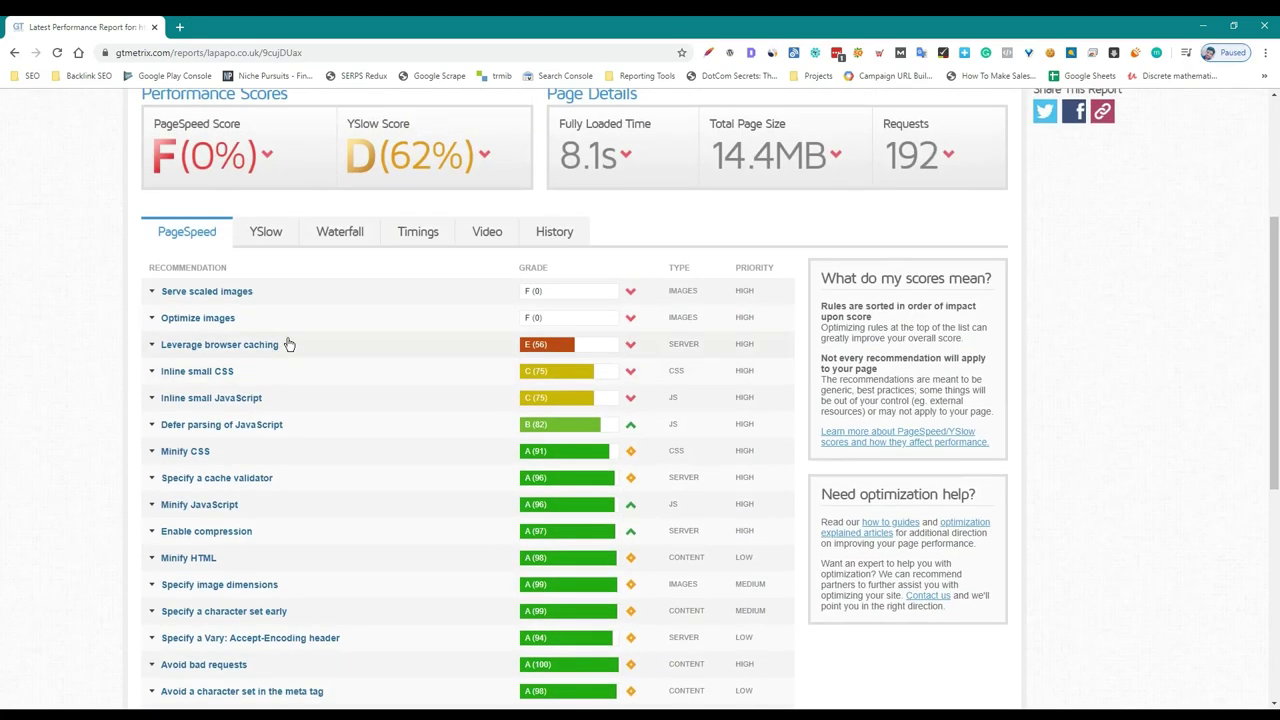
{"action": "left_click", "coordinate": [285, 300]}
{"action": "scroll", "coordinate": [263, 451], "scroll_direction": "down", "scroll_amount": 2}
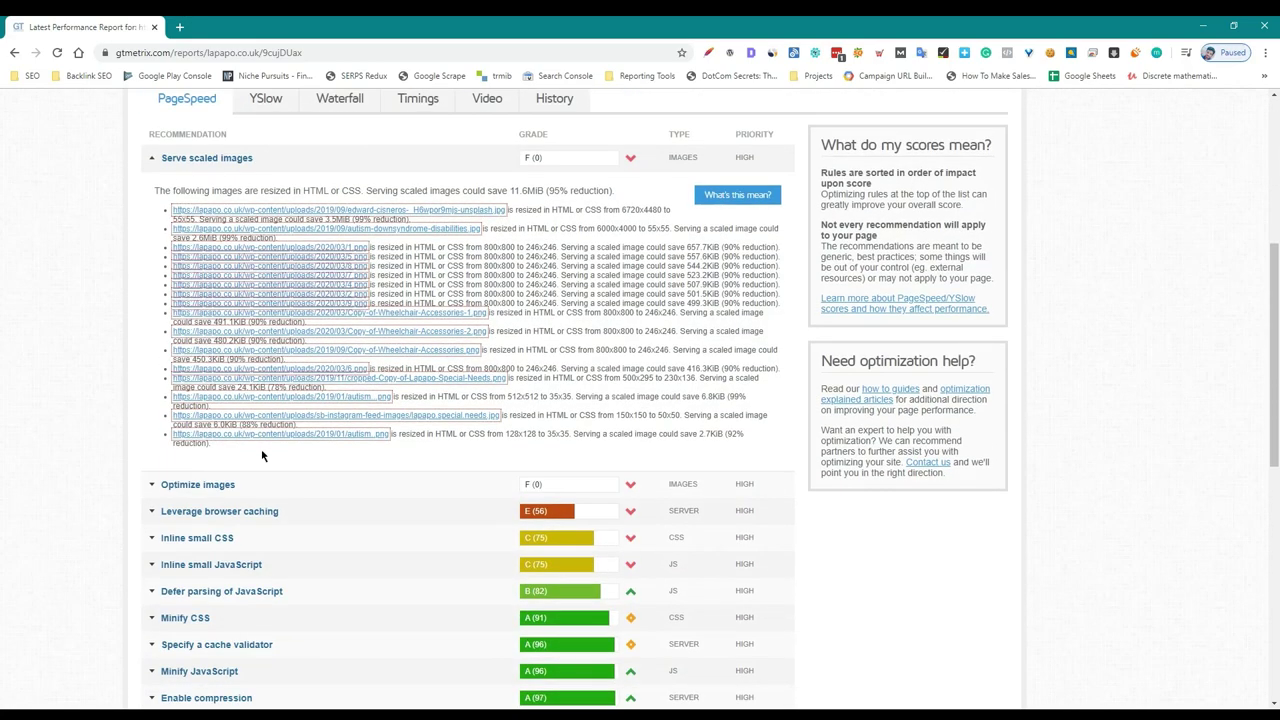
{"action": "left_click", "coordinate": [266, 486]}
{"action": "scroll", "coordinate": [292, 453], "scroll_direction": "down", "scroll_amount": 2}
{"action": "scroll", "coordinate": [292, 453], "scroll_direction": "down", "scroll_amount": 5}
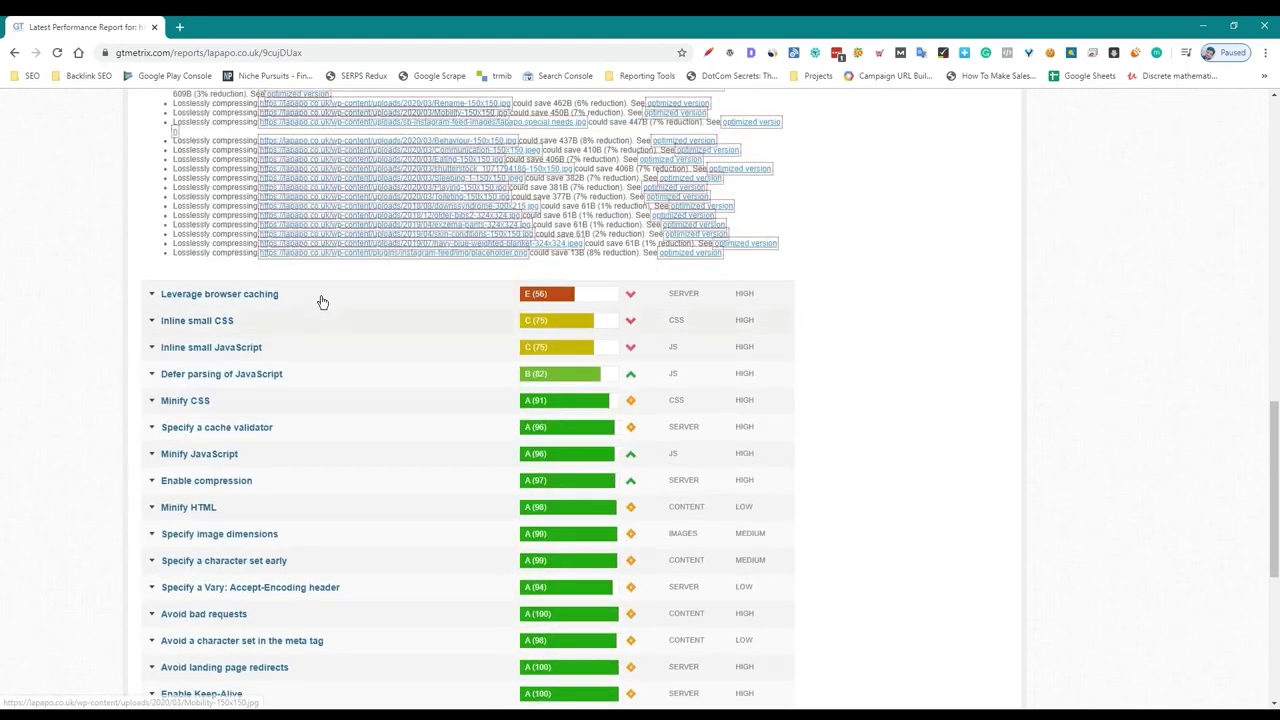
Examine the details for Leverage browser caching, Inline small CSS, Inline small JavaScript and Defer parsing of JavaScript, and review the report again.
{"action": "left_click", "coordinate": [320, 298]}
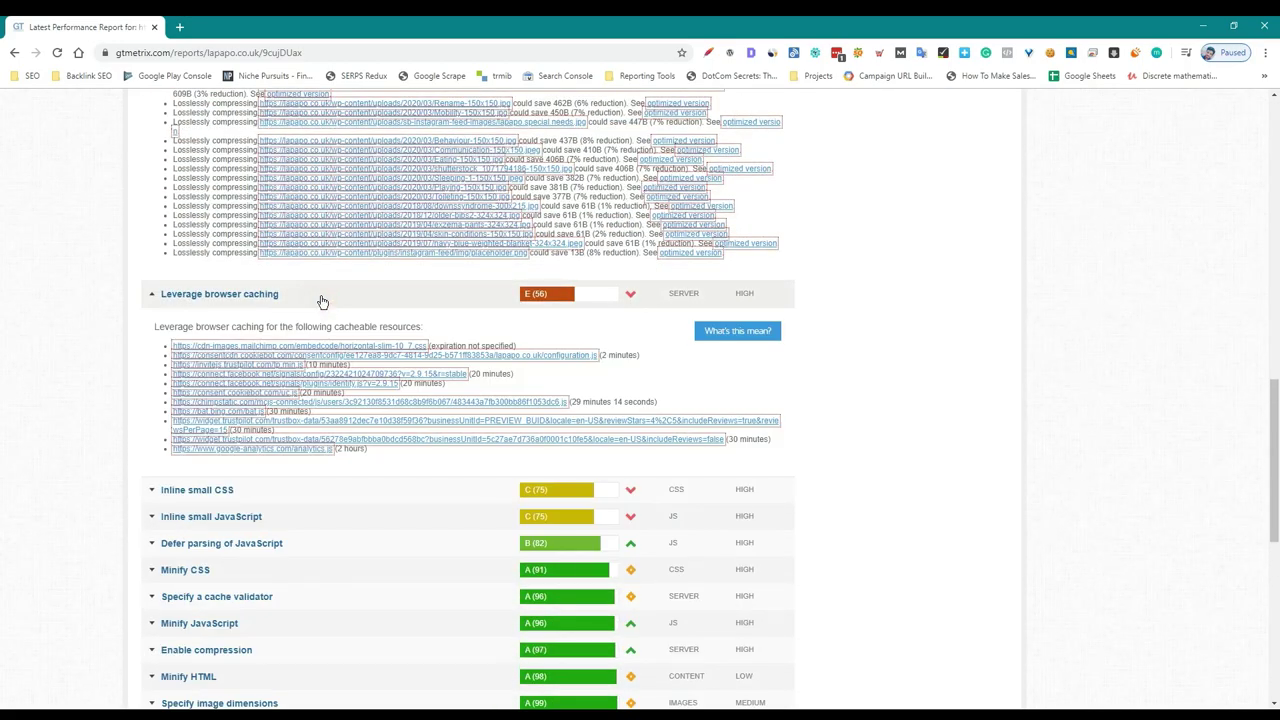
{"action": "scroll", "coordinate": [322, 302], "scroll_direction": "down", "scroll_amount": 1}
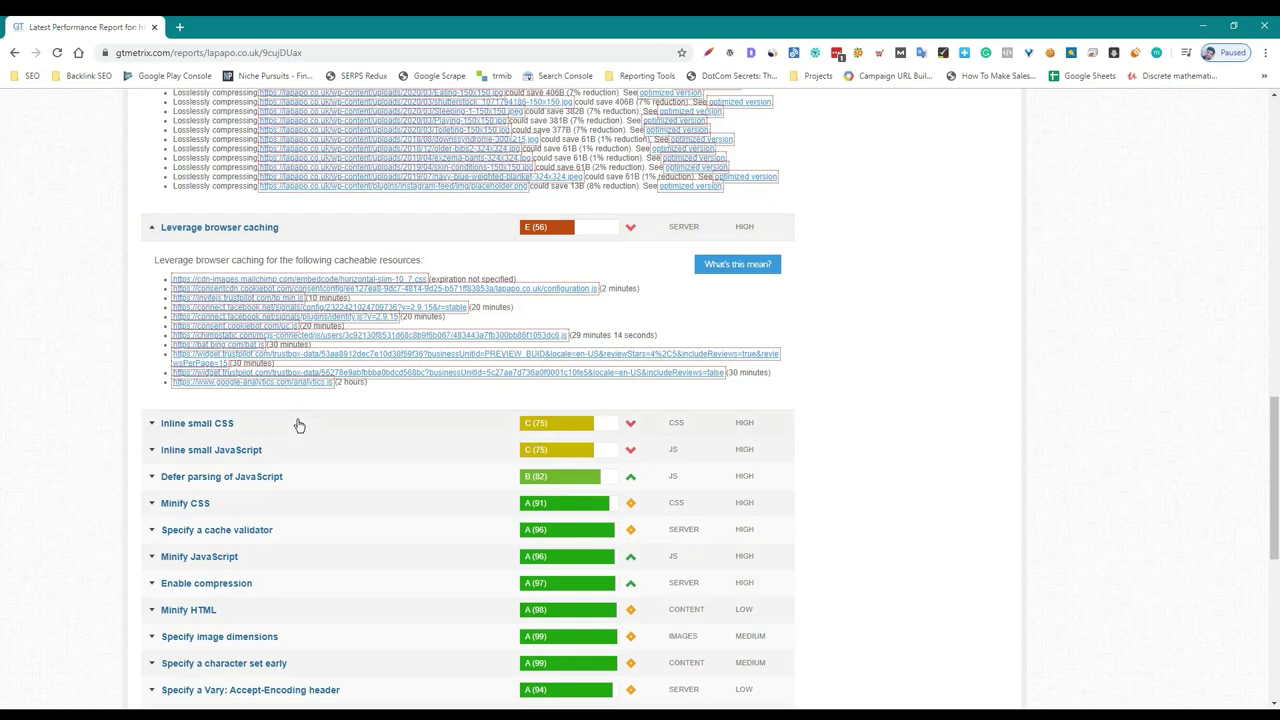
{"action": "left_click", "coordinate": [297, 423]}
{"action": "scroll", "coordinate": [308, 414], "scroll_direction": "down", "scroll_amount": 2}
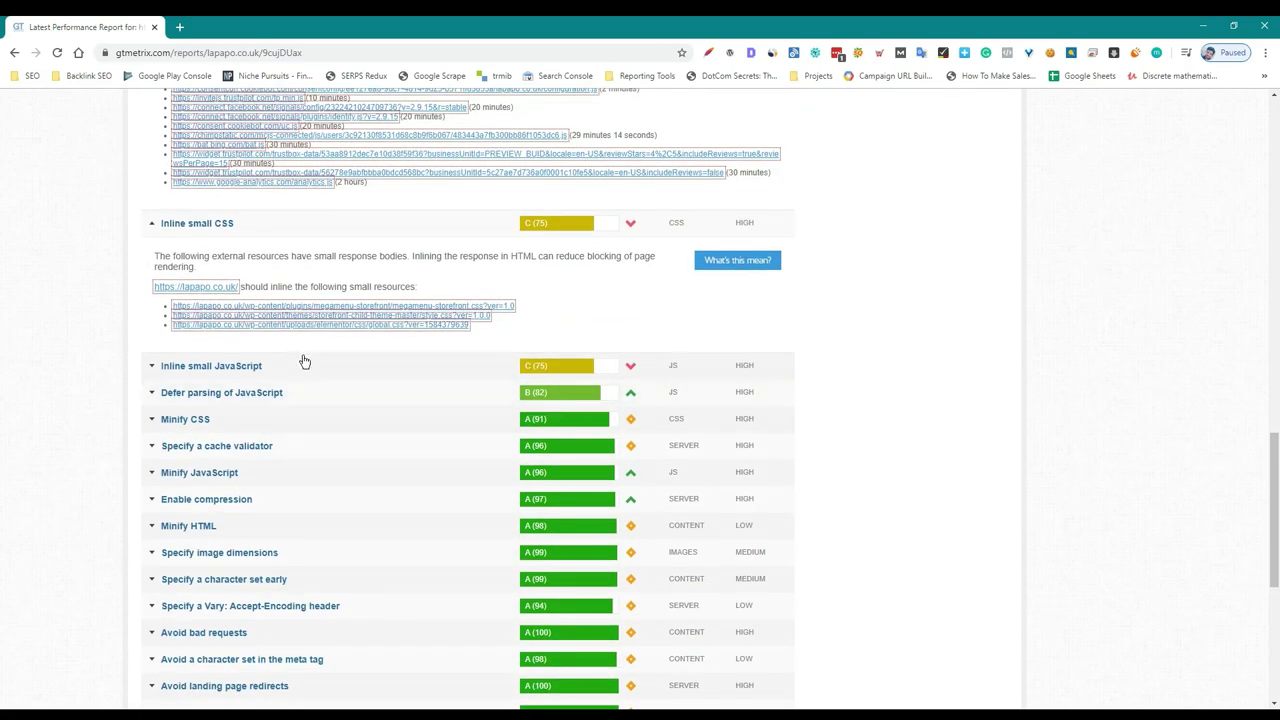
{"action": "left_click", "coordinate": [303, 367]}
{"action": "scroll", "coordinate": [300, 366], "scroll_direction": "down", "scroll_amount": 2}
{"action": "left_click", "coordinate": [300, 378]}
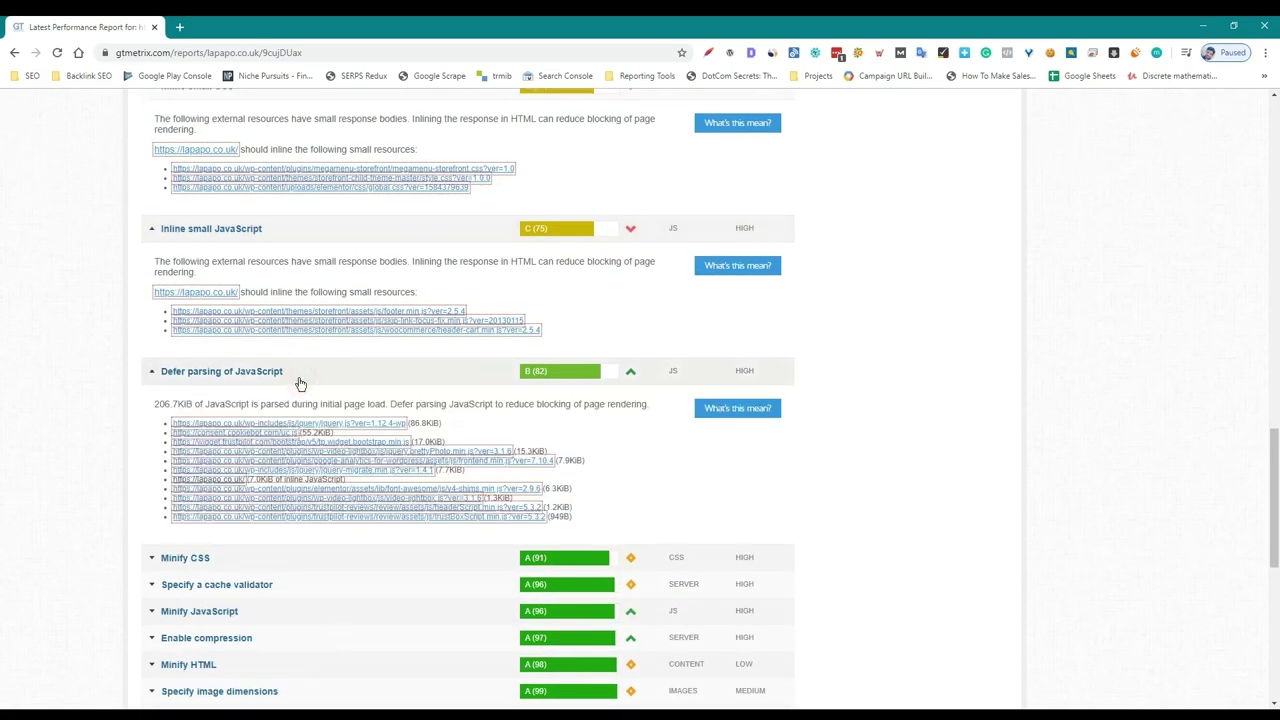
{"action": "scroll", "coordinate": [300, 380], "scroll_direction": "down", "scroll_amount": 2}
{"action": "scroll", "coordinate": [300, 384], "scroll_direction": "up", "scroll_amount": 1}
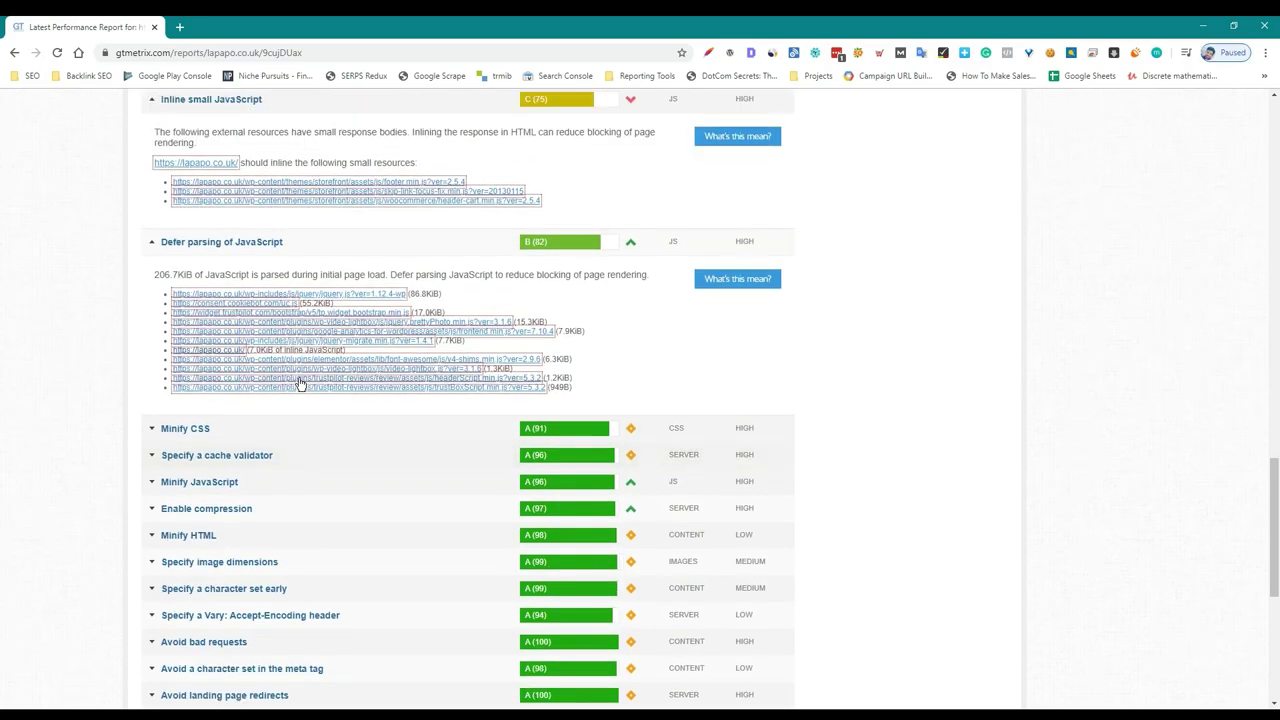
{"action": "scroll", "coordinate": [300, 383], "scroll_direction": "up", "scroll_amount": 6}
{"action": "scroll", "coordinate": [300, 383], "scroll_direction": "down", "scroll_amount": 5}
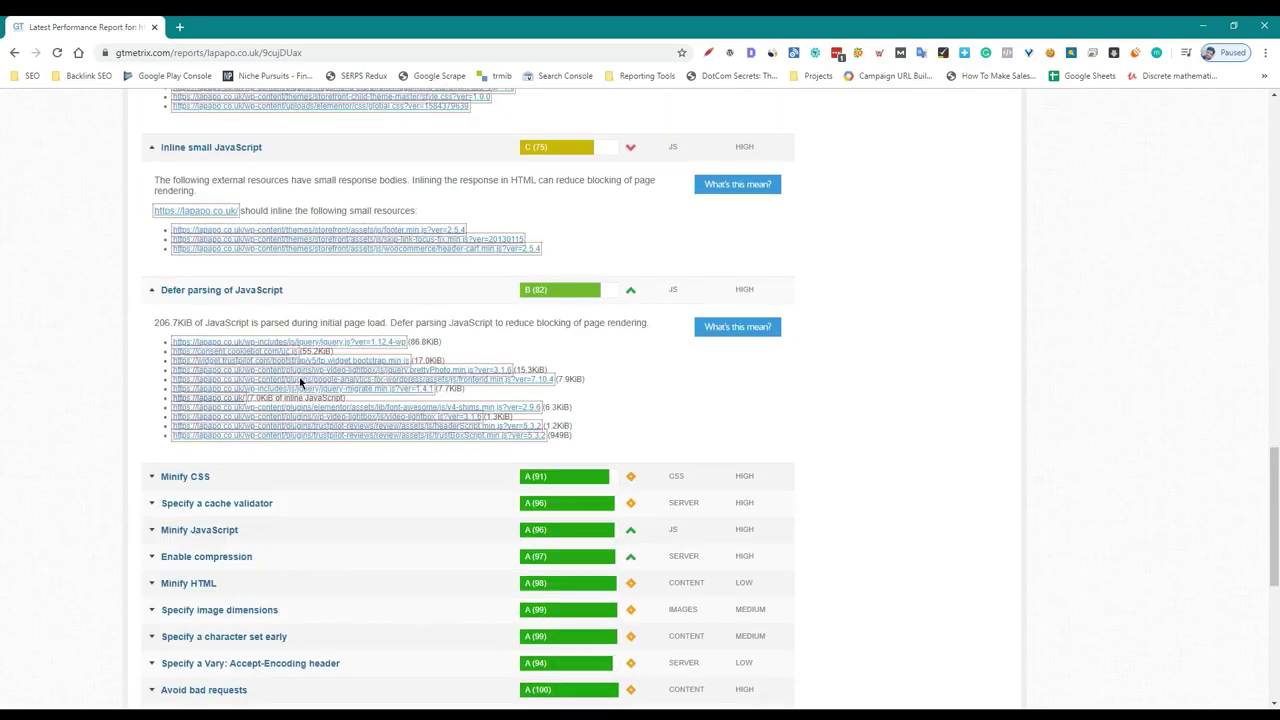
{"action": "scroll", "coordinate": [300, 383], "scroll_direction": "up", "scroll_amount": 6}
{"action": "scroll", "coordinate": [300, 381], "scroll_direction": "up", "scroll_amount": 15}
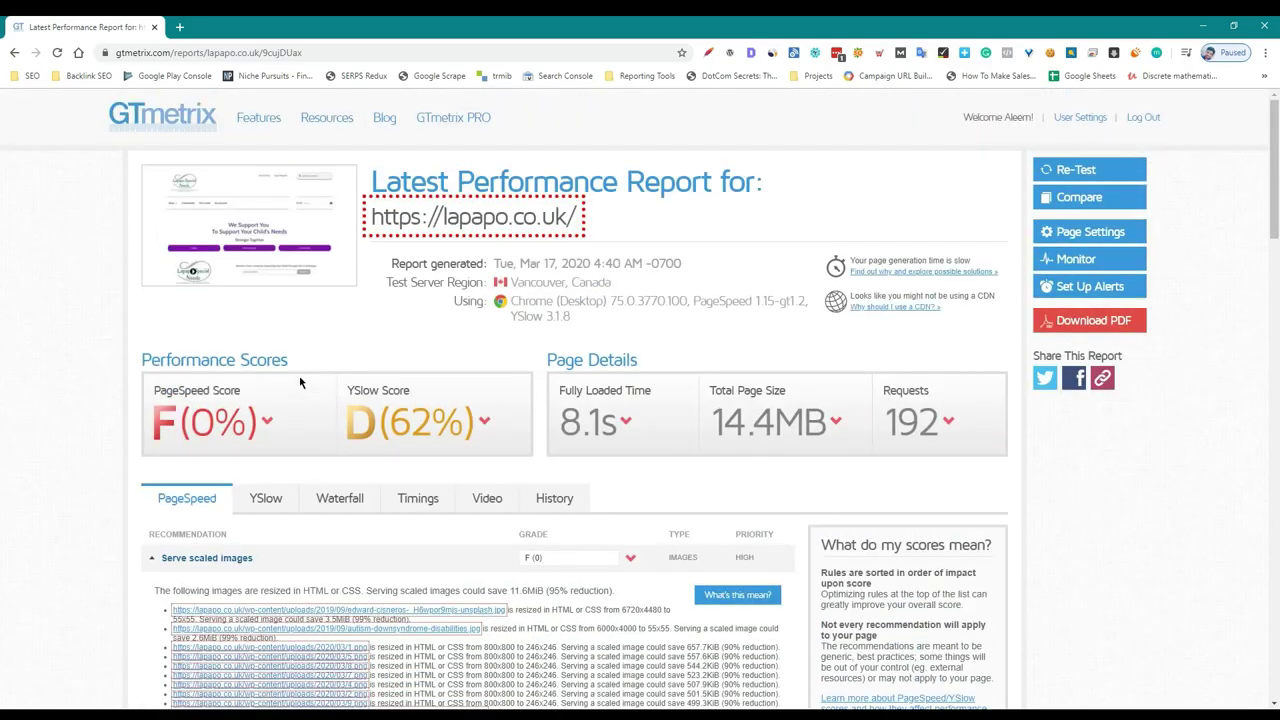
{"action": "scroll", "coordinate": [300, 378], "scroll_direction": "down", "scroll_amount": 3}
{"action": "scroll", "coordinate": [301, 387], "scroll_direction": "down", "scroll_amount": 5}
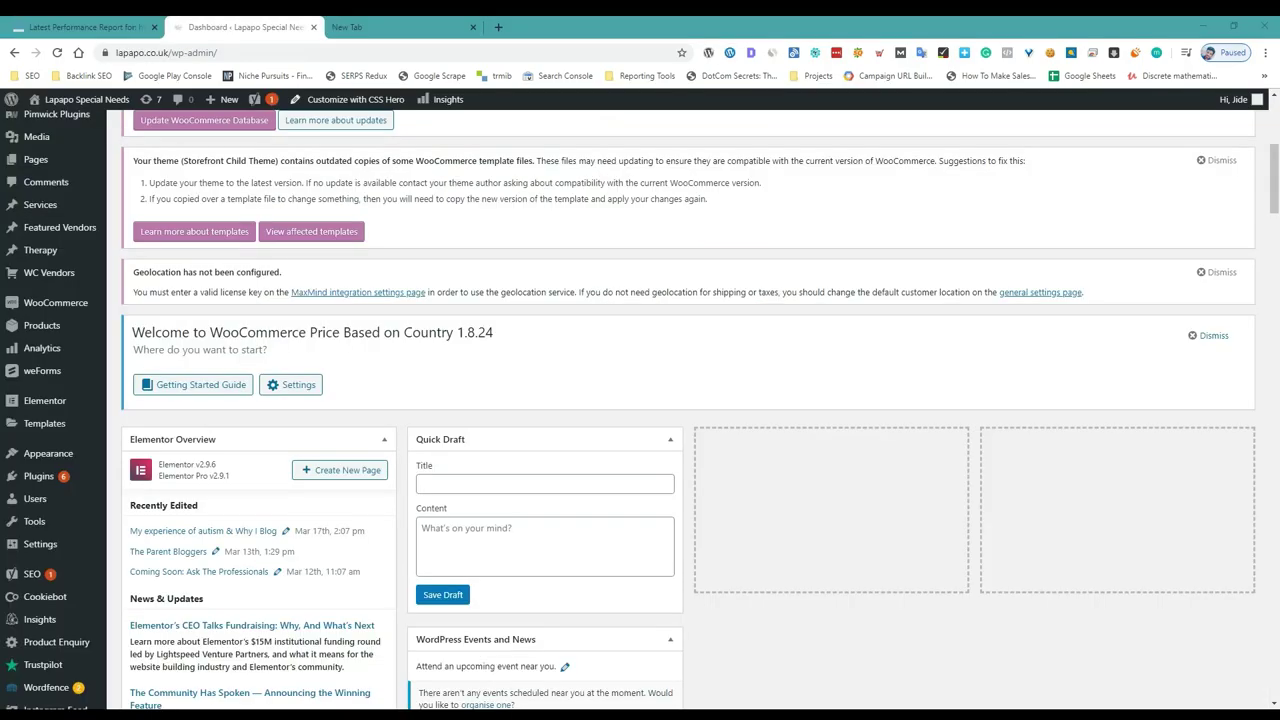
Search the WordPress plugin directory for "EWWW Image Optimizer", and install and activate that plugin.
{"action": "mouse_move", "coordinate": [75, 476]}
{"action": "left_click", "coordinate": [150, 497]}
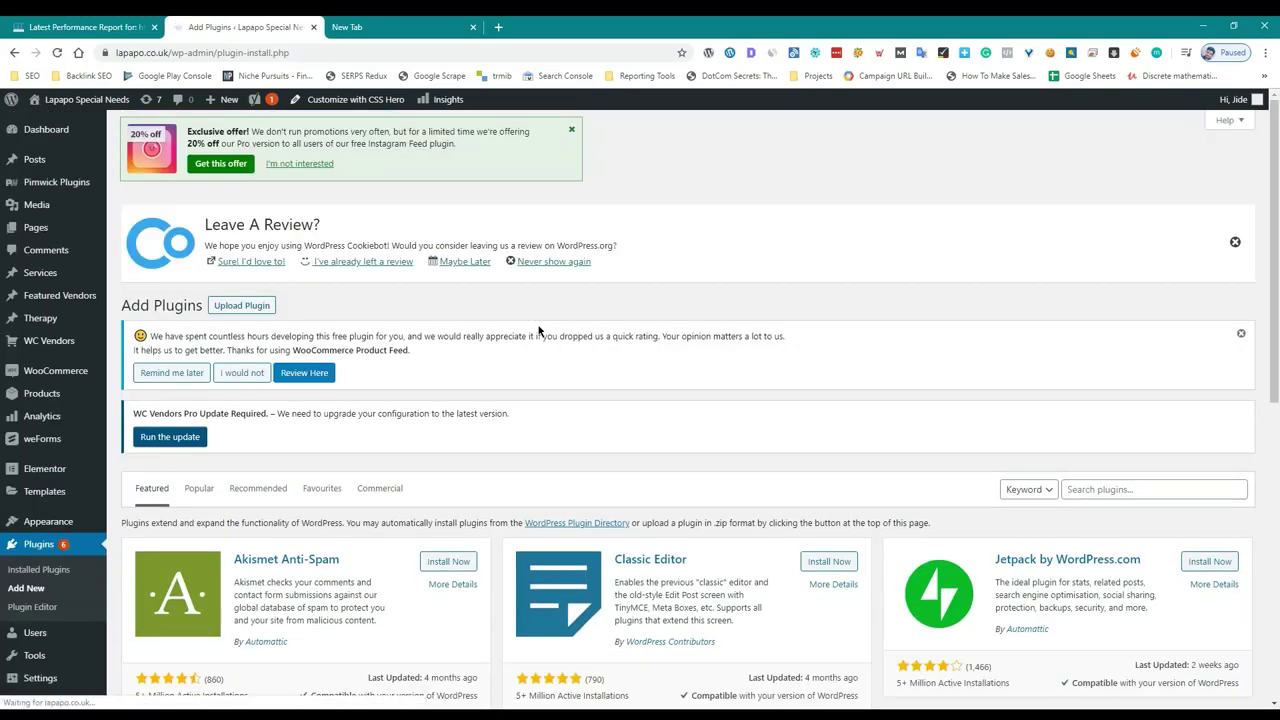
{"action": "left_click", "coordinate": [1160, 486]}
{"action": "type", "text": "EWWW "}
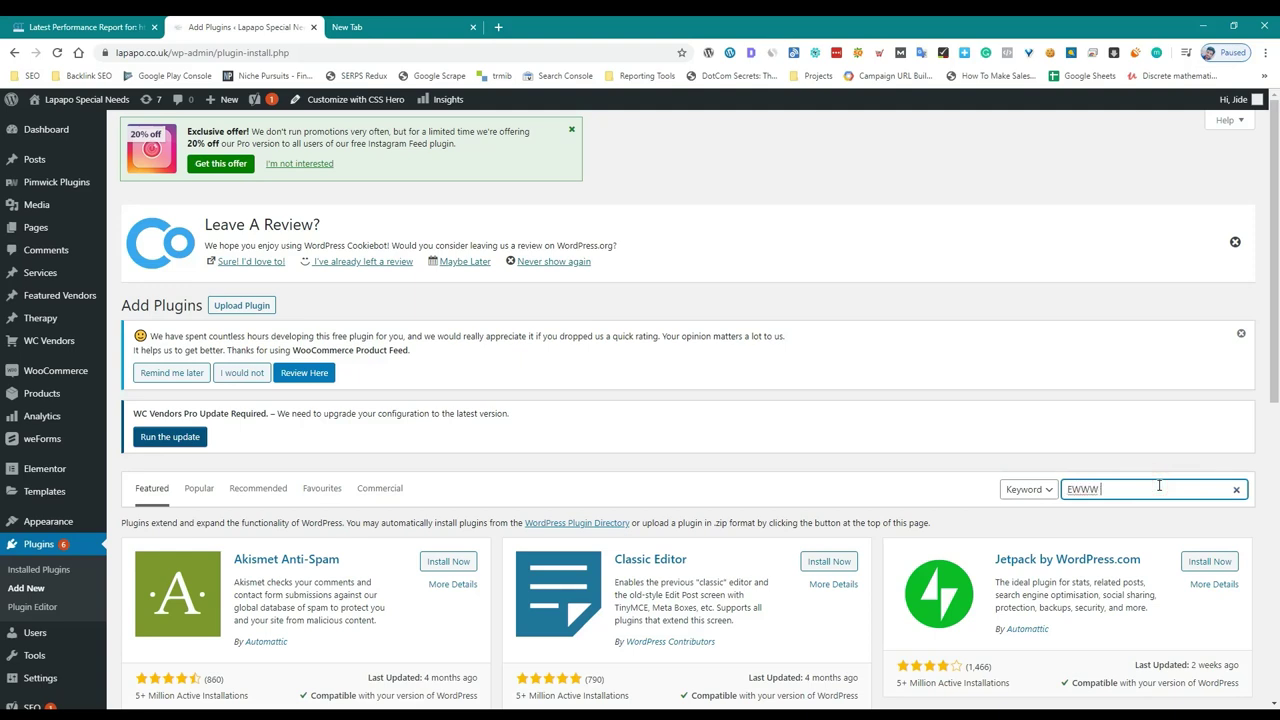
{"action": "type", "text": "Image Optimizer"}
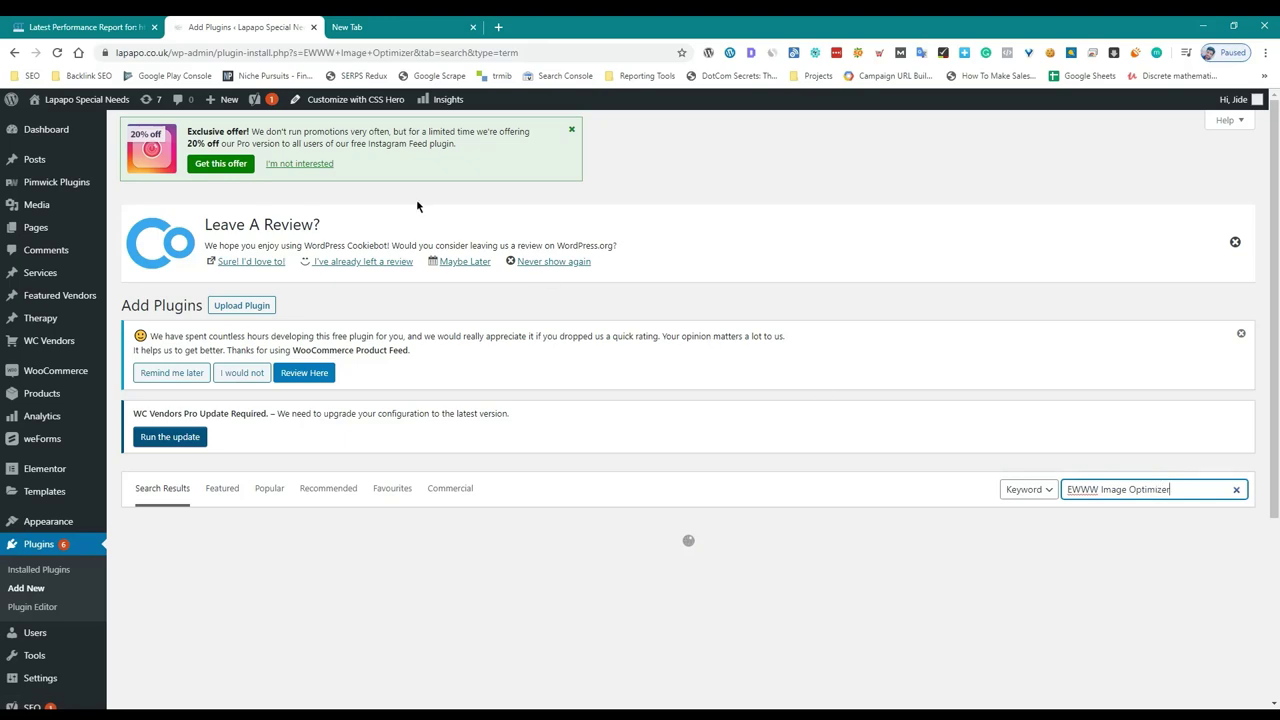
{"action": "scroll", "coordinate": [292, 187], "scroll_direction": "down", "scroll_amount": 1}
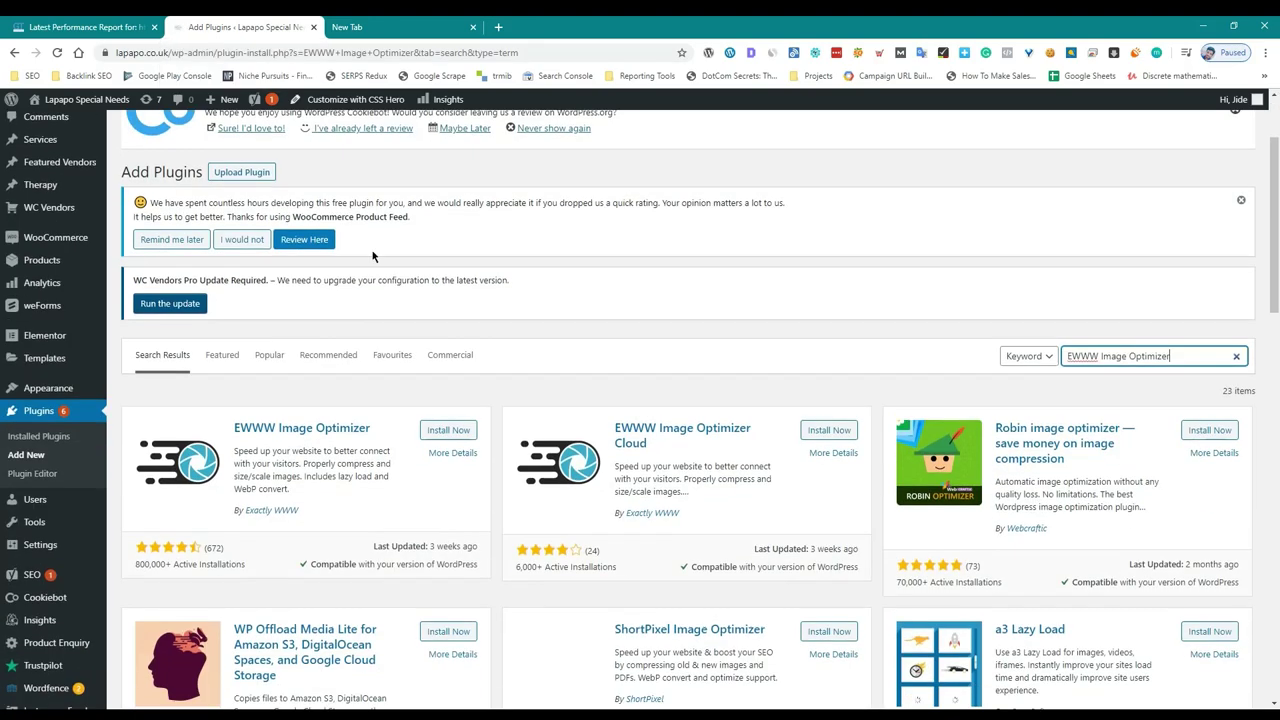
{"action": "left_click", "coordinate": [445, 428]}
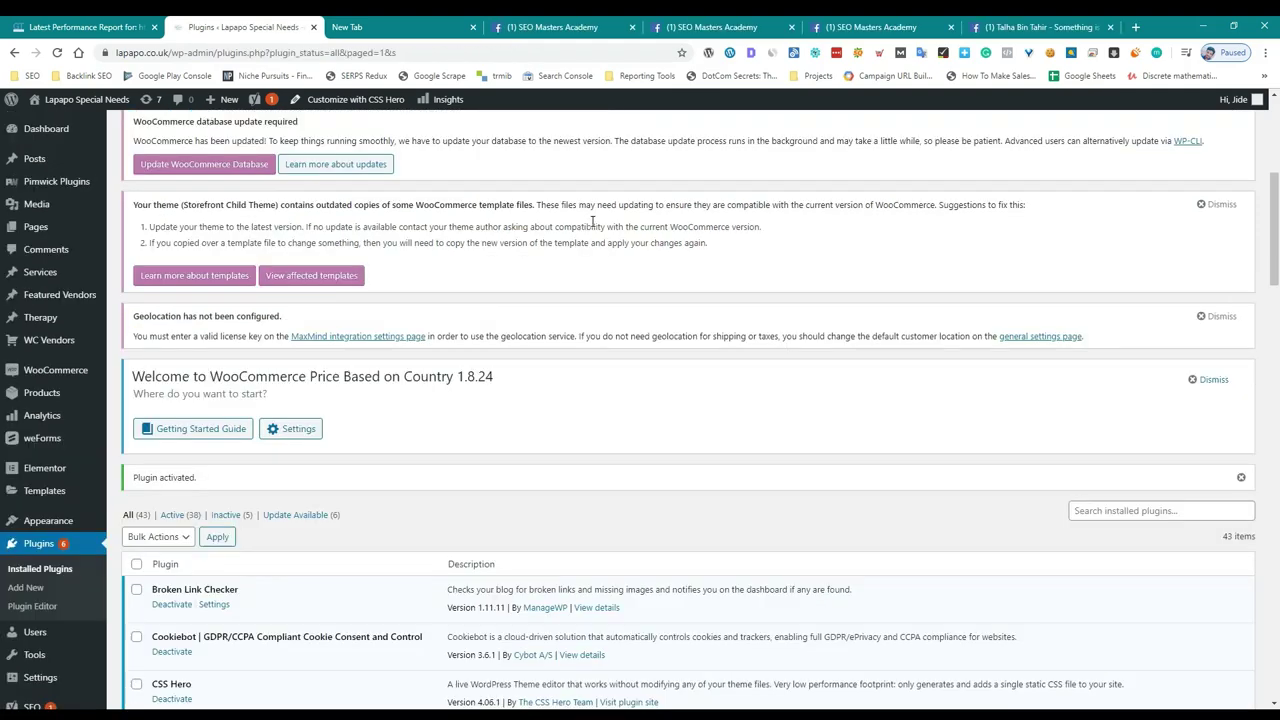
Open the Bulk Optimise page of the media library and check its scan options and backup notice.
{"action": "scroll", "coordinate": [592, 221], "scroll_direction": "down", "scroll_amount": 2}
{"action": "scroll", "coordinate": [557, 200], "scroll_direction": "up", "scroll_amount": 4}
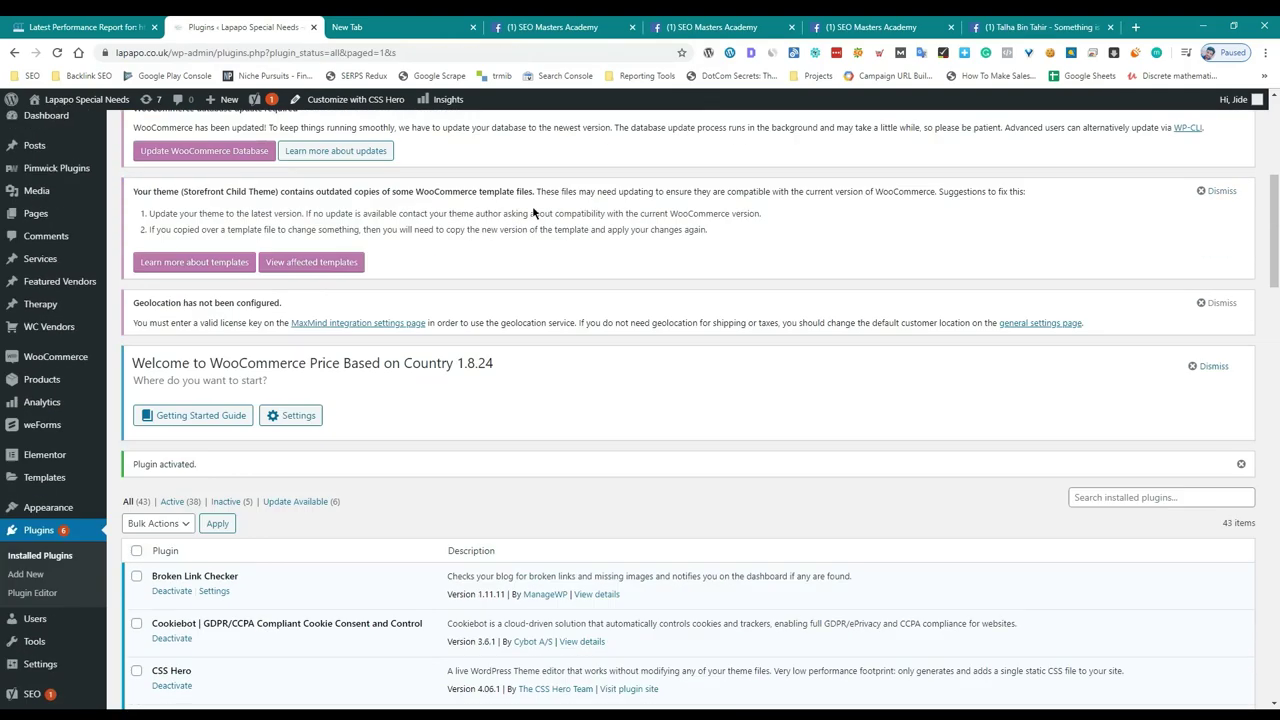
{"action": "mouse_move", "coordinate": [83, 222]}
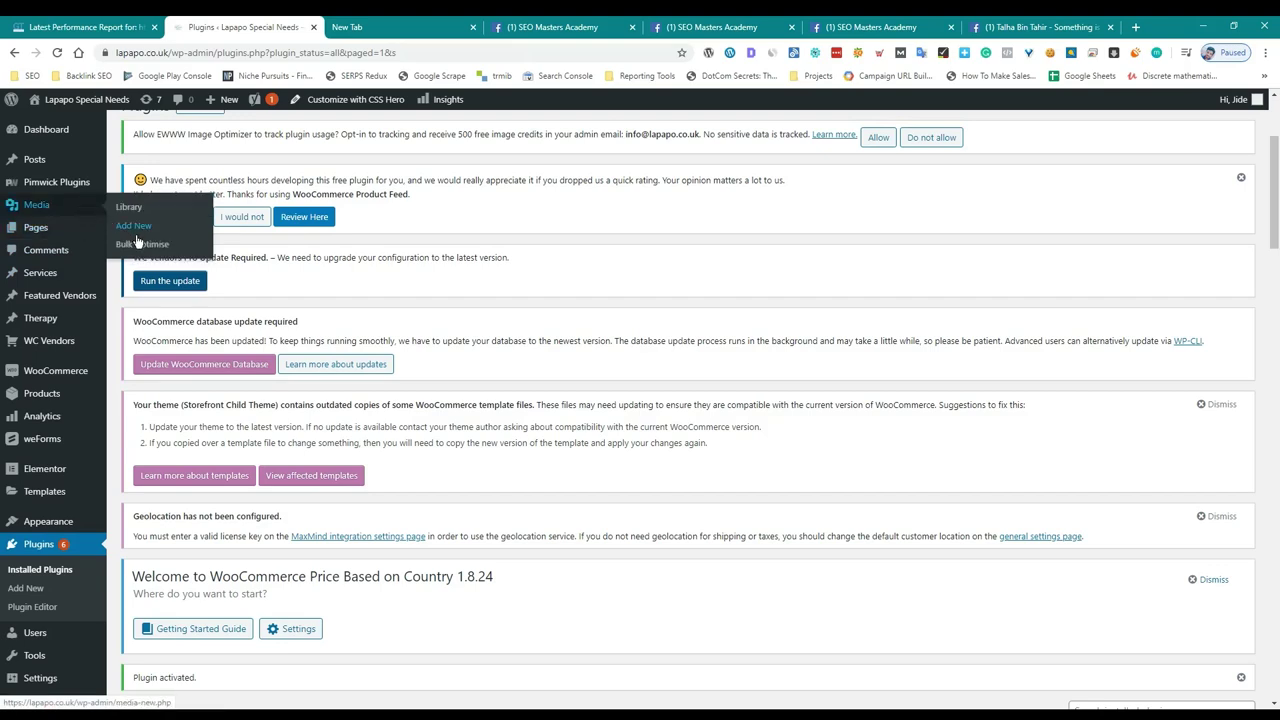
{"action": "left_click", "coordinate": [140, 244]}
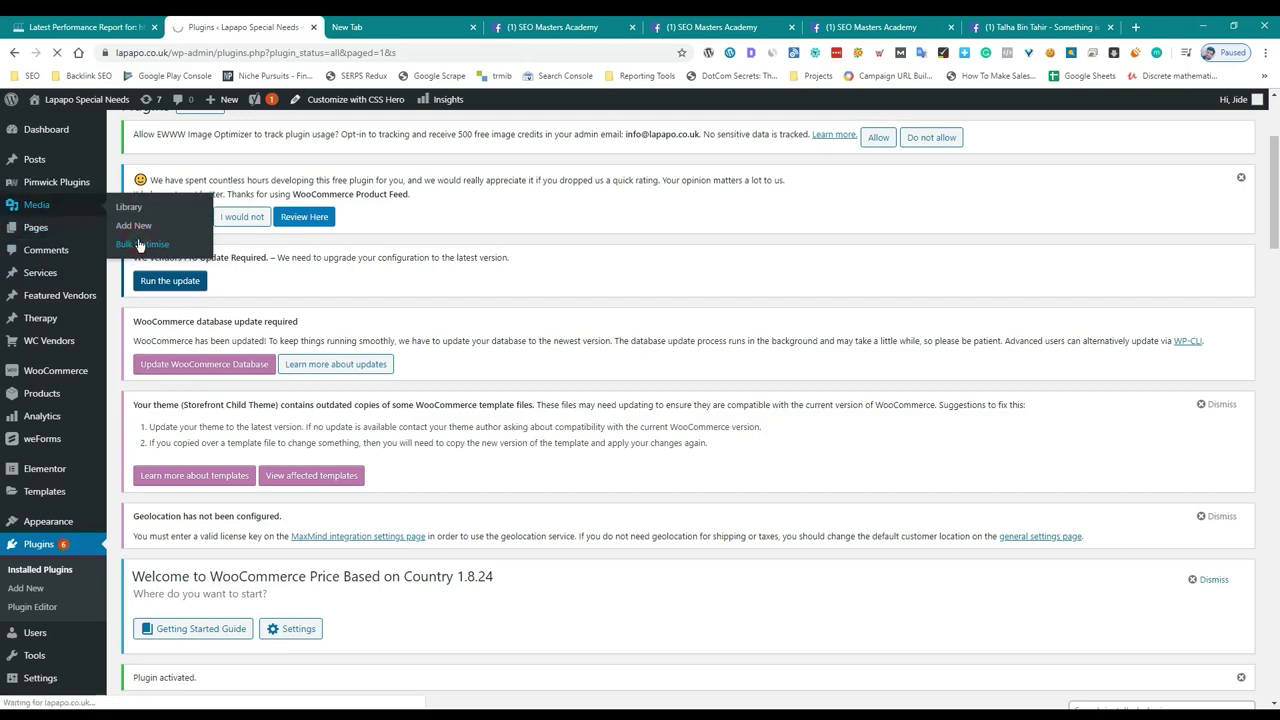
{"action": "scroll", "coordinate": [140, 248], "scroll_direction": "down", "scroll_amount": 3}
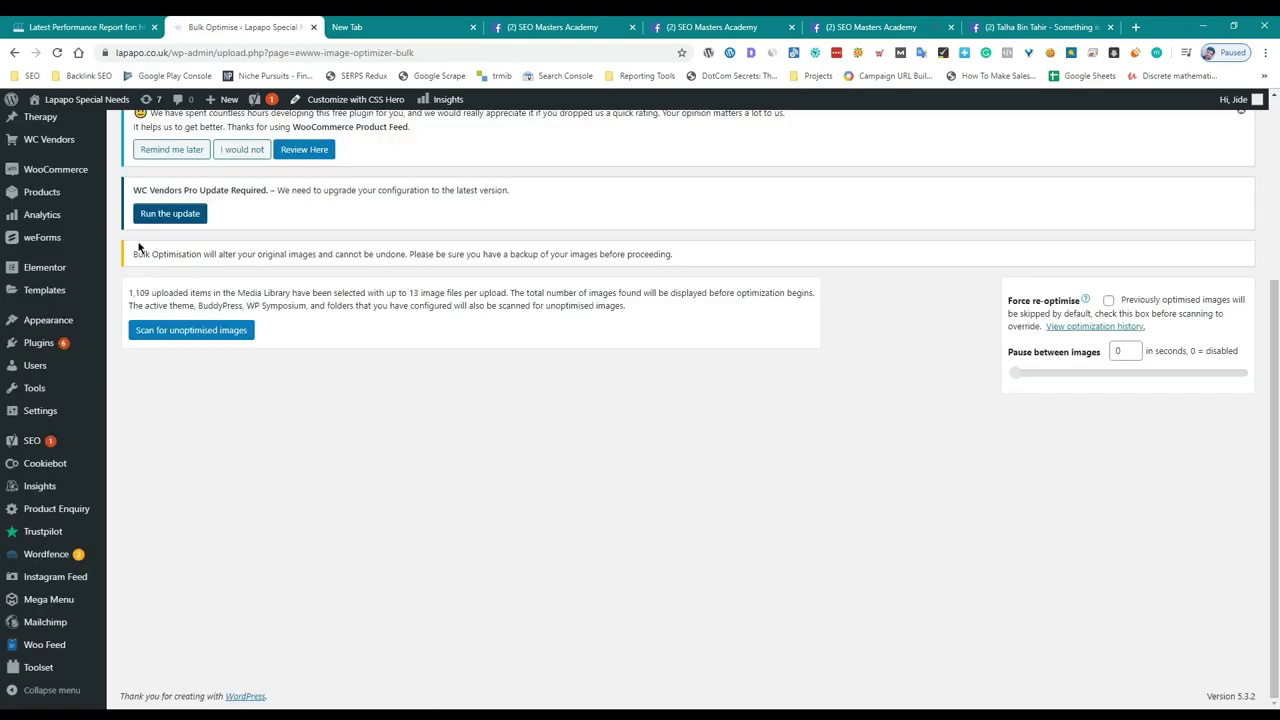
Search the plugin directory for "File Manager", and install and activate the File Manager plugin by mndpsingh287.
{"action": "left_click", "coordinate": [137, 365]}
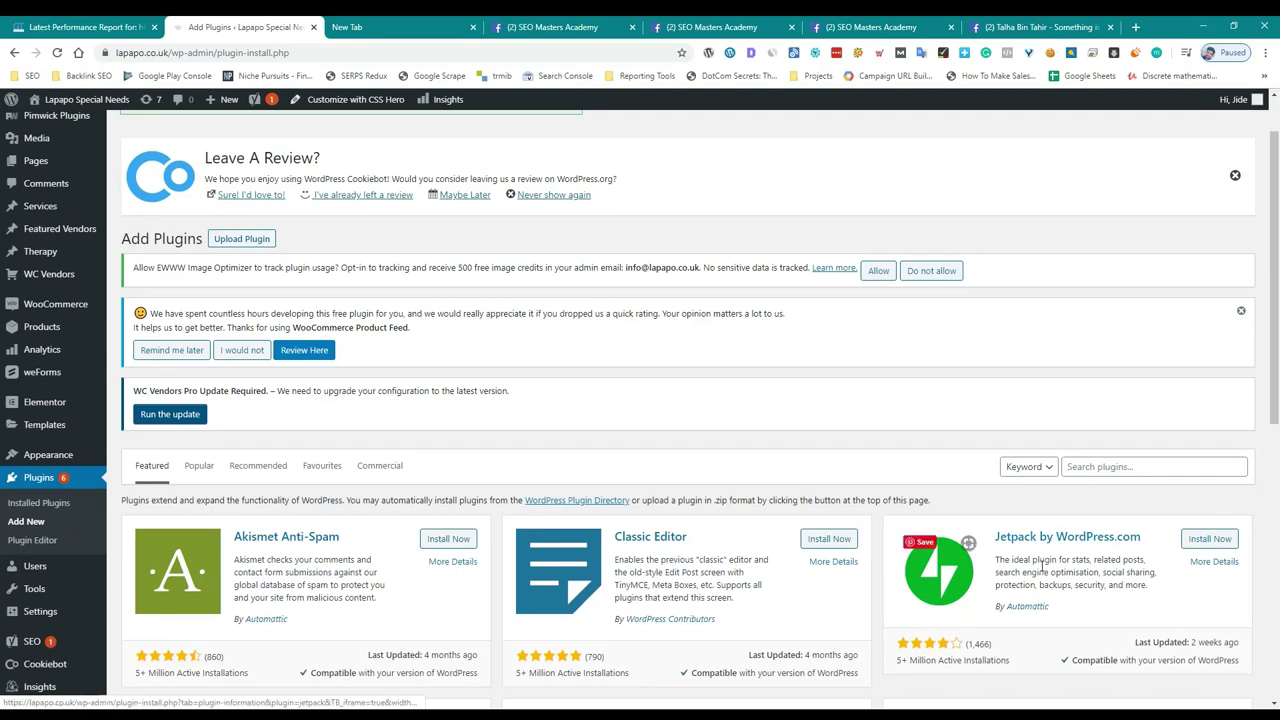
{"action": "left_click", "coordinate": [1092, 466]}
{"action": "type", "text": "Fil"}
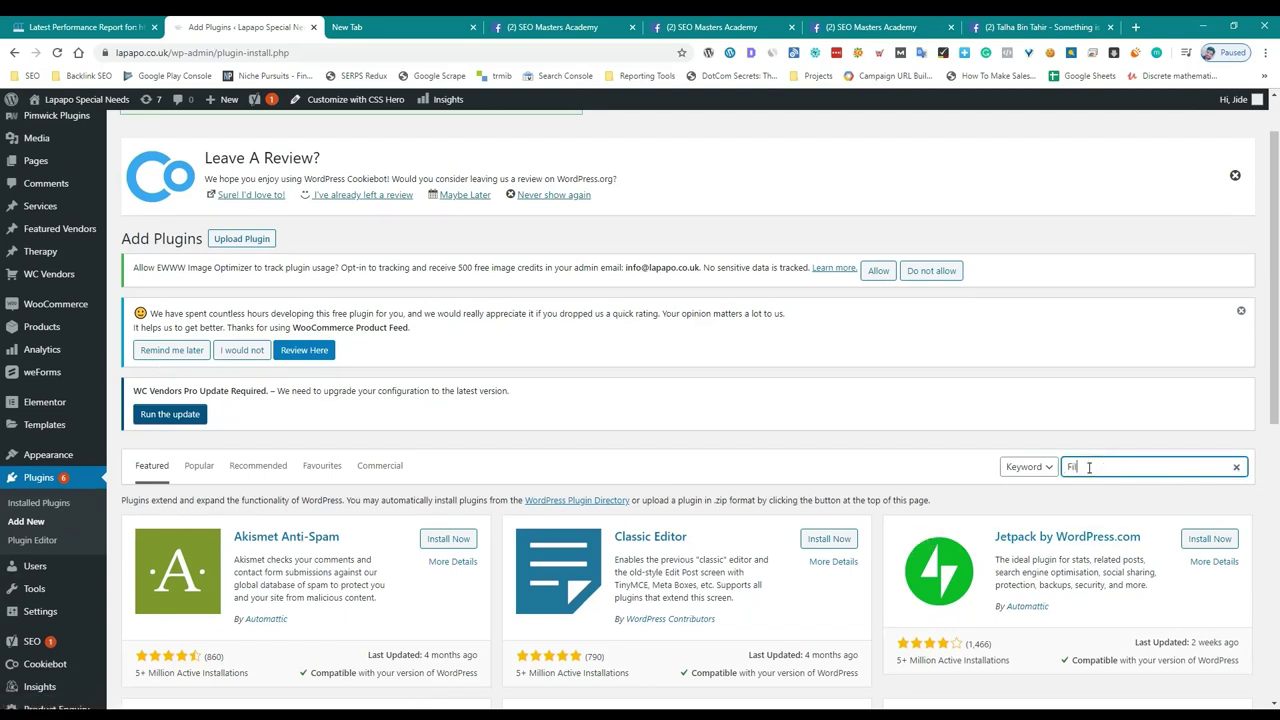
{"action": "type", "text": "e Manager"}
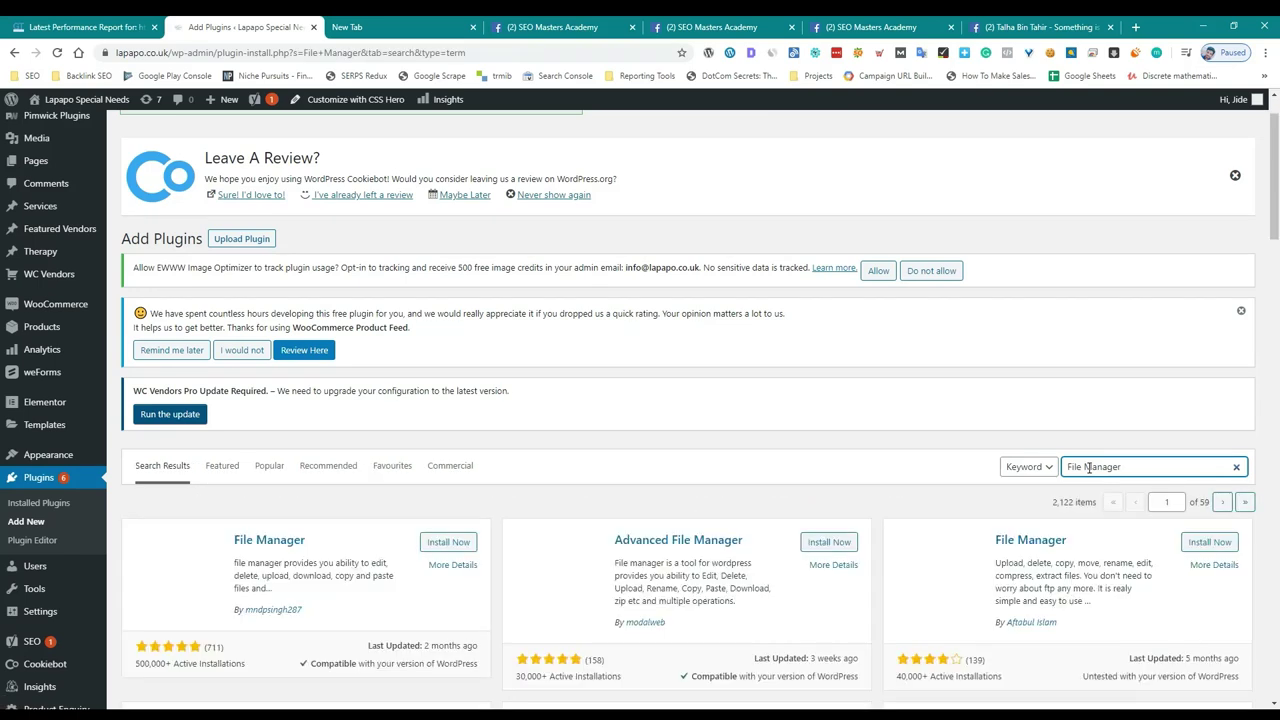
{"action": "left_click", "coordinate": [468, 543]}
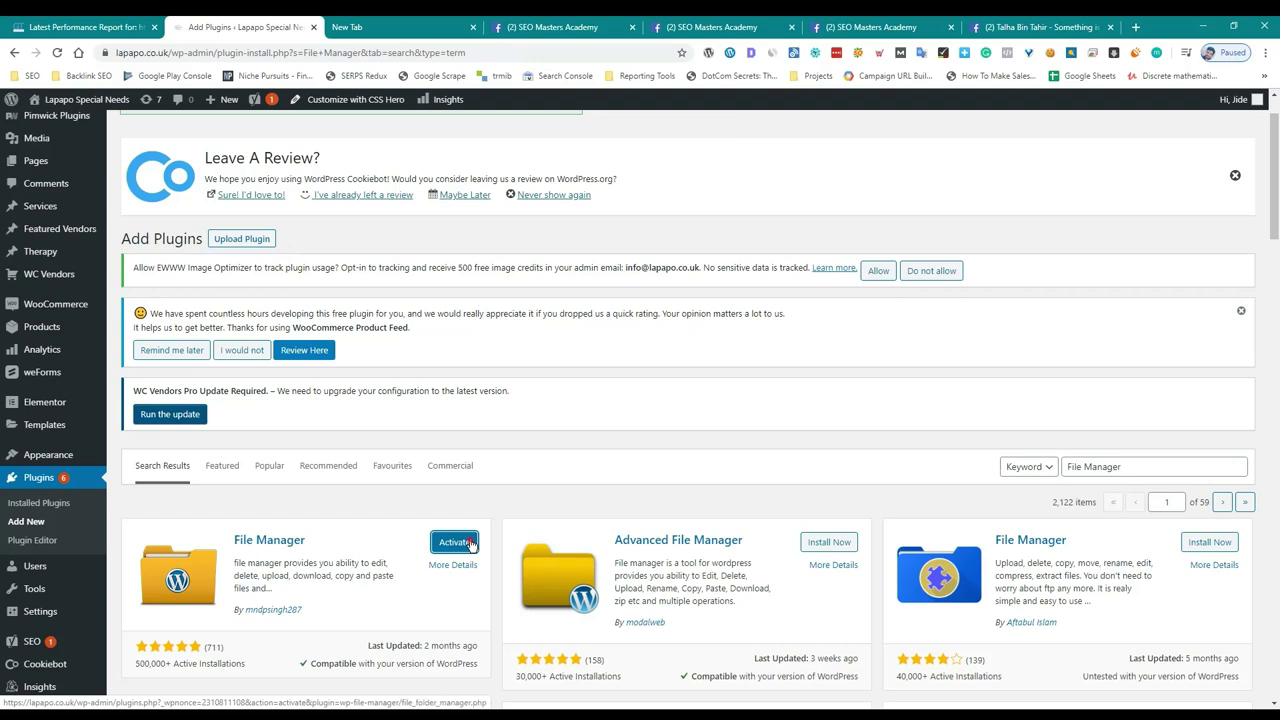
{"action": "left_click", "coordinate": [471, 545]}
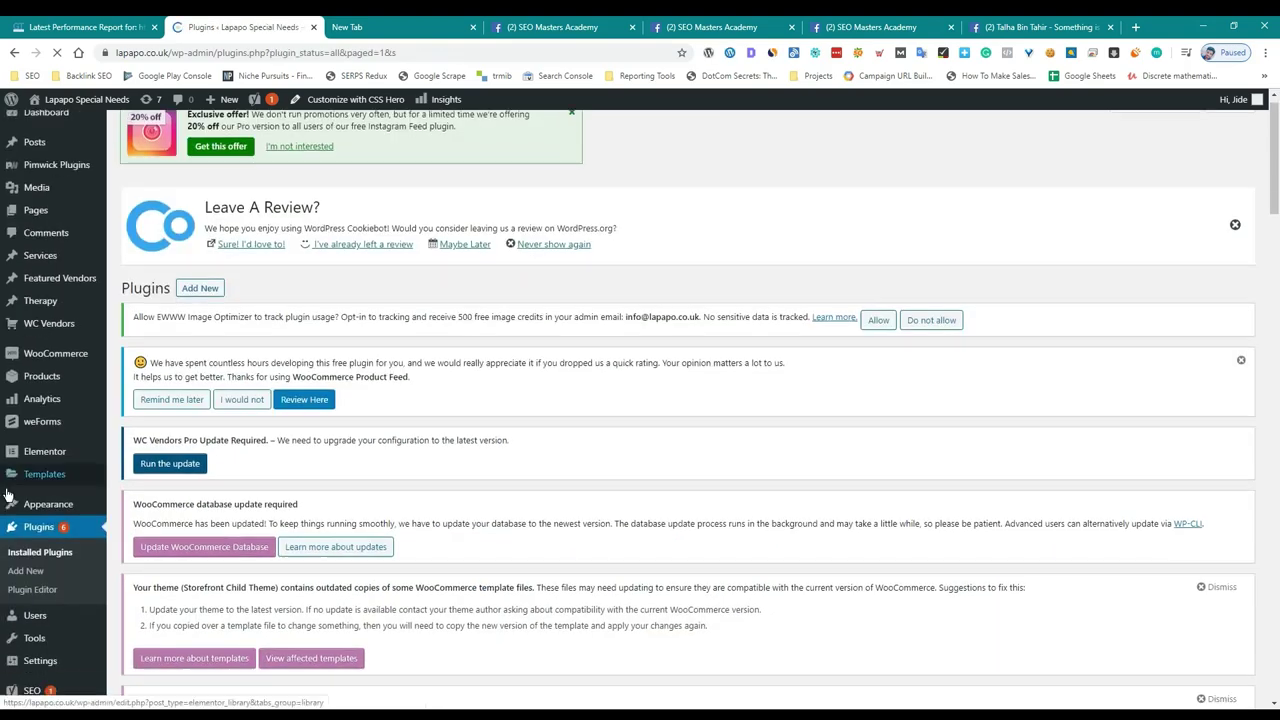
Open WP File Manager and dismiss its welcome subscription dialog.
{"action": "scroll", "coordinate": [20, 510], "scroll_direction": "down", "scroll_amount": 5}
{"action": "mouse_move", "coordinate": [44, 553]}
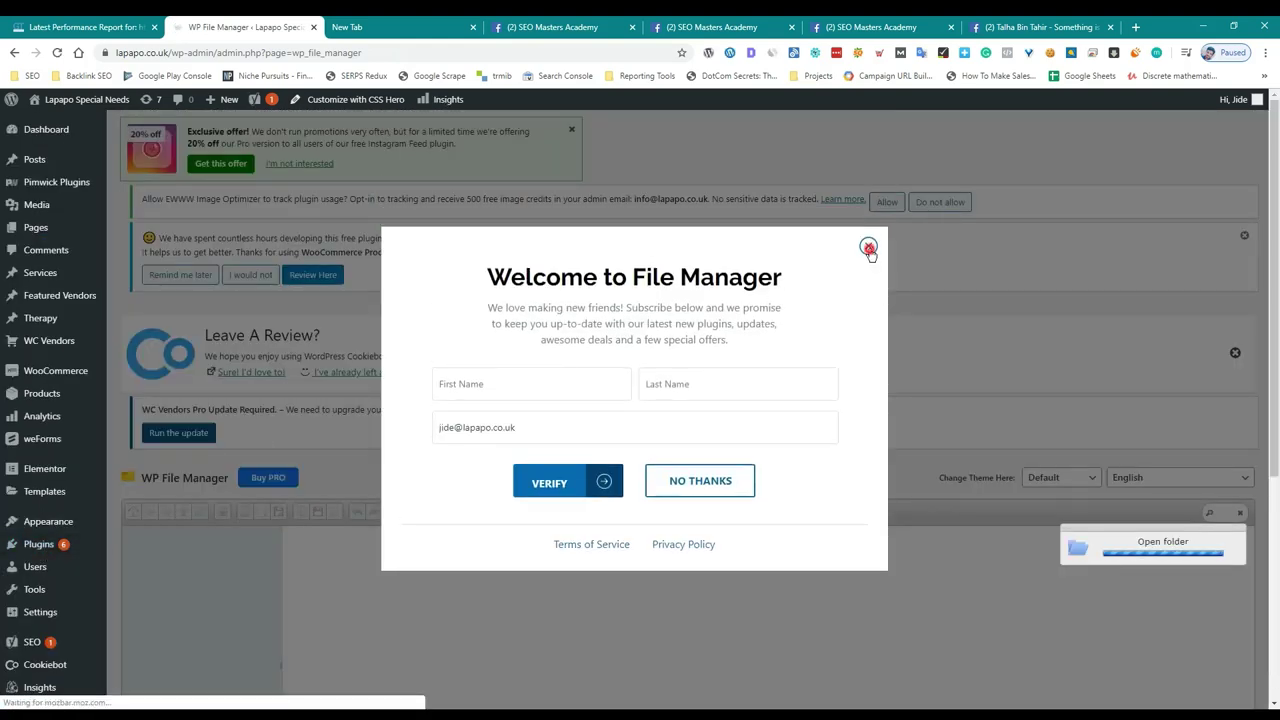
{"action": "left_click", "coordinate": [870, 250]}
{"action": "scroll", "coordinate": [221, 469], "scroll_direction": "down", "scroll_amount": 2}
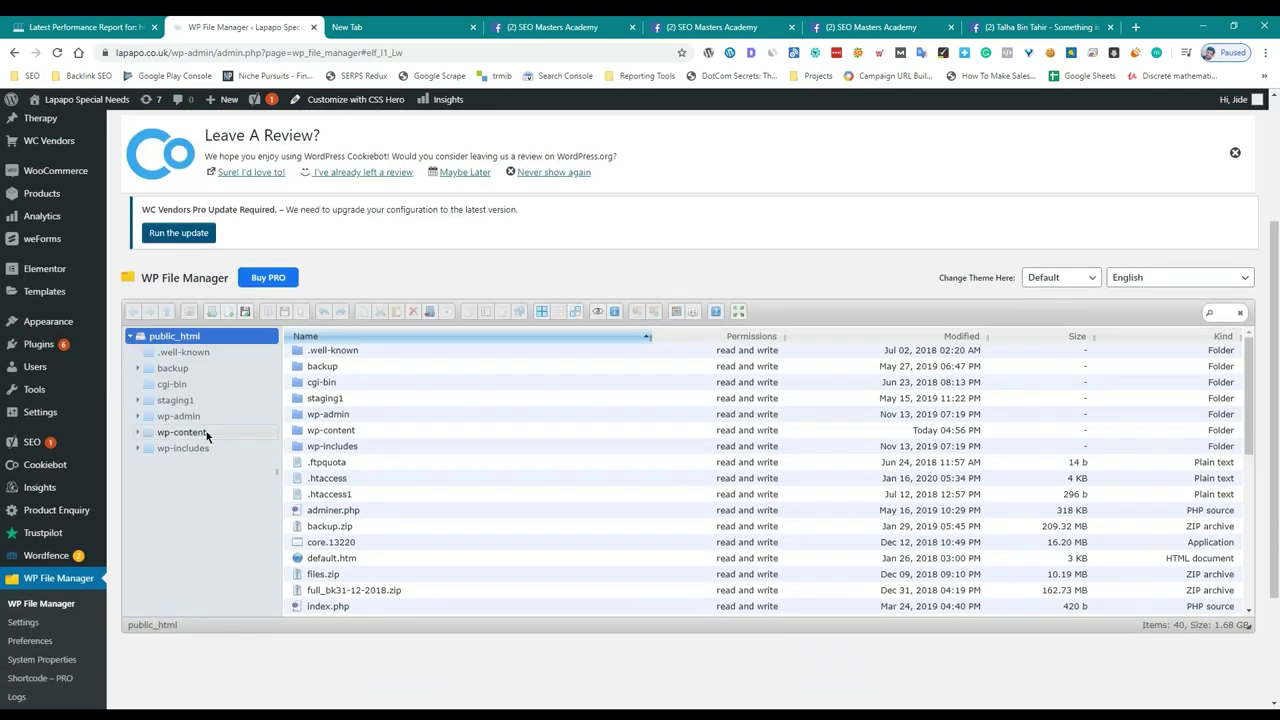
Open the uploads folder inside public_html/wp-content.
{"action": "left_click", "coordinate": [206, 432]}
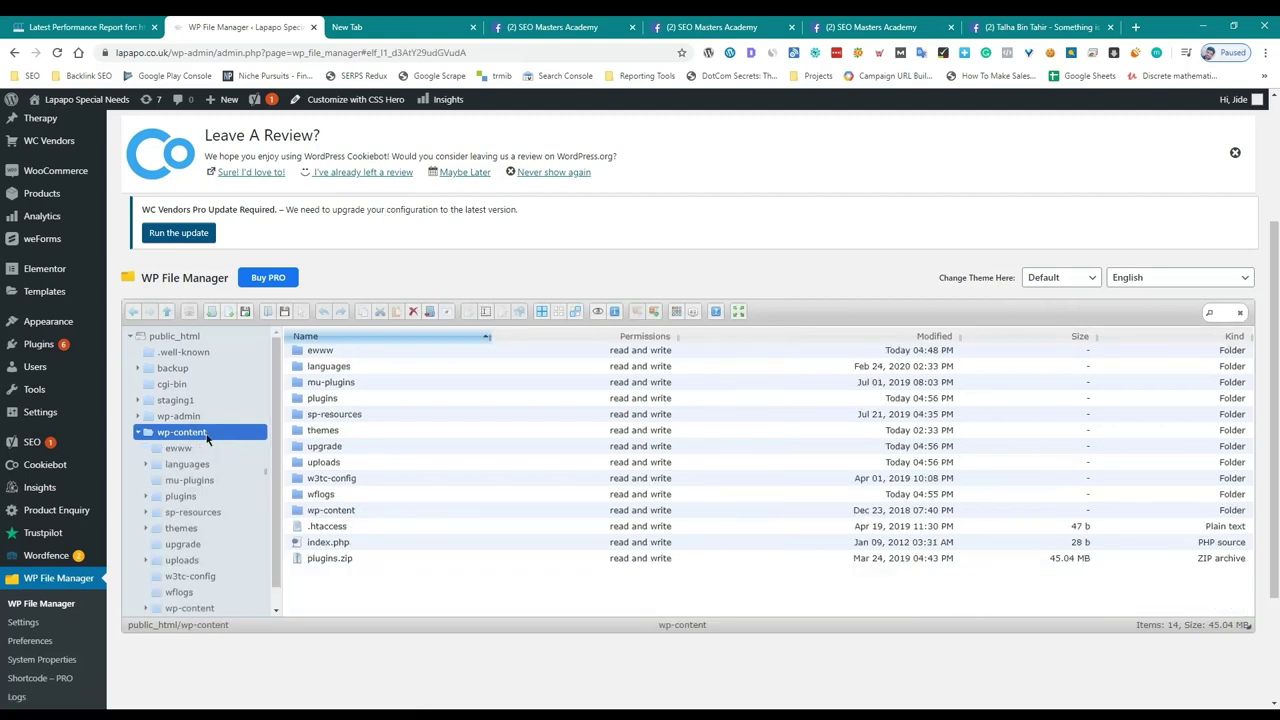
{"action": "scroll", "coordinate": [188, 480], "scroll_direction": "down", "scroll_amount": 1}
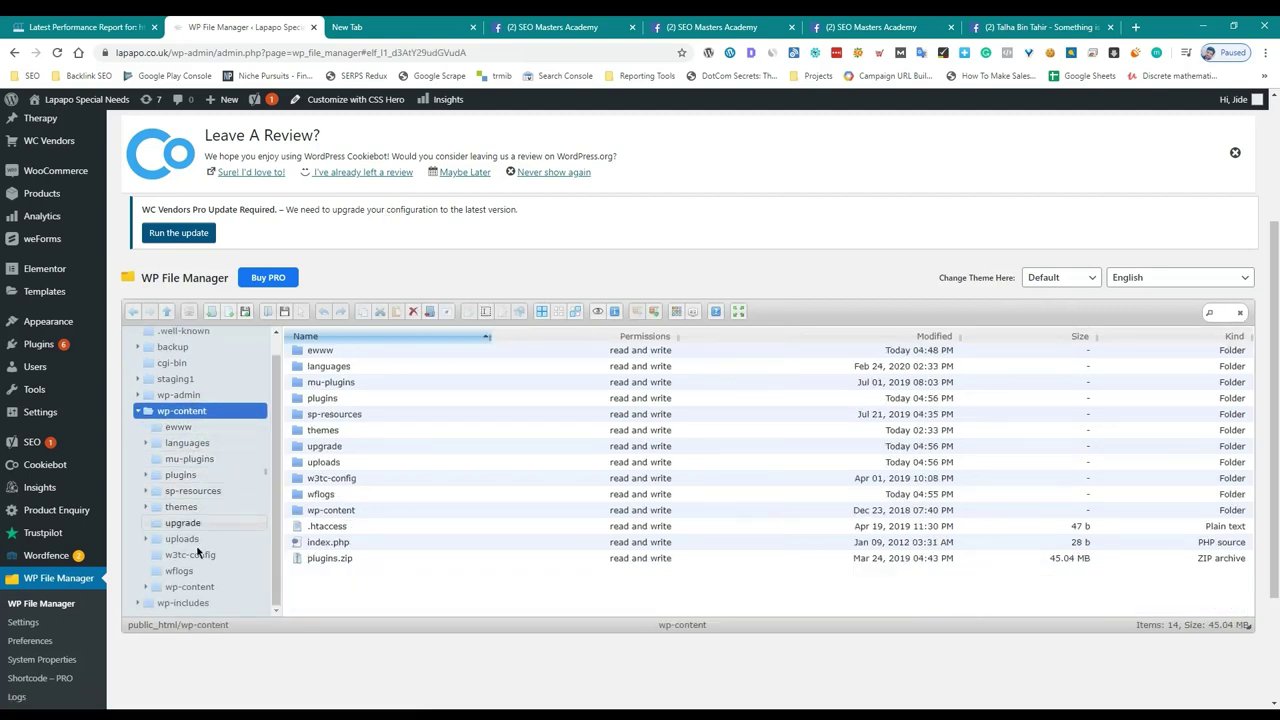
{"action": "left_click", "coordinate": [195, 587]}
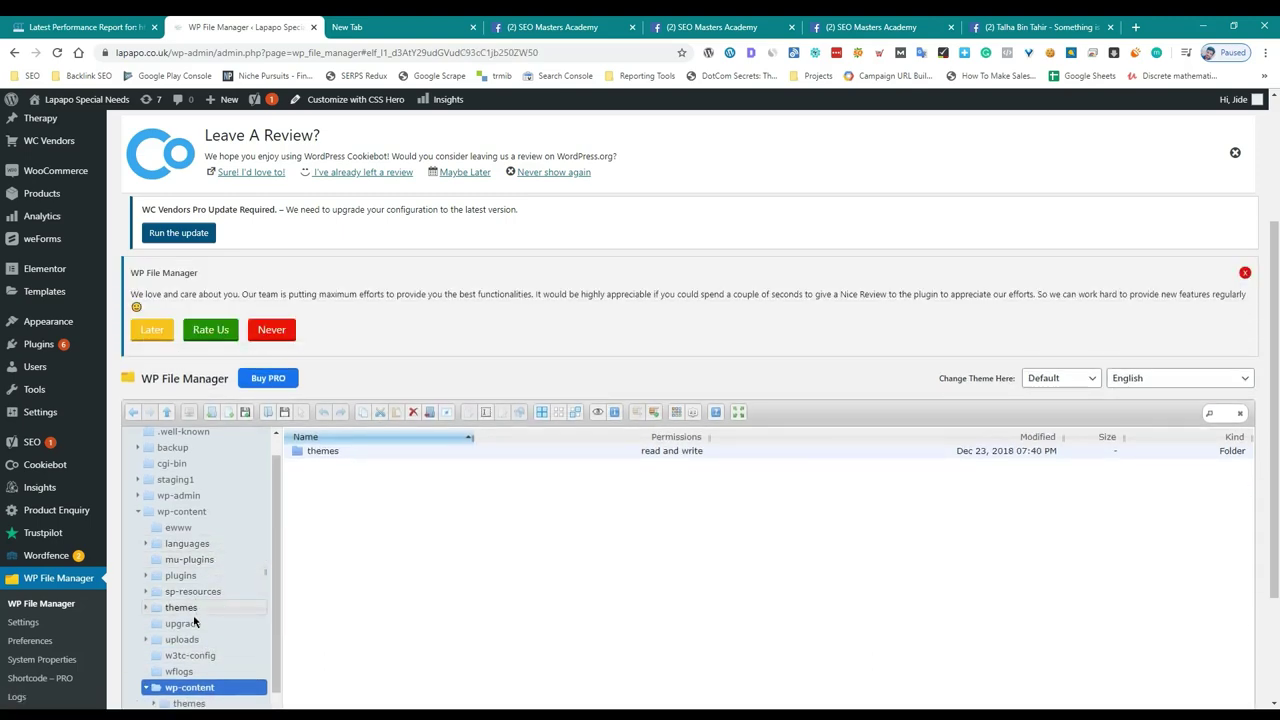
{"action": "left_click", "coordinate": [185, 639]}
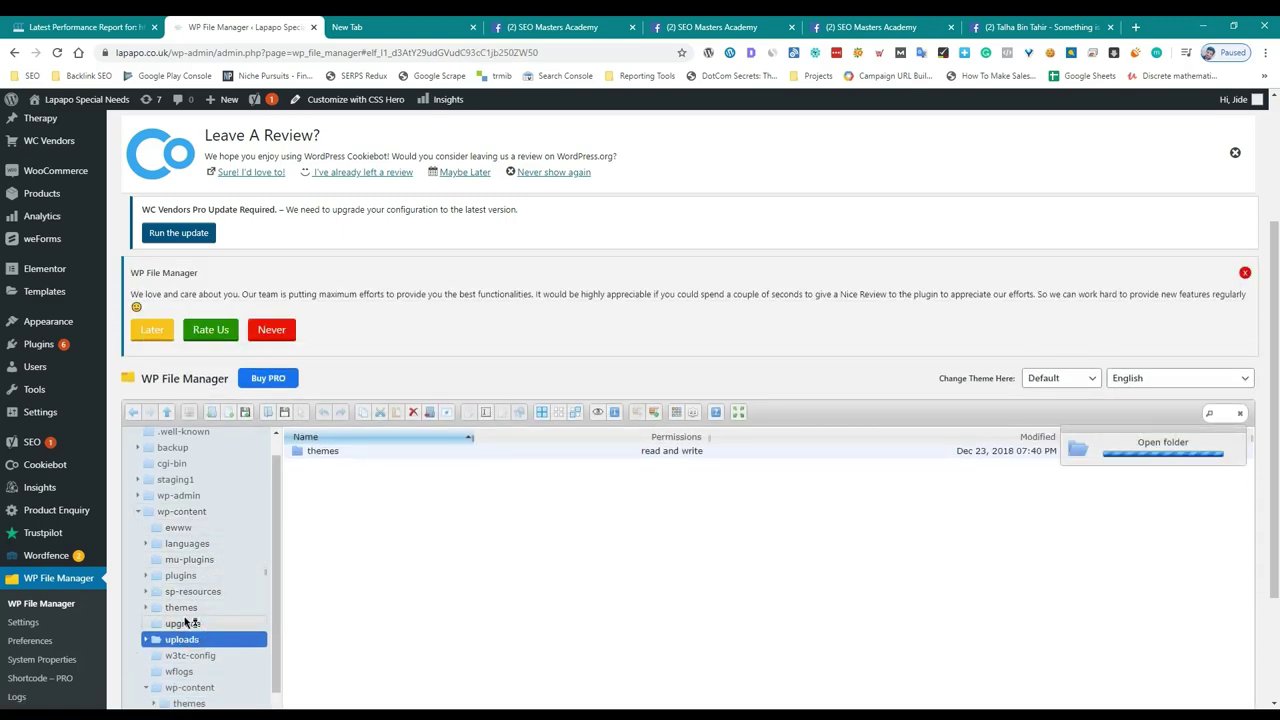
Compress the 2012, 2013, 2018, 2019 and 2020 folders in uploads into one ZIP archive.
{"action": "left_click", "coordinate": [362, 515]}
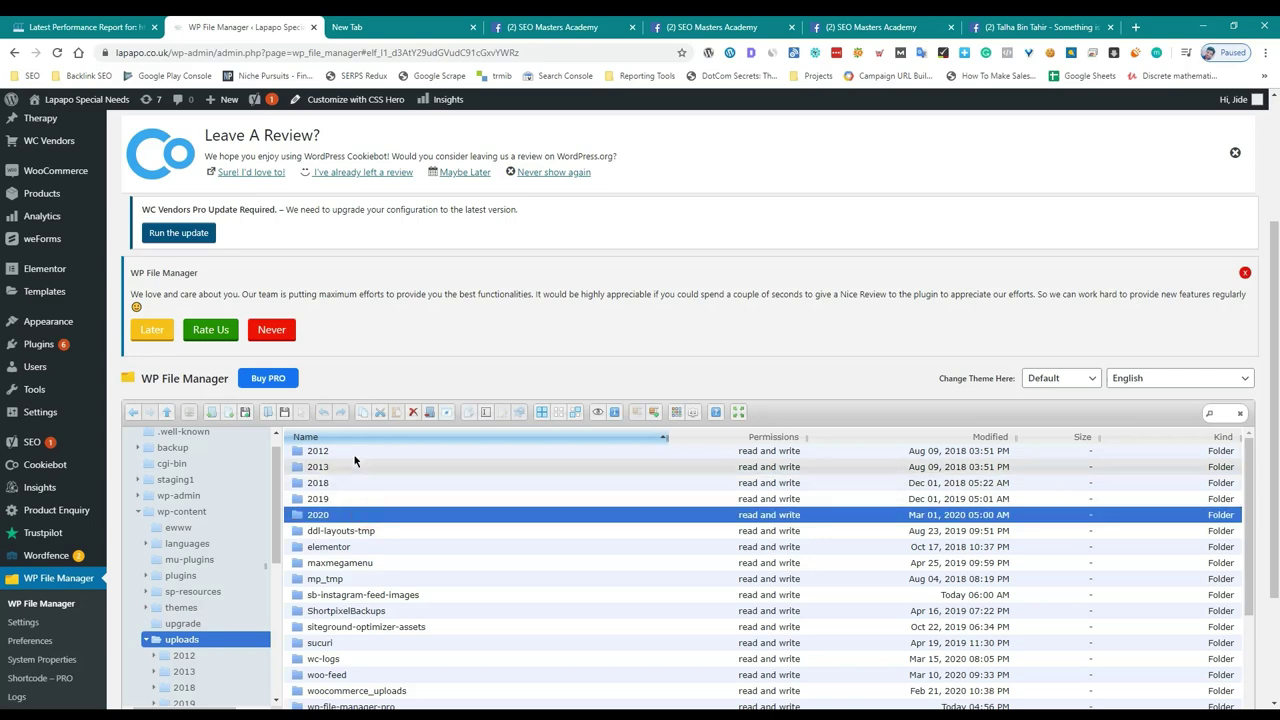
{"action": "left_click", "coordinate": [355, 451], "text": "shift"}
{"action": "right_click", "coordinate": [352, 486]}
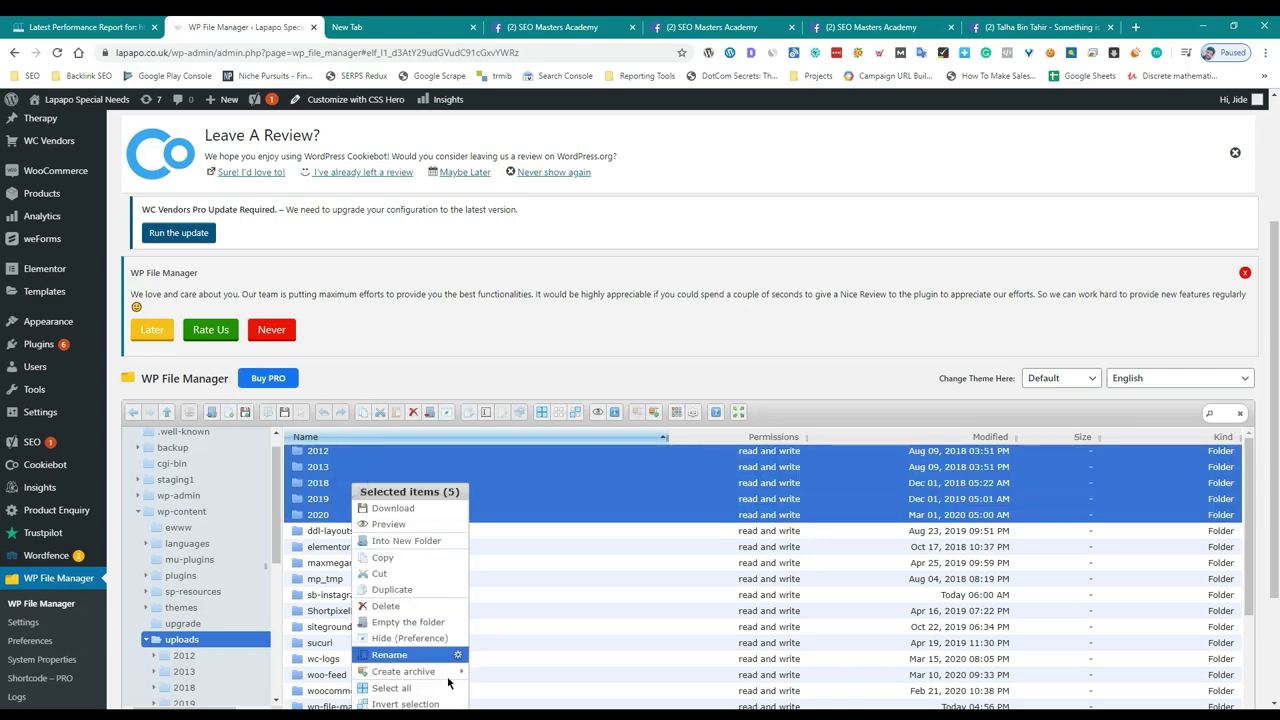
{"action": "mouse_move", "coordinate": [450, 683]}
{"action": "scroll", "coordinate": [462, 680], "scroll_direction": "down", "scroll_amount": 1}
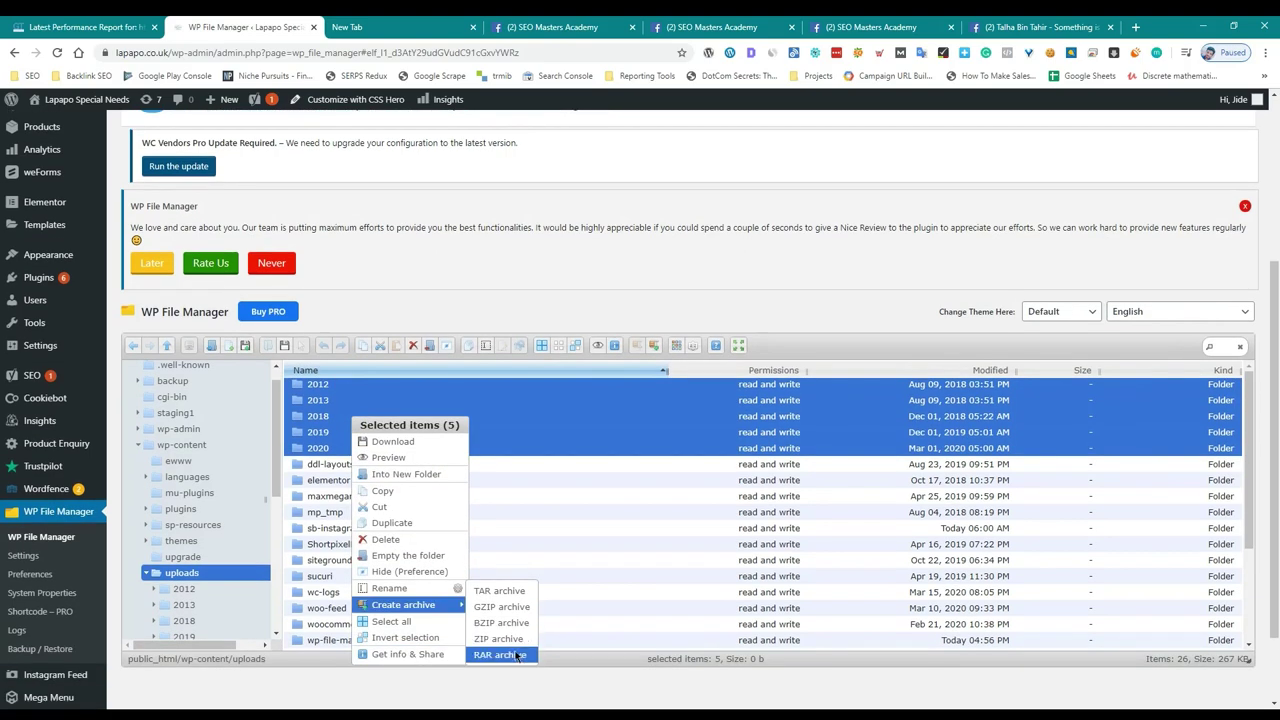
{"action": "left_click", "coordinate": [505, 639]}
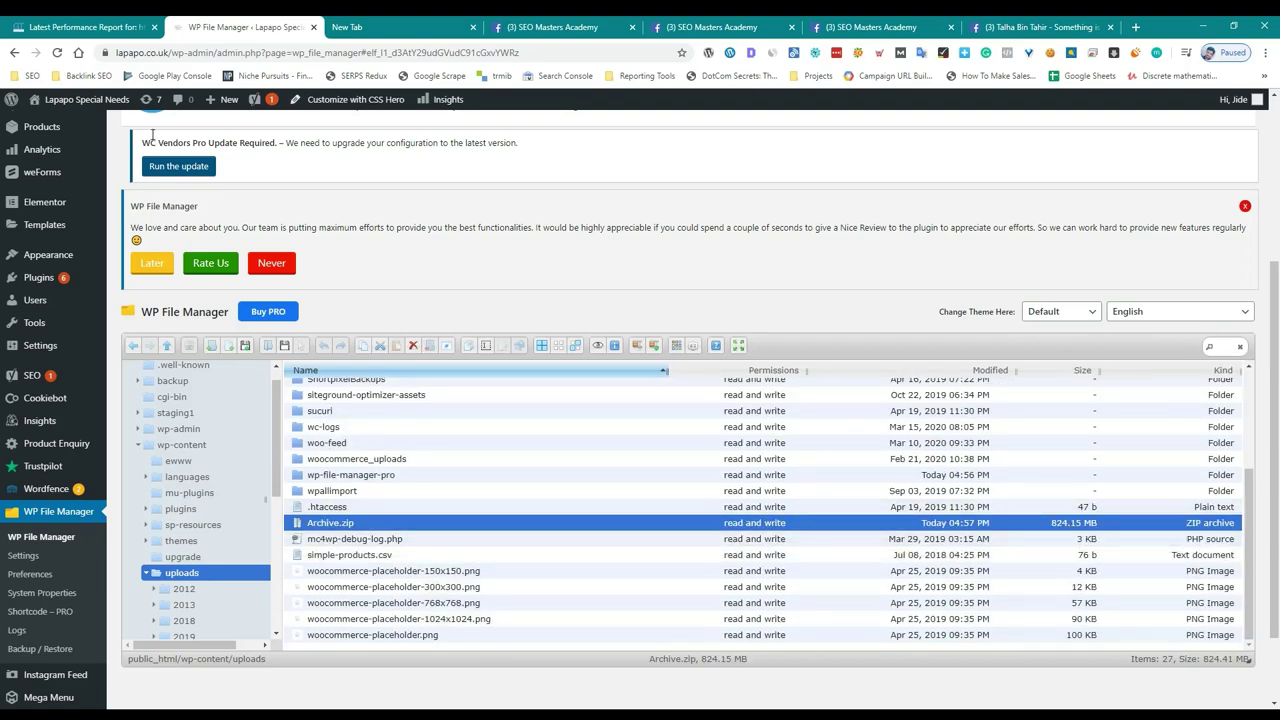
Open the media library's Bulk Optimise page and scan the uploads for unoptimised images.
{"action": "scroll", "coordinate": [152, 133], "scroll_direction": "up", "scroll_amount": 5}
{"action": "mouse_move", "coordinate": [70, 204]}
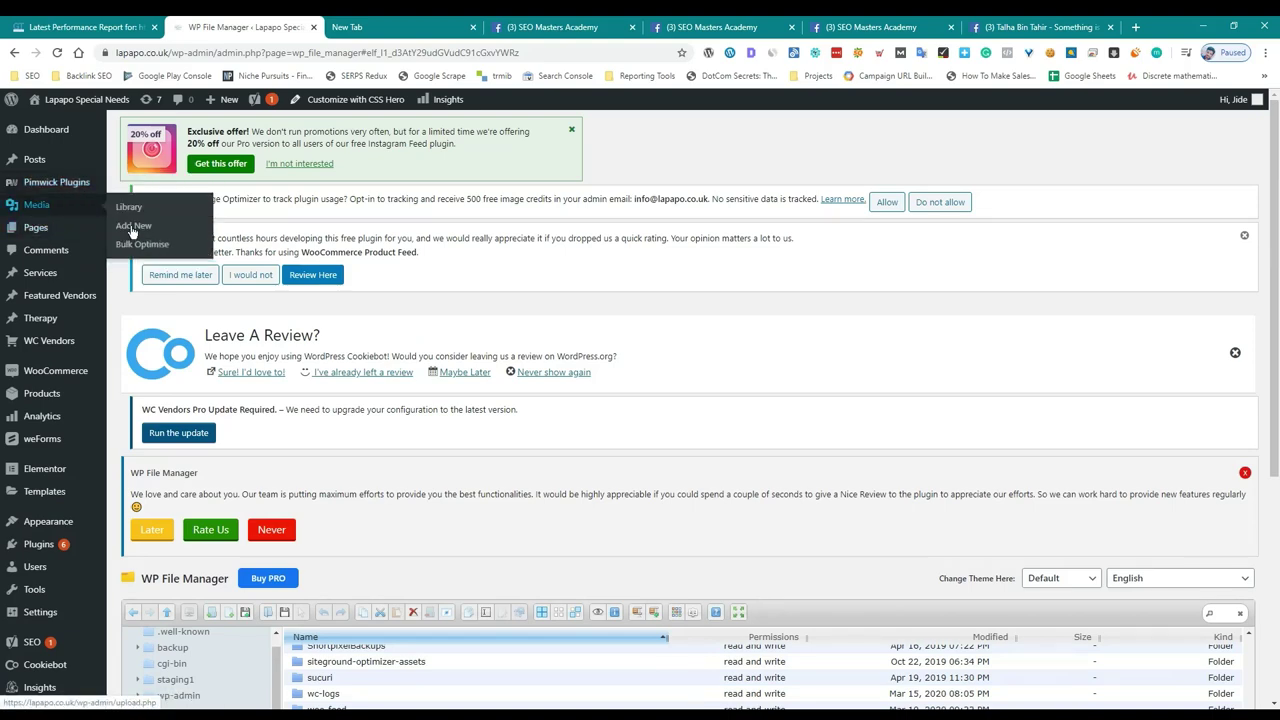
{"action": "left_click", "coordinate": [166, 249]}
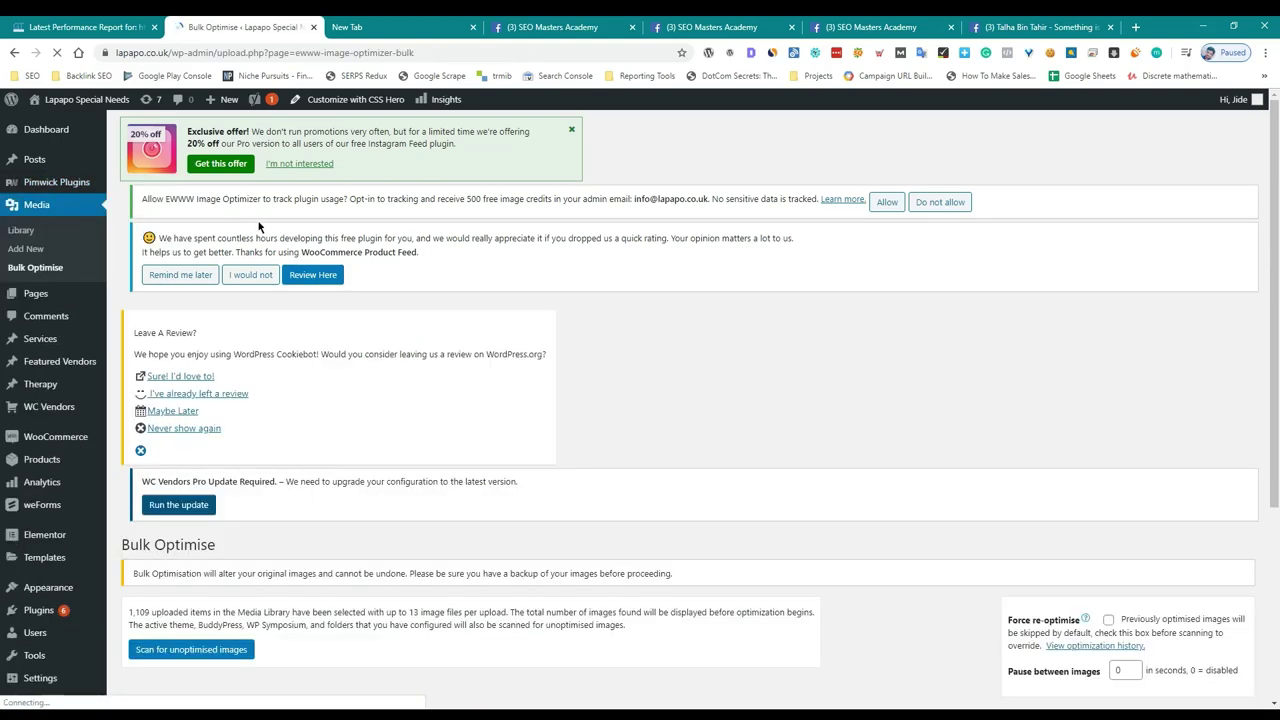
{"action": "scroll", "coordinate": [232, 318], "scroll_direction": "down", "scroll_amount": 3}
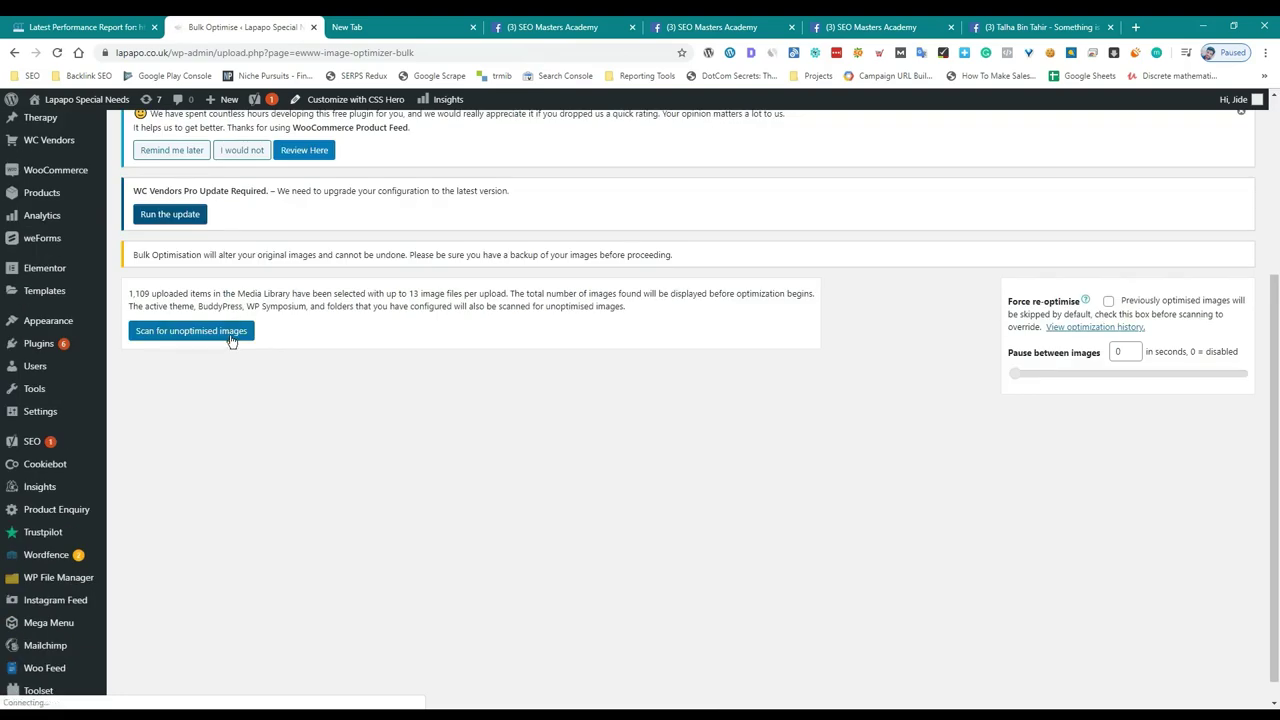
{"action": "left_click", "coordinate": [233, 335]}
Start the bulk optimisation of all images found by the scan.
{"action": "scroll", "coordinate": [234, 342], "scroll_direction": "up", "scroll_amount": 3}
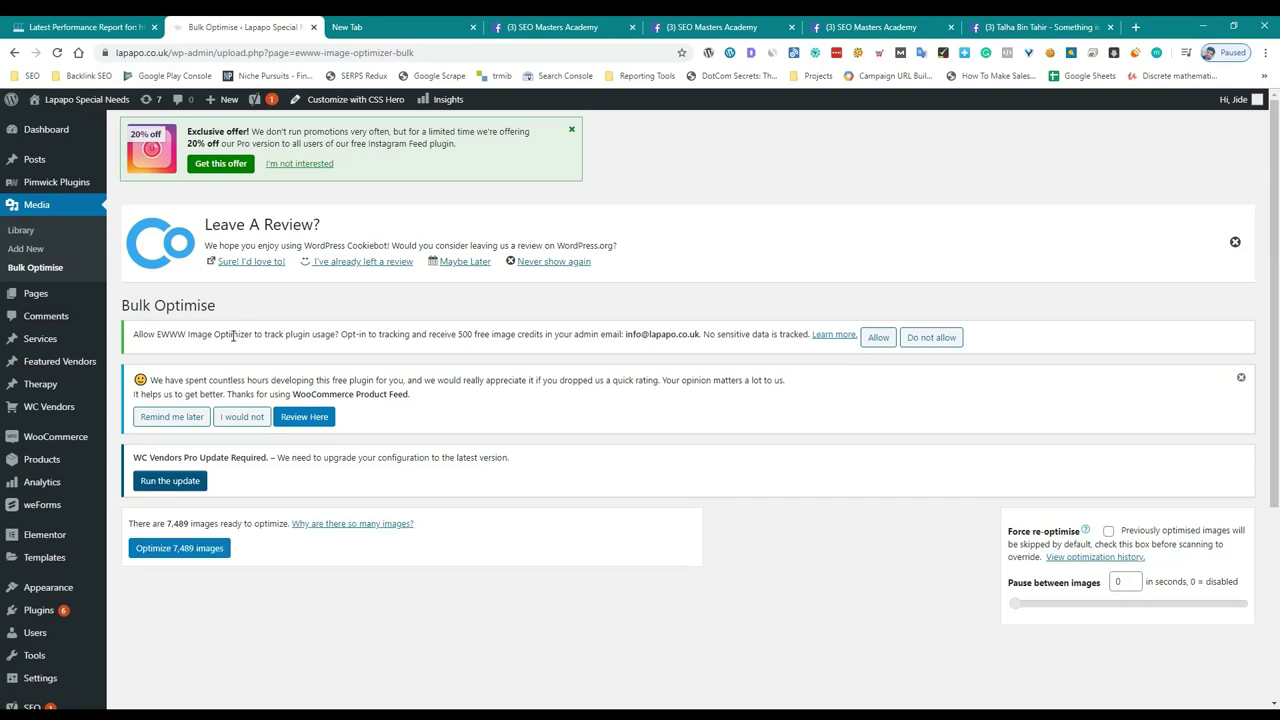
{"action": "scroll", "coordinate": [203, 374], "scroll_direction": "down", "scroll_amount": 2}
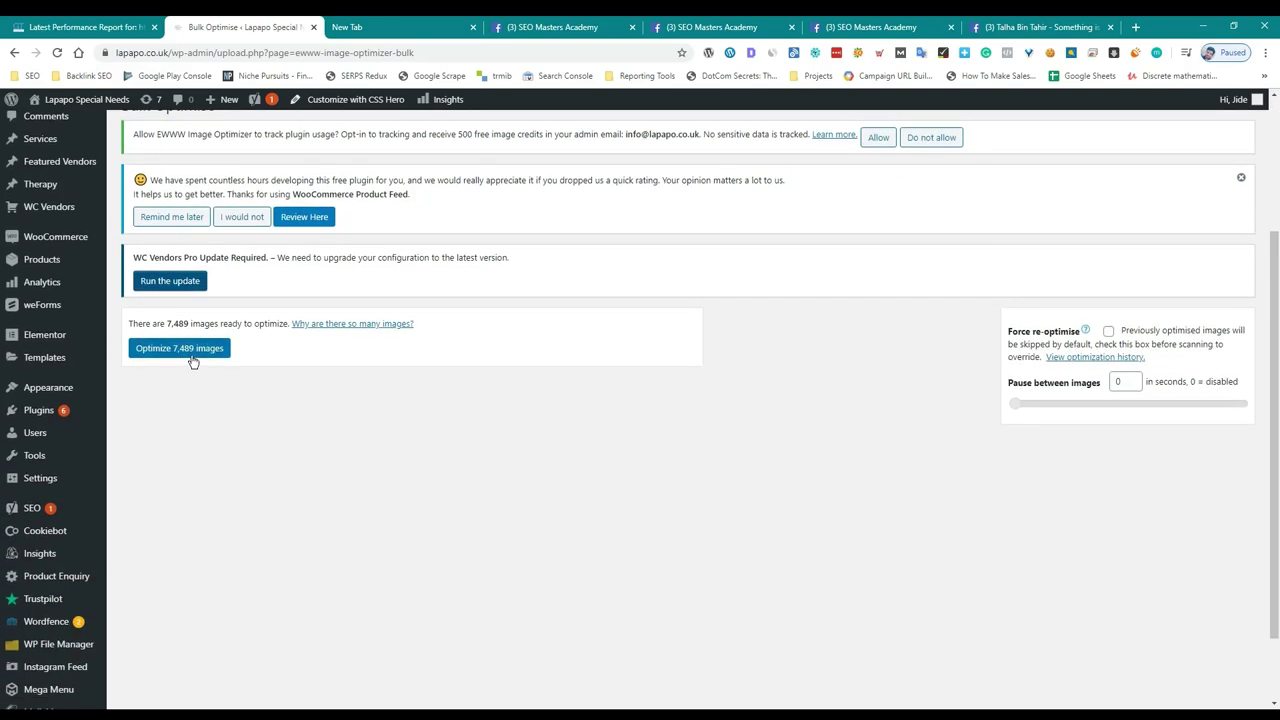
{"action": "left_click", "coordinate": [193, 354]}
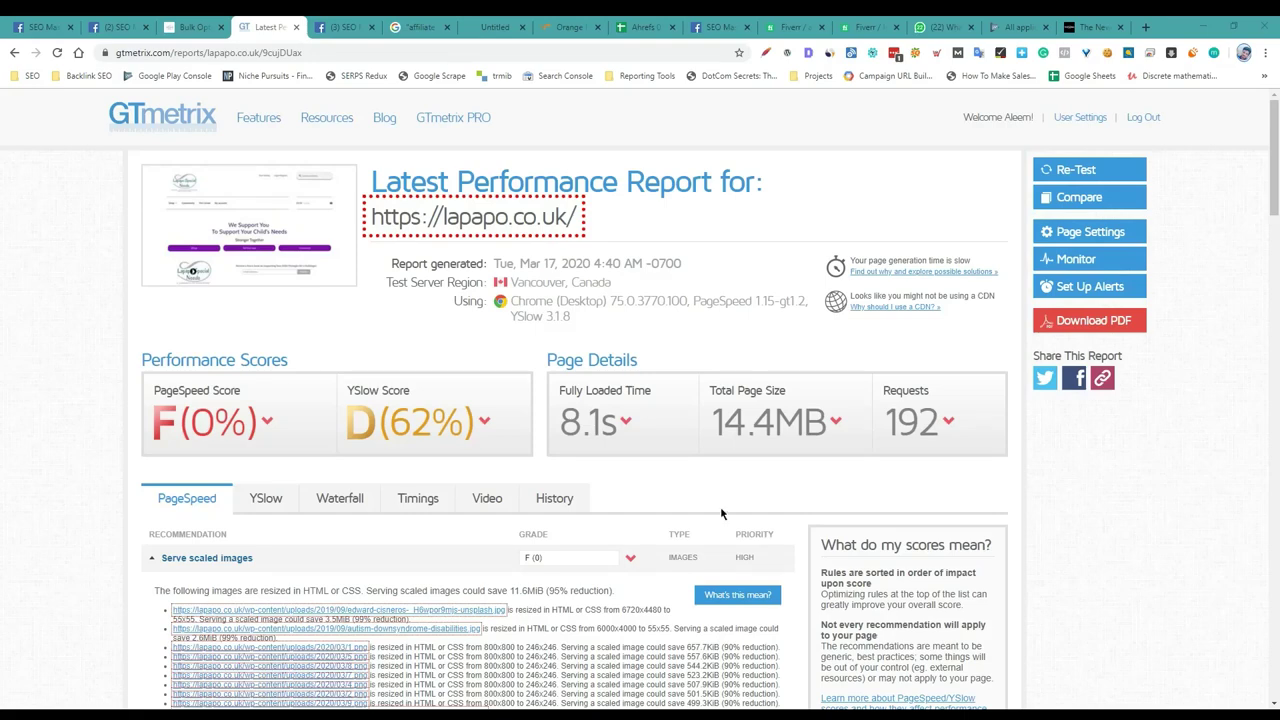
Switch to the Bulk Optimise page in WordPress and check how many images have been optimised.
{"action": "left_click", "coordinate": [195, 27]}
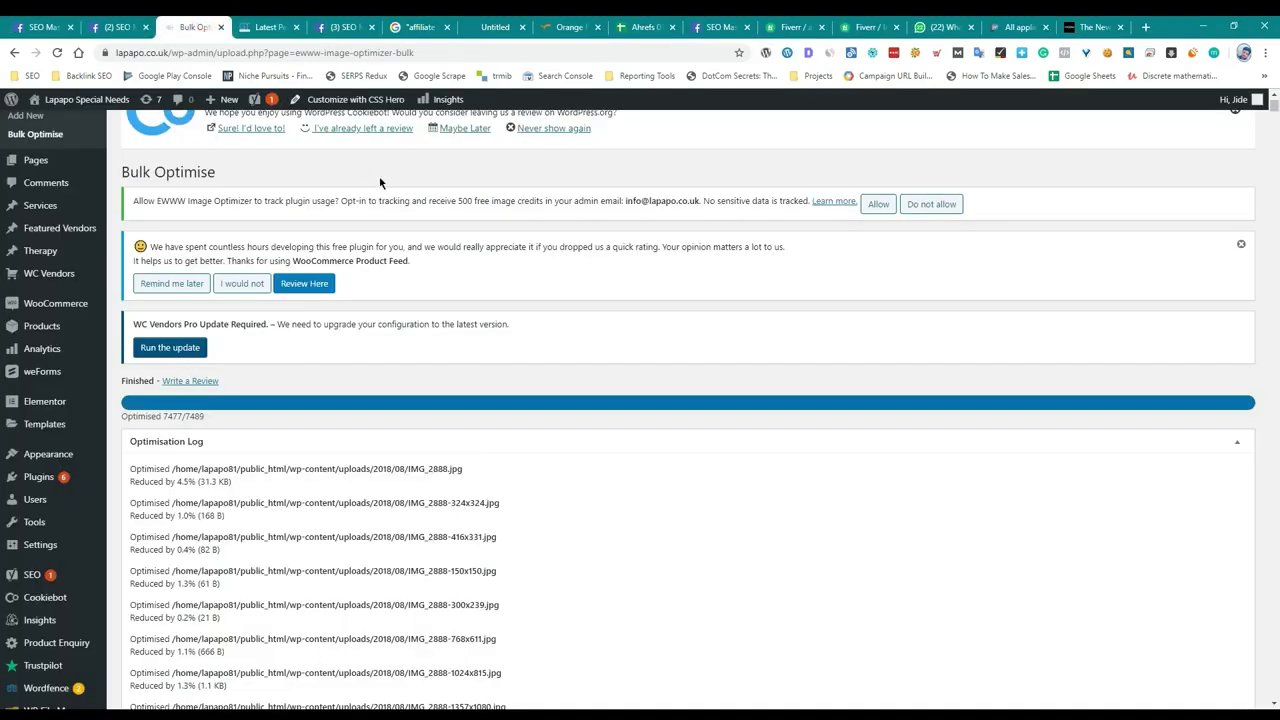
{"action": "scroll", "coordinate": [380, 183], "scroll_direction": "up", "scroll_amount": 1}
{"action": "scroll", "coordinate": [171, 366], "scroll_direction": "down", "scroll_amount": 2}
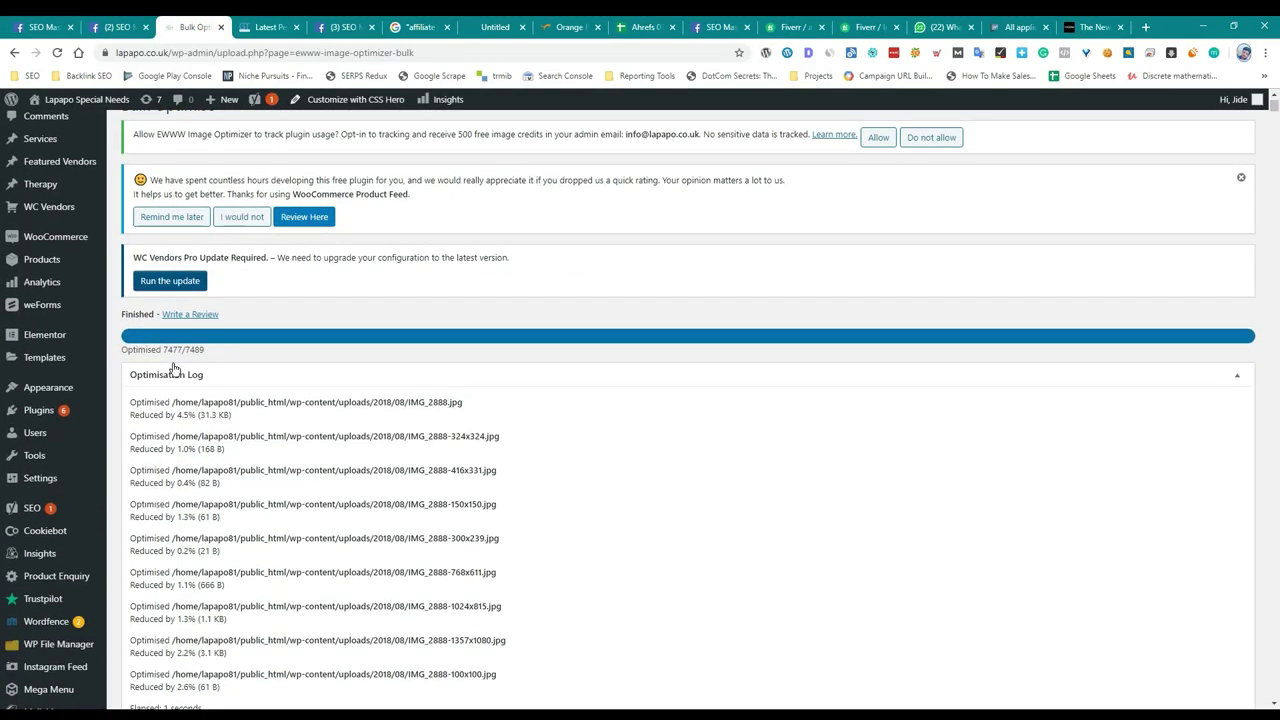
{"action": "double_click", "coordinate": [170, 349]}
Switch to the GTmetrix report for lapapo.co.uk and re-test the site's performance.
{"action": "left_click", "coordinate": [258, 24]}
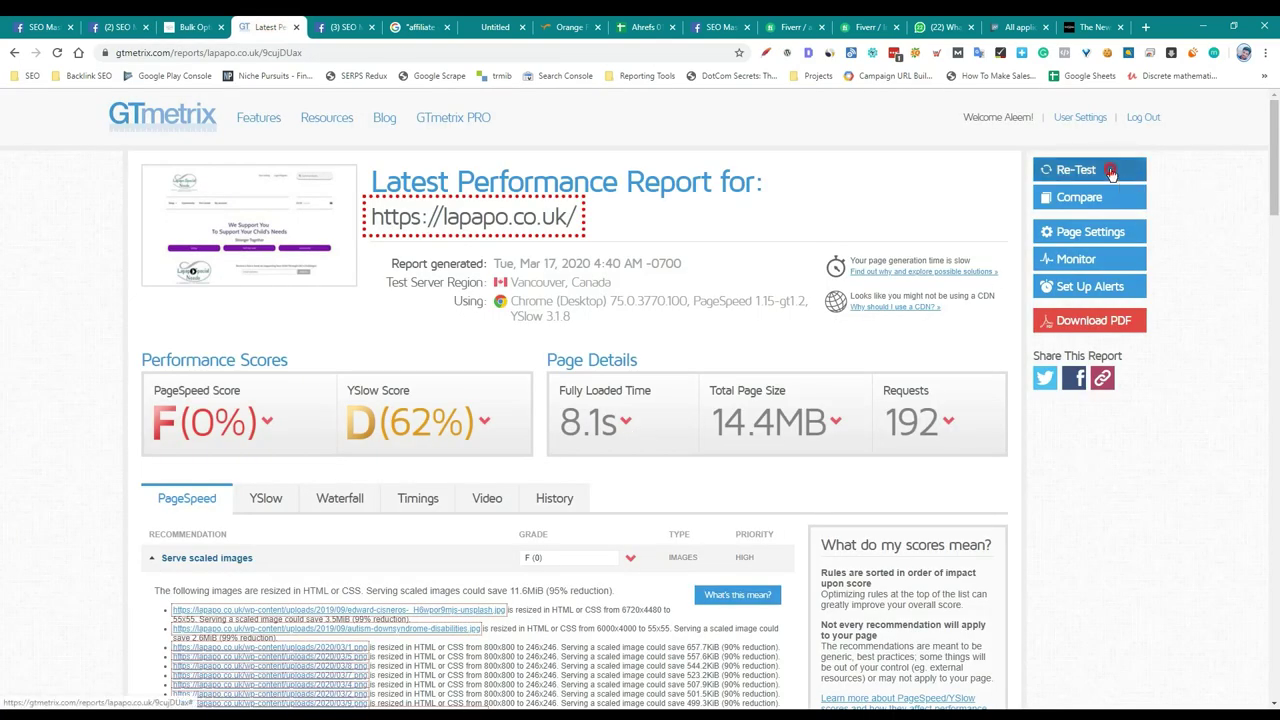
{"action": "left_click", "coordinate": [1076, 169]}
{"action": "left_click", "coordinate": [195, 27]}
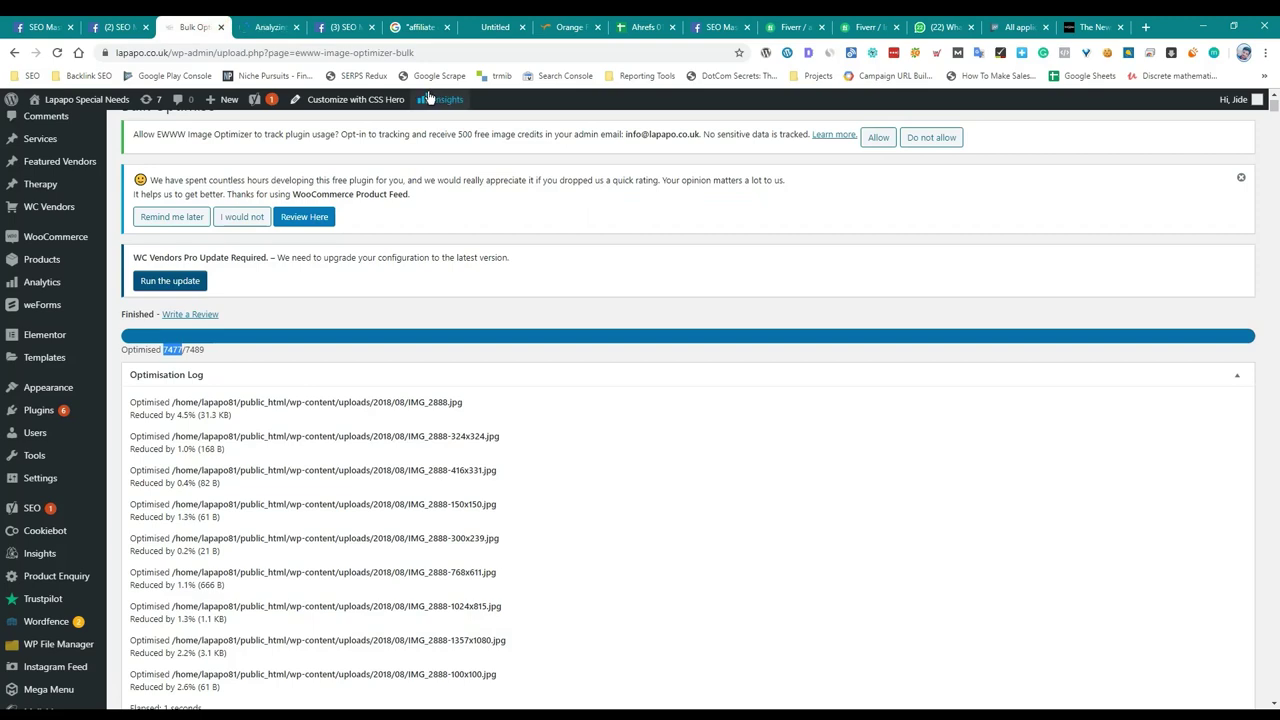
{"action": "left_click", "coordinate": [286, 25]}
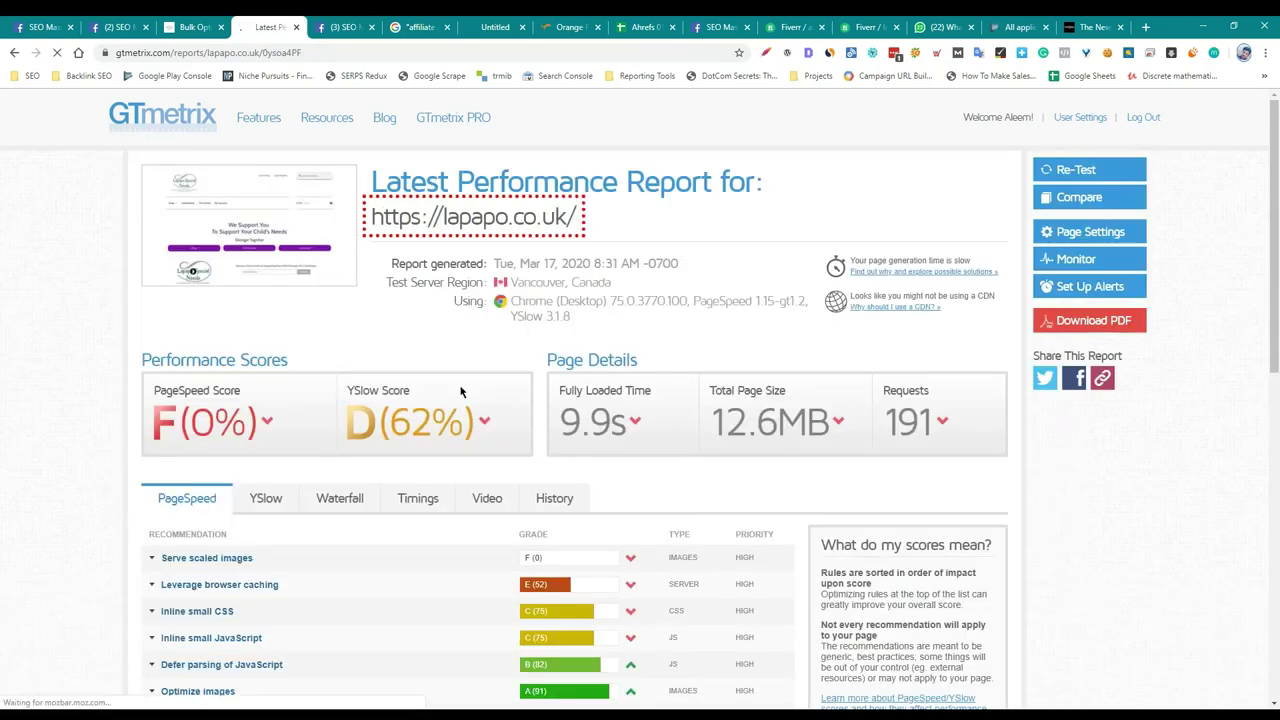
Review the new report's PageSpeed recommendations and expand the details of Serve scaled images.
{"action": "scroll", "coordinate": [421, 403], "scroll_direction": "down", "scroll_amount": 2}
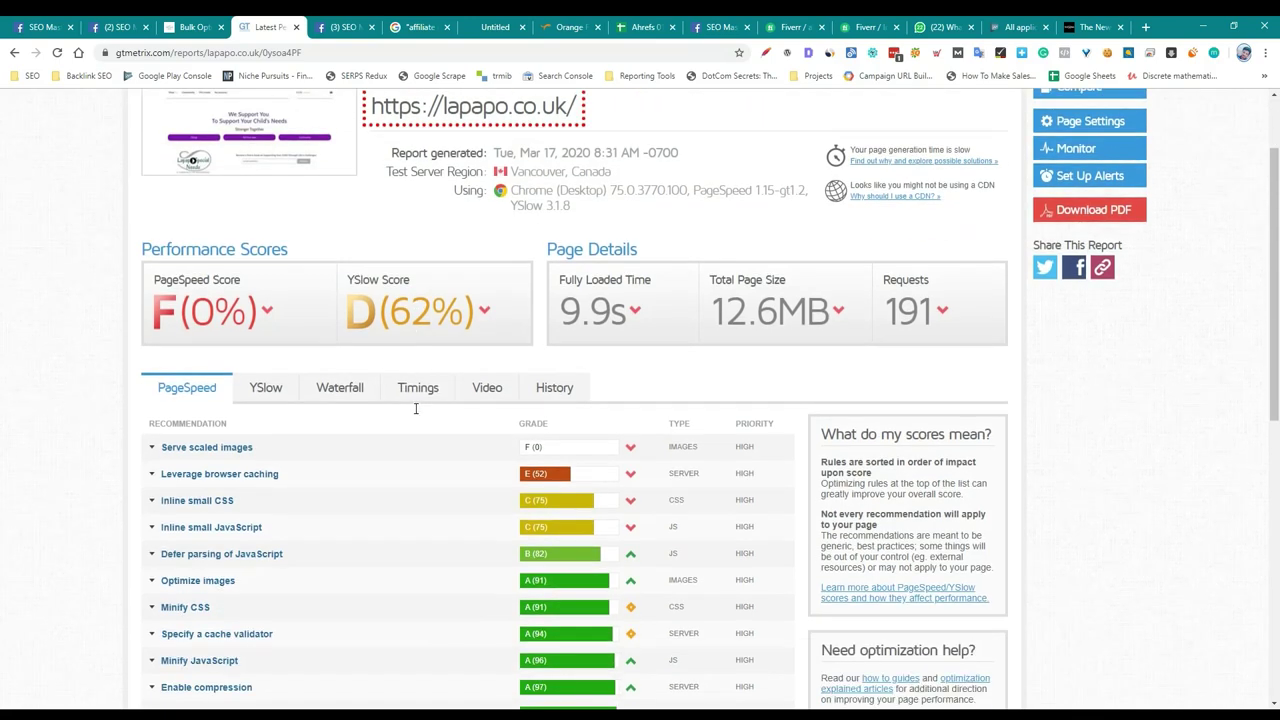
{"action": "scroll", "coordinate": [337, 428], "scroll_direction": "down", "scroll_amount": 5}
{"action": "scroll", "coordinate": [336, 425], "scroll_direction": "up", "scroll_amount": 5}
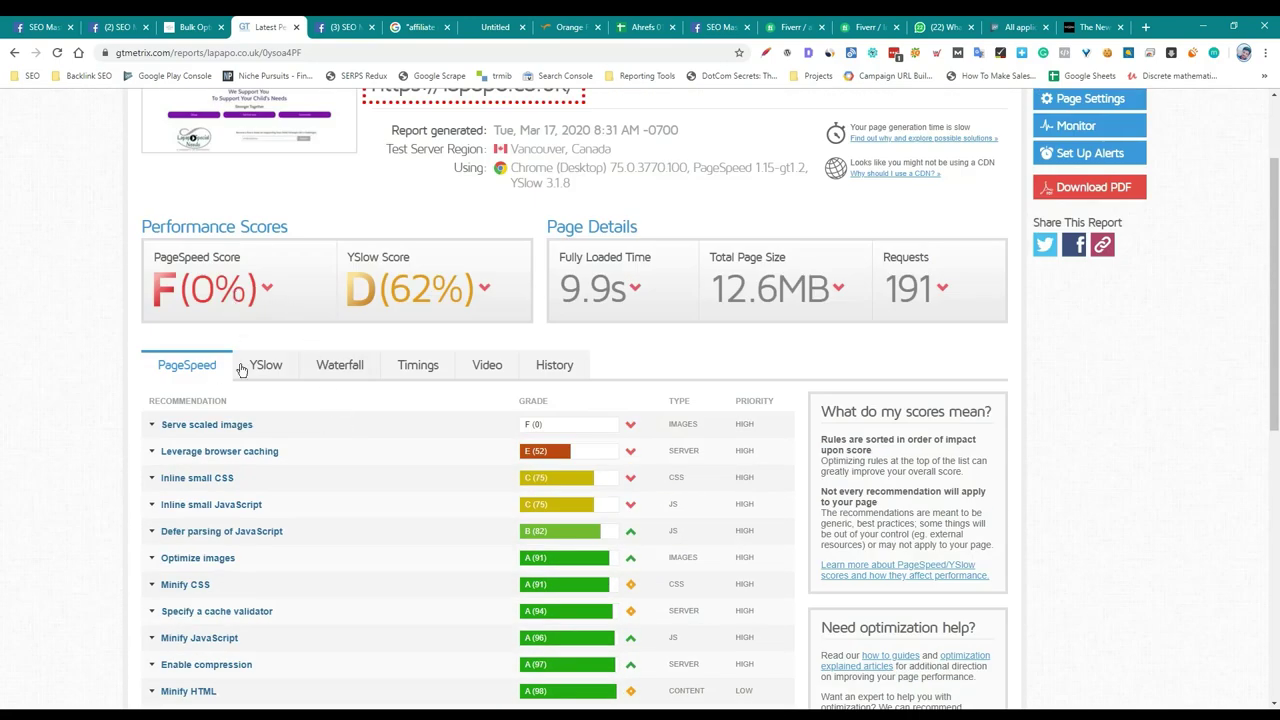
{"action": "scroll", "coordinate": [242, 378], "scroll_direction": "down", "scroll_amount": 3}
{"action": "scroll", "coordinate": [243, 380], "scroll_direction": "up", "scroll_amount": 2}
{"action": "scroll", "coordinate": [238, 360], "scroll_direction": "down", "scroll_amount": 1}
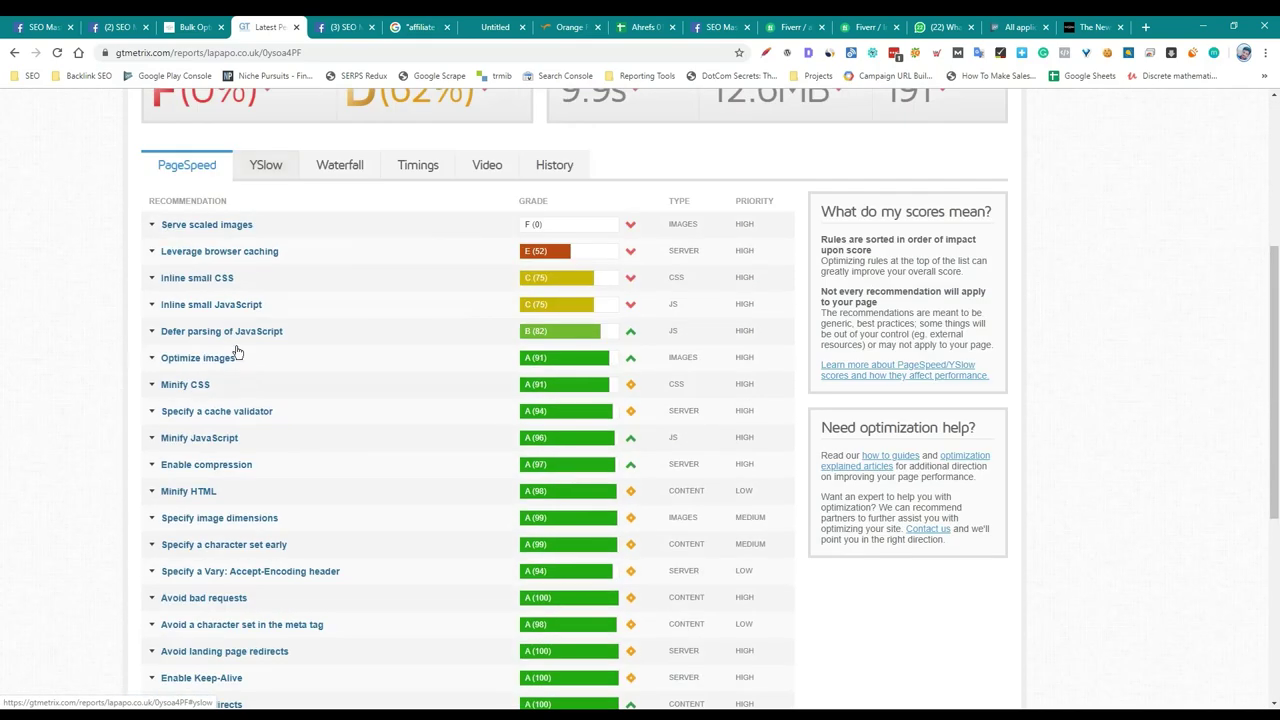
{"action": "left_click", "coordinate": [257, 226]}
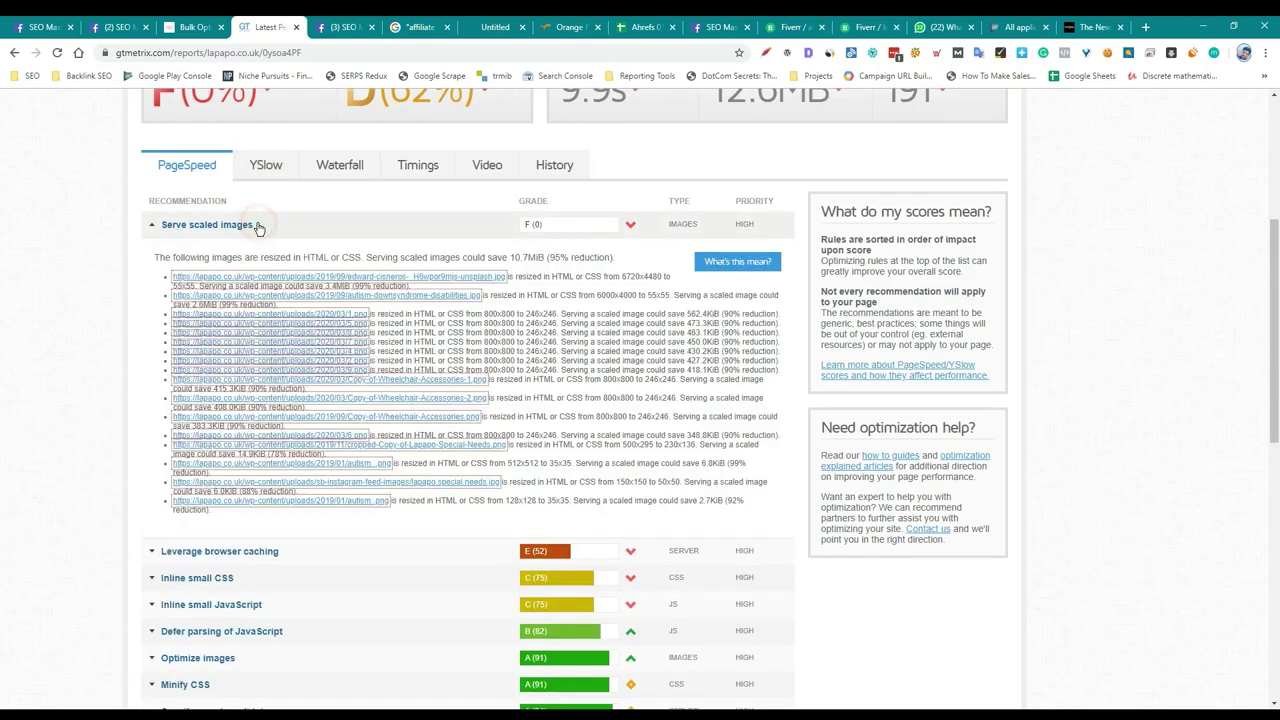
Open the first image listed under Serve scaled images in a new tab and save it to the computer.
{"action": "right_click", "coordinate": [268, 276]}
{"action": "left_click", "coordinate": [295, 270]}
{"action": "left_click", "coordinate": [310, 27]}
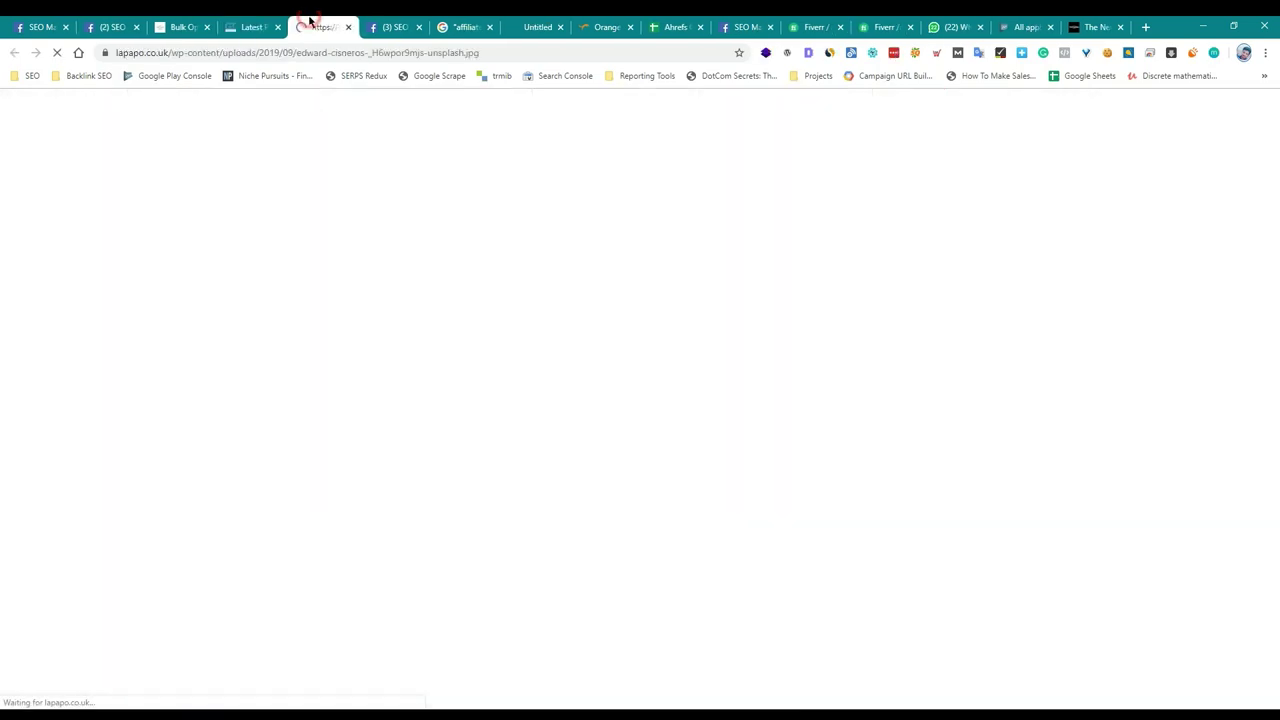
{"action": "left_click", "coordinate": [463, 54]}
{"action": "left_click", "coordinate": [167, 352]}
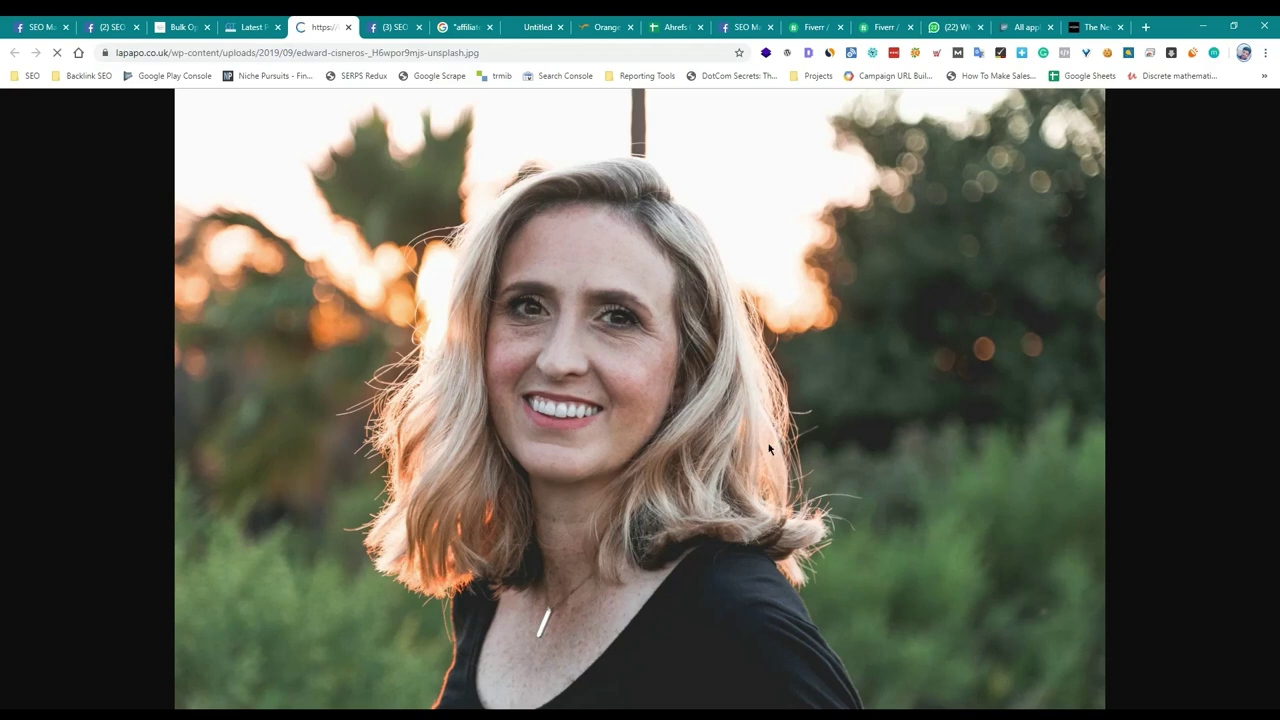
{"action": "key", "text": "ctrl+s"}
{"action": "key", "text": "Return"}
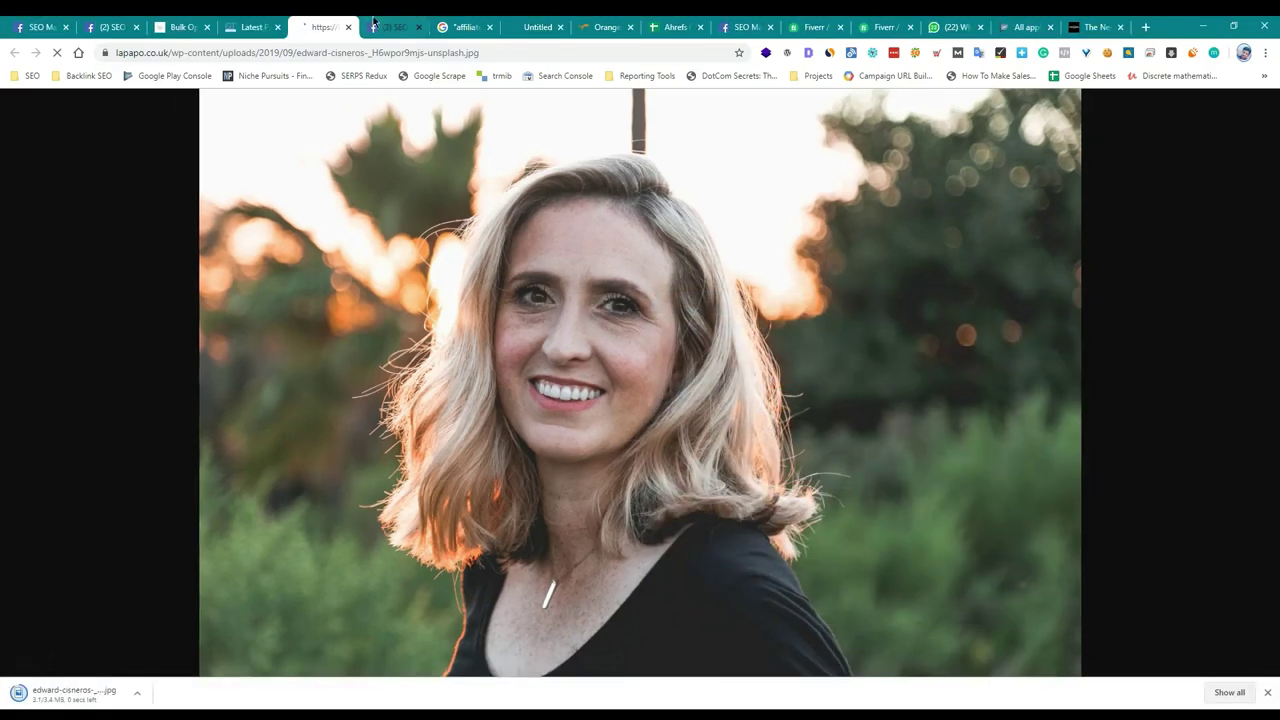
Load imageresize.org in the image's browser tab and upload the downloaded JPG to the Image Resizer.
{"action": "left_click", "coordinate": [381, 50]}
{"action": "type", "text": "imageresize.org"}
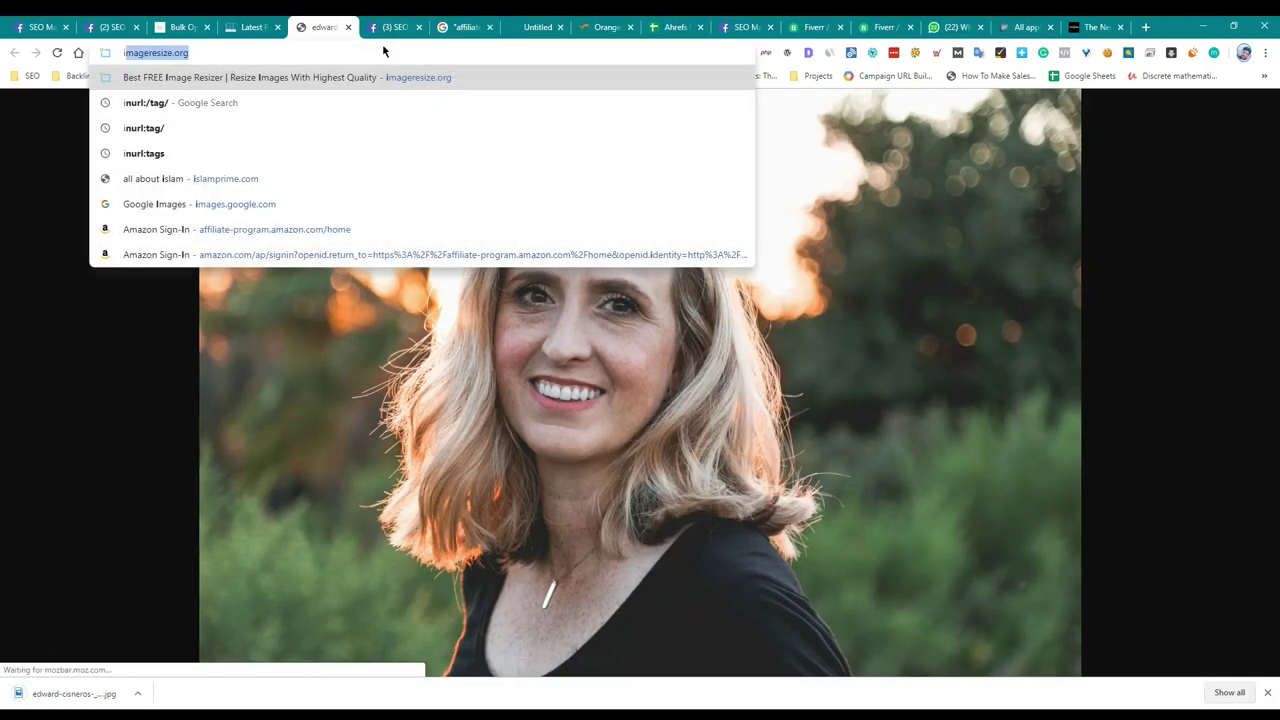
{"action": "key", "text": "Return"}
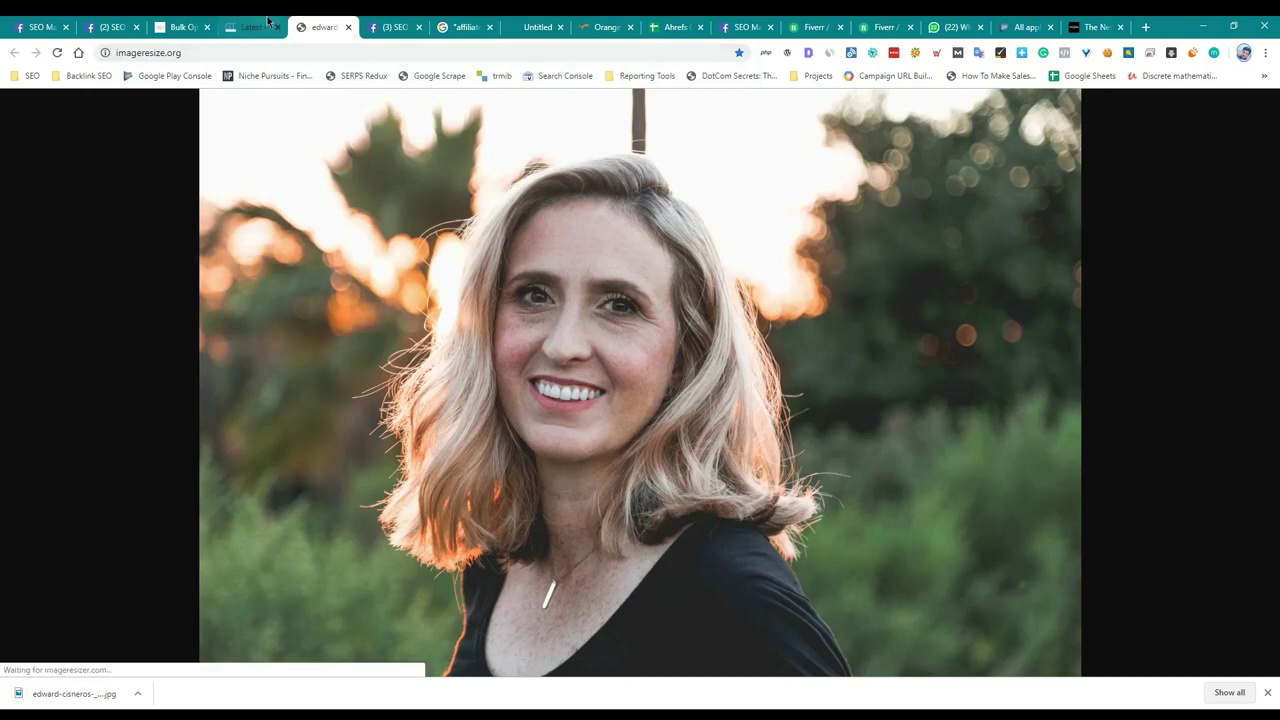
{"action": "left_click", "coordinate": [268, 22]}
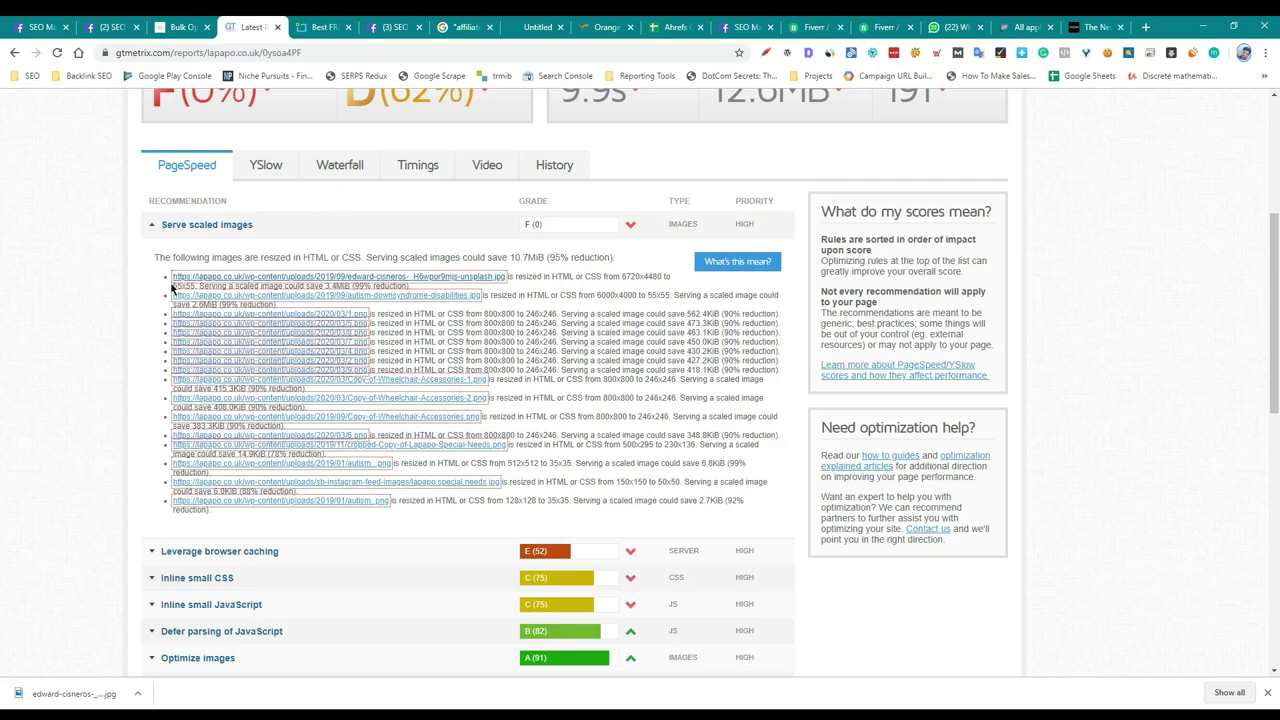
{"action": "left_click_drag", "start_coordinate": [172, 286], "coordinate": [369, 20]}
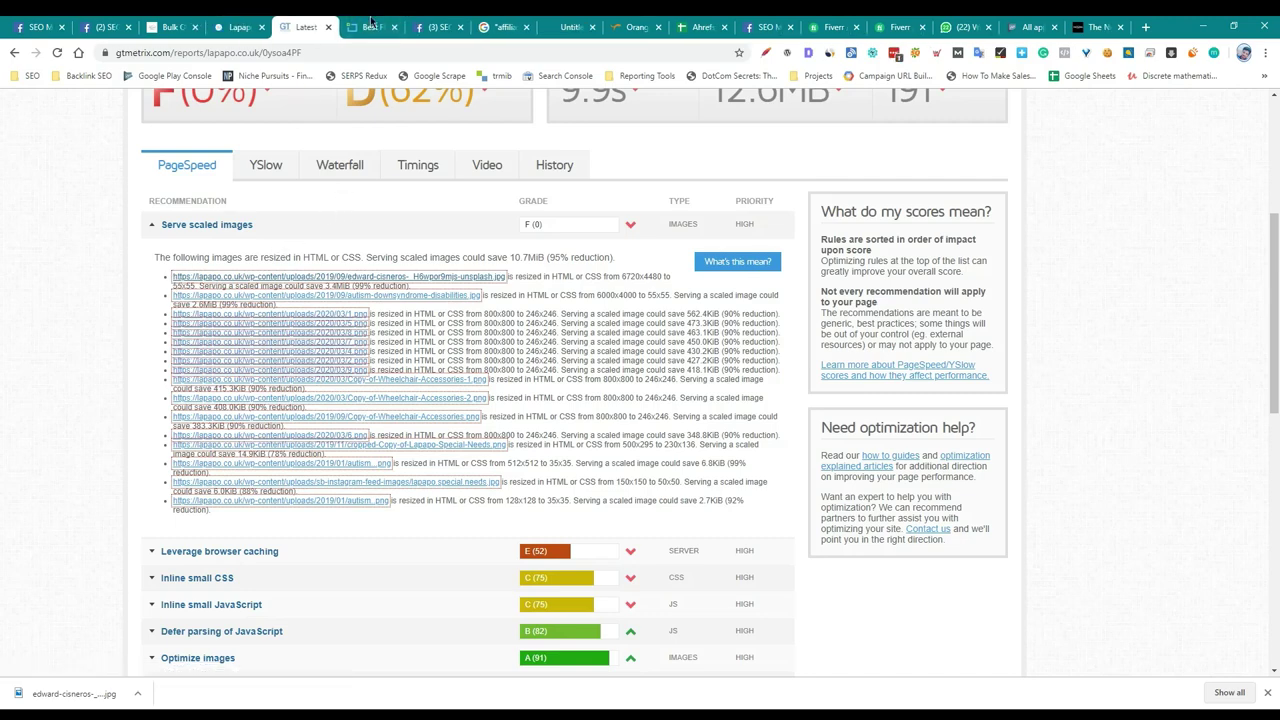
{"action": "left_click", "coordinate": [370, 26]}
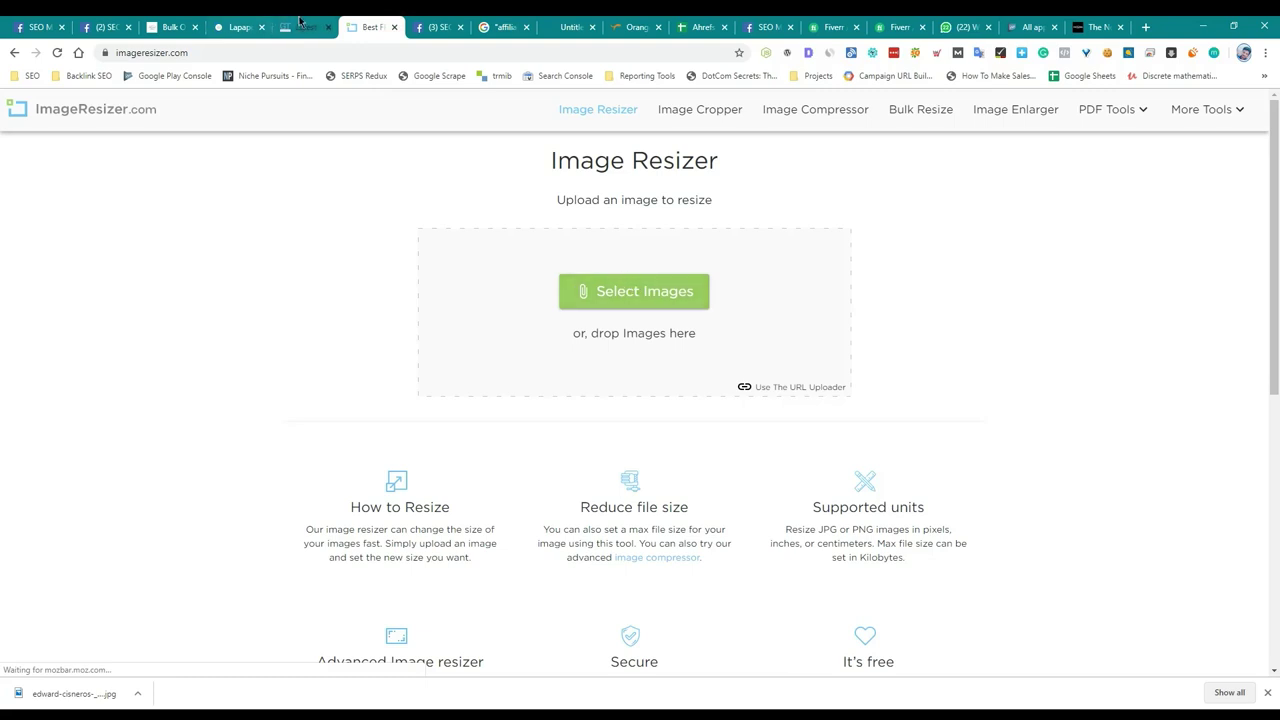
{"action": "left_click_drag", "start_coordinate": [65, 693], "coordinate": [525, 360]}
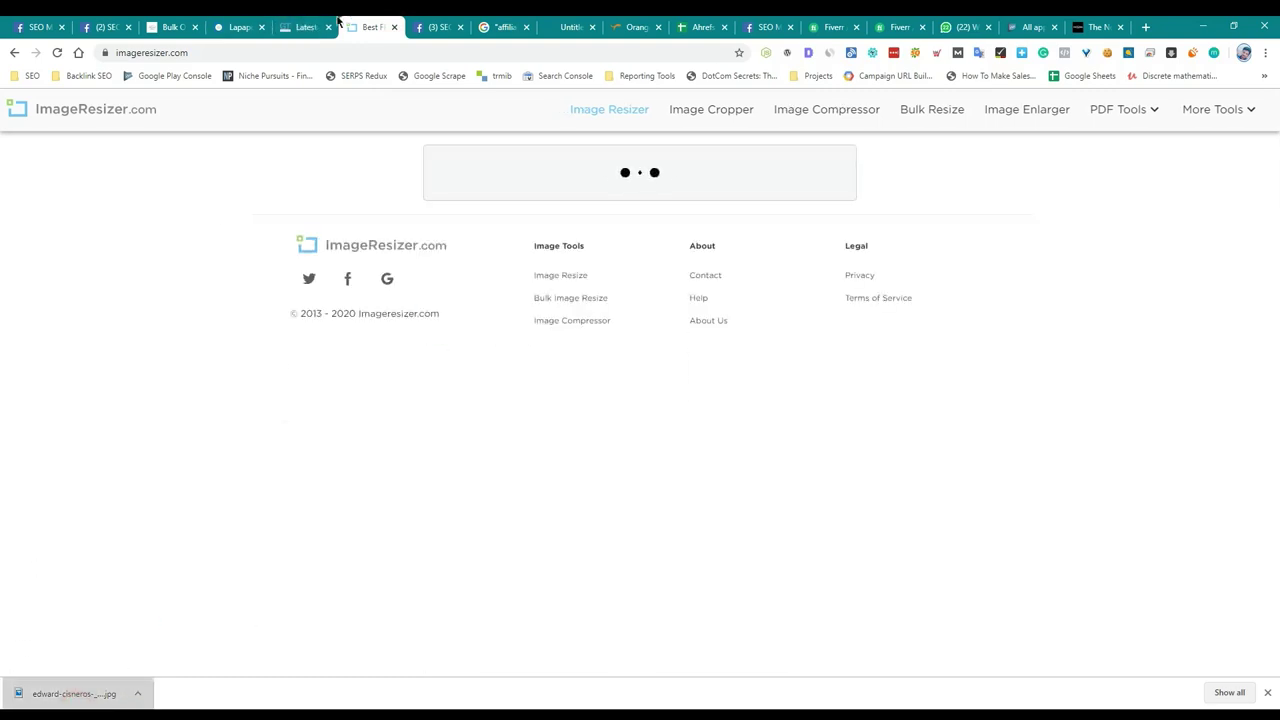
Examine the Optimize images recommendation in the GTmetrix report, then collapse its details.
{"action": "left_click", "coordinate": [300, 26]}
{"action": "scroll", "coordinate": [272, 318], "scroll_direction": "down", "scroll_amount": 2}
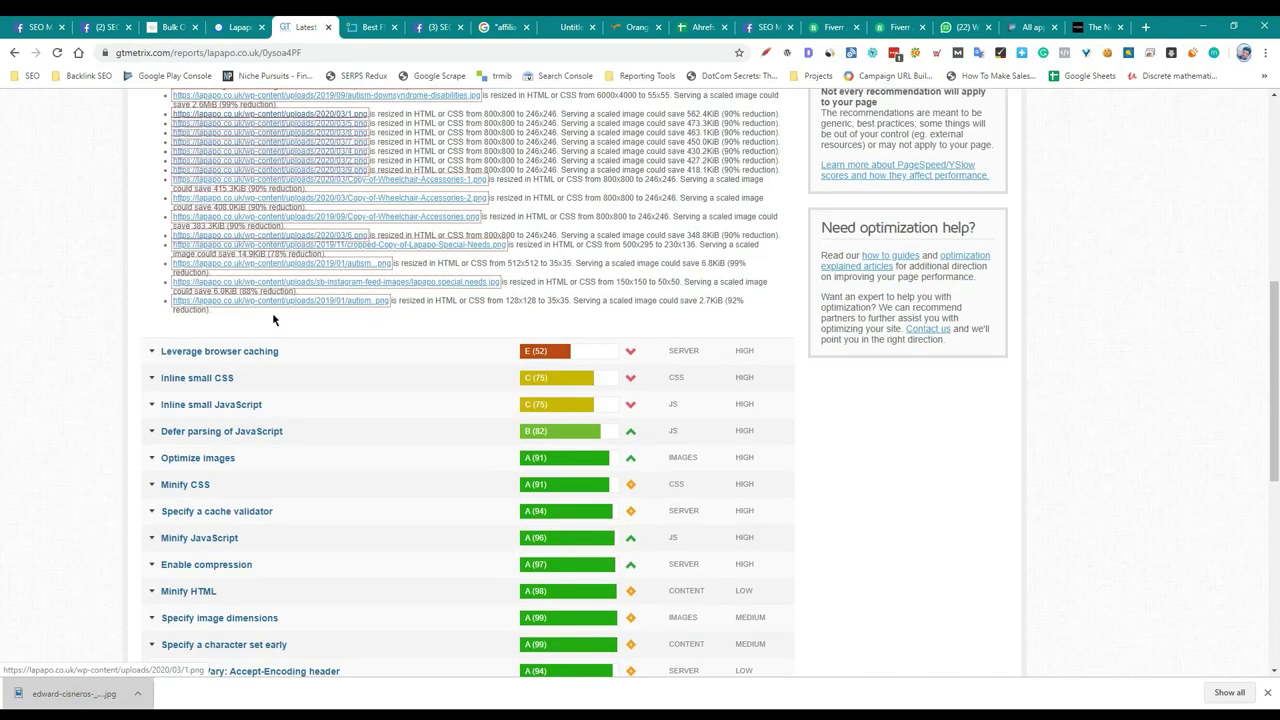
{"action": "left_click", "coordinate": [276, 461]}
{"action": "scroll", "coordinate": [275, 462], "scroll_direction": "down", "scroll_amount": 3}
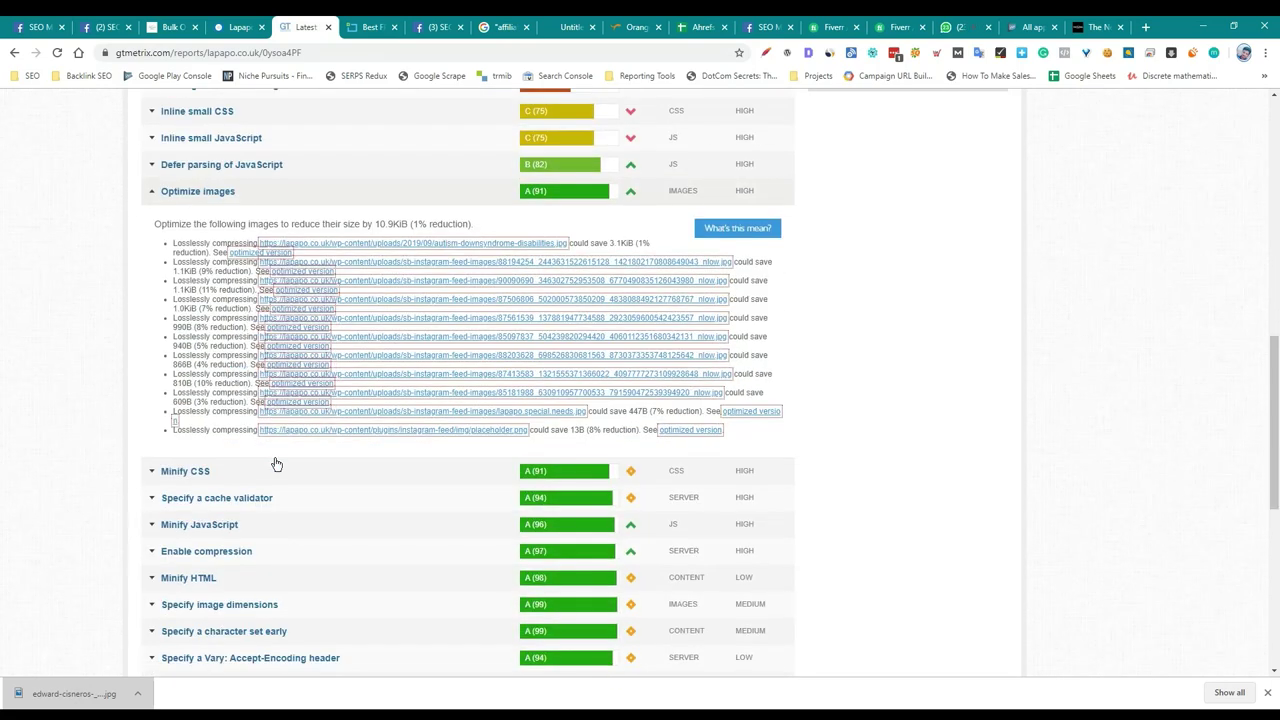
{"action": "scroll", "coordinate": [274, 458], "scroll_direction": "up", "scroll_amount": 2}
{"action": "left_click", "coordinate": [283, 393]}
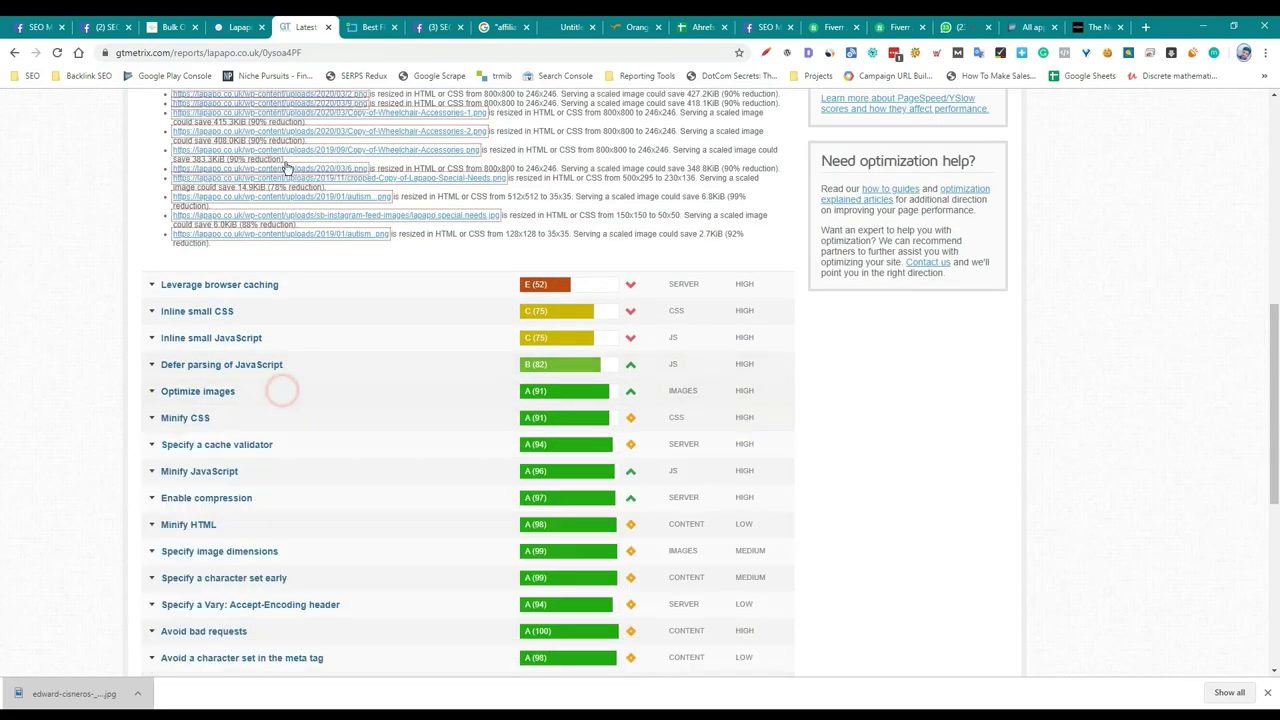
Look up the first image's recommended dimensions in the GTmetrix report and set the width in ImageResizer to 55 pixels.
{"action": "left_click", "coordinate": [377, 29]}
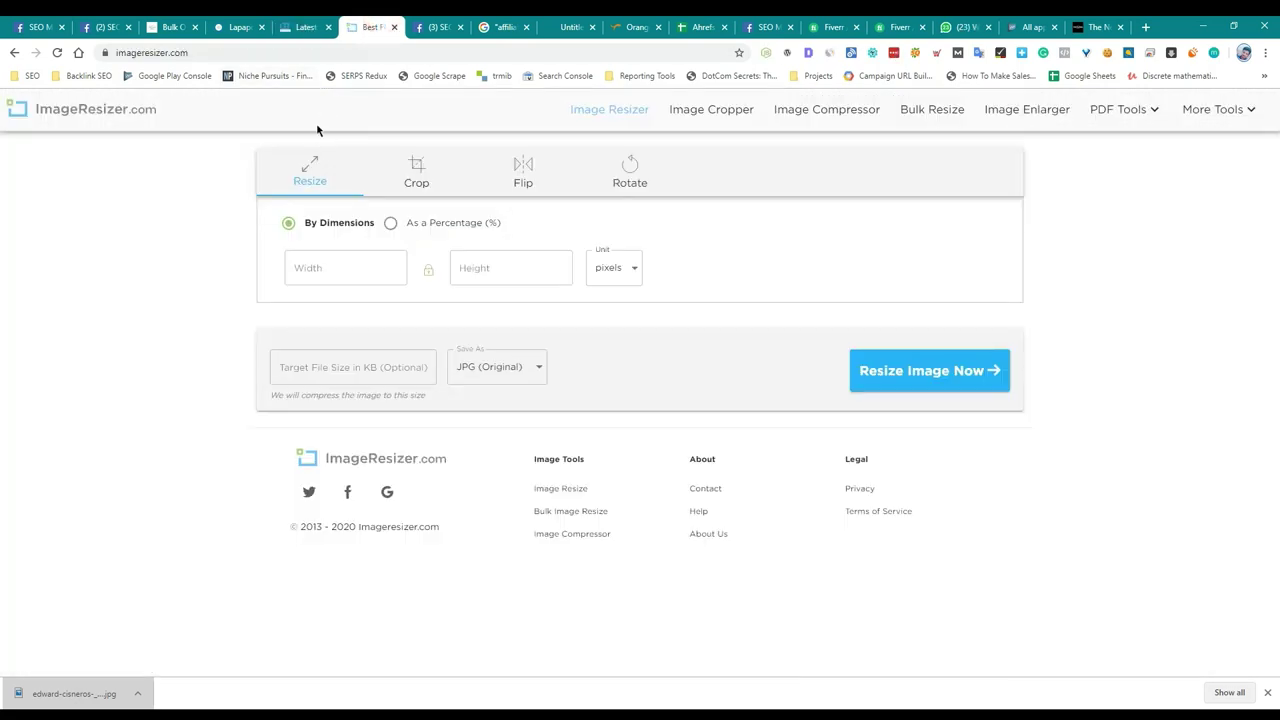
{"action": "left_click", "coordinate": [303, 27]}
{"action": "scroll", "coordinate": [214, 257], "scroll_direction": "up", "scroll_amount": 3}
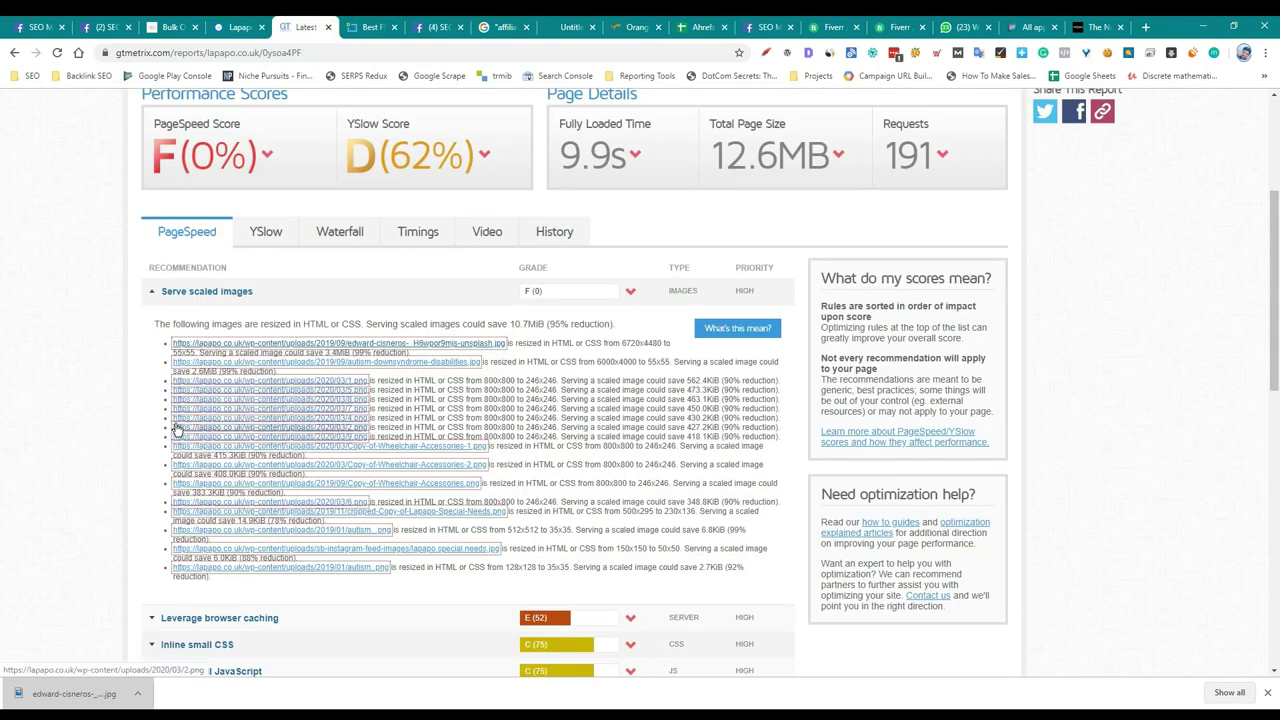
{"action": "left_click", "coordinate": [372, 27]}
{"action": "left_click", "coordinate": [348, 270]}
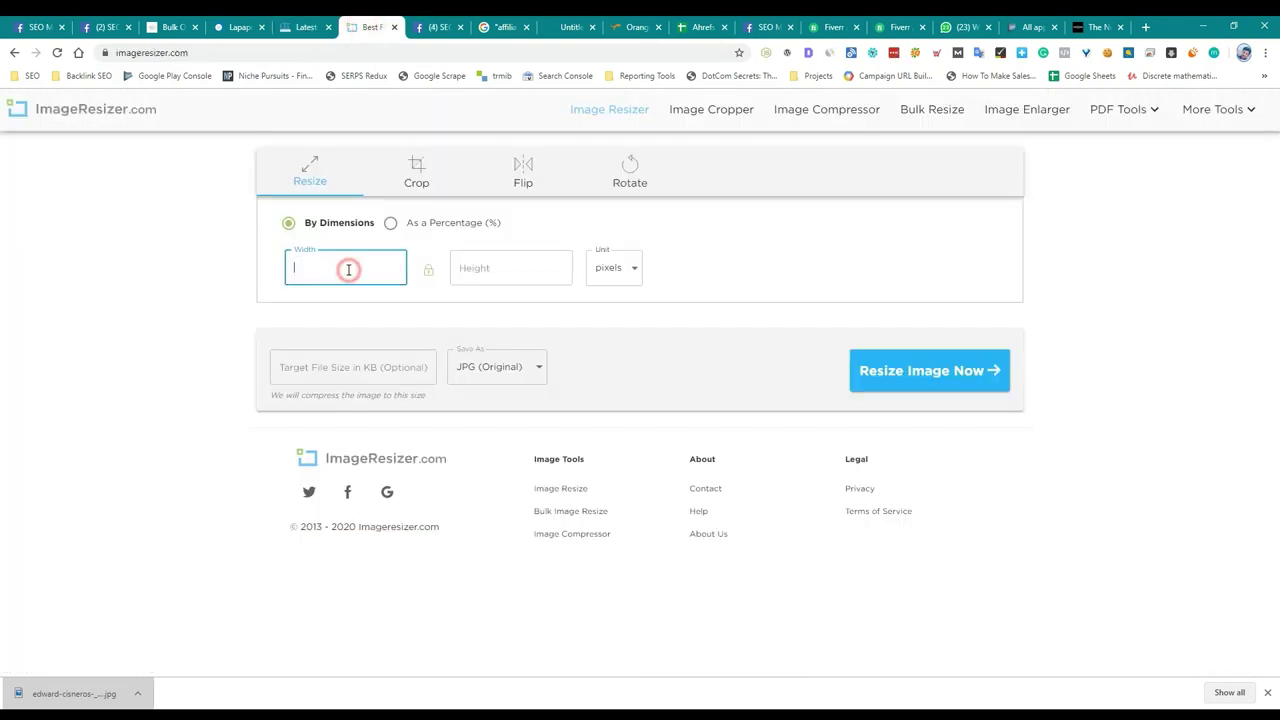
{"action": "left_click", "coordinate": [297, 21]}
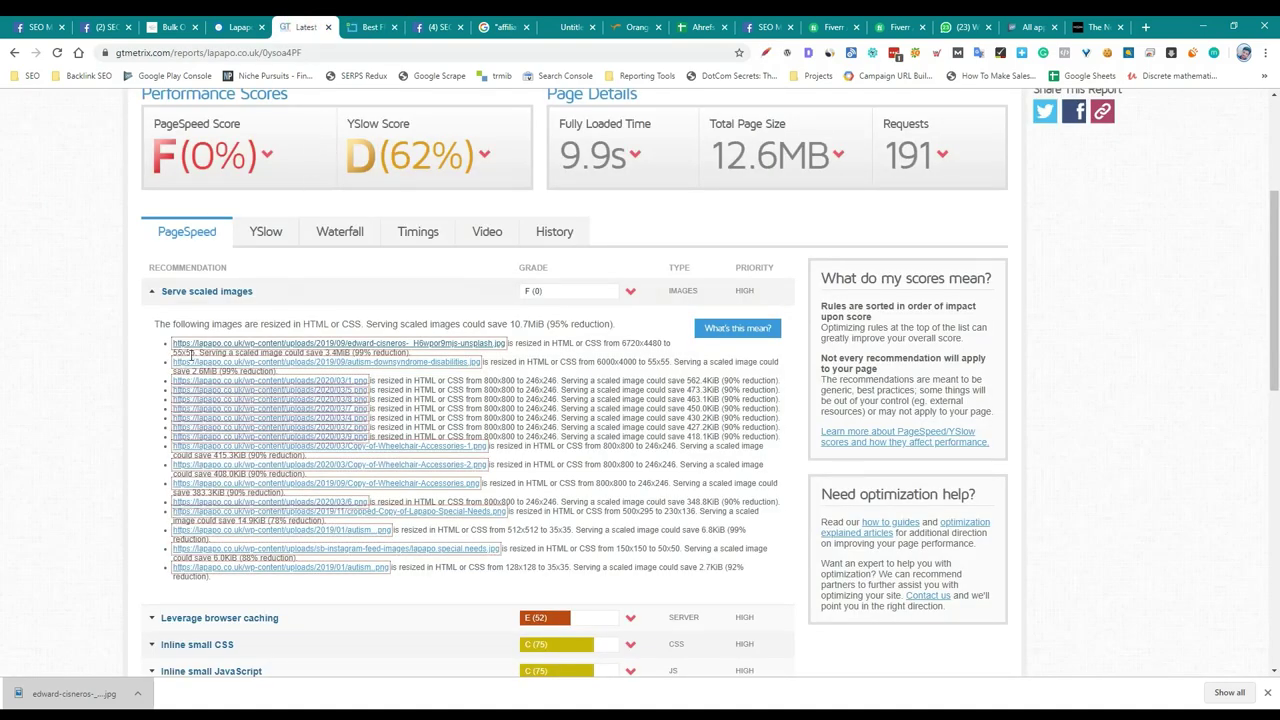
{"action": "left_click", "coordinate": [352, 24]}
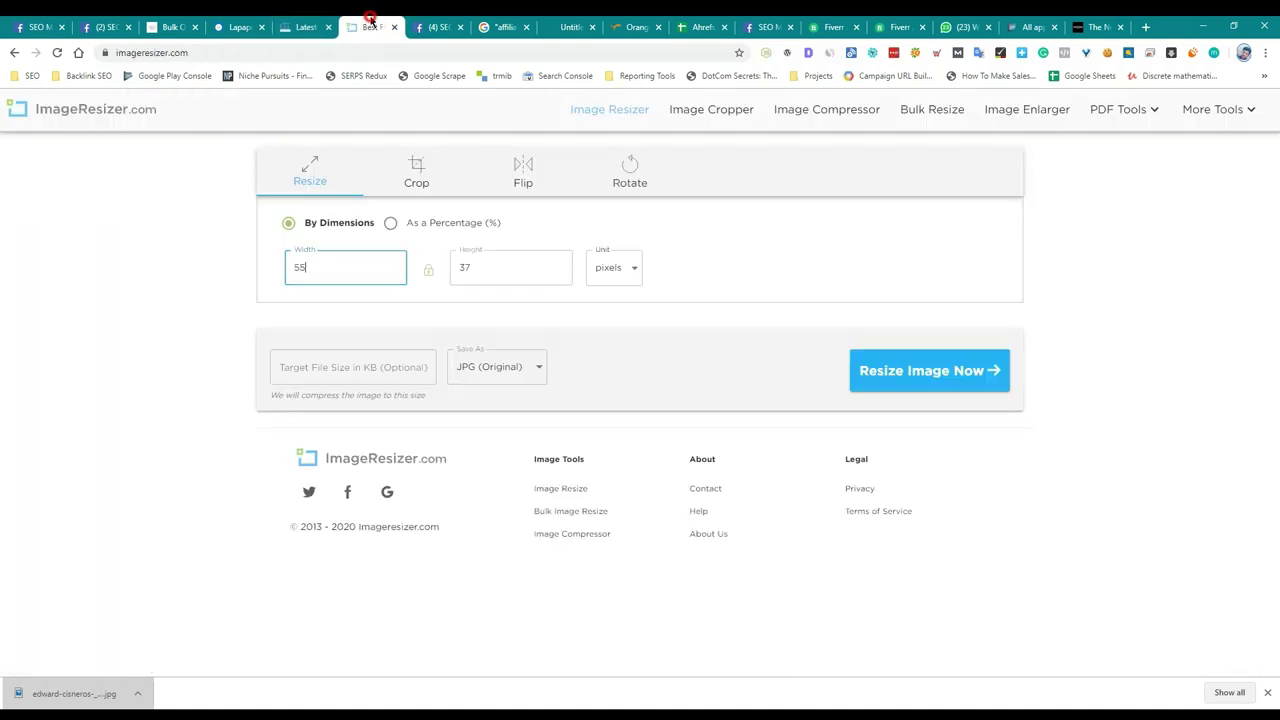
Unlock the aspect ratio, set the height to 55 pixels, disable Fill Color and resize the image.
{"action": "left_click", "coordinate": [426, 270]}
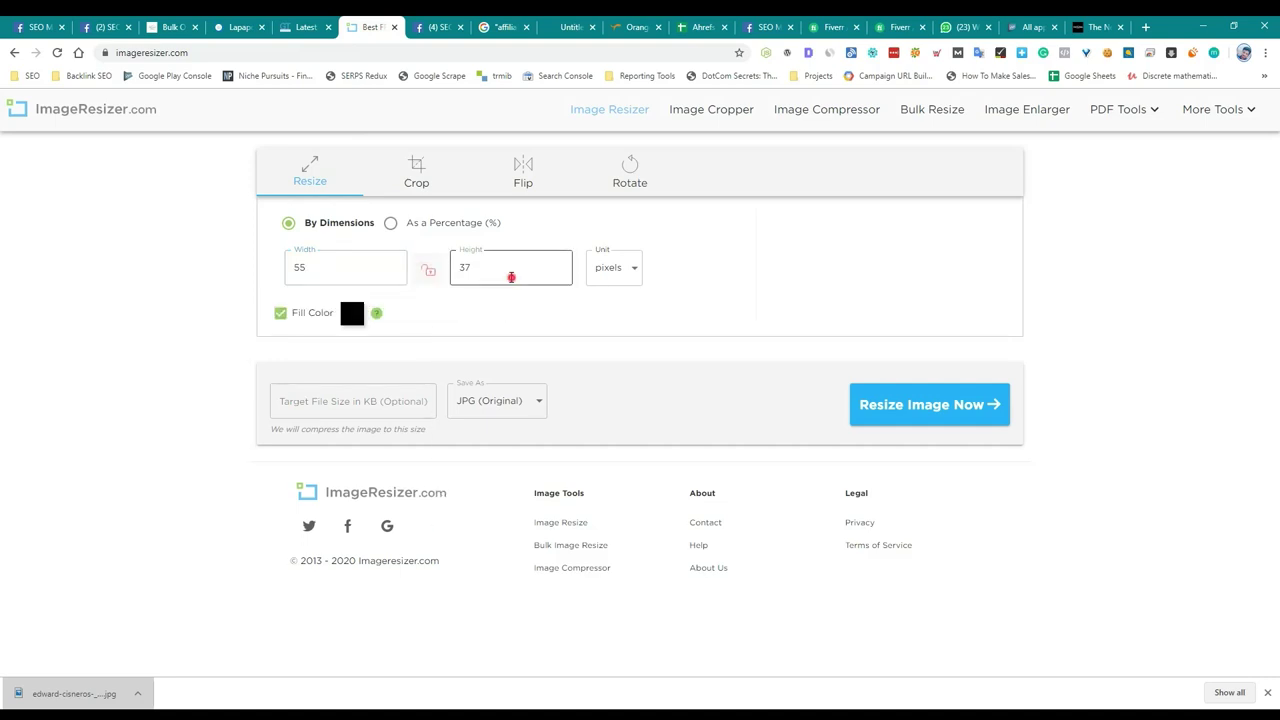
{"action": "double_click", "coordinate": [508, 277]}
{"action": "type", "text": "55"}
{"action": "left_click", "coordinate": [279, 320]}
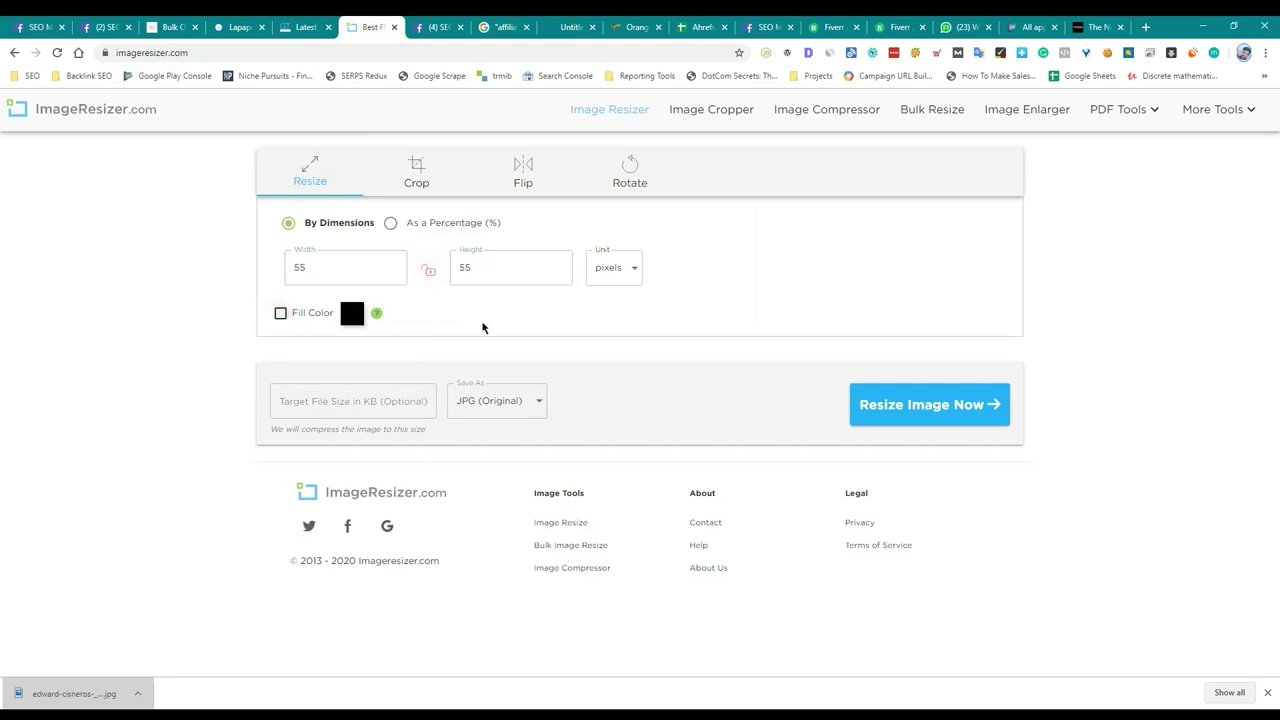
{"action": "left_click", "coordinate": [929, 407]}
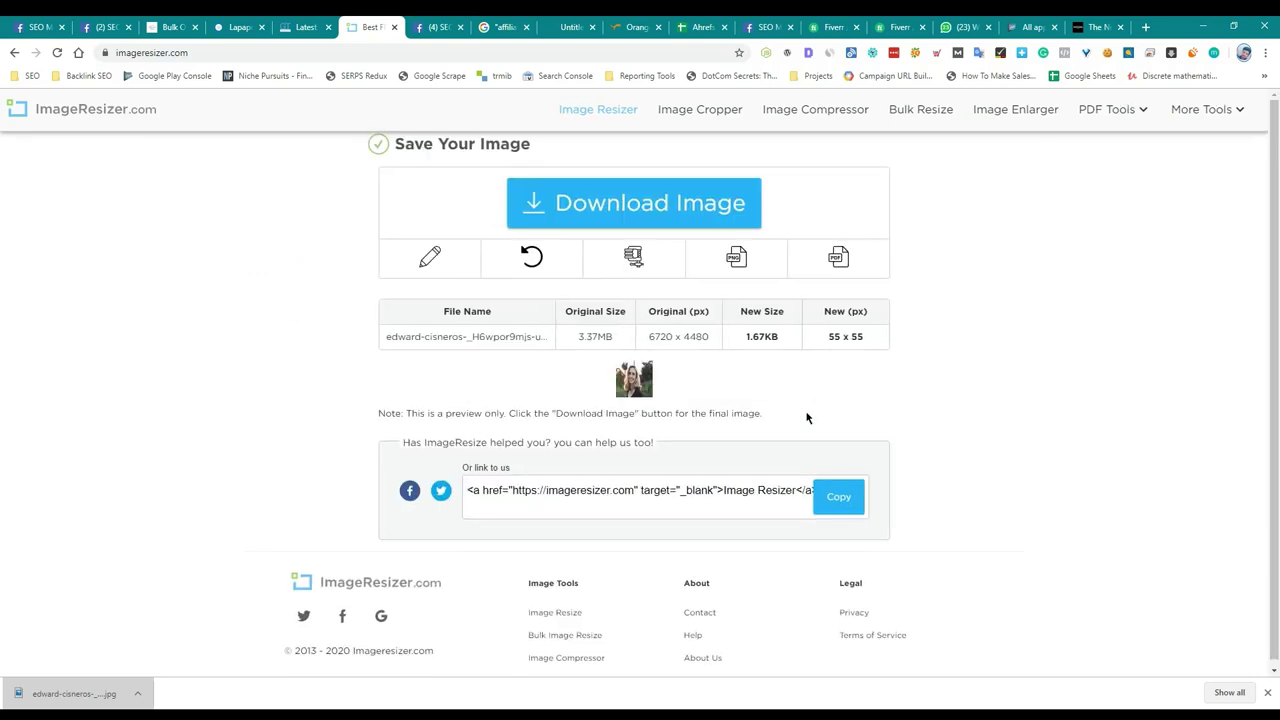
Return to the uploaded JPG in ImageResizer and resize it again to 83 x 55 pixels.
{"action": "left_click", "coordinate": [6, 52]}
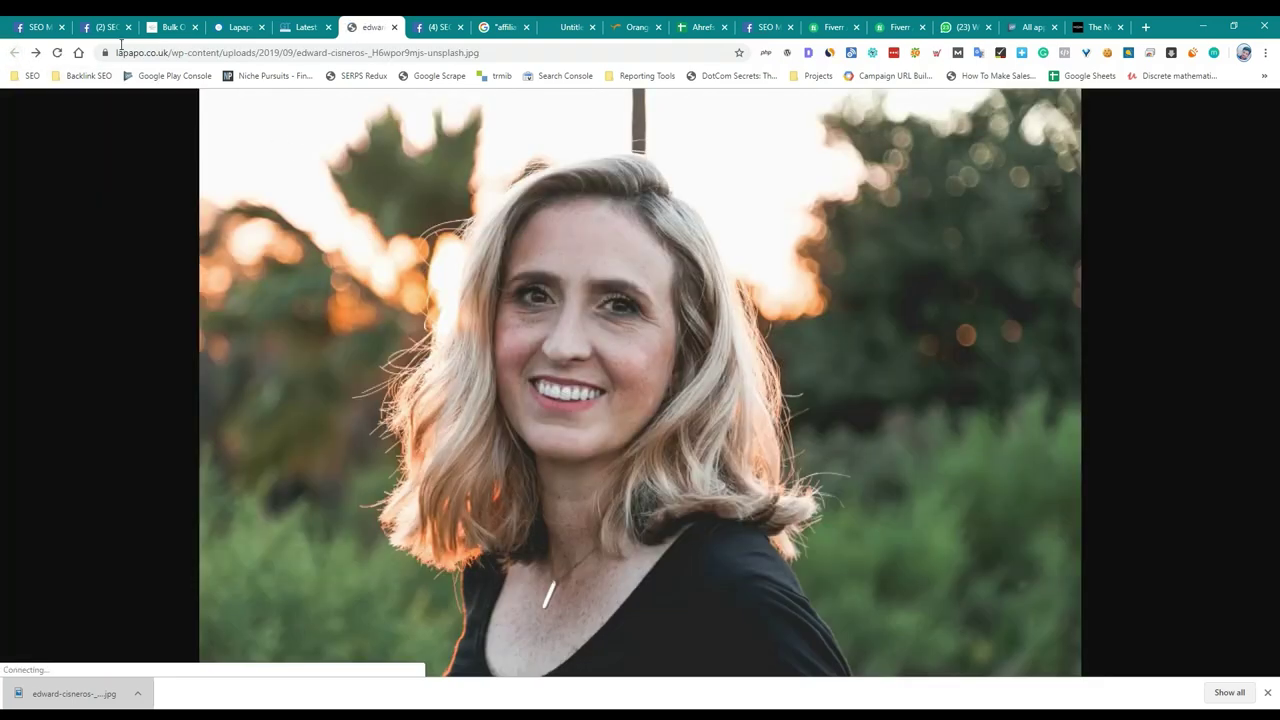
{"action": "key", "text": "alt+Right"}
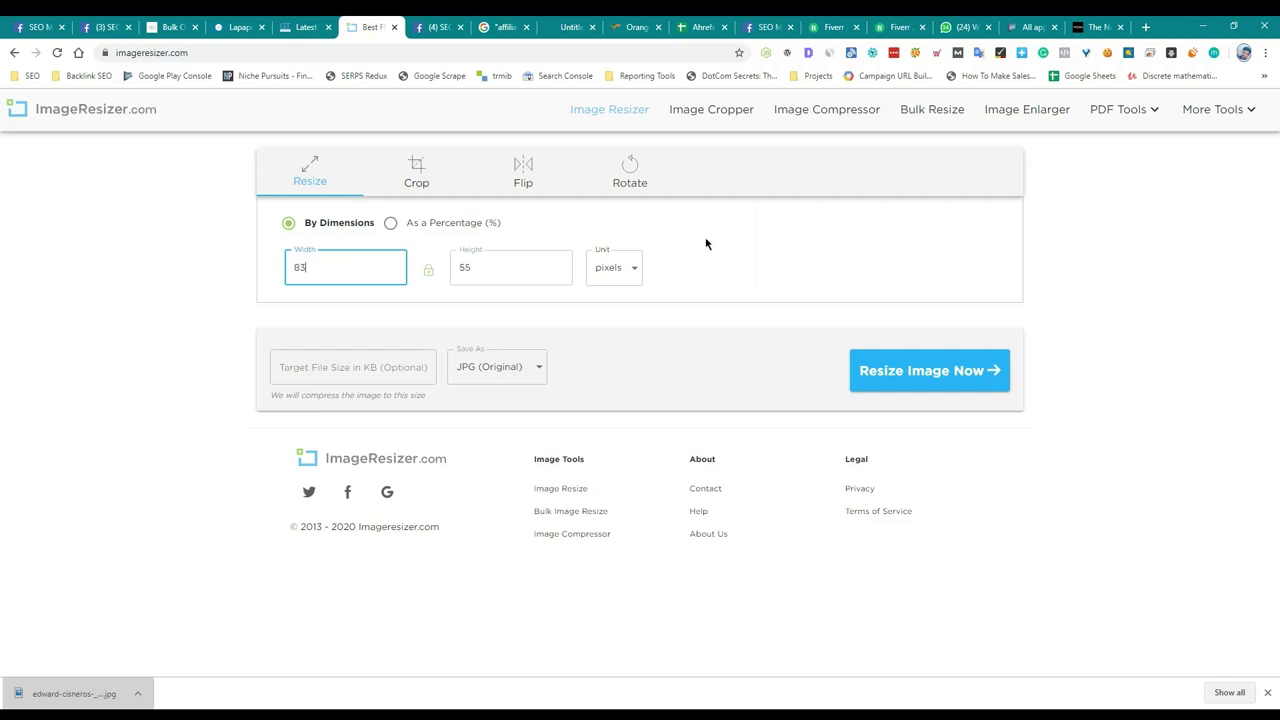
{"action": "left_click", "coordinate": [913, 385]}
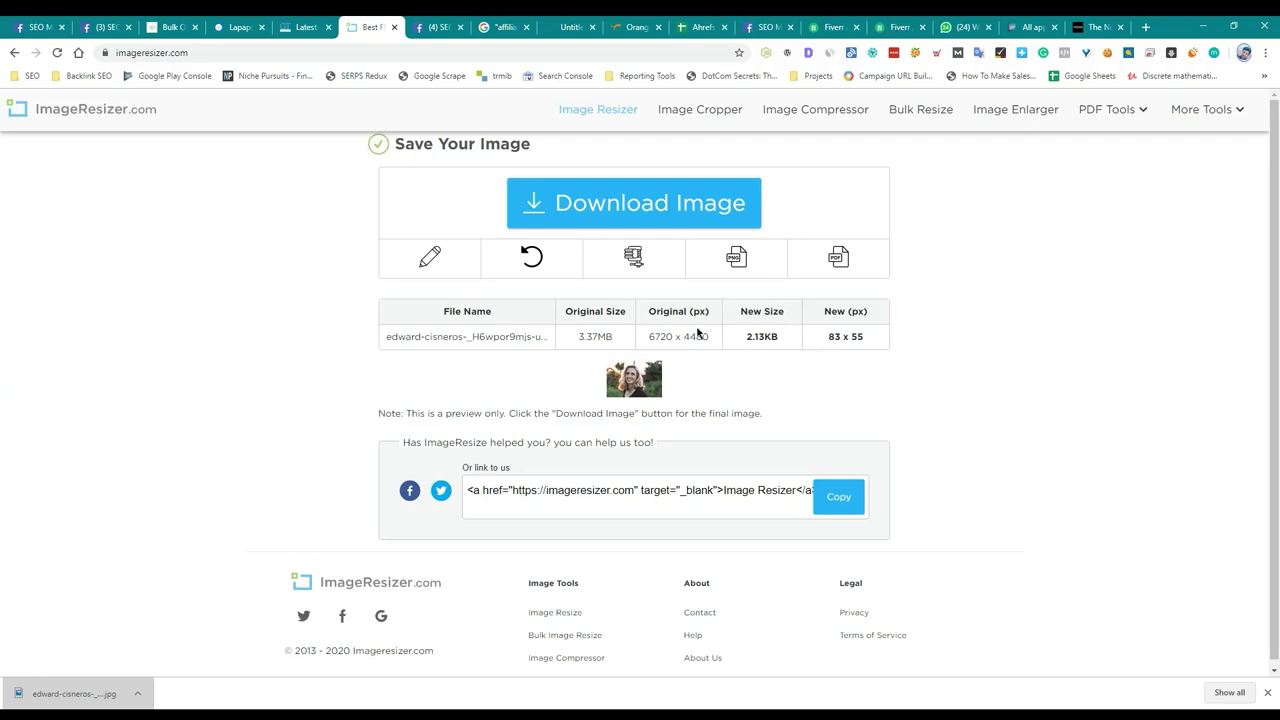
Download the resized image, saving it over the original JPG of the same name.
{"action": "left_click", "coordinate": [680, 203]}
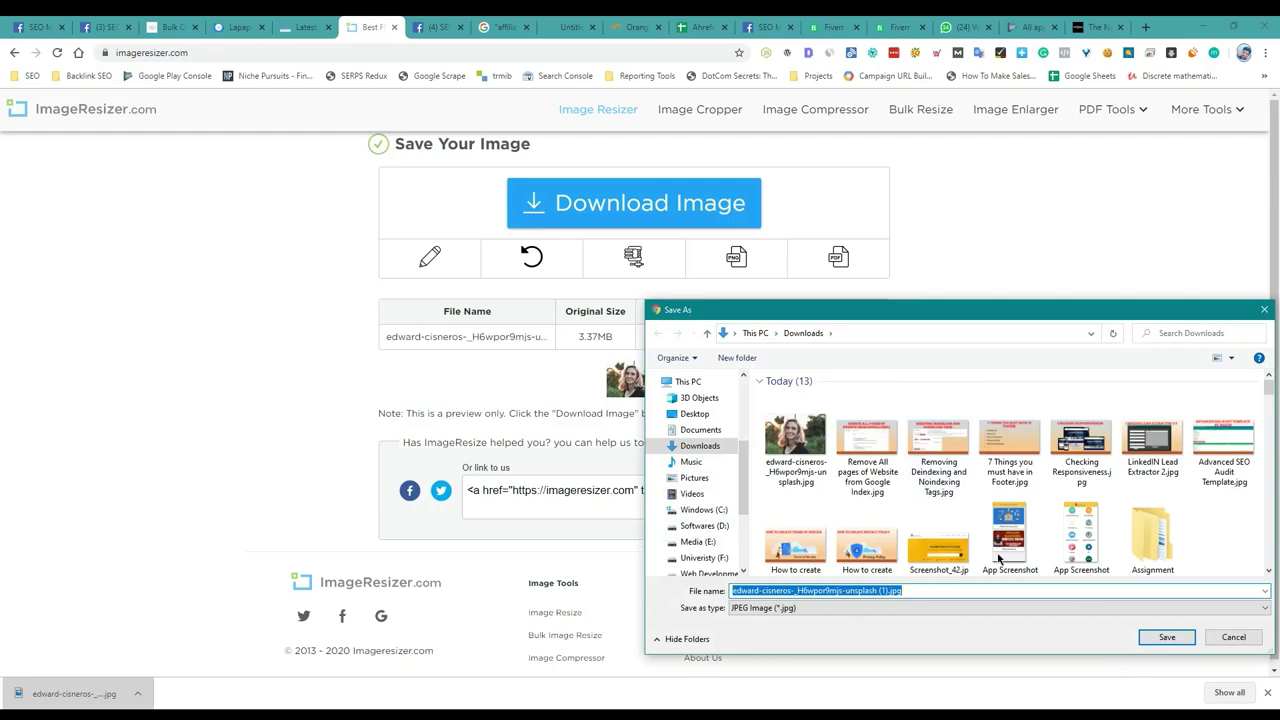
{"action": "double_click", "coordinate": [795, 440]}
{"action": "left_click", "coordinate": [687, 374]}
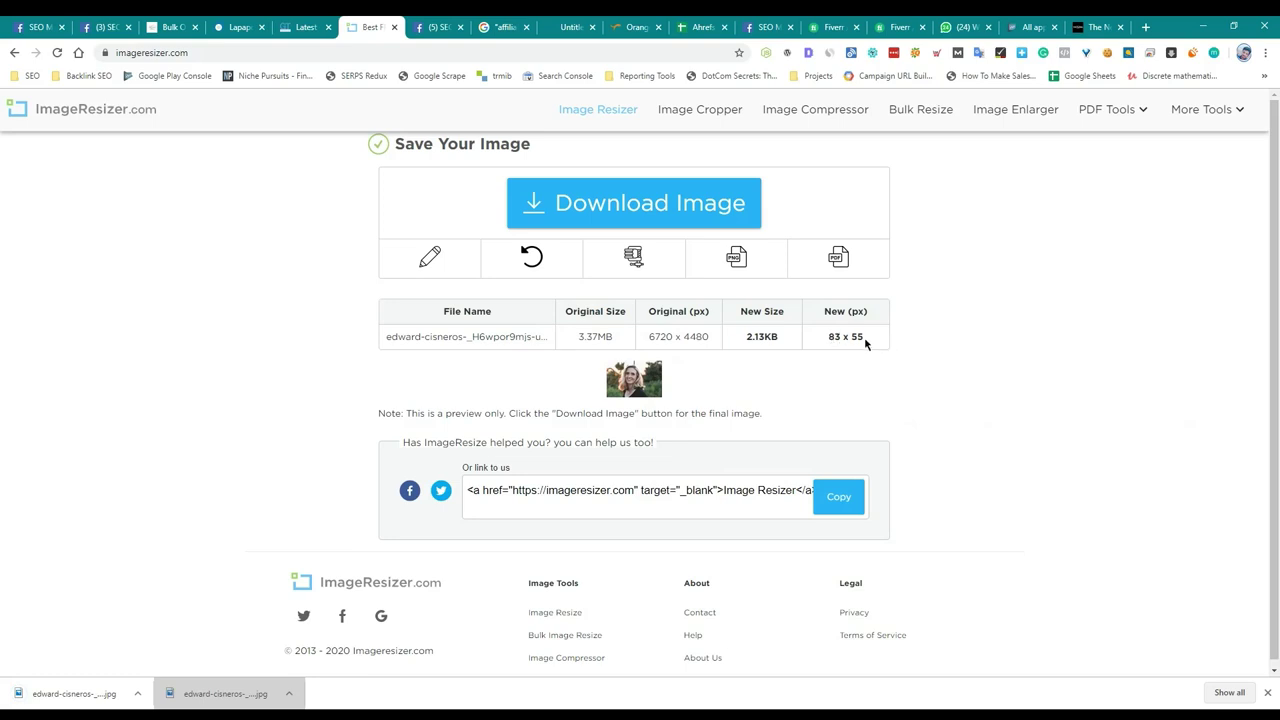
Open the site's WordPress dashboard in a new tab, check the image's upload path in GTmetrix, and open WP File Manager.
{"action": "left_click", "coordinate": [300, 25]}
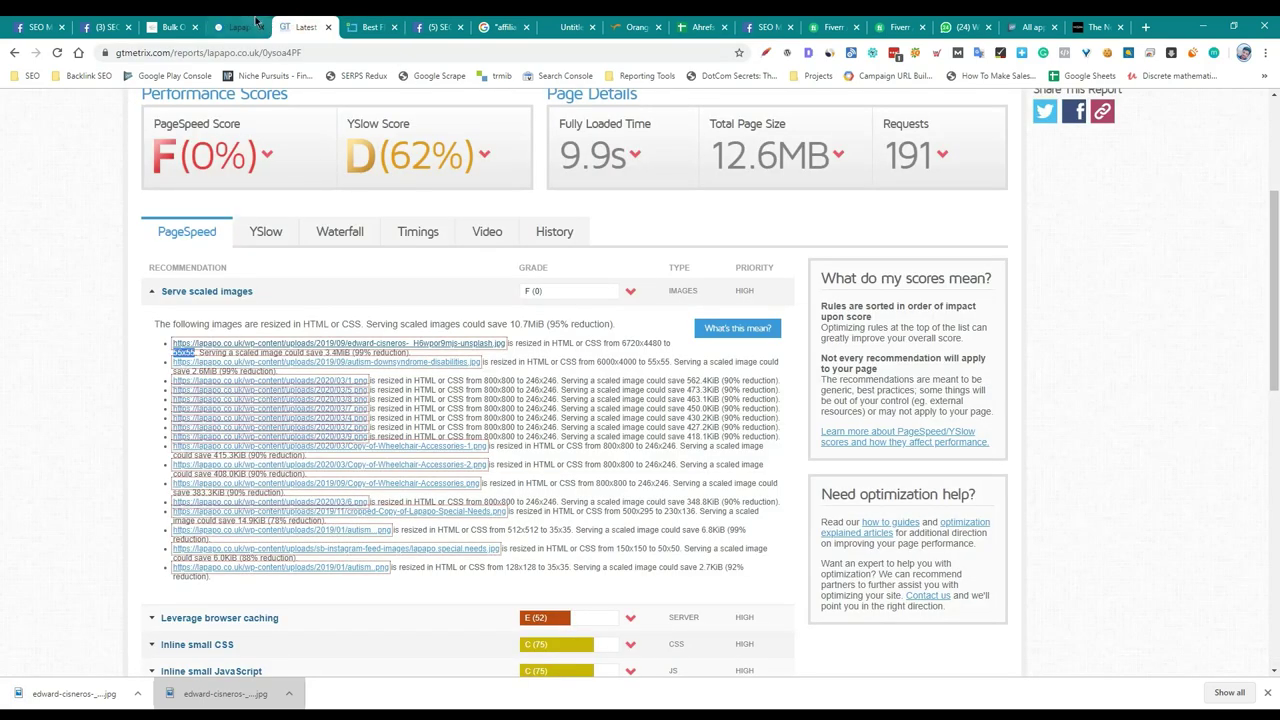
{"action": "left_click", "coordinate": [245, 26]}
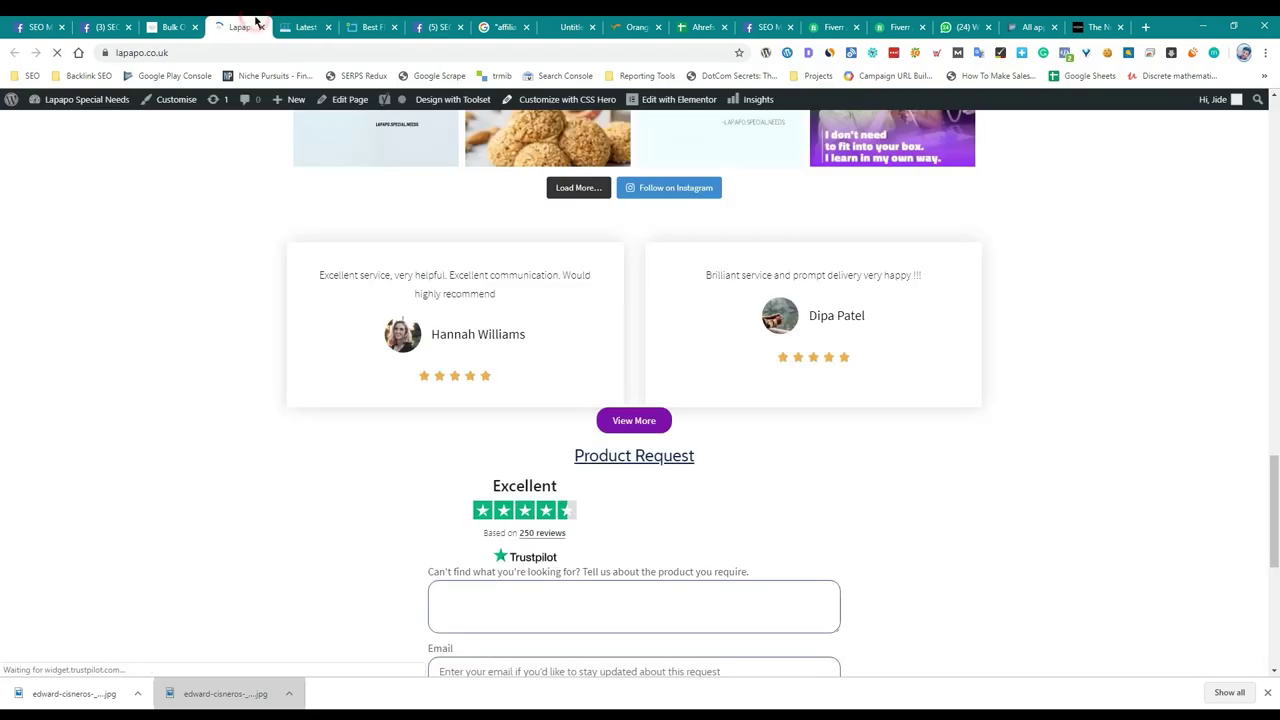
{"action": "middle_click", "coordinate": [93, 104]}
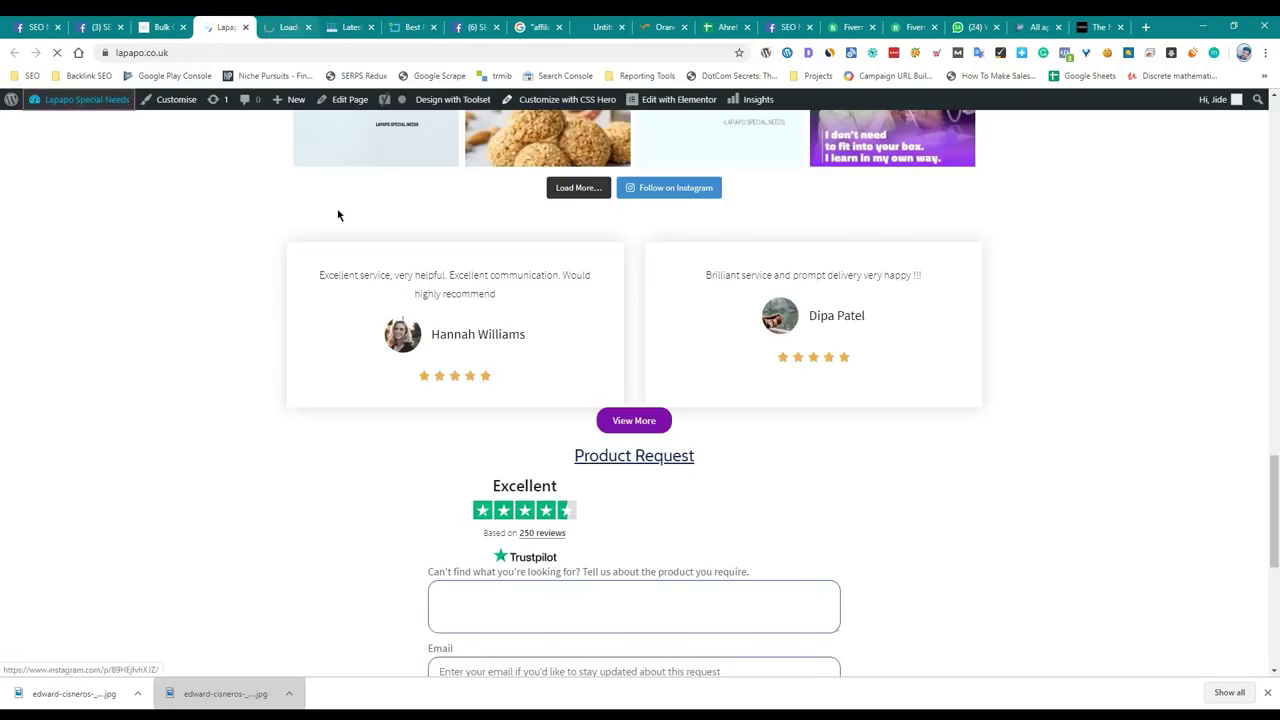
{"action": "left_click", "coordinate": [363, 22]}
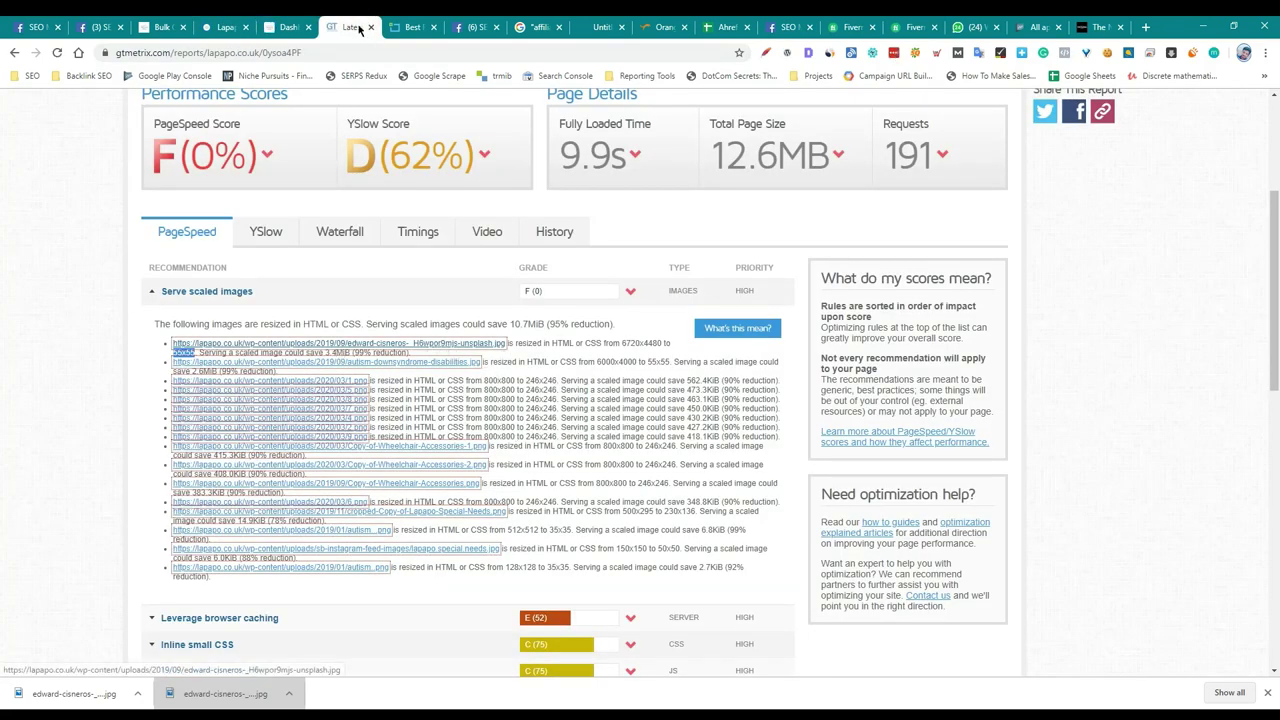
{"action": "left_click", "coordinate": [288, 27]}
{"action": "scroll", "coordinate": [33, 441], "scroll_direction": "down", "scroll_amount": 3}
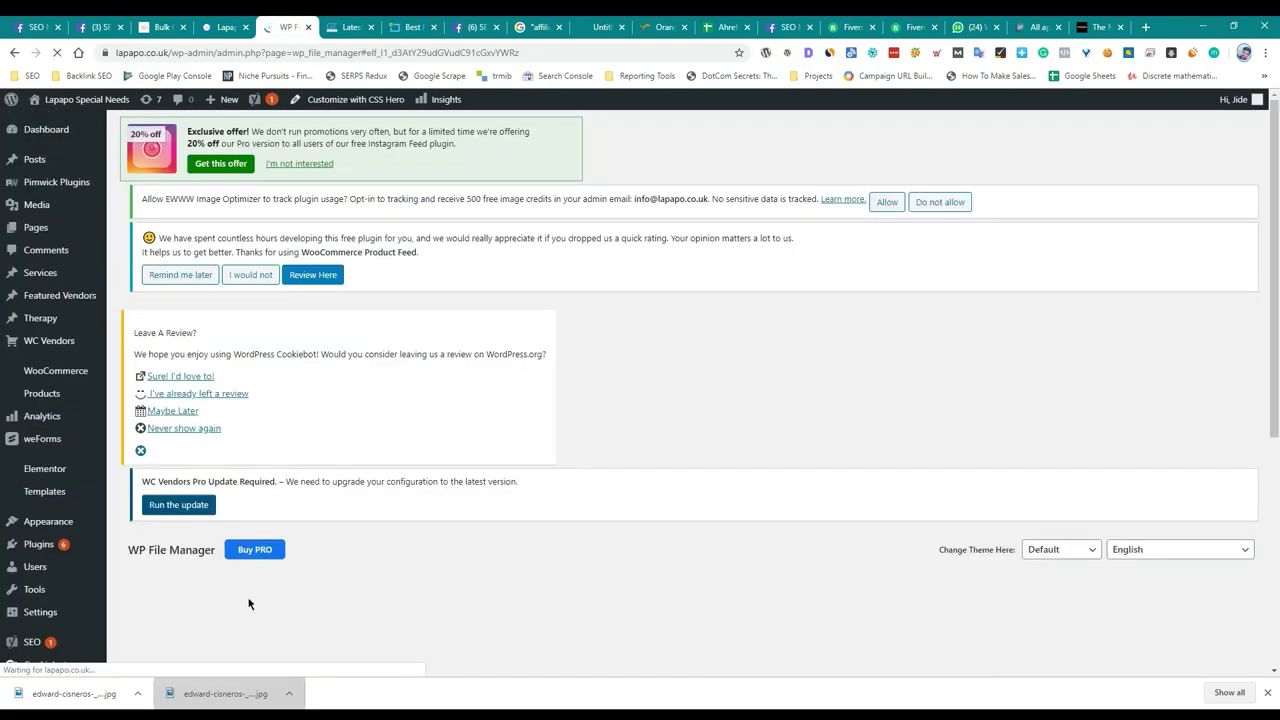
Upload the resized JPG into the uploads/2019/09 folder, backing up and replacing the existing file.
{"action": "scroll", "coordinate": [265, 603], "scroll_direction": "down", "scroll_amount": 2}
{"action": "scroll", "coordinate": [254, 600], "scroll_direction": "down", "scroll_amount": 1}
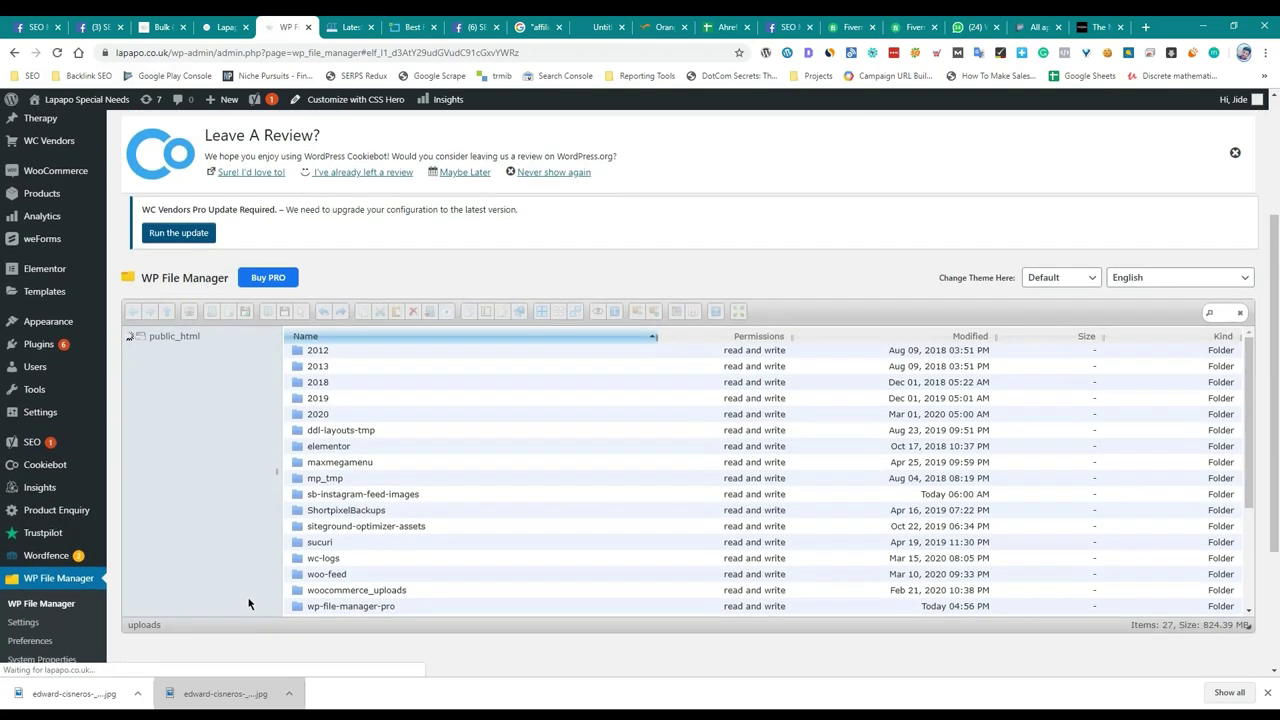
{"action": "scroll", "coordinate": [178, 540], "scroll_direction": "down", "scroll_amount": 3}
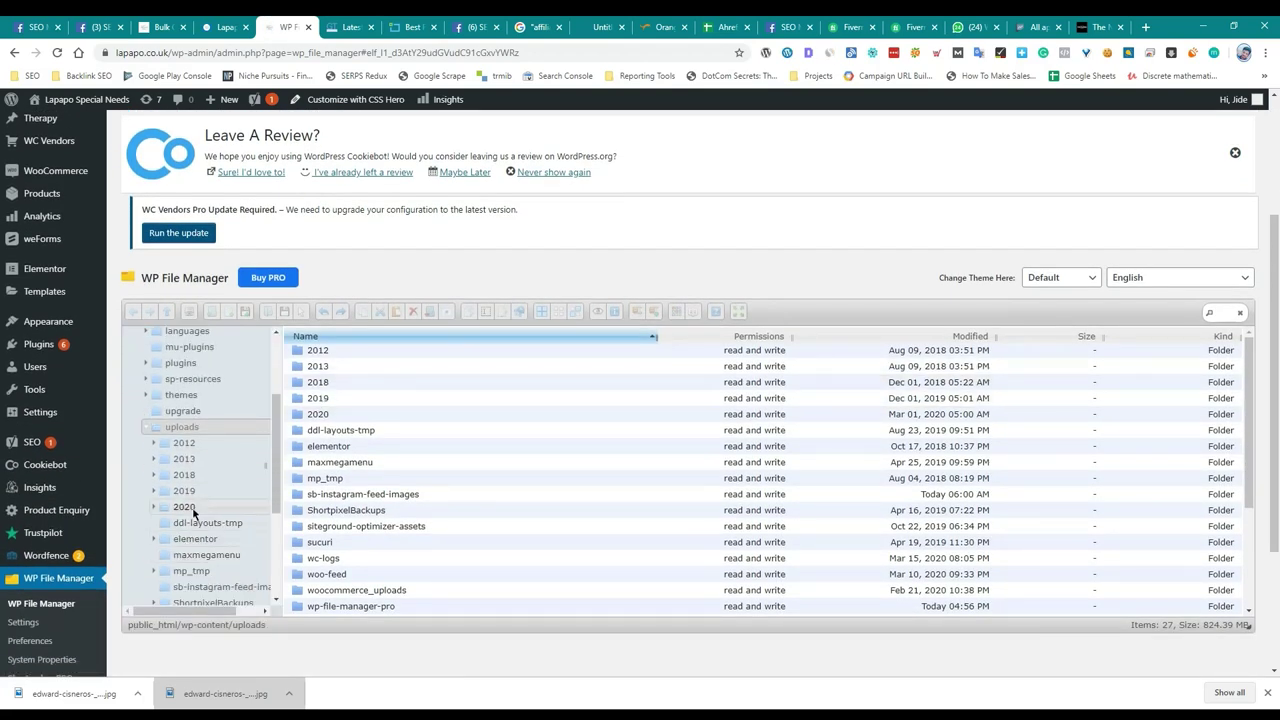
{"action": "left_click", "coordinate": [193, 491]}
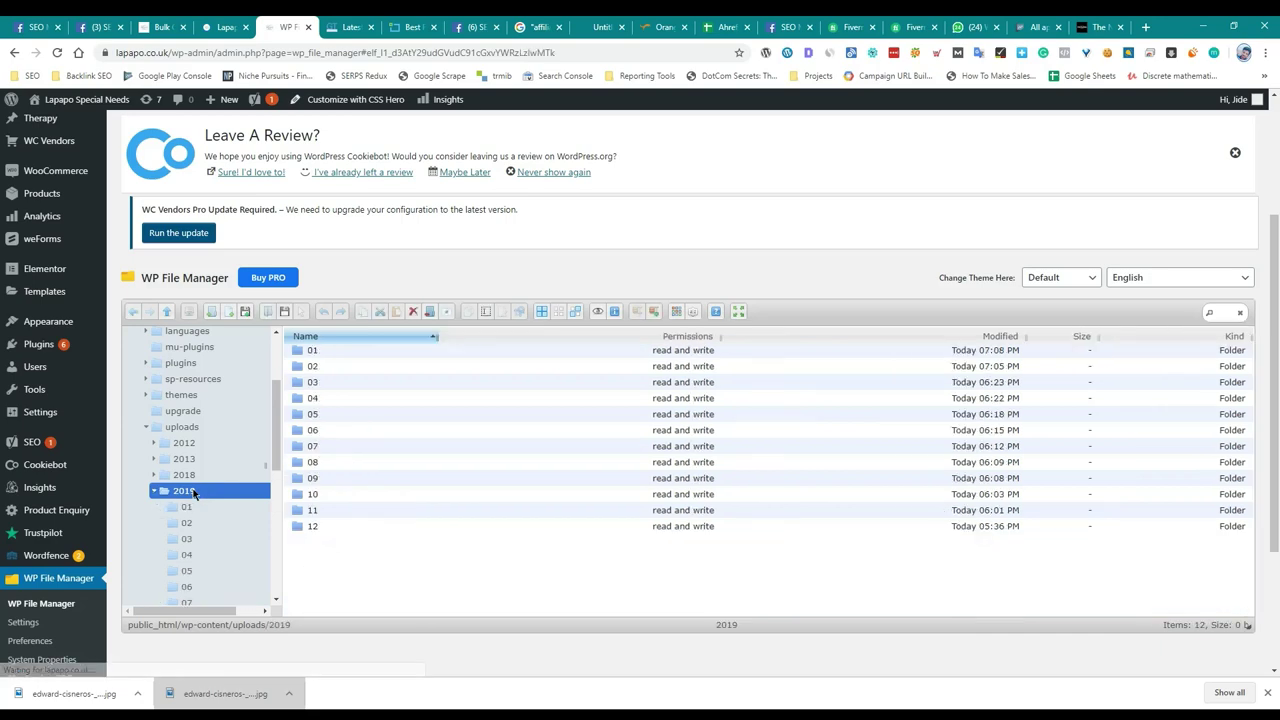
{"action": "scroll", "coordinate": [200, 555], "scroll_direction": "down", "scroll_amount": 1}
{"action": "scroll", "coordinate": [200, 558], "scroll_direction": "down", "scroll_amount": 1}
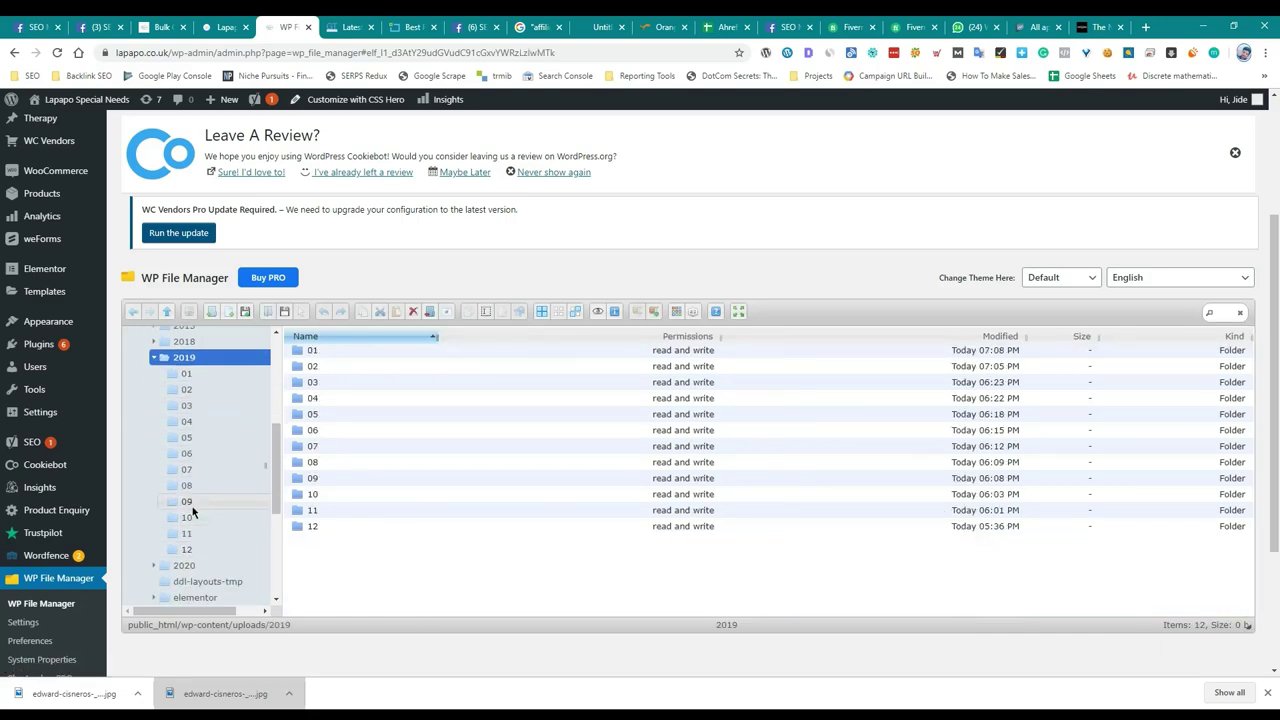
{"action": "left_click", "coordinate": [192, 506]}
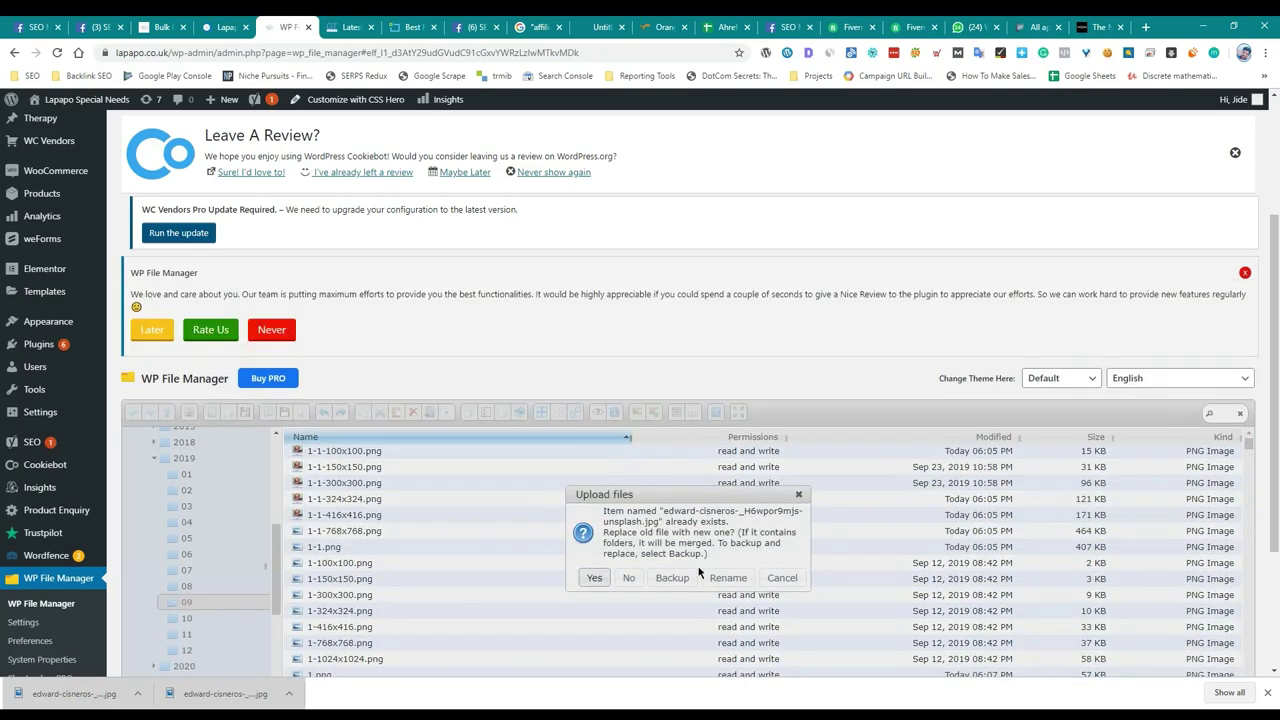
{"action": "left_click", "coordinate": [670, 578]}
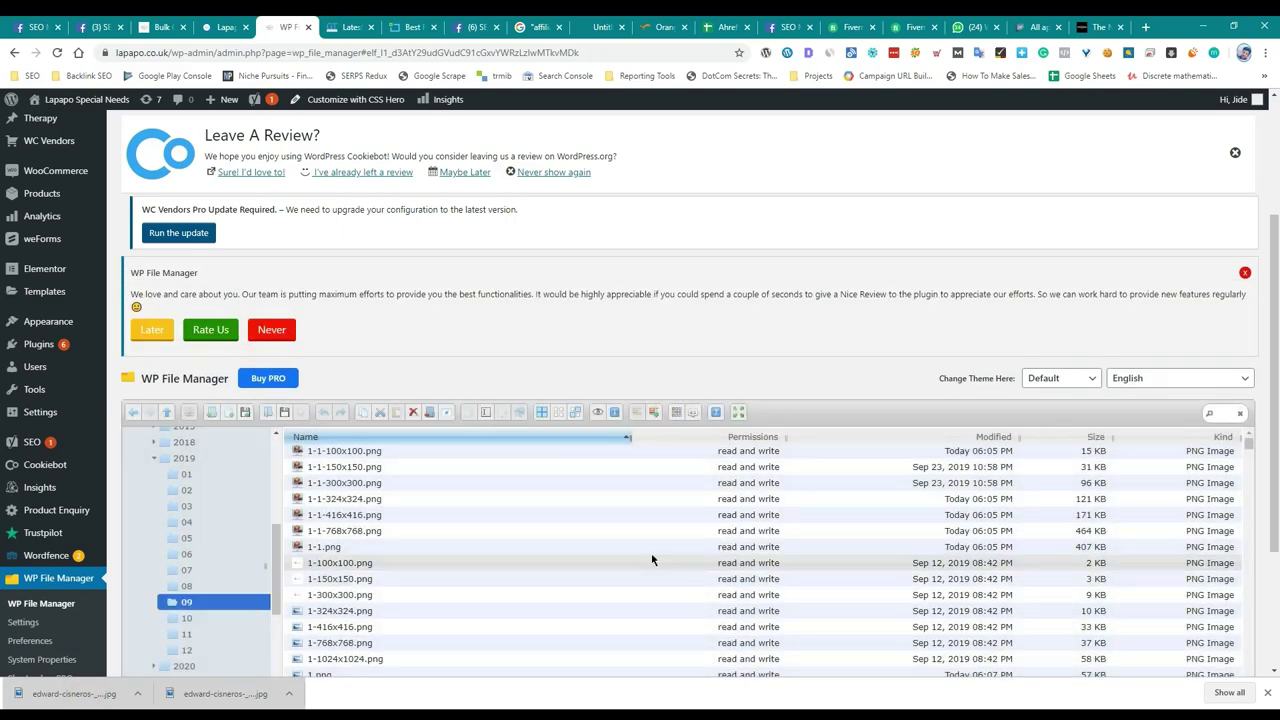
Return to the GTmetrix report and re-test the site.
{"action": "left_click", "coordinate": [349, 26]}
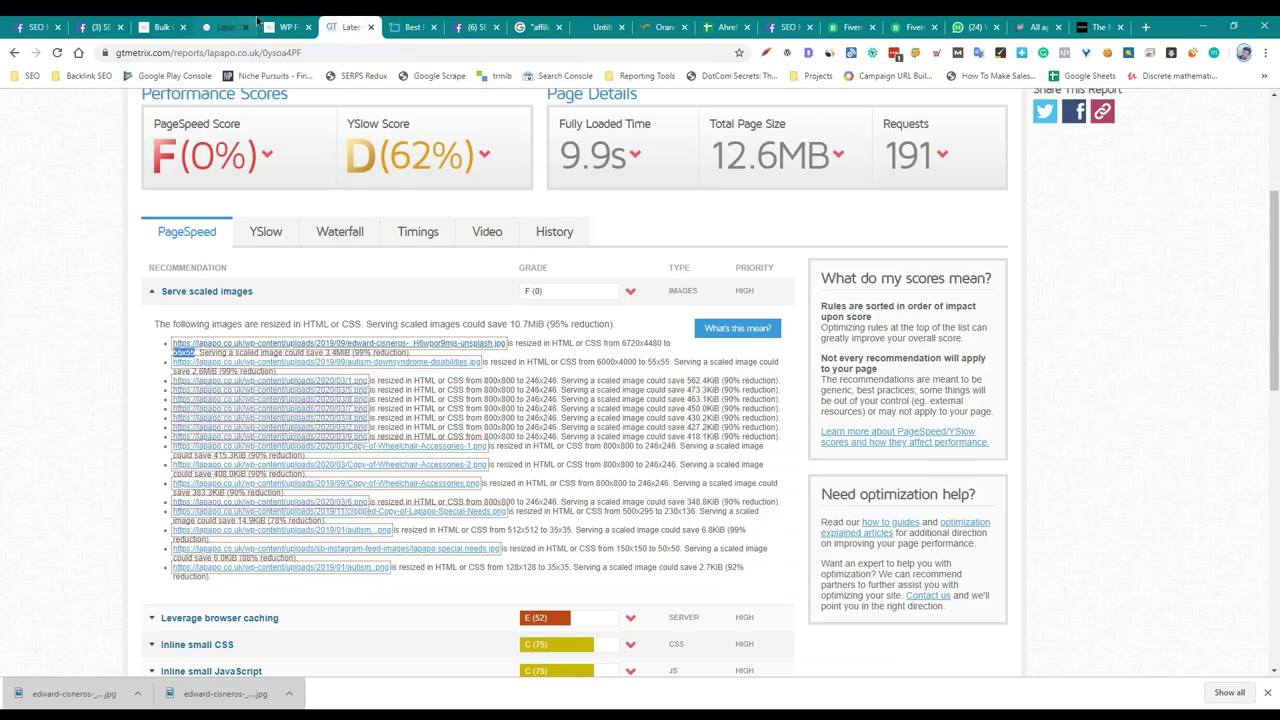
{"action": "left_click", "coordinate": [285, 26]}
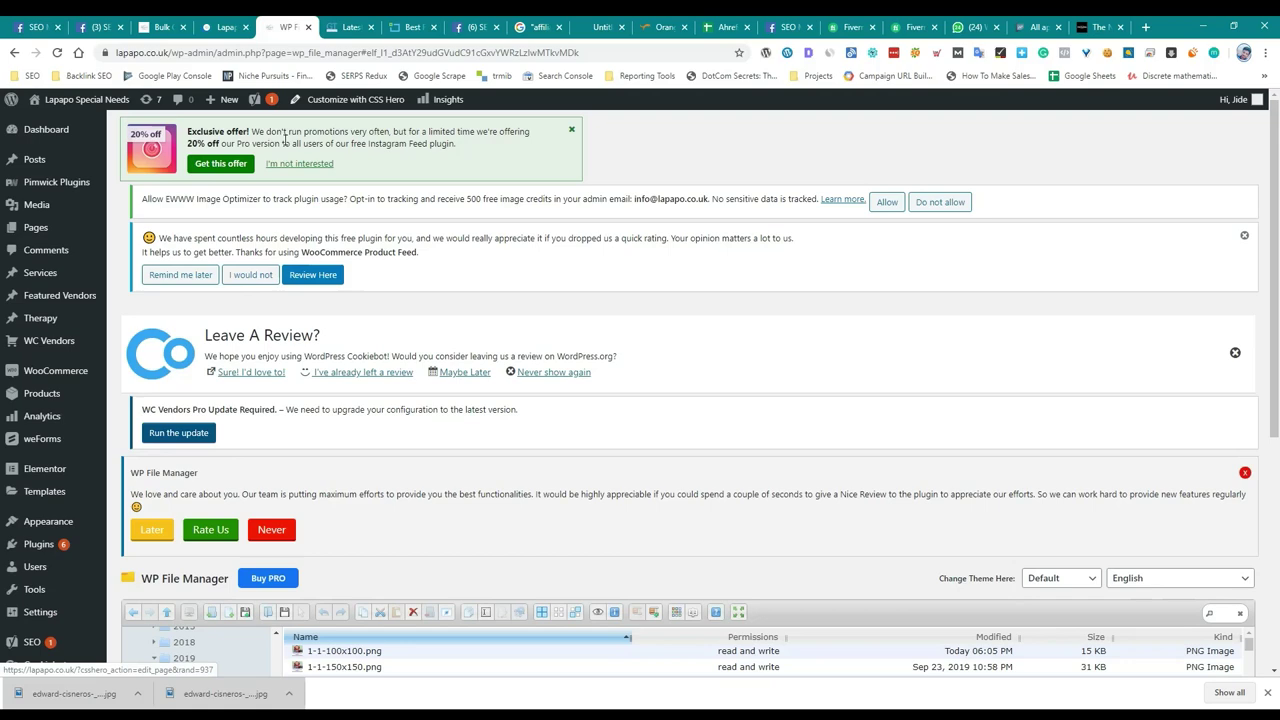
{"action": "left_click", "coordinate": [349, 26]}
{"action": "left_click", "coordinate": [1127, 176]}
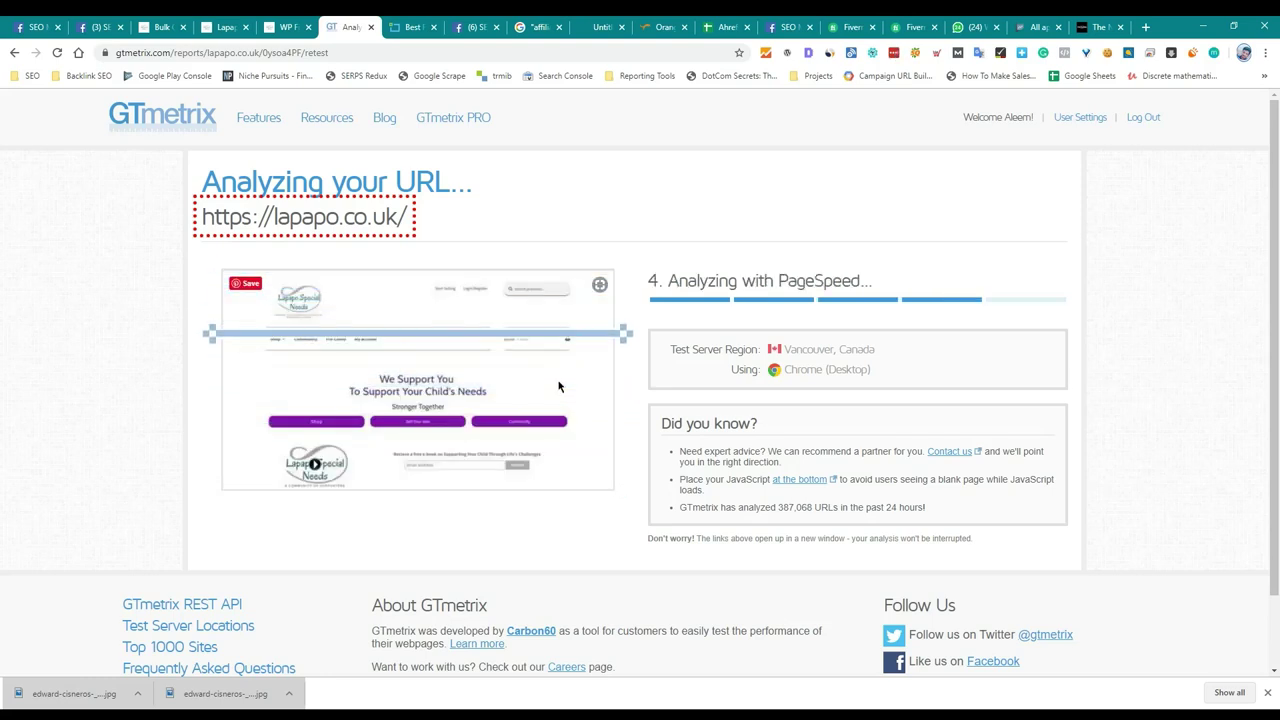
Move the GTmetrix browser tab next to the site's homepage tab and return to the analysis.
{"action": "left_click", "coordinate": [268, 24]}
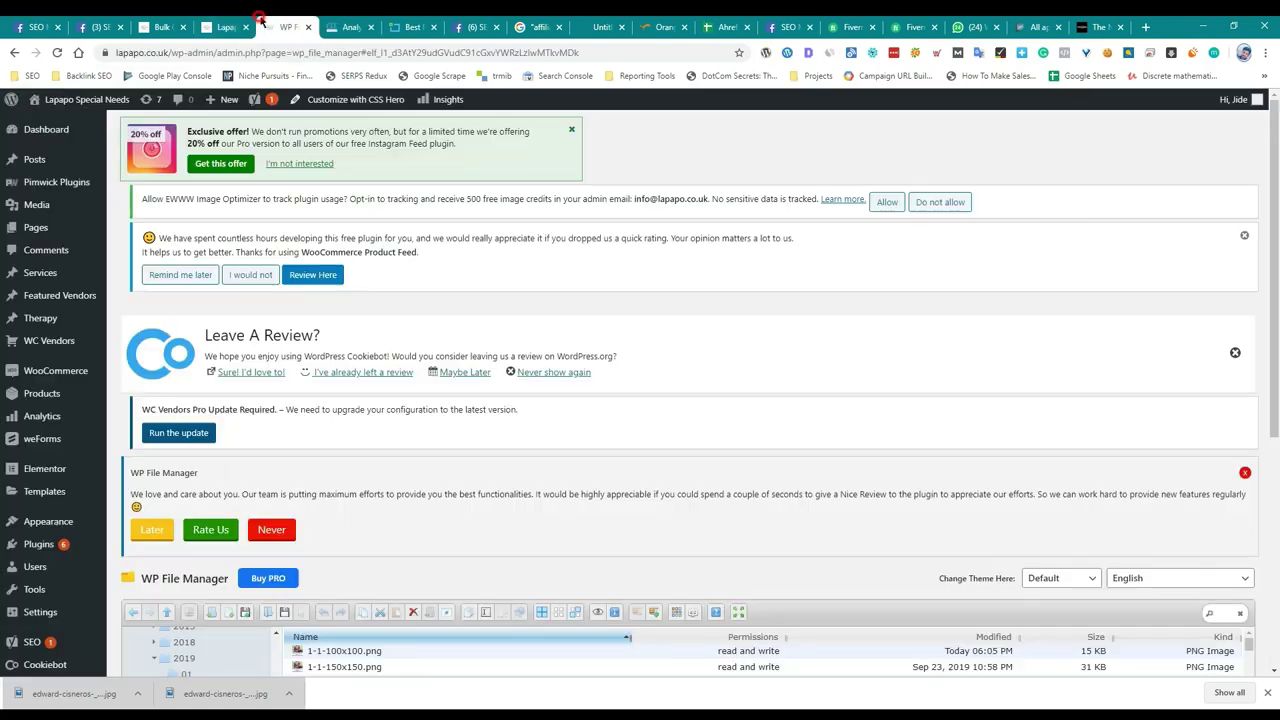
{"action": "left_click", "coordinate": [237, 22]}
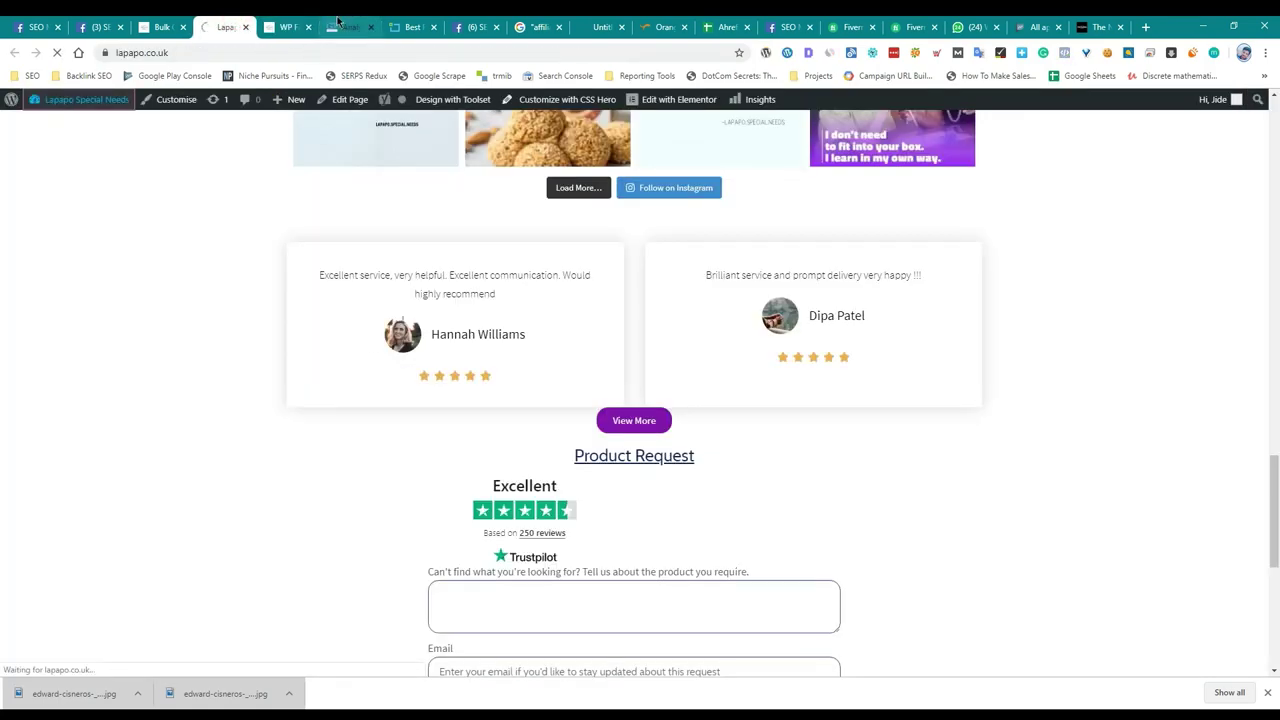
{"action": "left_click_drag", "start_coordinate": [350, 26], "coordinate": [222, 22]}
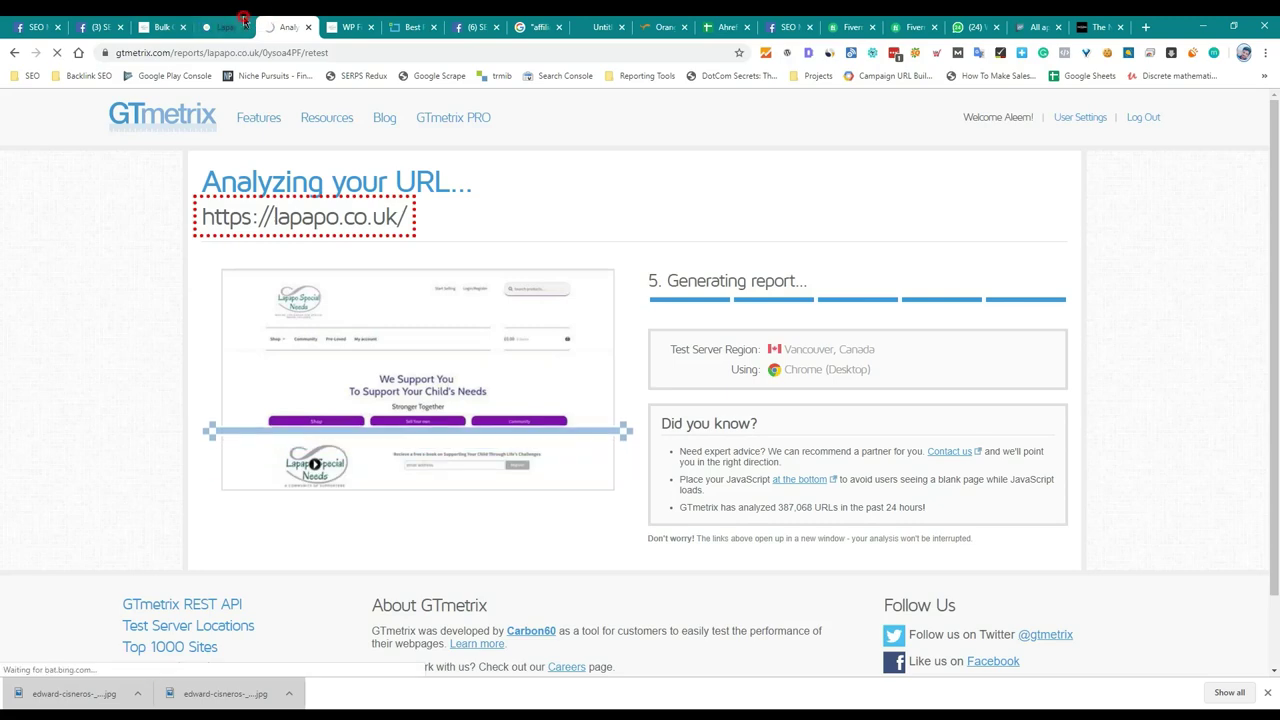
{"action": "left_click", "coordinate": [255, 21]}
{"action": "left_click", "coordinate": [285, 27]}
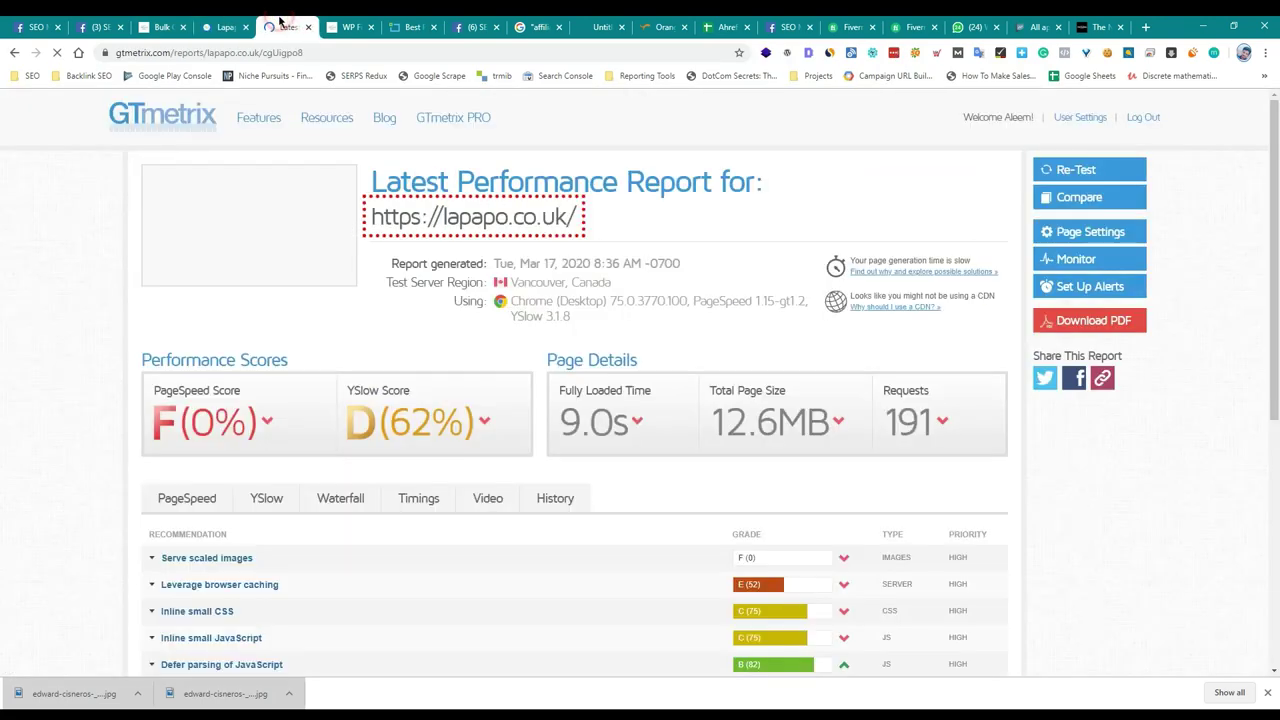
Review the new GTmetrix scores and expand the Serve scaled images recommendation.
{"action": "scroll", "coordinate": [265, 290], "scroll_direction": "down", "scroll_amount": 2}
{"action": "scroll", "coordinate": [290, 310], "scroll_direction": "up", "scroll_amount": 2}
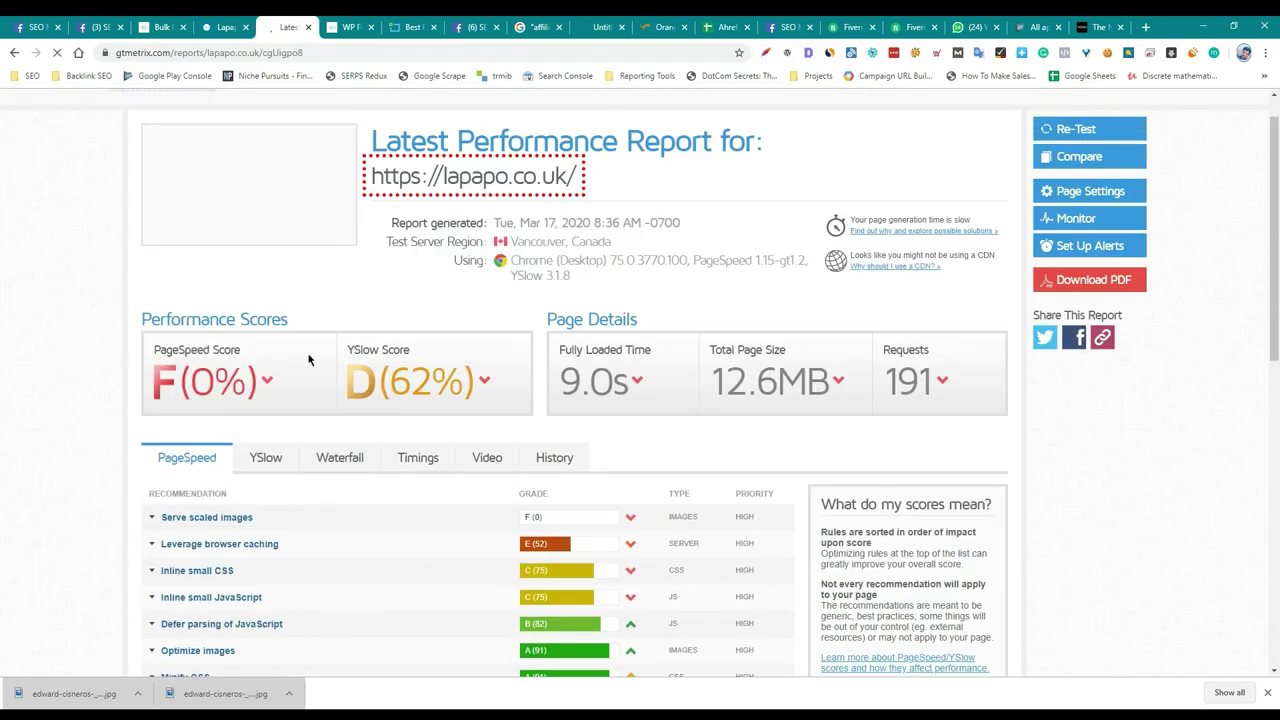
{"action": "scroll", "coordinate": [305, 390], "scroll_direction": "down", "scroll_amount": 1}
{"action": "left_click", "coordinate": [308, 388]}
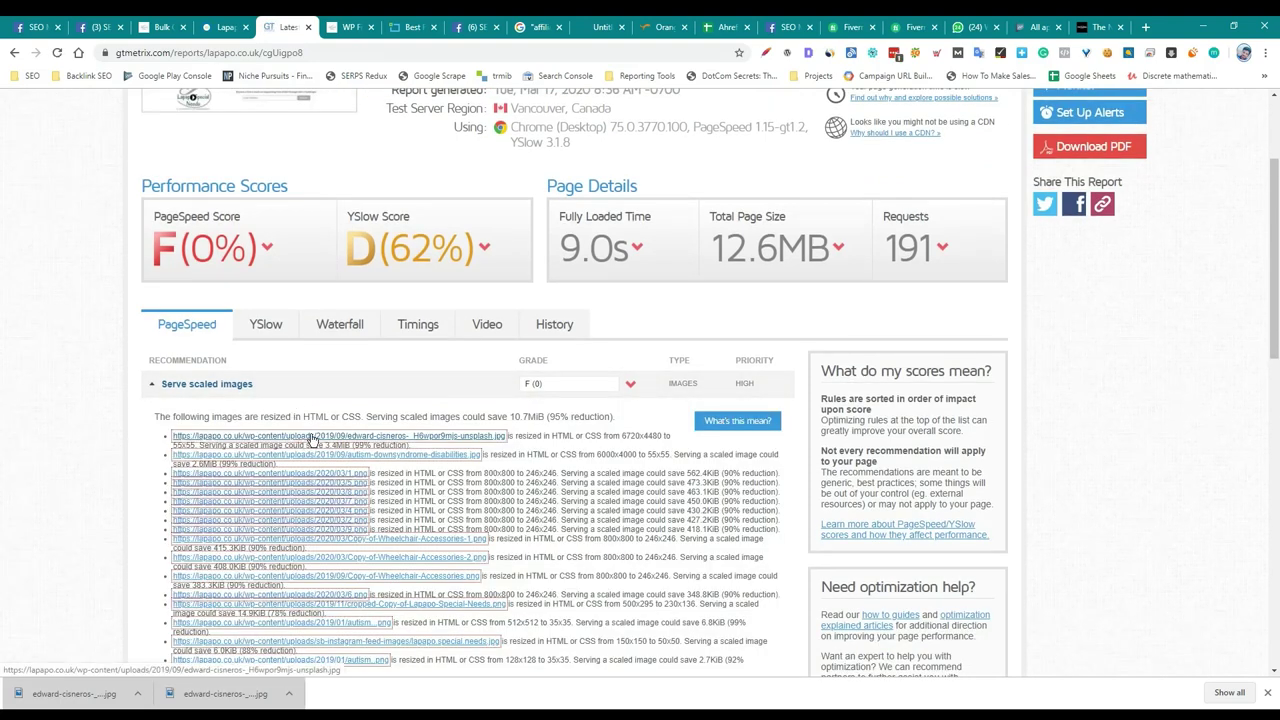
Examine the testimonial photos and Instagram feed images on the site's homepage.
{"action": "left_click", "coordinate": [222, 27]}
{"action": "scroll", "coordinate": [185, 175], "scroll_direction": "up", "scroll_amount": 2}
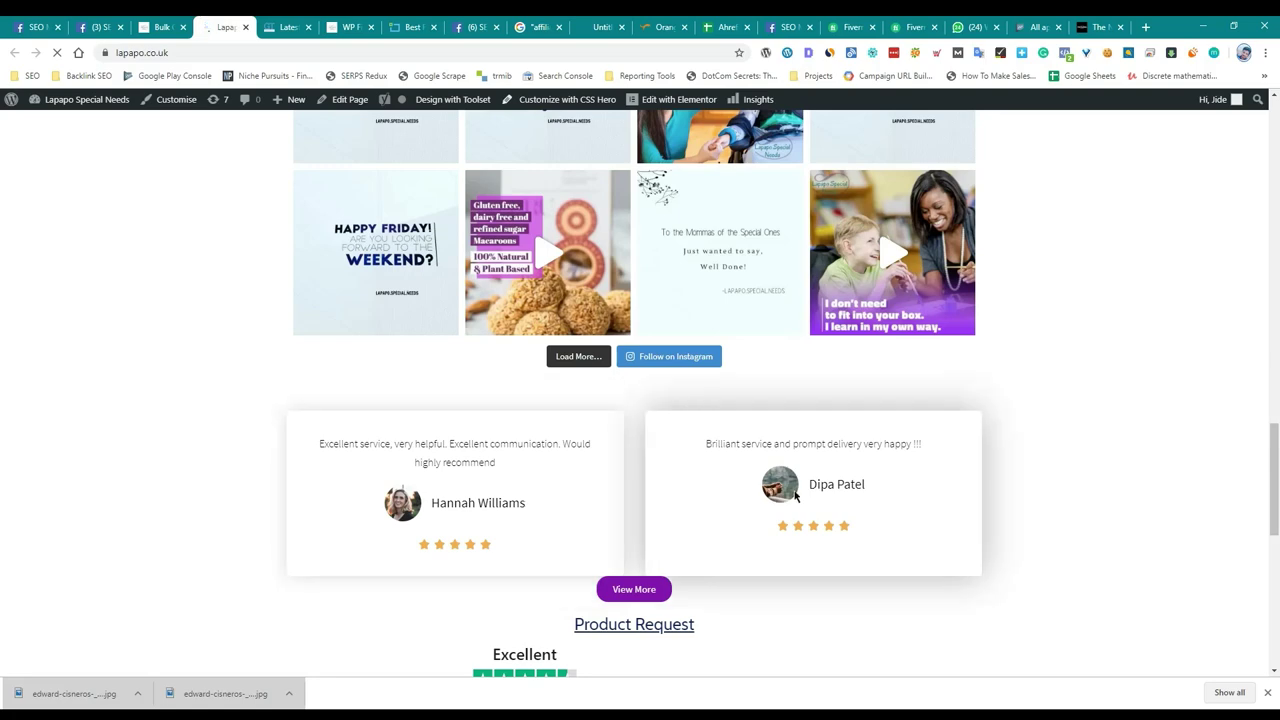
{"action": "scroll", "coordinate": [389, 366], "scroll_direction": "up", "scroll_amount": 5}
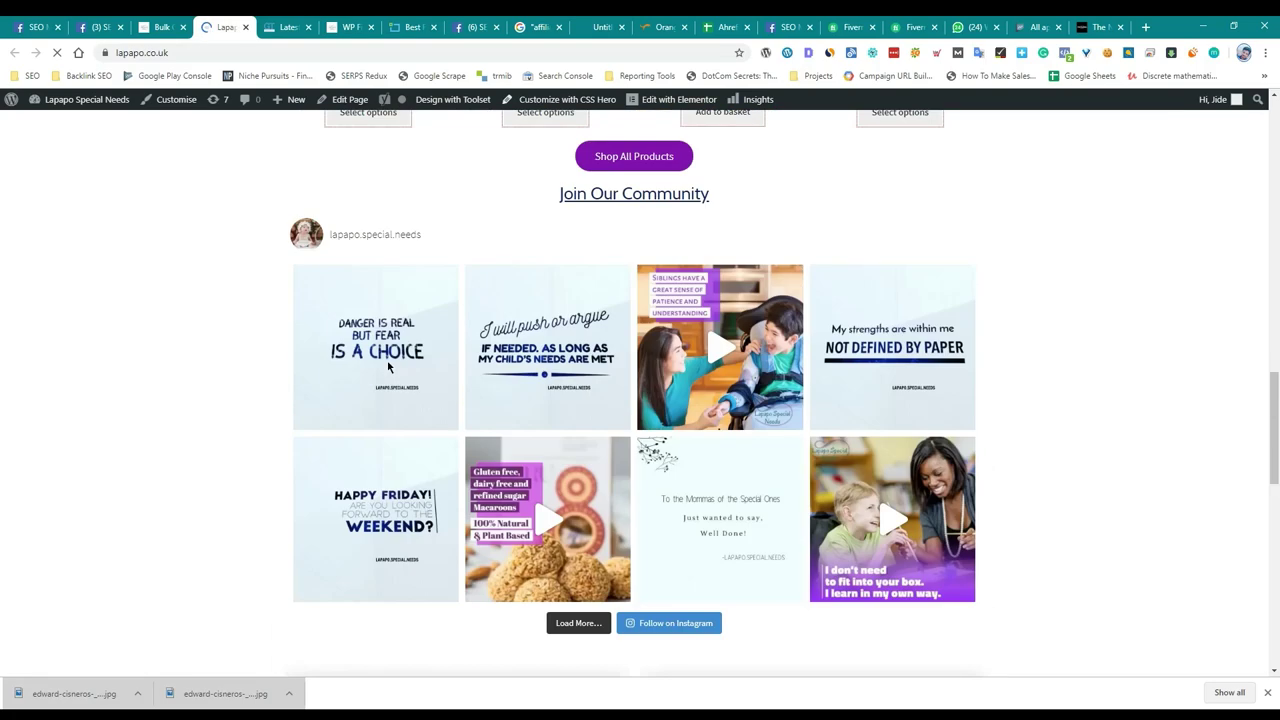
{"action": "scroll", "coordinate": [389, 366], "scroll_direction": "down", "scroll_amount": 3}
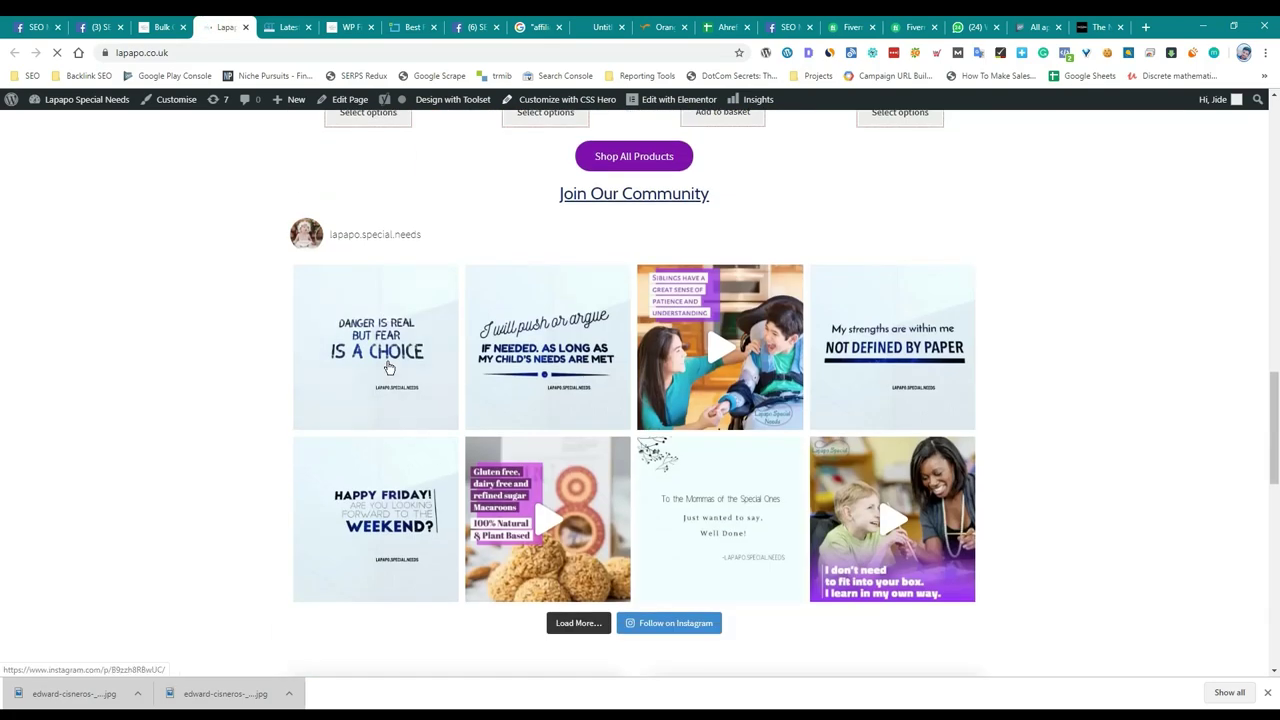
{"action": "scroll", "coordinate": [389, 366], "scroll_direction": "down", "scroll_amount": 3}
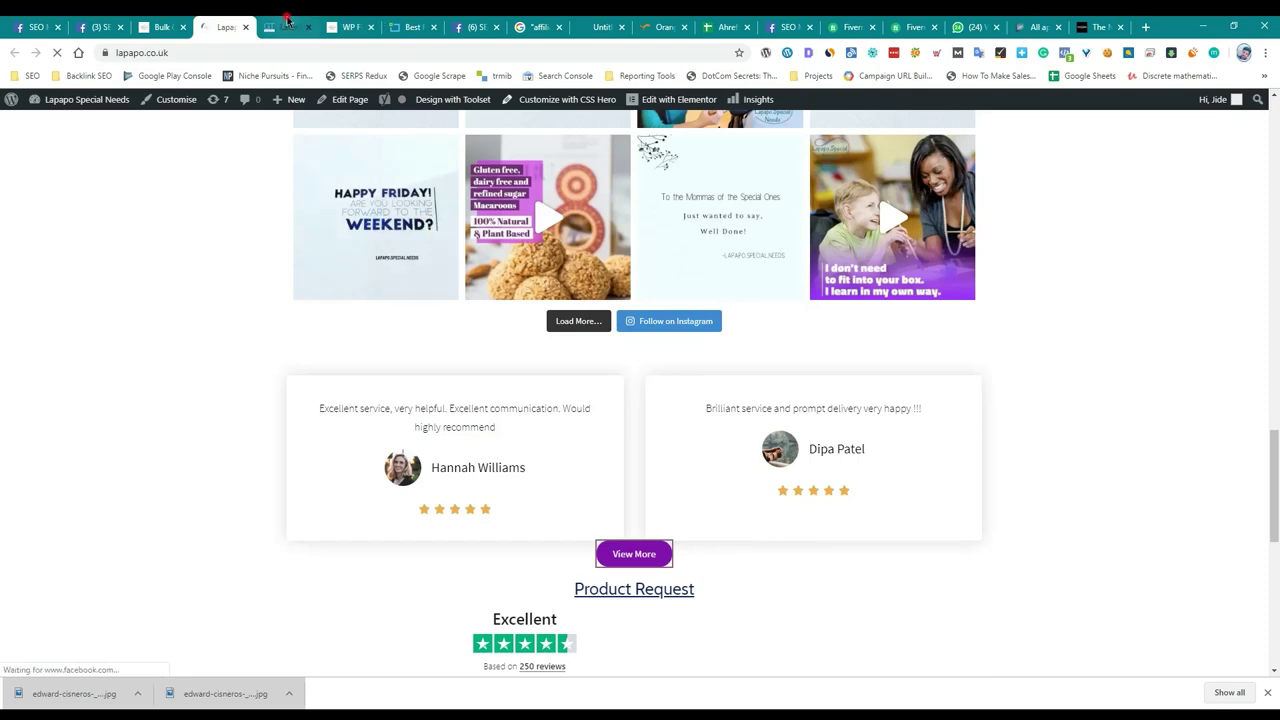
Run another GTmetrix re-test of the site from the latest performance report.
{"action": "key", "text": "ctrl+Tab"}
{"action": "scroll", "coordinate": [683, 270], "scroll_direction": "up", "scroll_amount": 3}
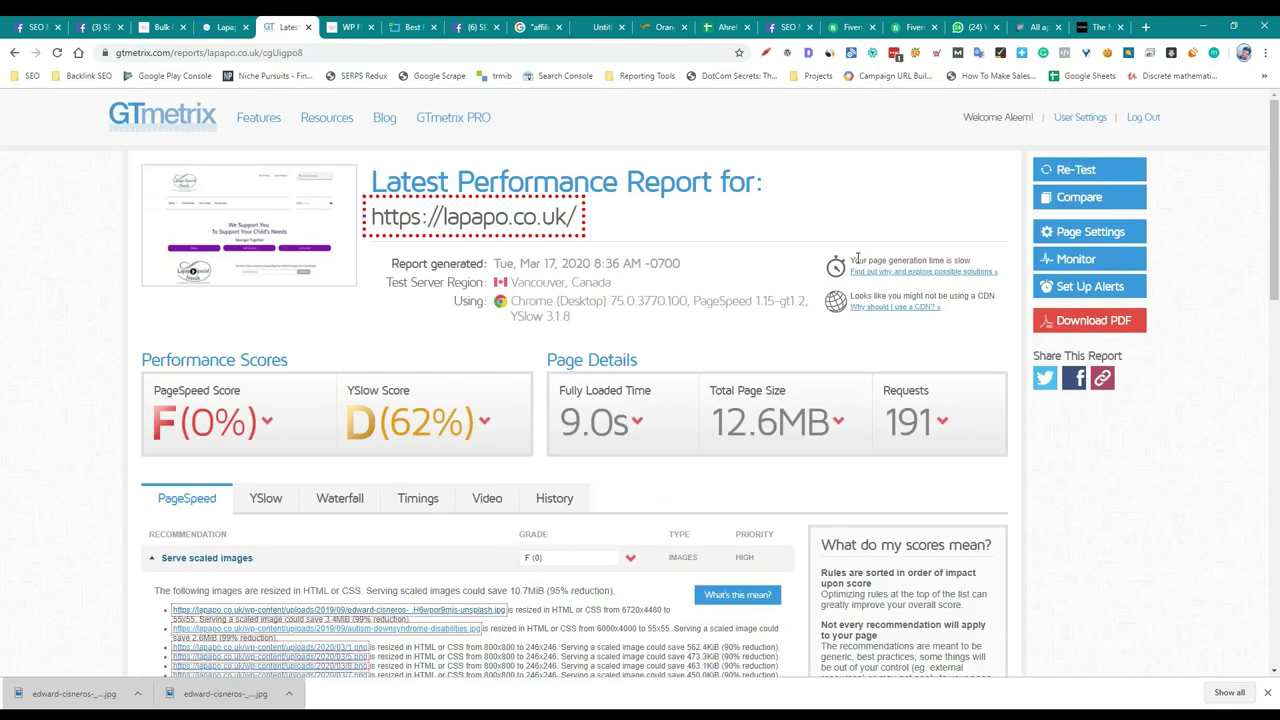
{"action": "left_click", "coordinate": [1076, 170]}
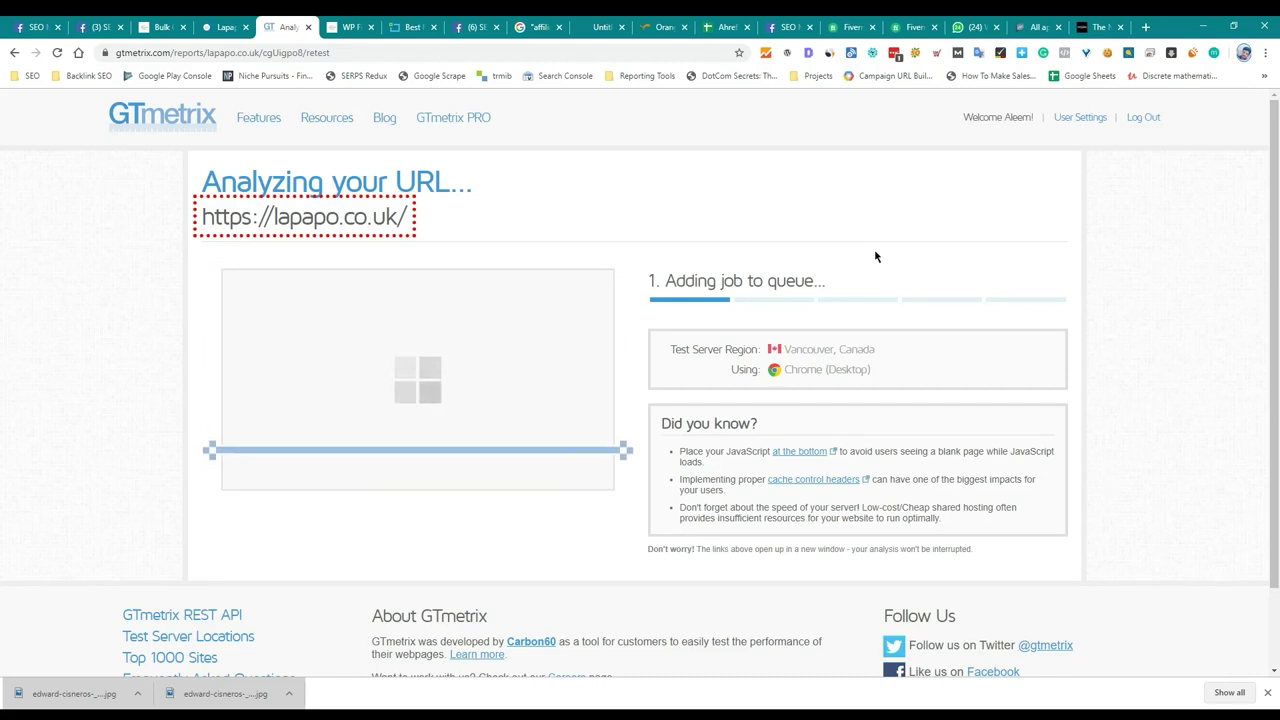
Open the homepage for editing in Elementor and locate the first customer testimonial.
{"action": "key", "text": "ctrl+shift+Tab"}
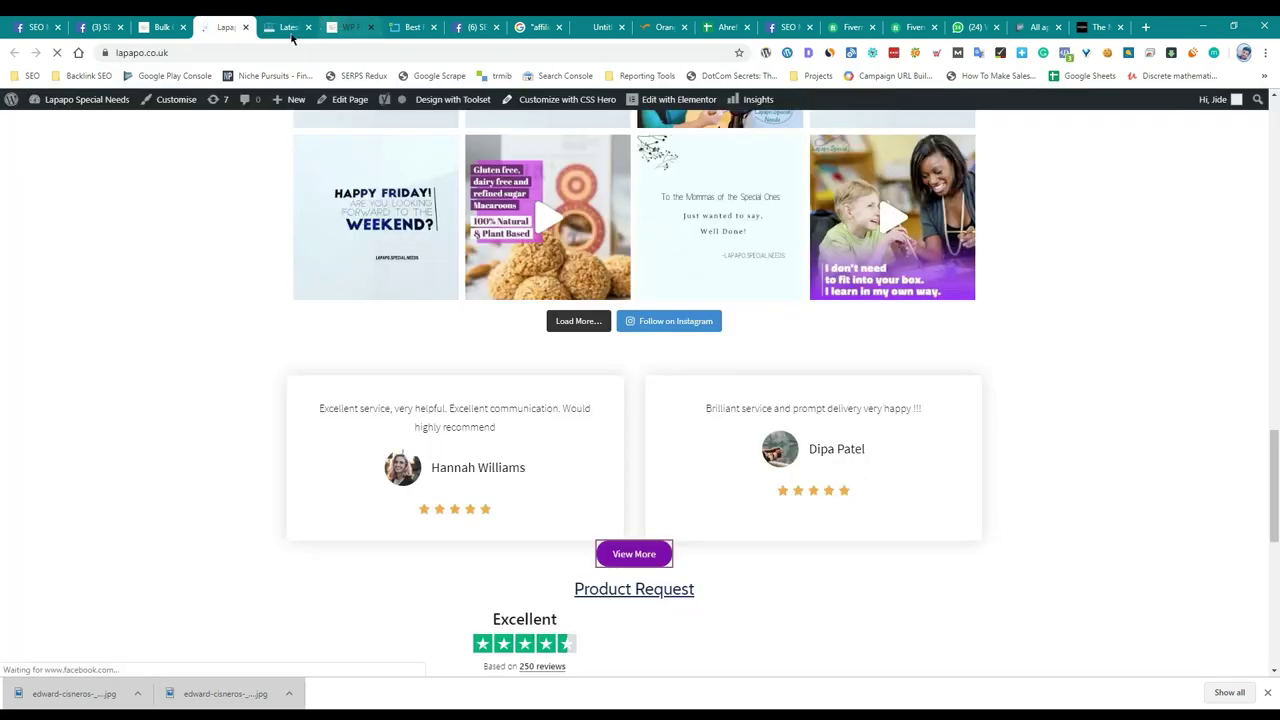
{"action": "left_click", "coordinate": [336, 104]}
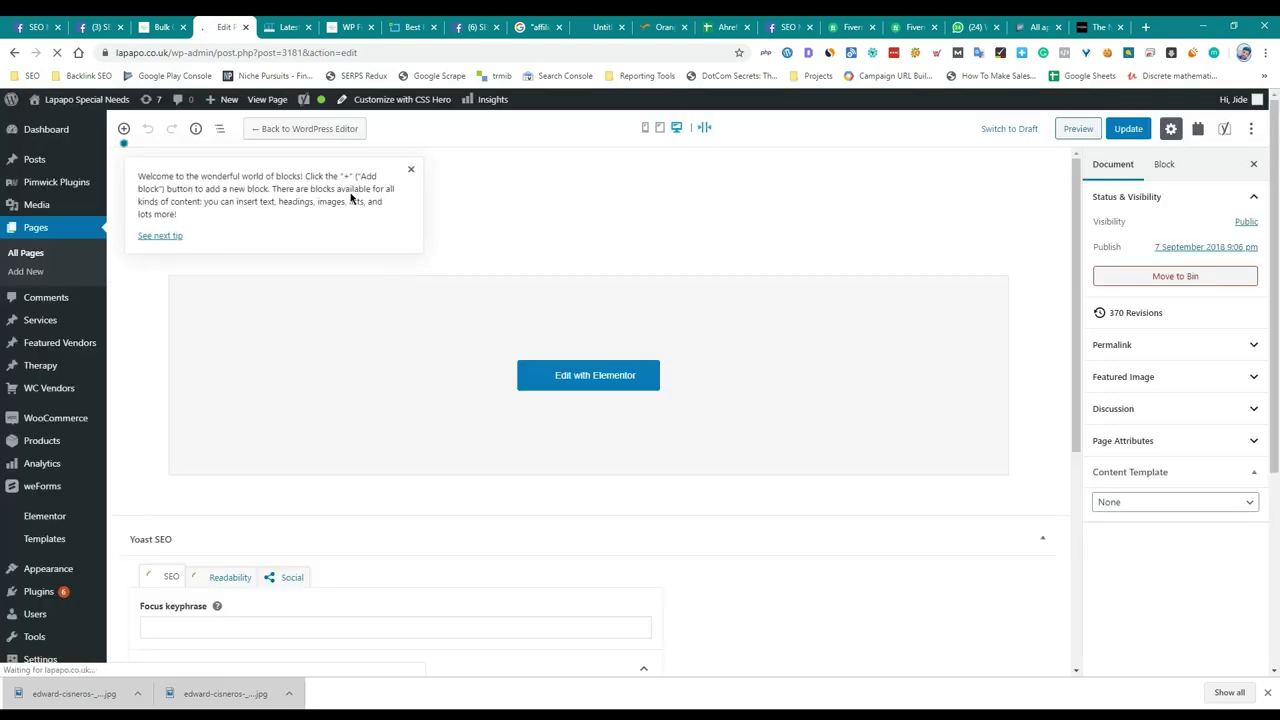
{"action": "left_click", "coordinate": [563, 375]}
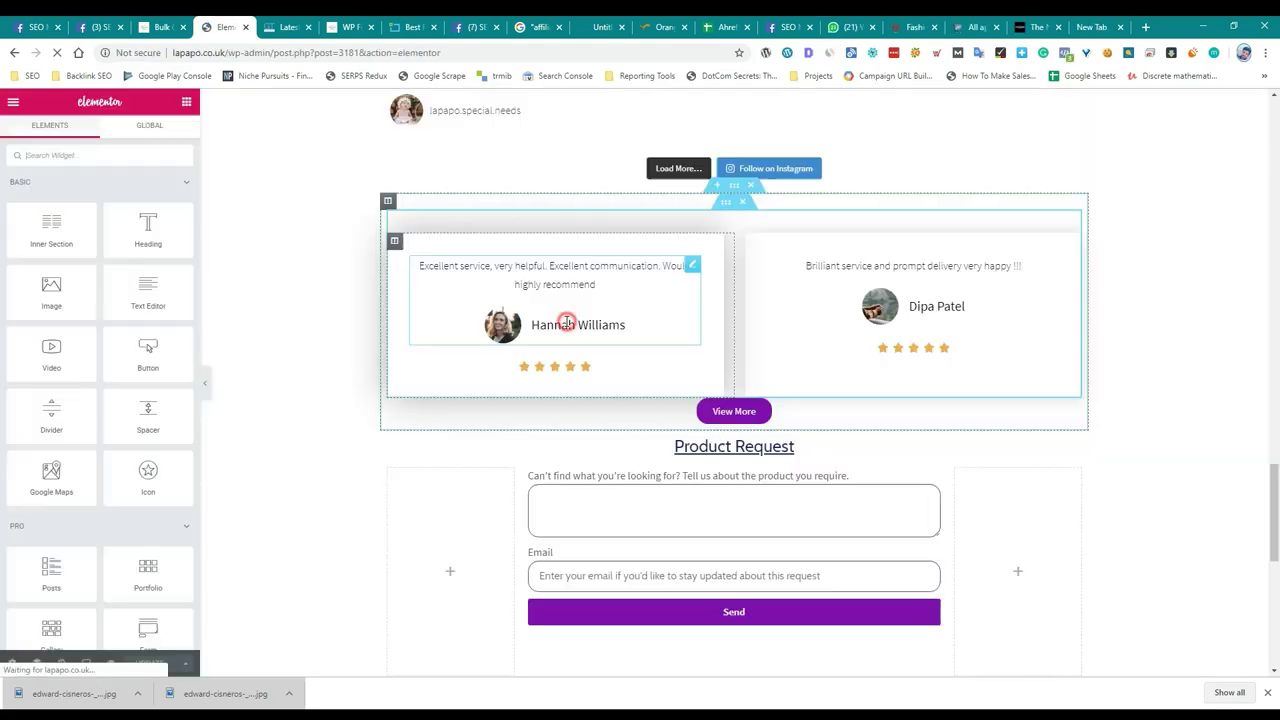
{"action": "scroll", "coordinate": [558, 318], "scroll_direction": "up", "scroll_amount": 1}
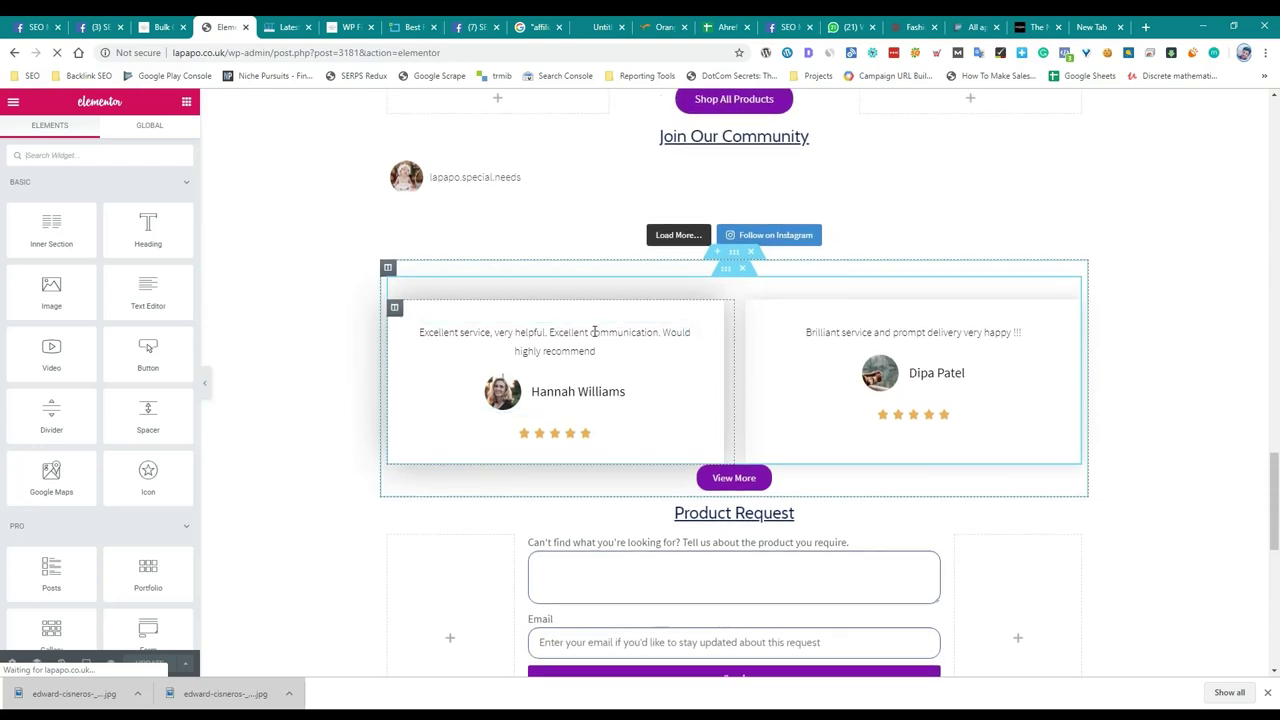
Replace the first testimonial's photo with the resized 83 by 55 pixel portrait uploaded from the downloads.
{"action": "left_click", "coordinate": [652, 345]}
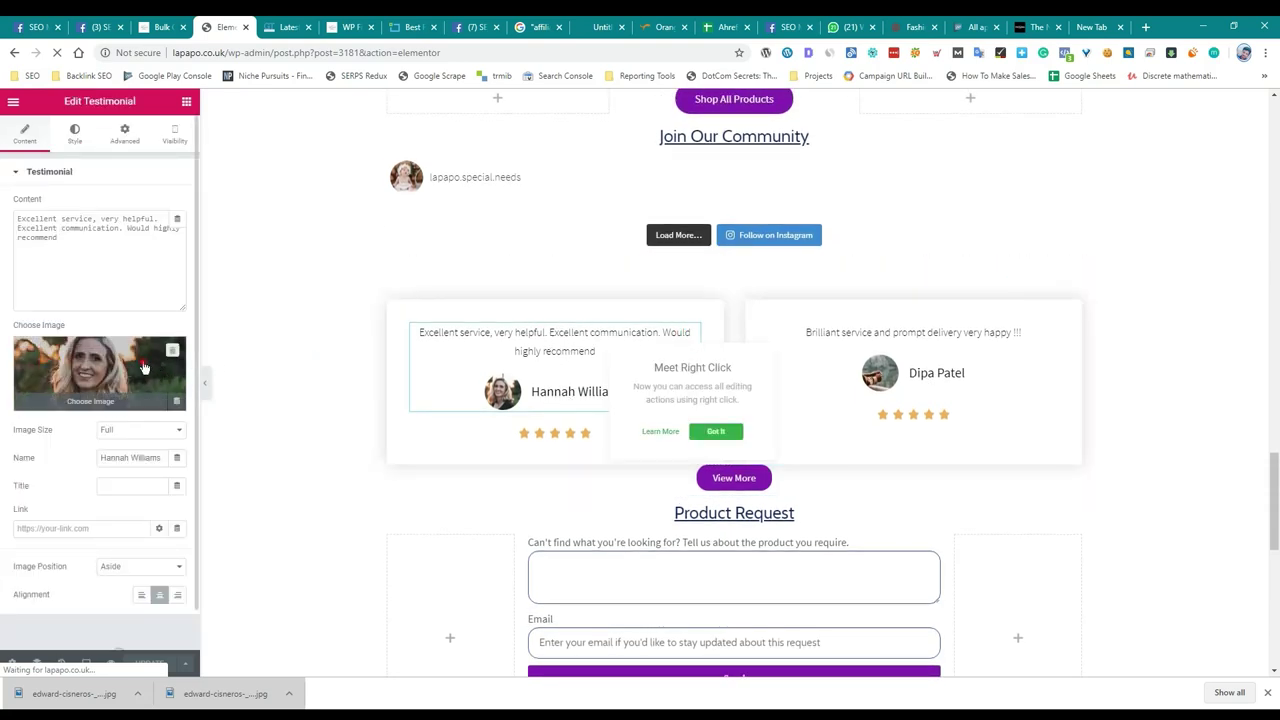
{"action": "left_click", "coordinate": [145, 362]}
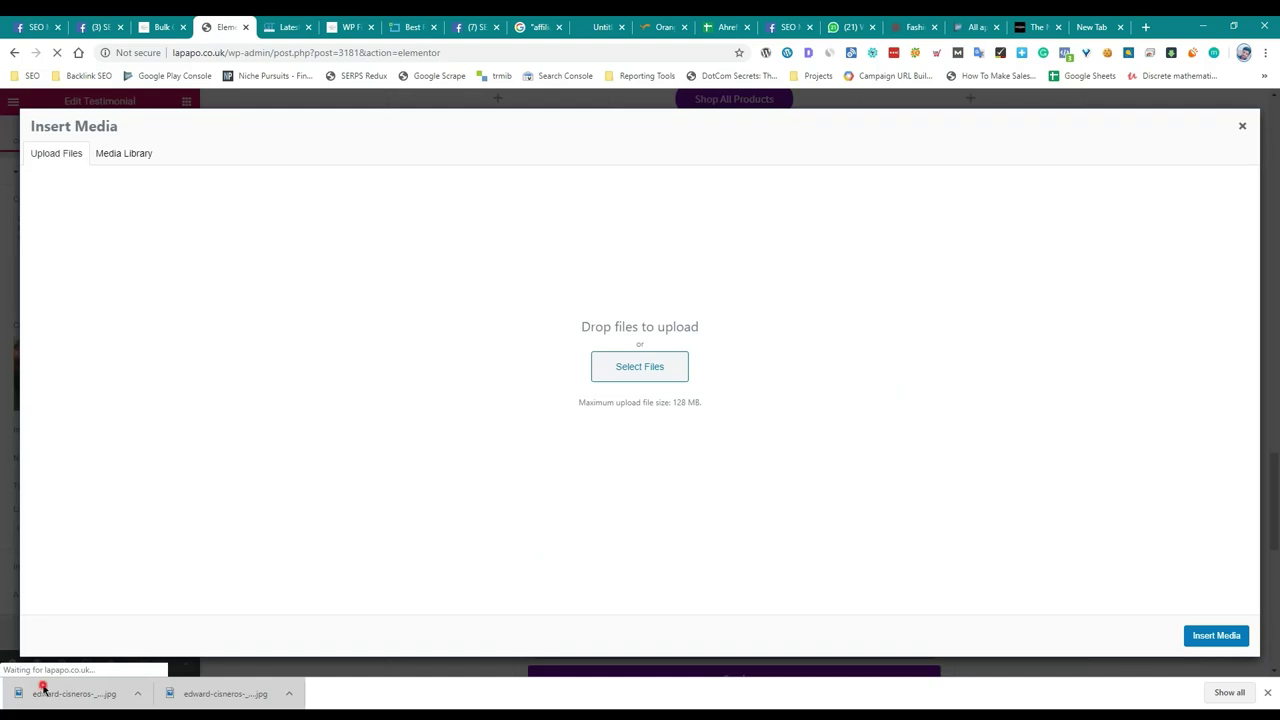
{"action": "left_click_drag", "start_coordinate": [42, 688], "coordinate": [453, 467]}
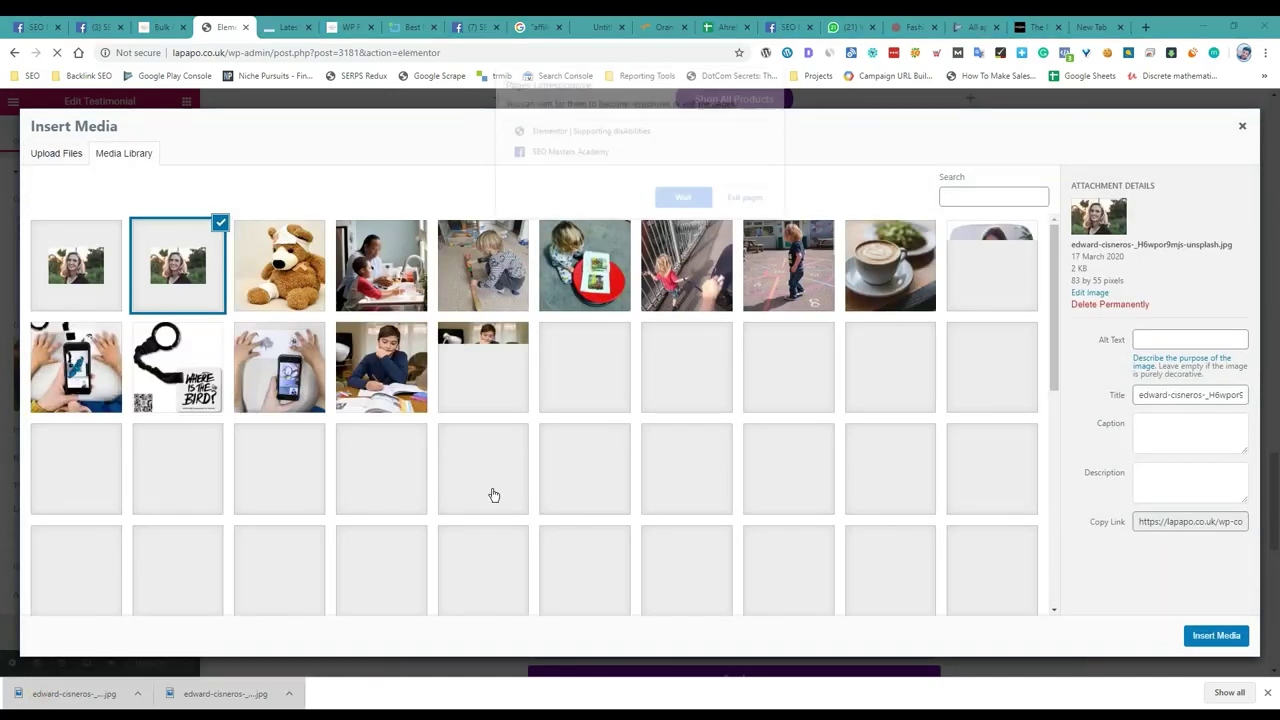
{"action": "left_click", "coordinate": [1222, 640]}
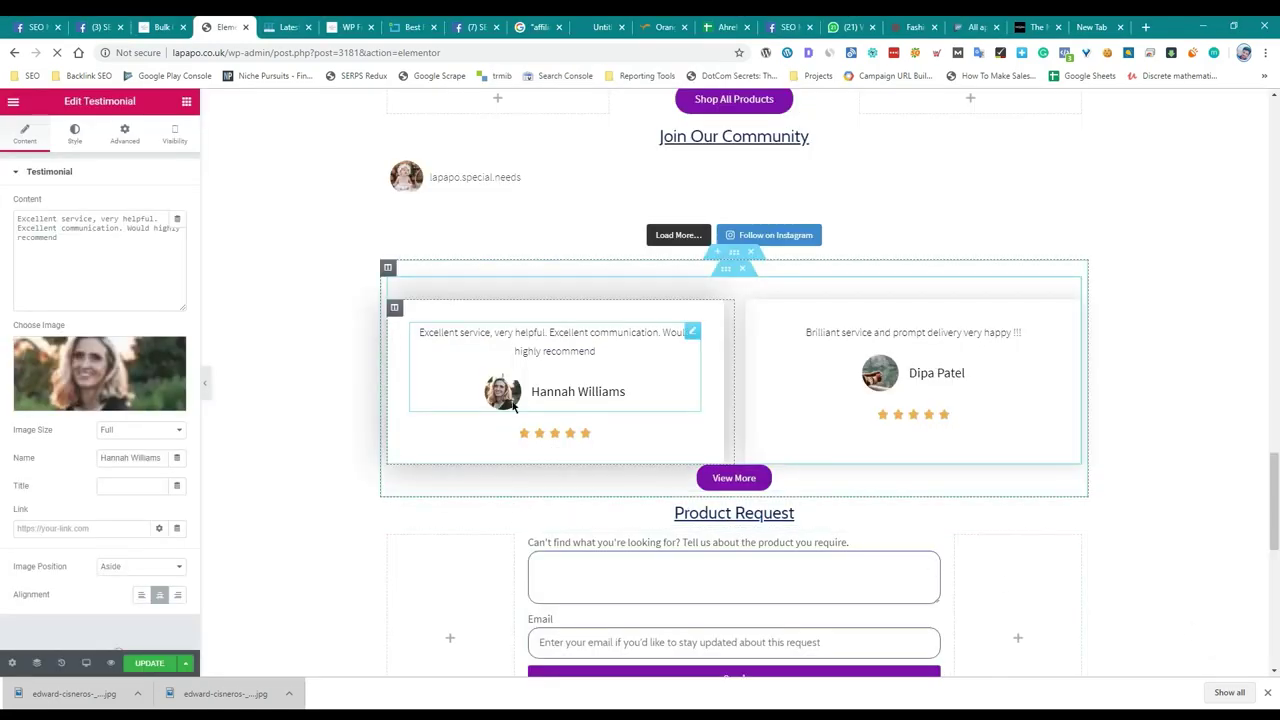
Open autism-downsyndrome-disabilities.jpg from GTmetrix's Serve scaled images list, select the second testimonial in Elementor, and save the full-size image locally.
{"action": "left_click", "coordinate": [295, 27]}
{"action": "scroll", "coordinate": [365, 390], "scroll_direction": "down", "scroll_amount": 1}
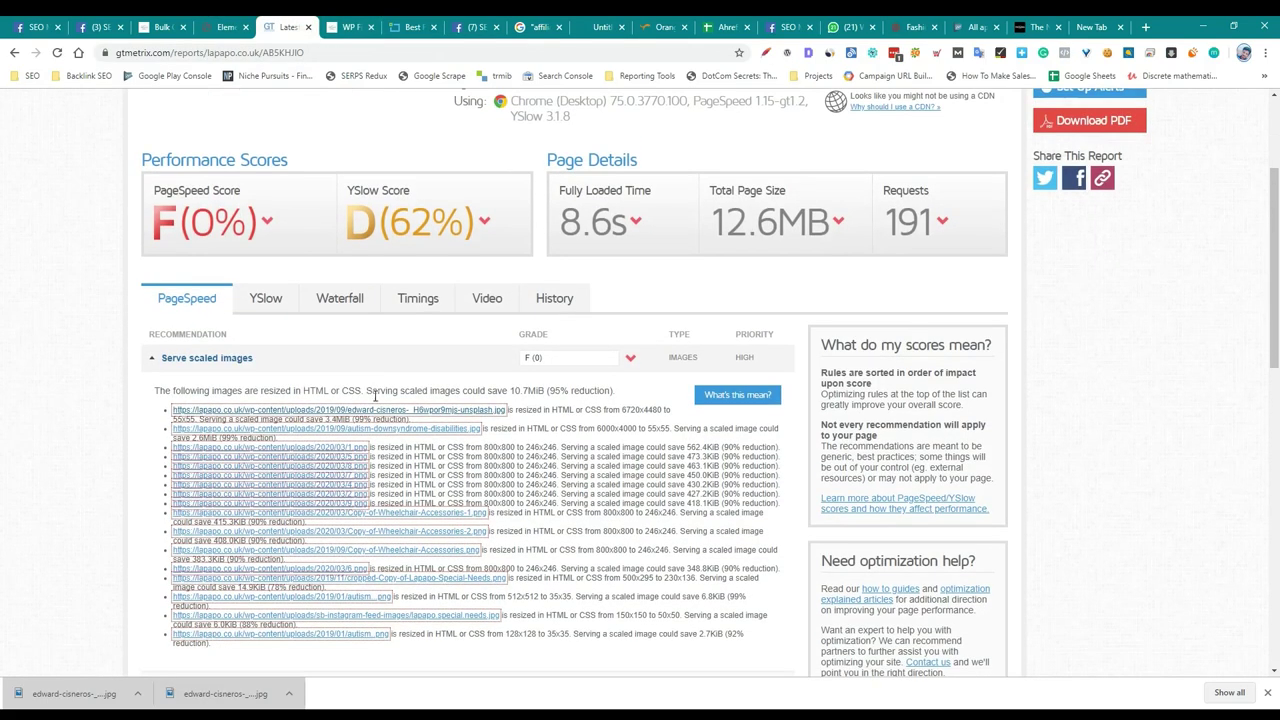
{"action": "left_click", "coordinate": [397, 429]}
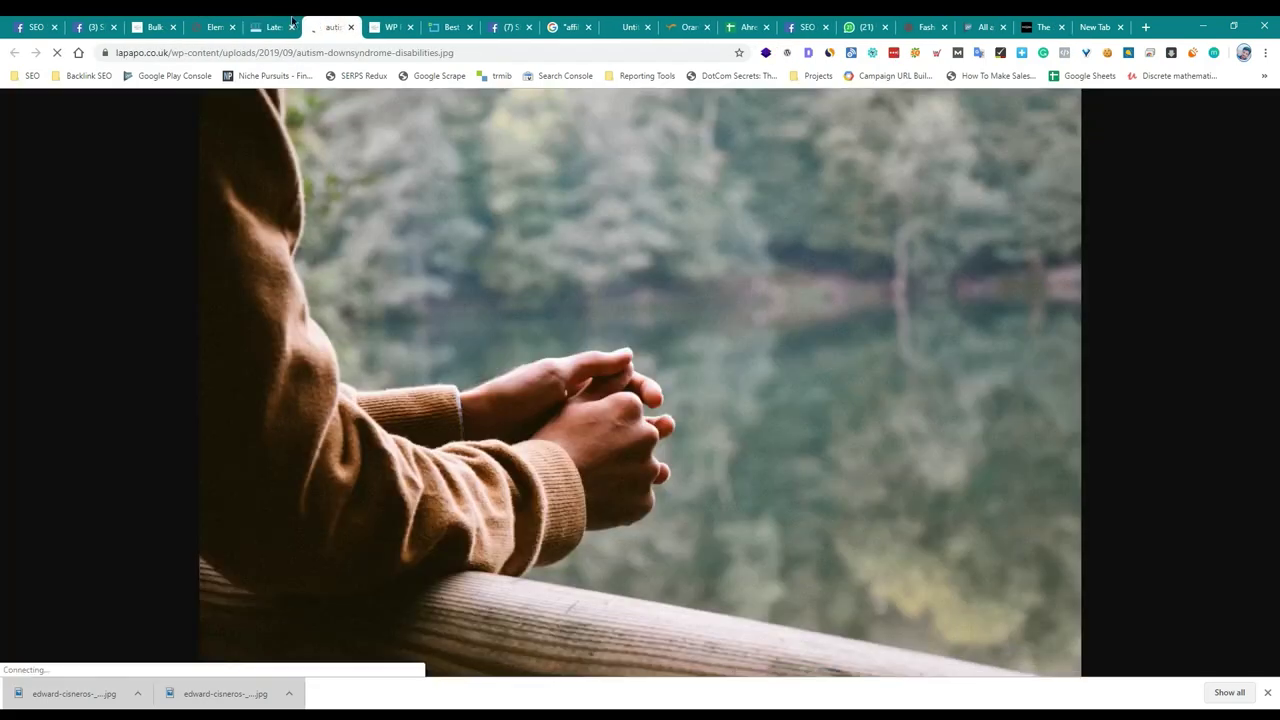
{"action": "left_click", "coordinate": [216, 26]}
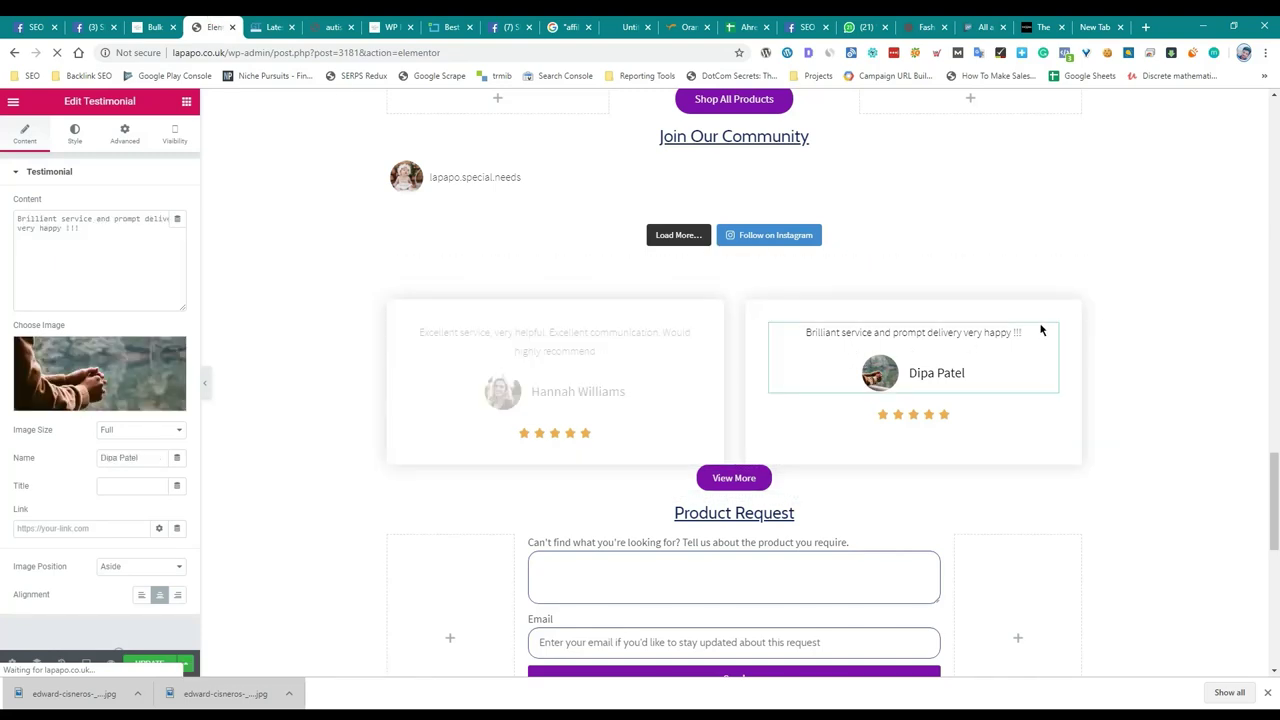
{"action": "left_click", "coordinate": [325, 26]}
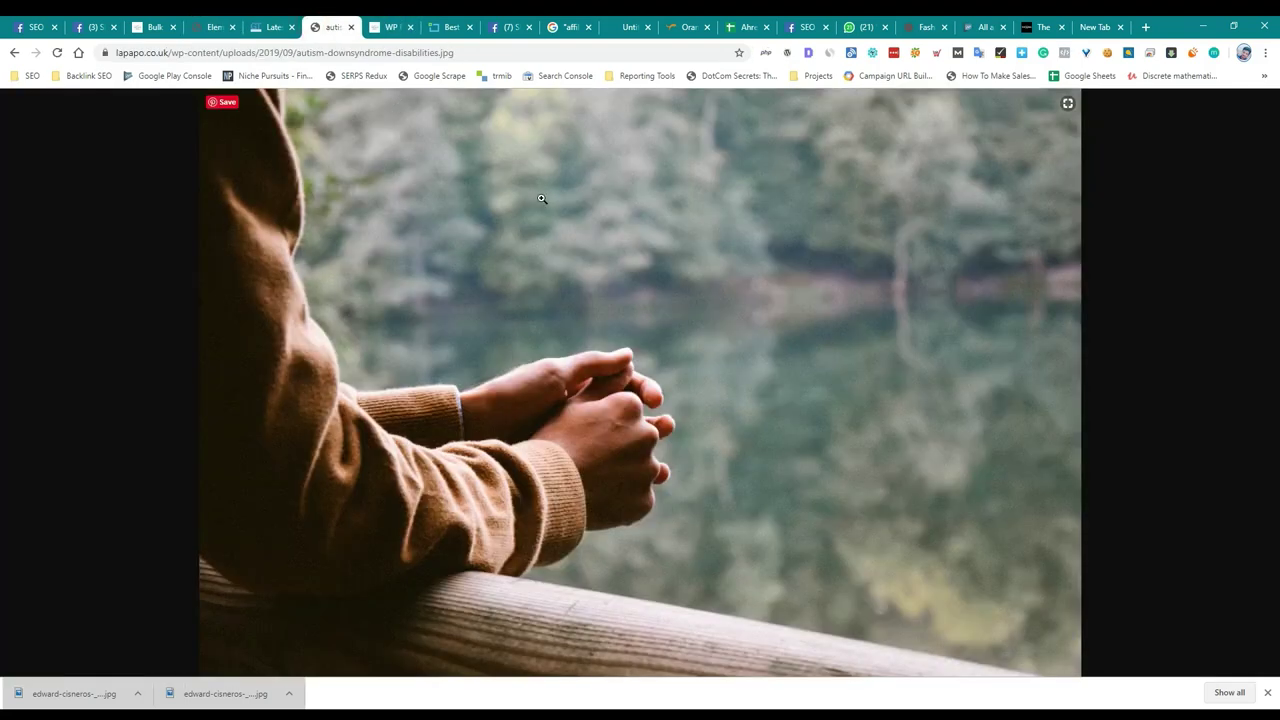
{"action": "key", "text": "ctrl+s"}
{"action": "key", "text": "Return"}
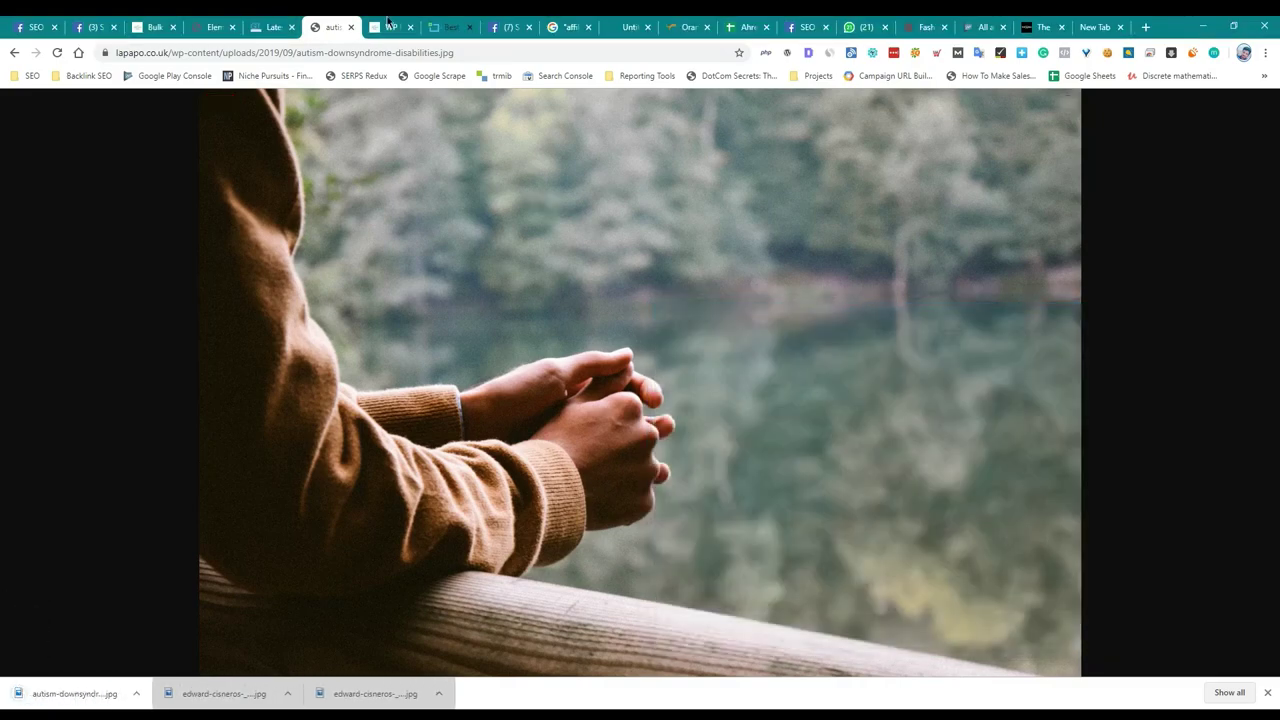
Switch to ImageResizer, upload the saved autism-downsyndrome-disabilities.jpg and resize it to a width of 83 pixels.
{"action": "left_click", "coordinate": [440, 27]}
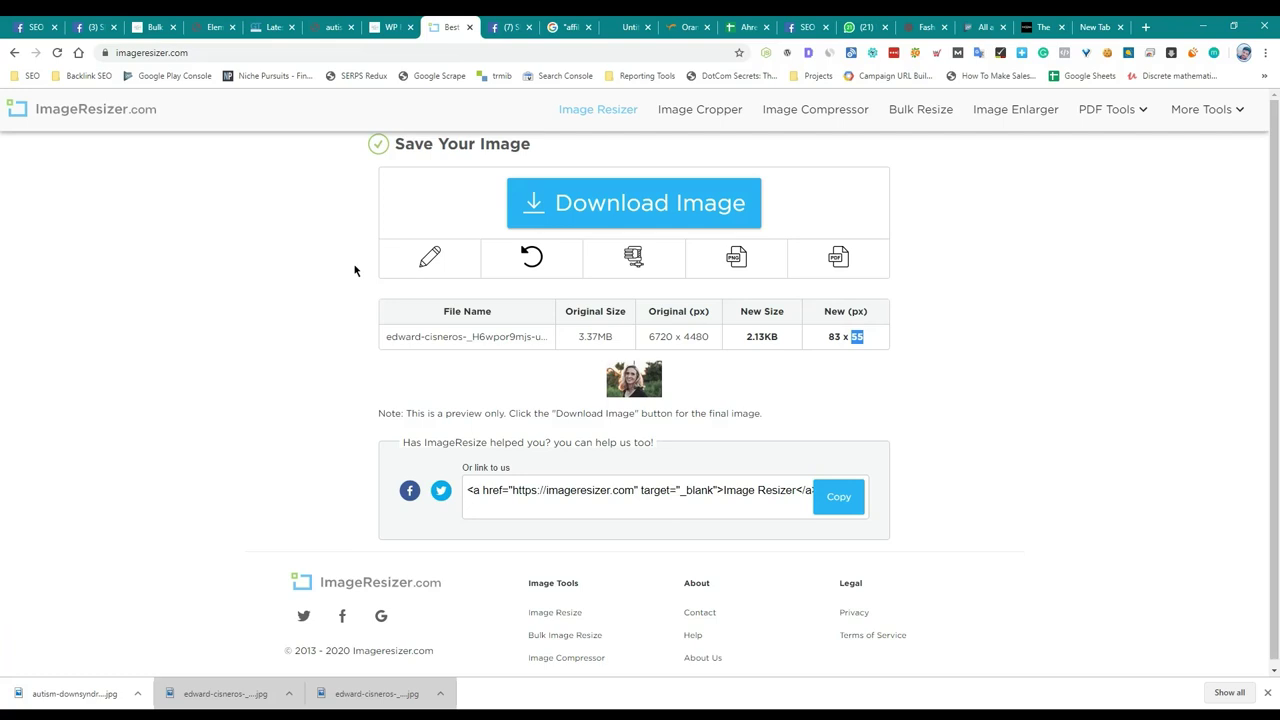
{"action": "key", "text": "F5"}
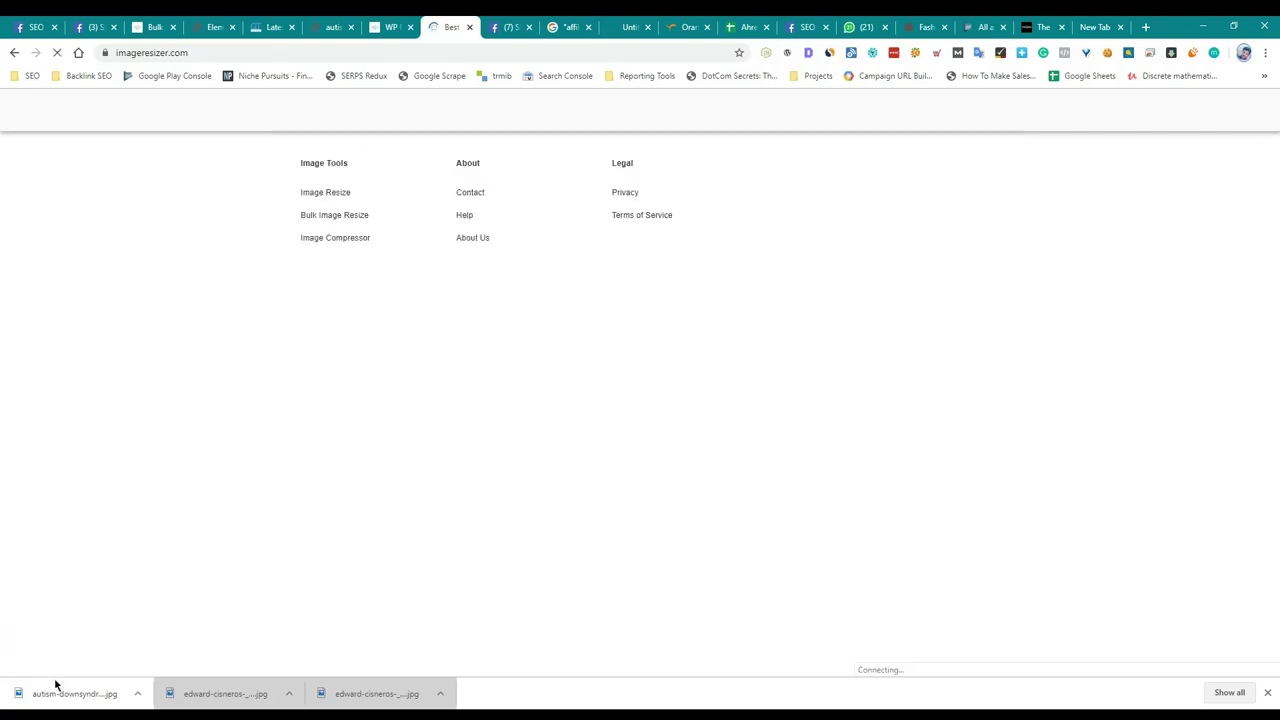
{"action": "left_click_drag", "start_coordinate": [60, 693], "coordinate": [613, 323]}
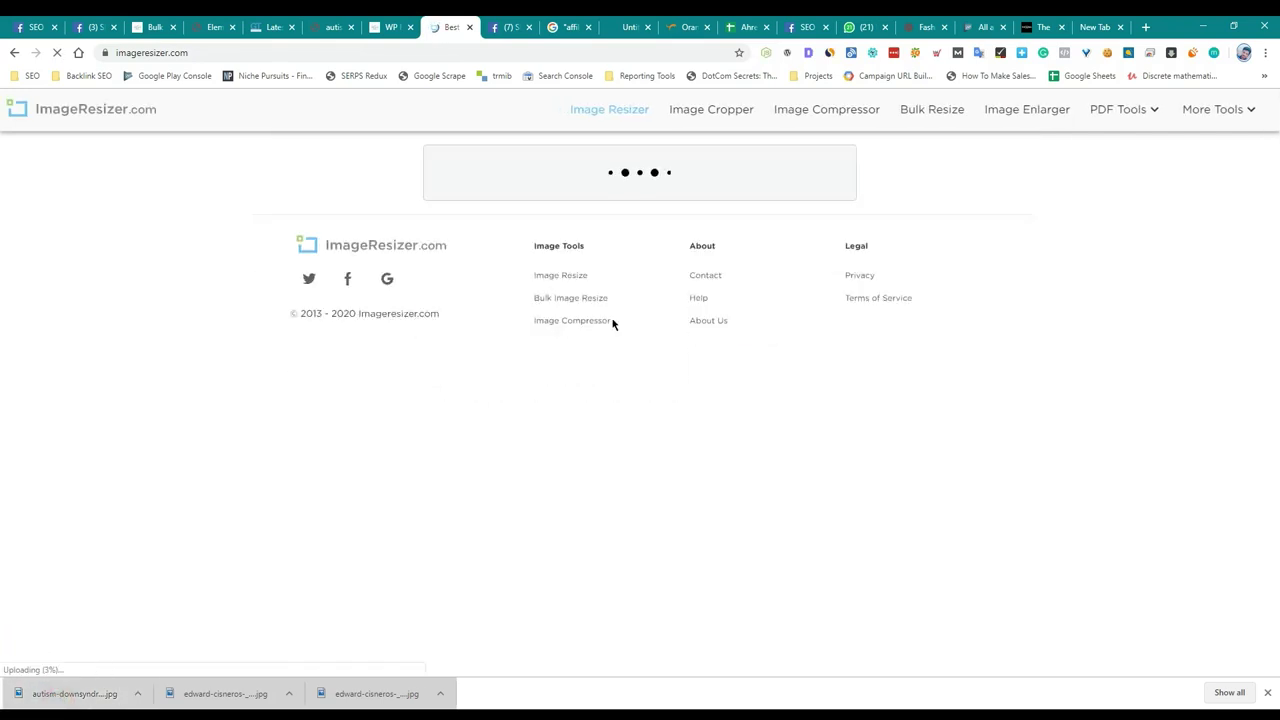
{"action": "left_click", "coordinate": [354, 266]}
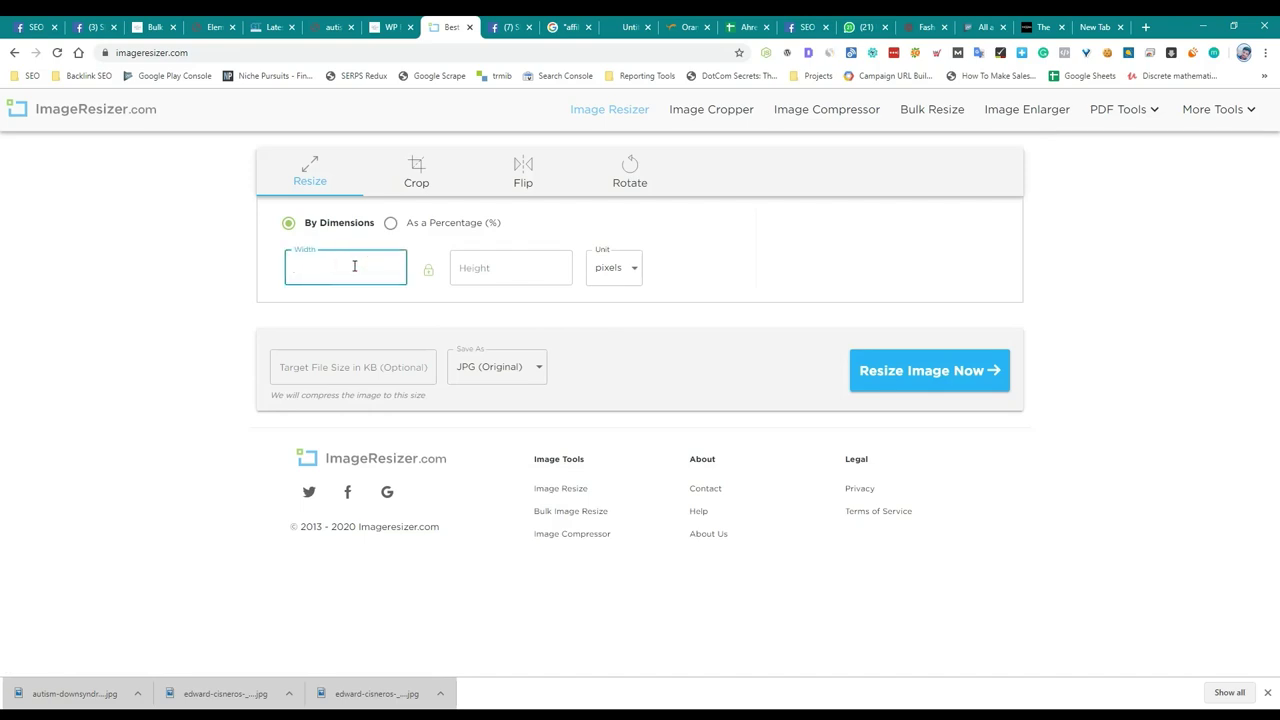
{"action": "type", "text": "83"}
{"action": "left_click", "coordinate": [923, 381]}
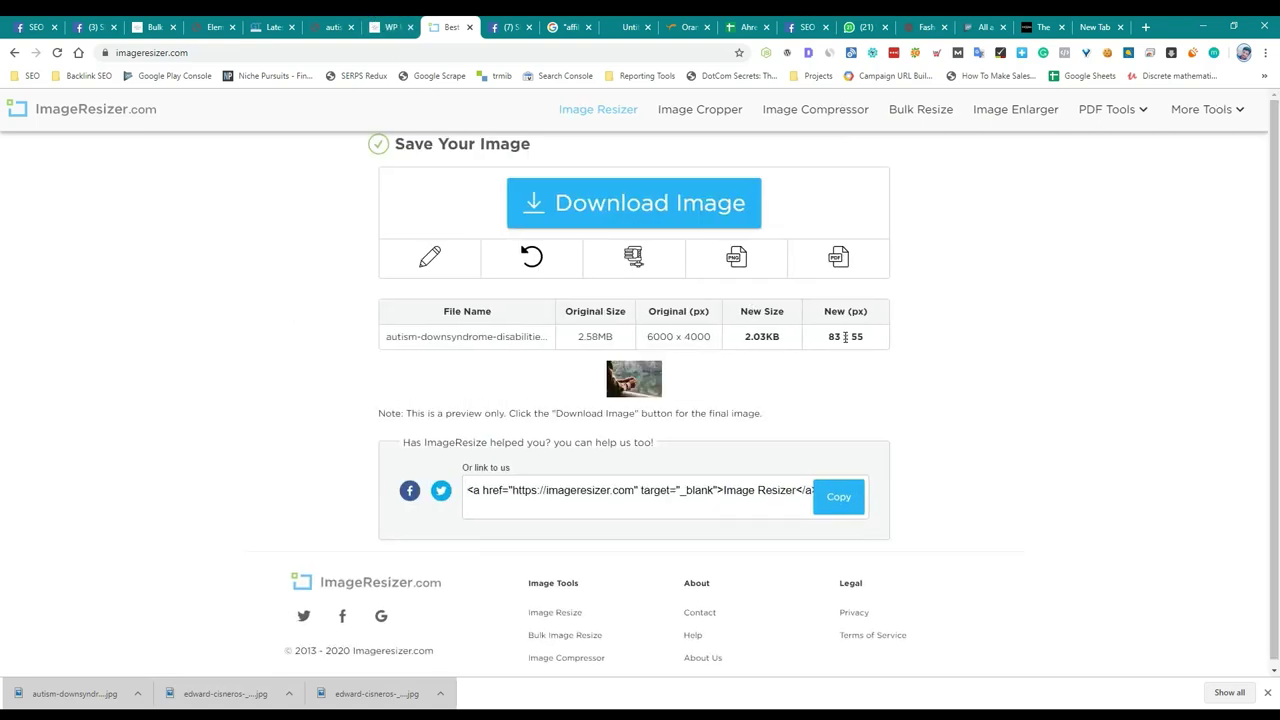
Check the image's recommended dimensions in GTmetrix and download the resized version over the original autism-downsyndrome-disabilities.jpg.
{"action": "left_click", "coordinate": [271, 22]}
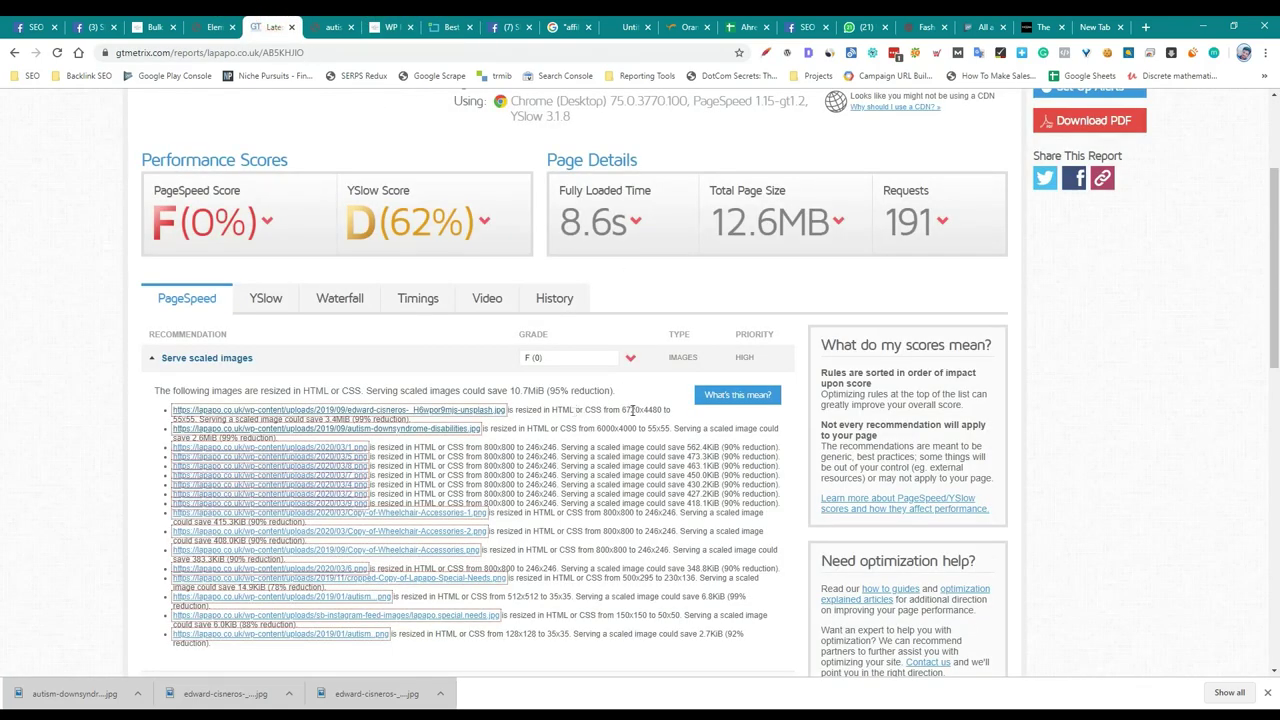
{"action": "left_click", "coordinate": [459, 20]}
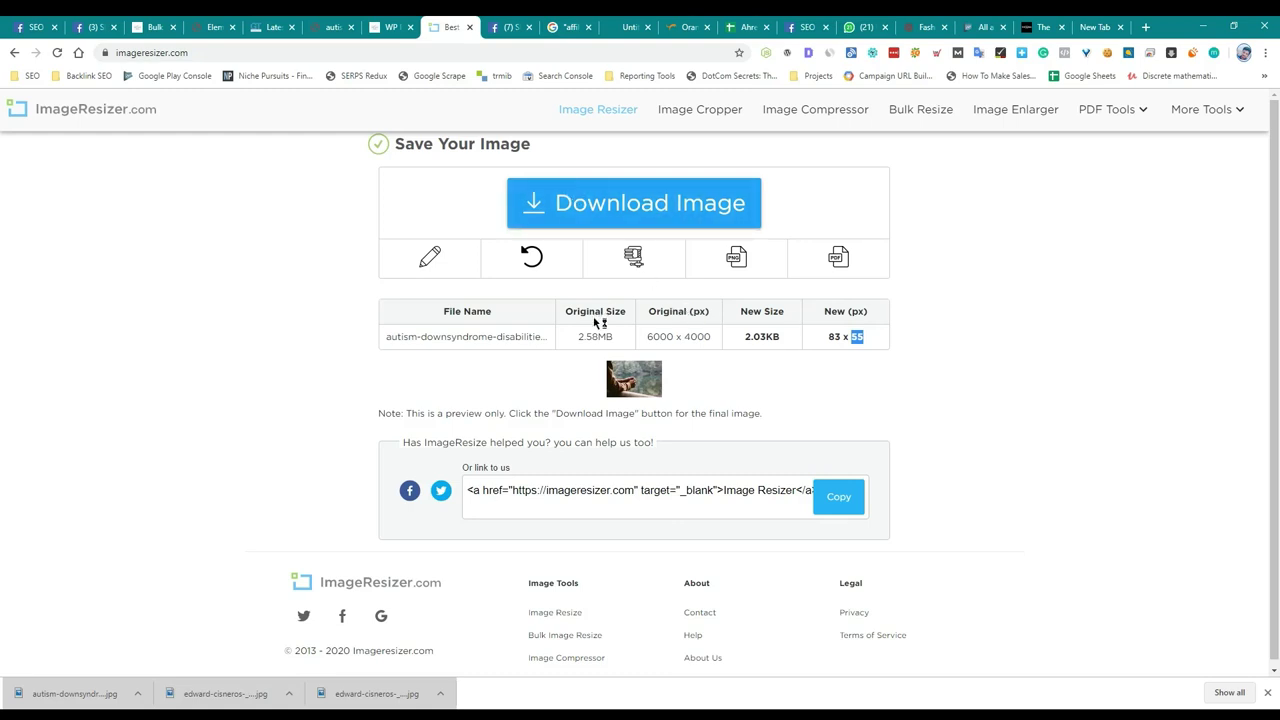
{"action": "left_click", "coordinate": [568, 211]}
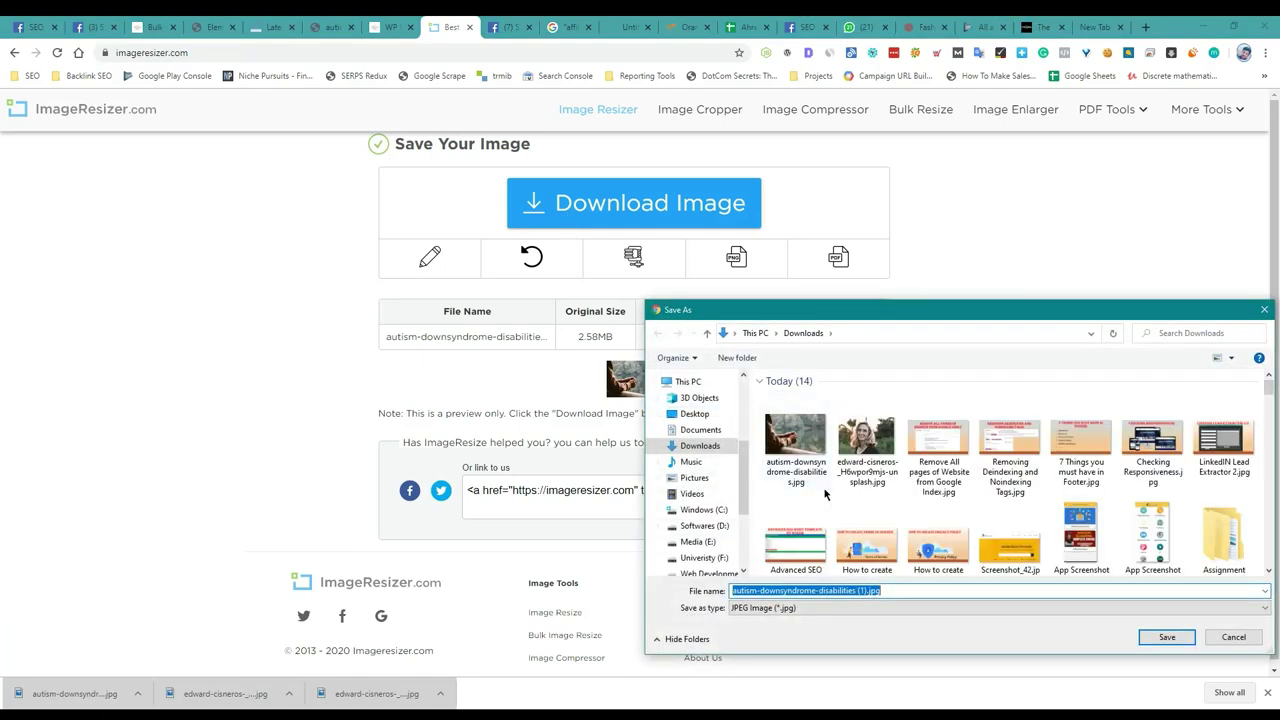
{"action": "double_click", "coordinate": [795, 440]}
{"action": "left_click", "coordinate": [681, 373]}
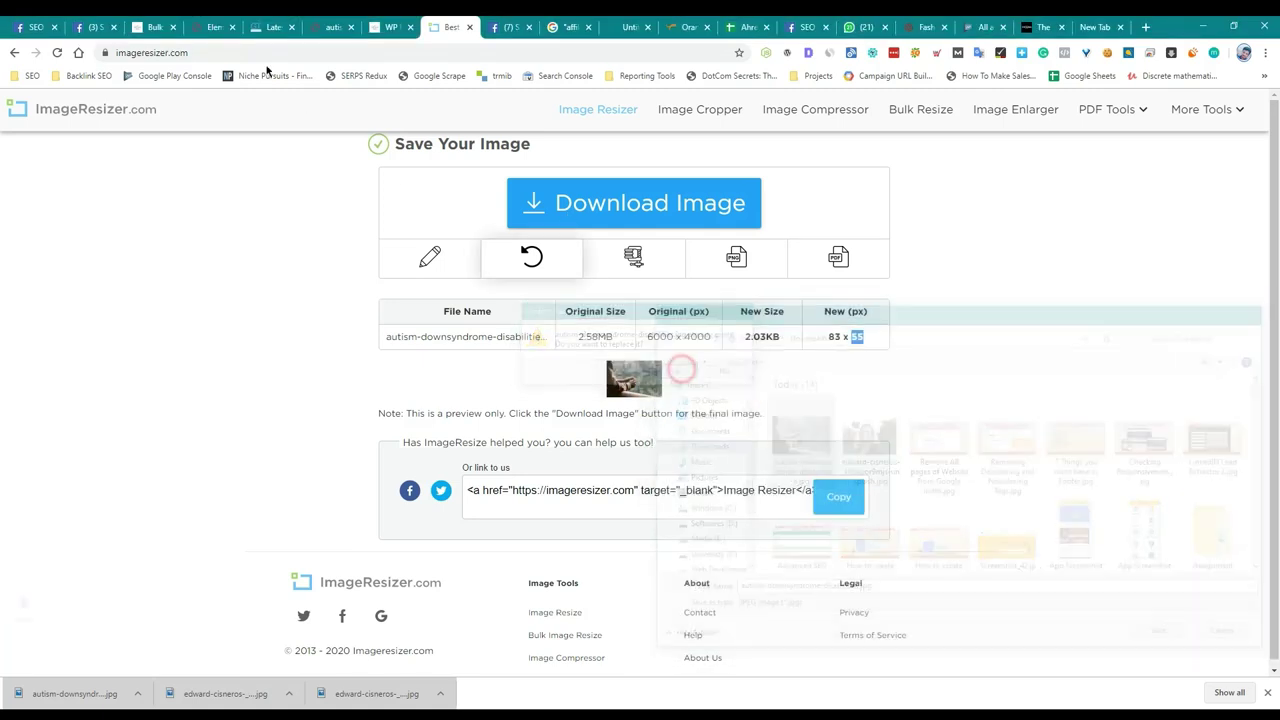
{"action": "left_click", "coordinate": [330, 27]}
{"action": "left_click", "coordinate": [270, 27]}
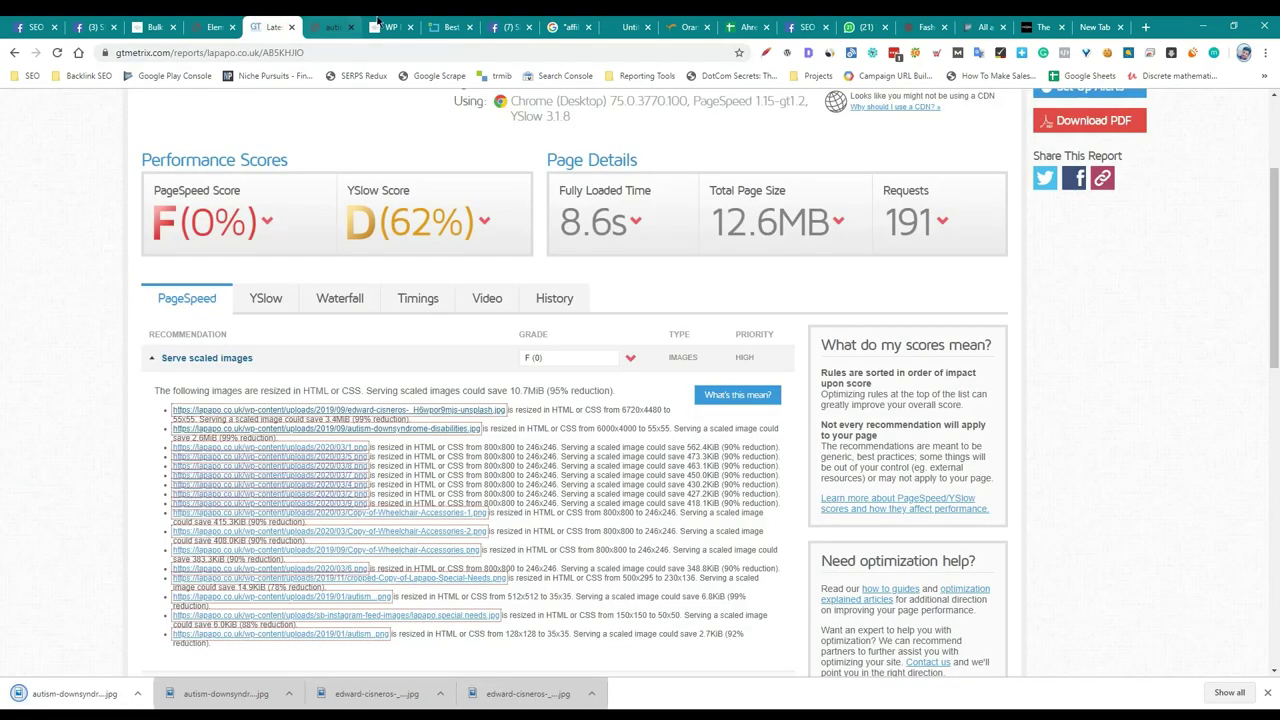
{"action": "left_click", "coordinate": [403, 22]}
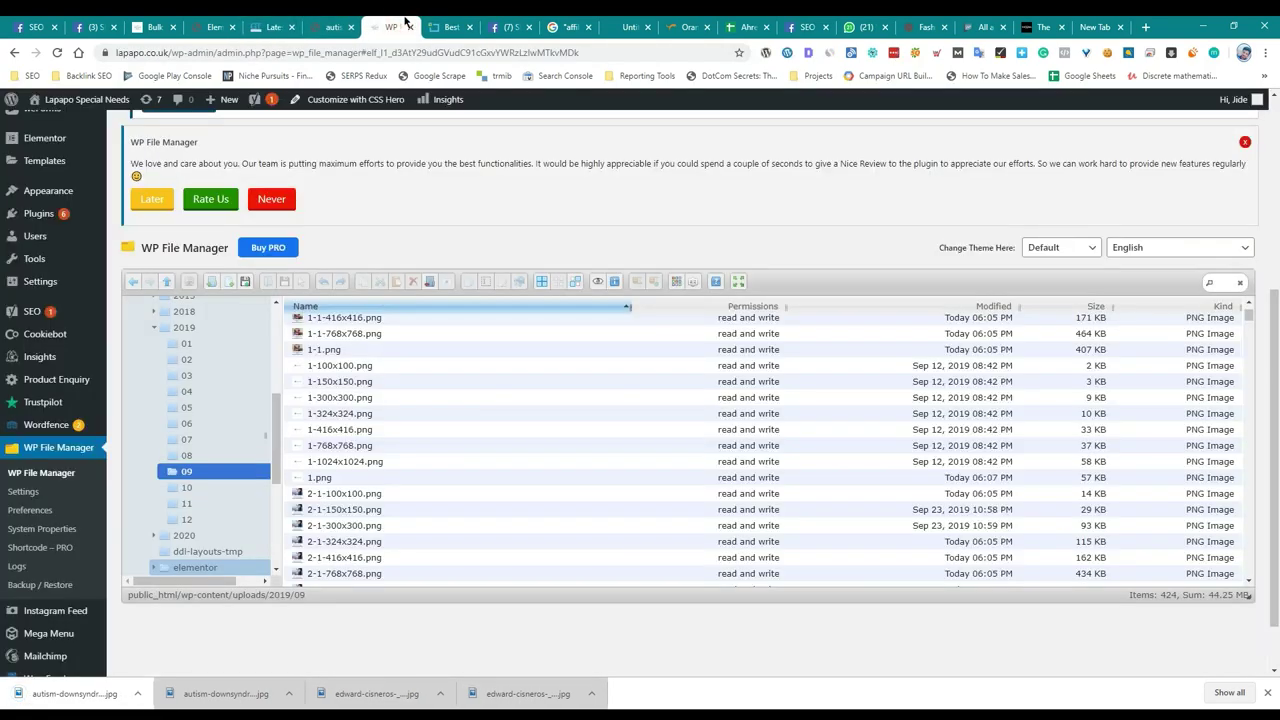
{"action": "left_click", "coordinate": [262, 36]}
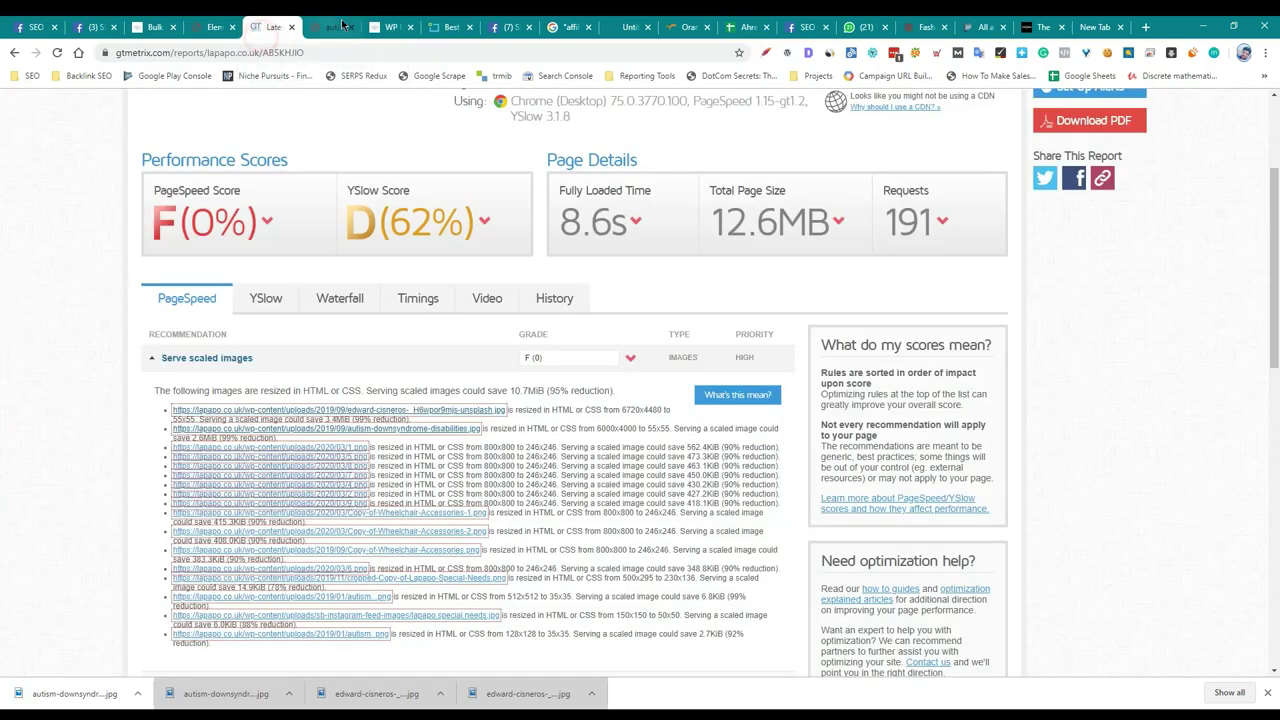
{"action": "left_click", "coordinate": [330, 27]}
Replace the second testimonial's image in Elementor with the resized autism-downsyndrome-disabilities.jpg uploaded from the downloads.
{"action": "left_click", "coordinate": [210, 27]}
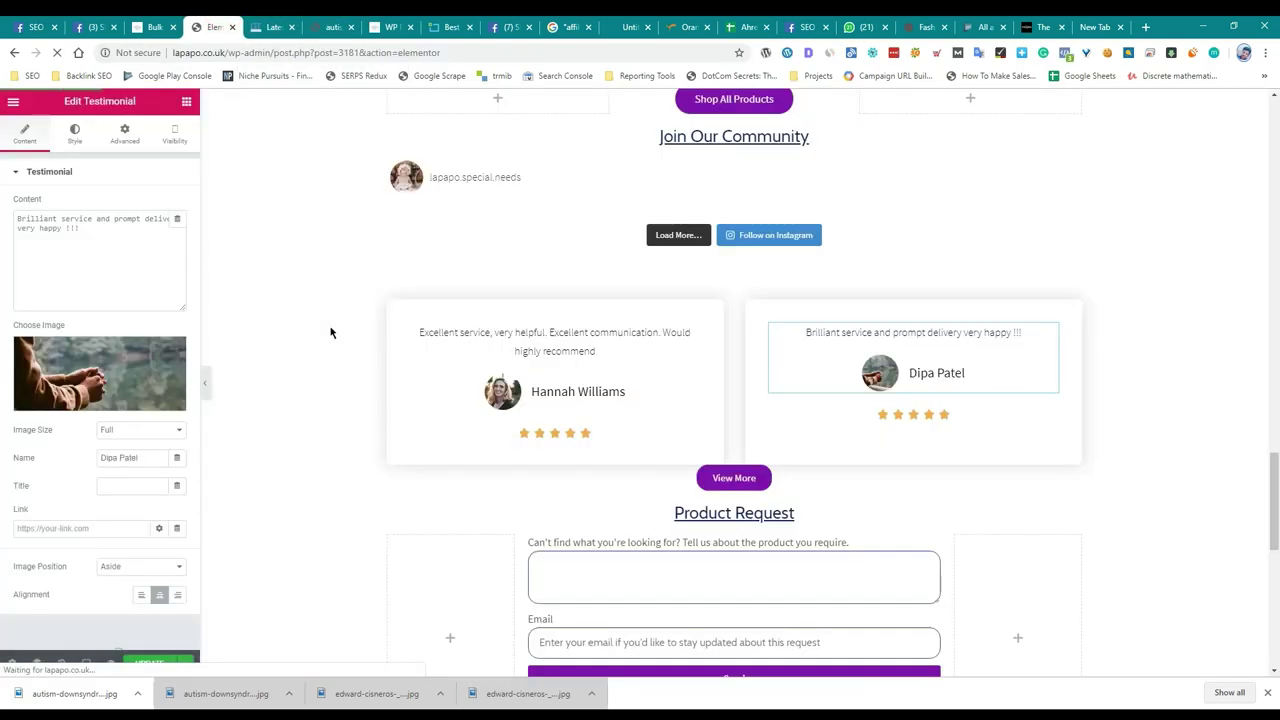
{"action": "left_click", "coordinate": [75, 360]}
{"action": "left_click_drag", "start_coordinate": [75, 693], "coordinate": [345, 489]}
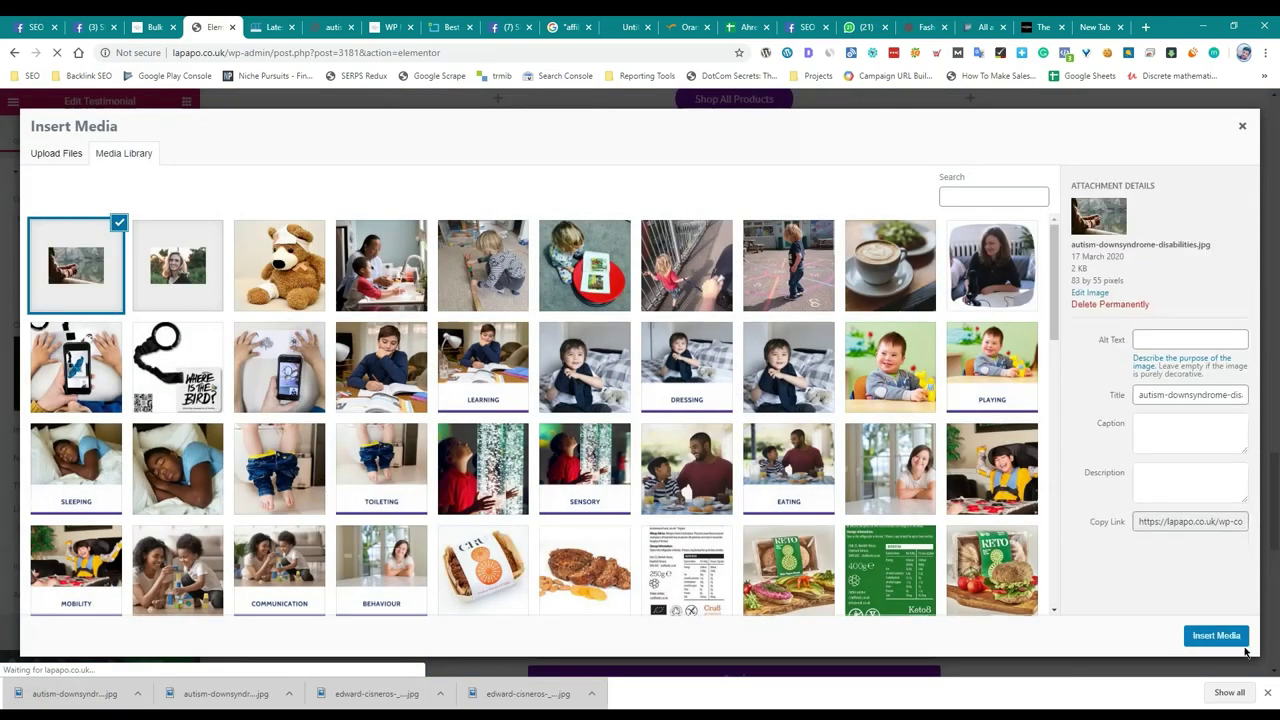
{"action": "left_click", "coordinate": [1226, 635]}
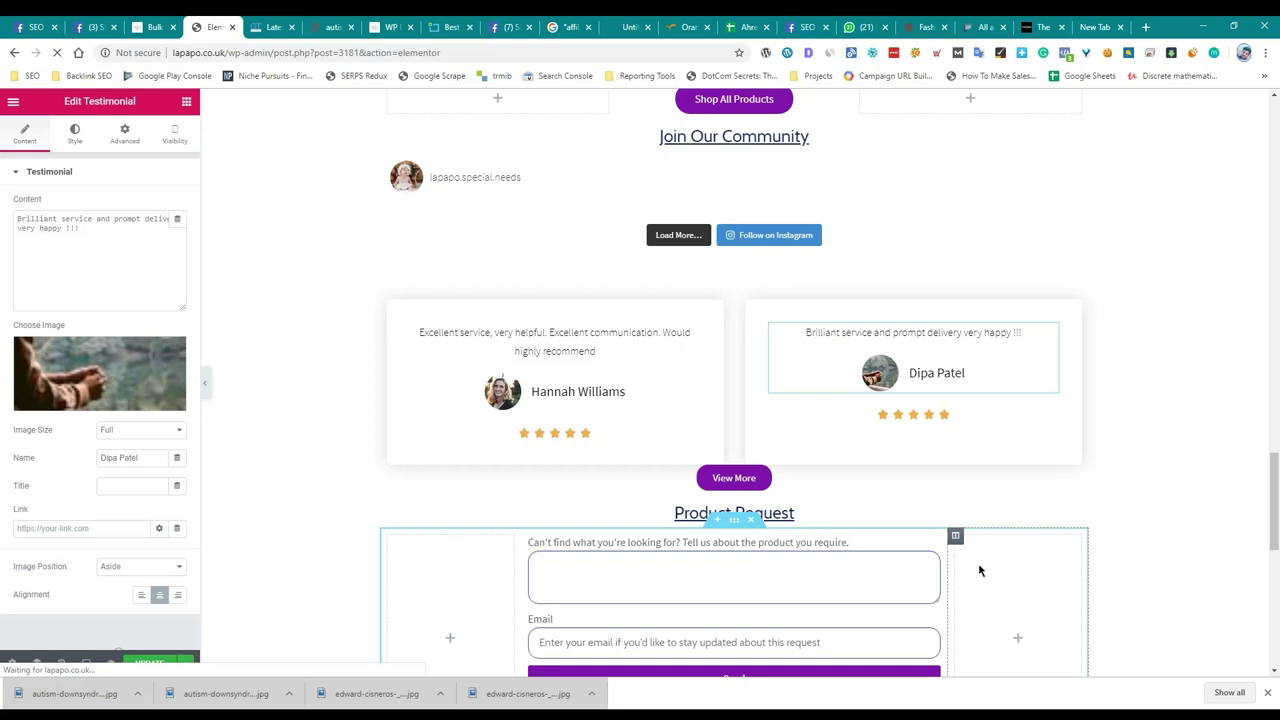
{"action": "left_click", "coordinate": [1217, 463]}
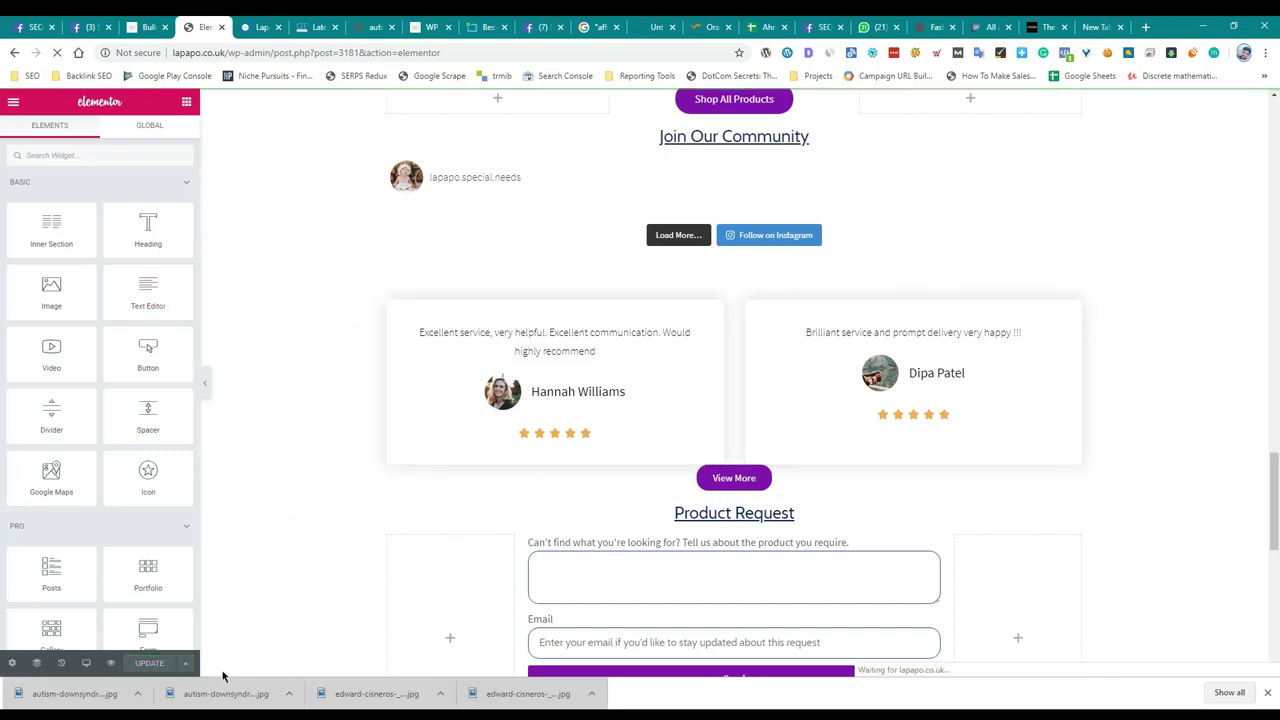
Re-test the site in GTmetrix with both resized testimonial images in place.
{"action": "left_click", "coordinate": [320, 22]}
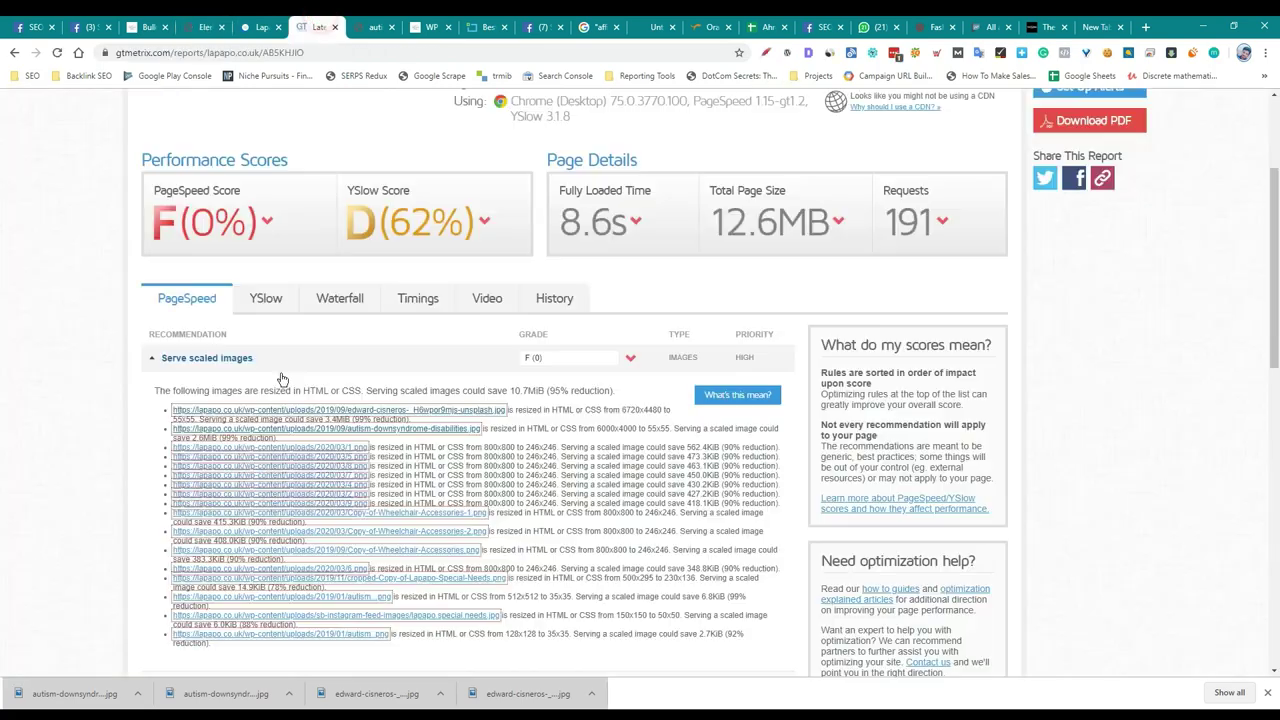
{"action": "scroll", "coordinate": [274, 373], "scroll_direction": "up", "scroll_amount": 2}
{"action": "left_click", "coordinate": [1061, 172]}
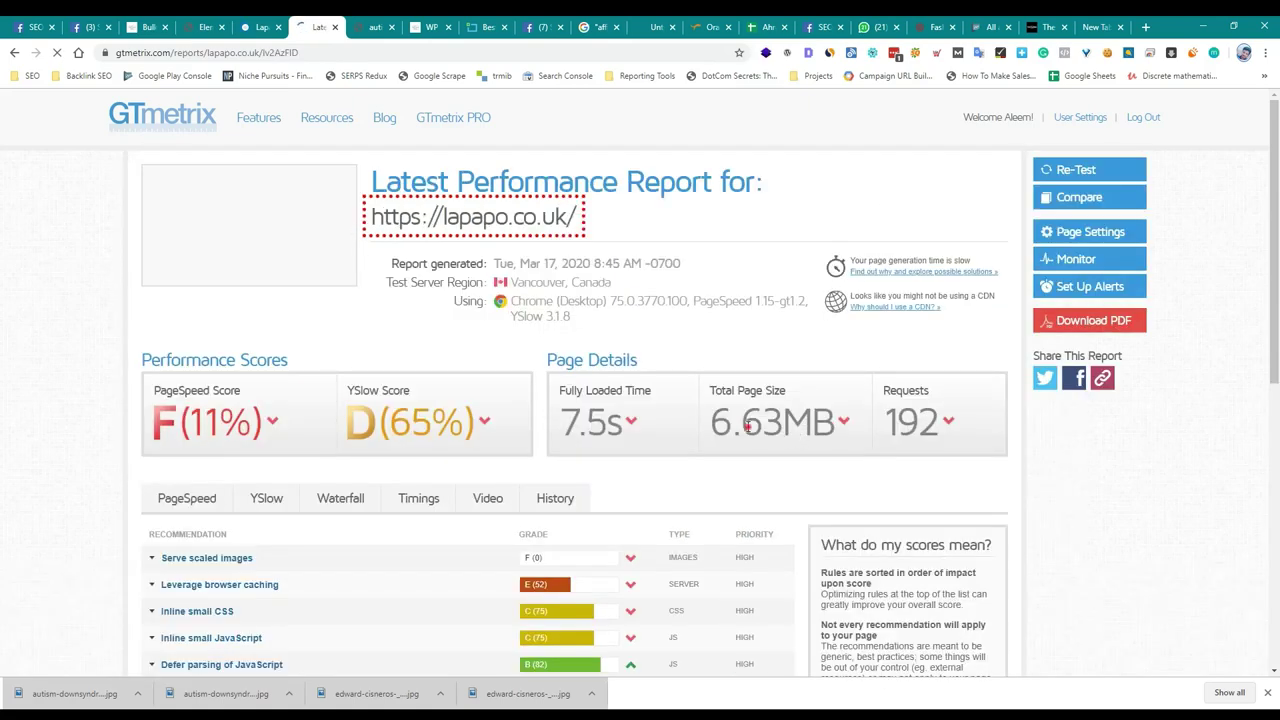
Review the total page size and PageSpeed score in the new report and expand the Serve scaled images recommendation.
{"action": "double_click", "coordinate": [742, 425]}
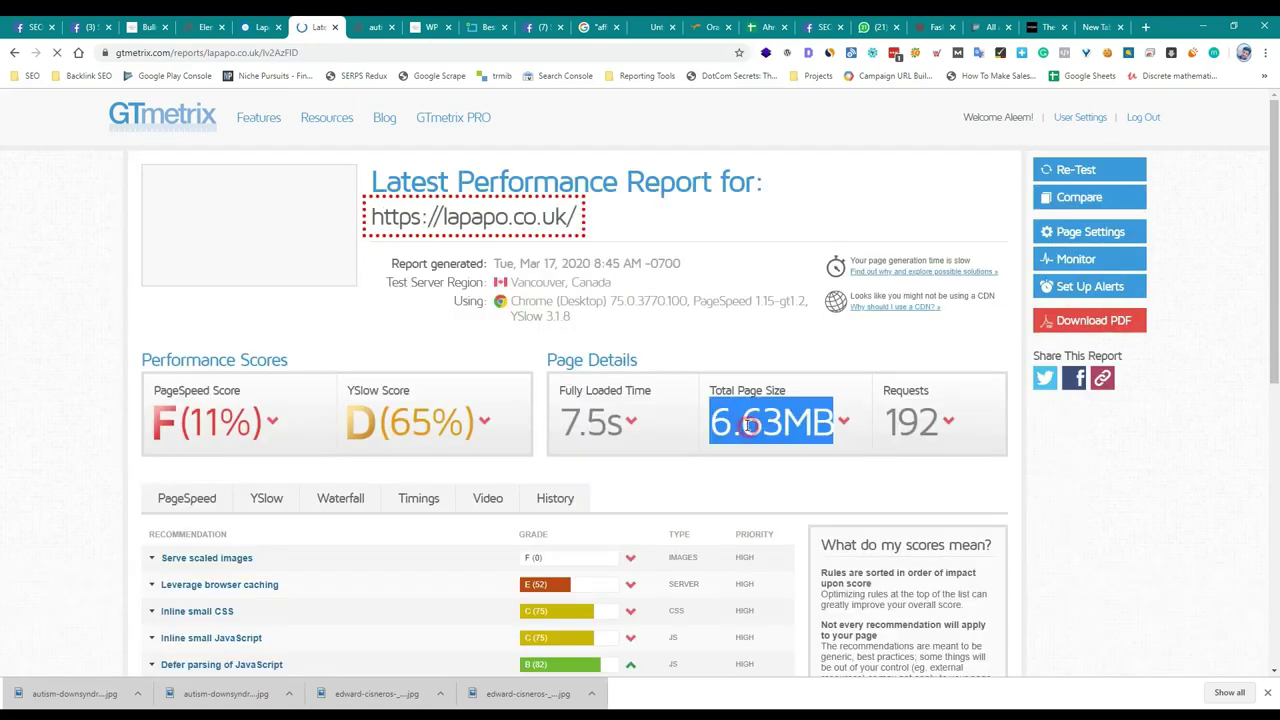
{"action": "left_click", "coordinate": [215, 434]}
{"action": "scroll", "coordinate": [233, 427], "scroll_direction": "down", "scroll_amount": 2}
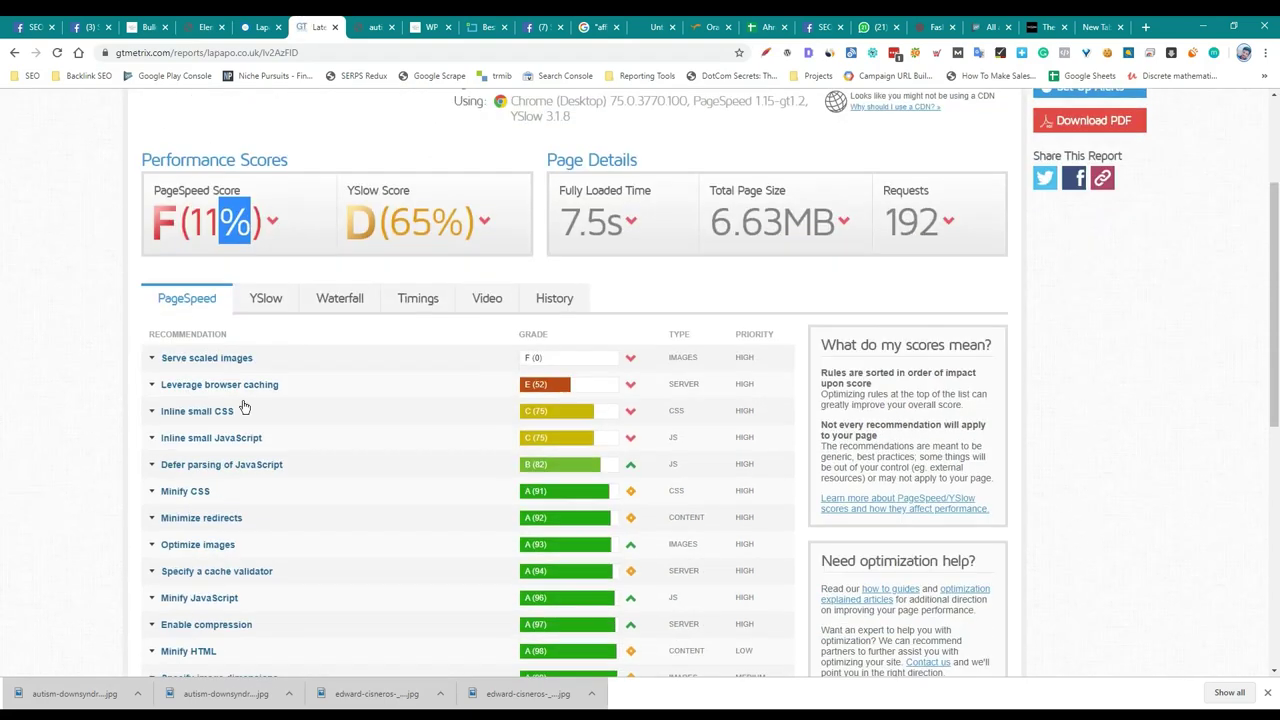
{"action": "left_click", "coordinate": [243, 359]}
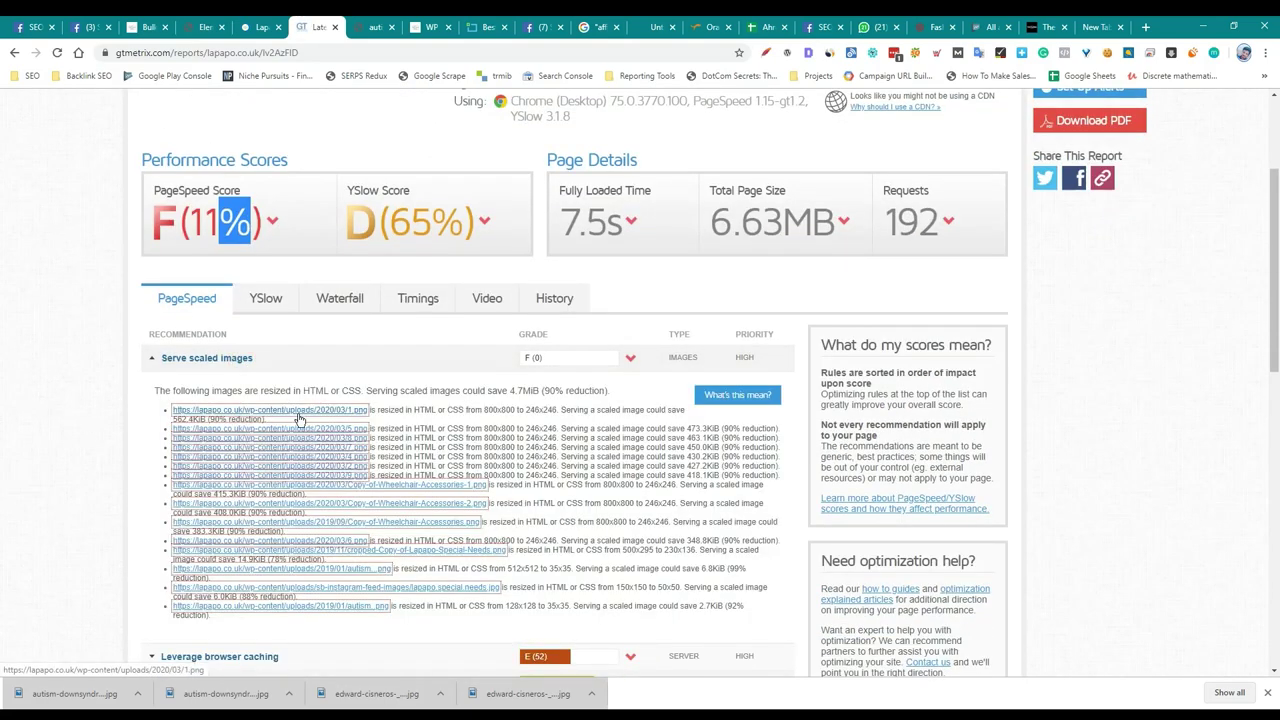
{"action": "scroll", "coordinate": [298, 418], "scroll_direction": "down", "scroll_amount": 1}
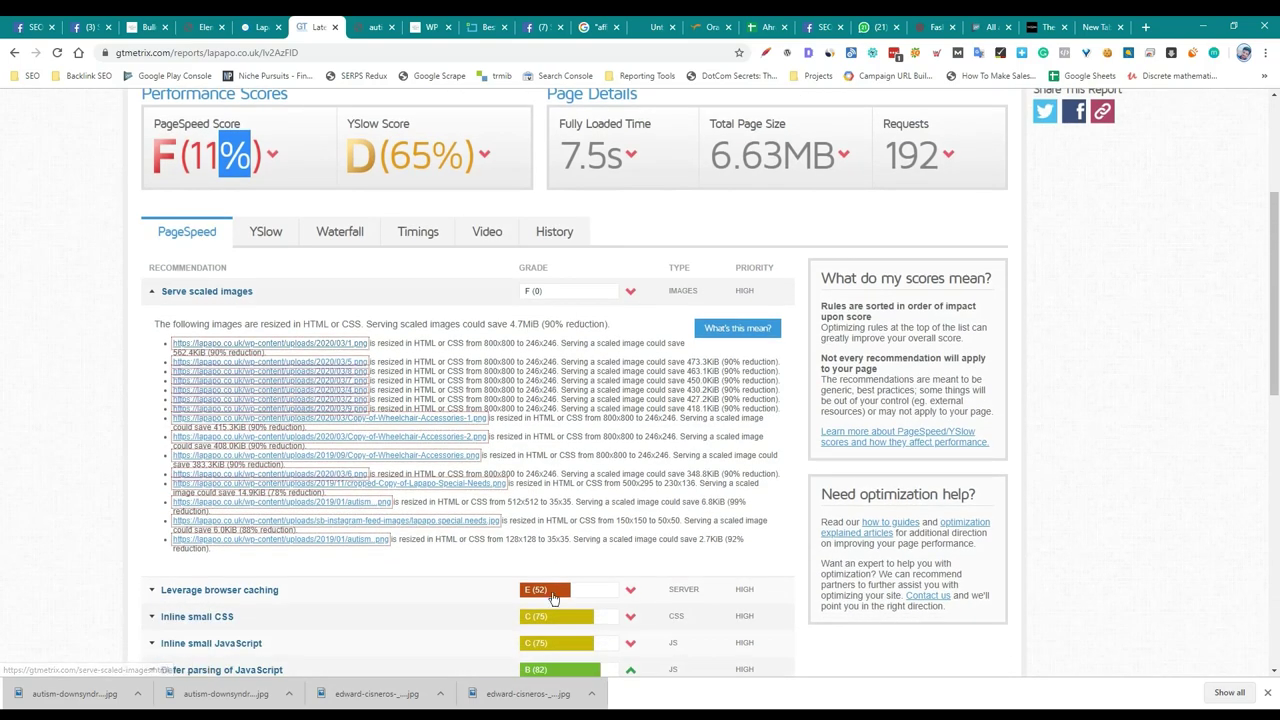
Save the full-size 1.png from the Serve scaled images list, close its page and return to ImageResizer.
{"action": "left_click", "coordinate": [338, 346]}
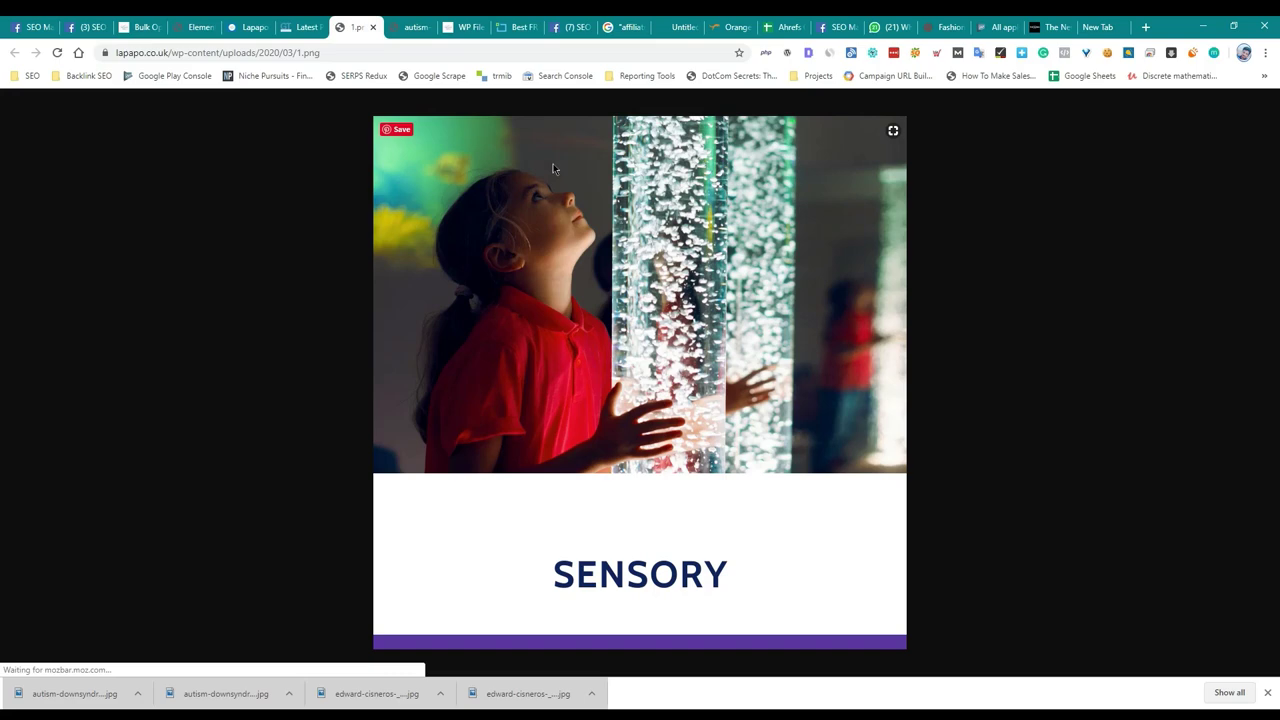
{"action": "key", "text": "ctrl+s"}
{"action": "key", "text": "Return"}
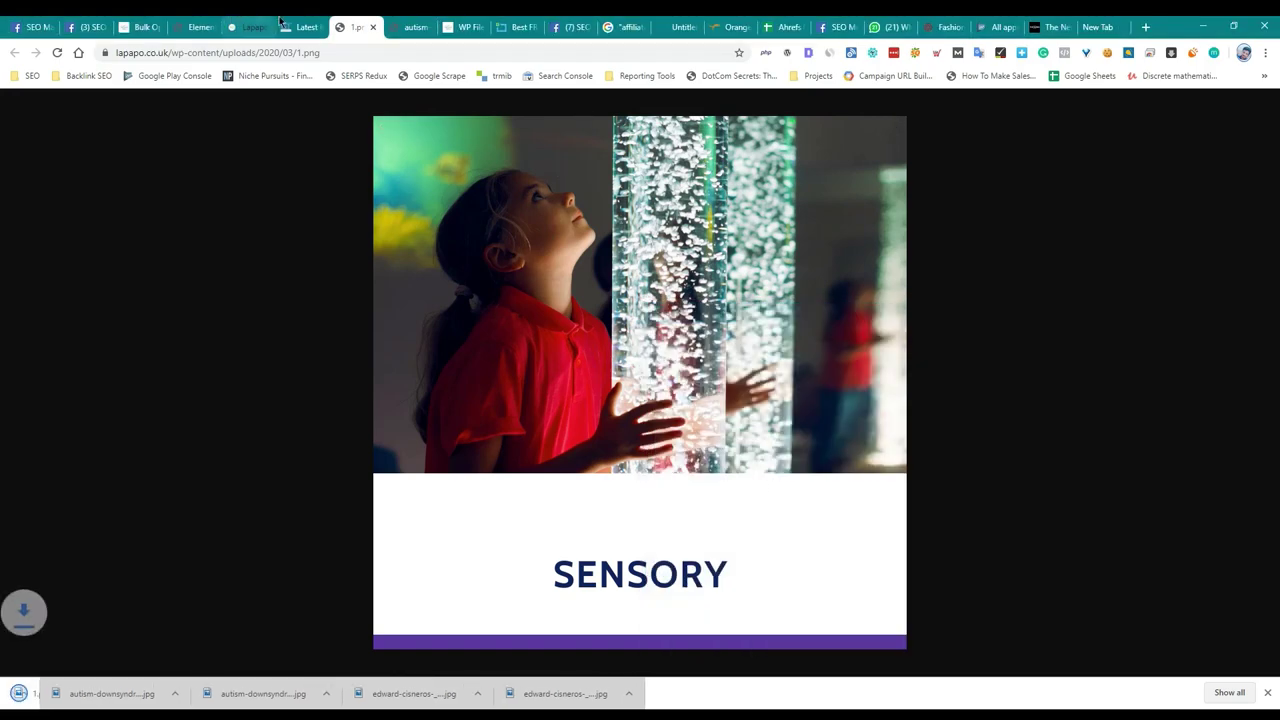
{"action": "left_click", "coordinate": [372, 27]}
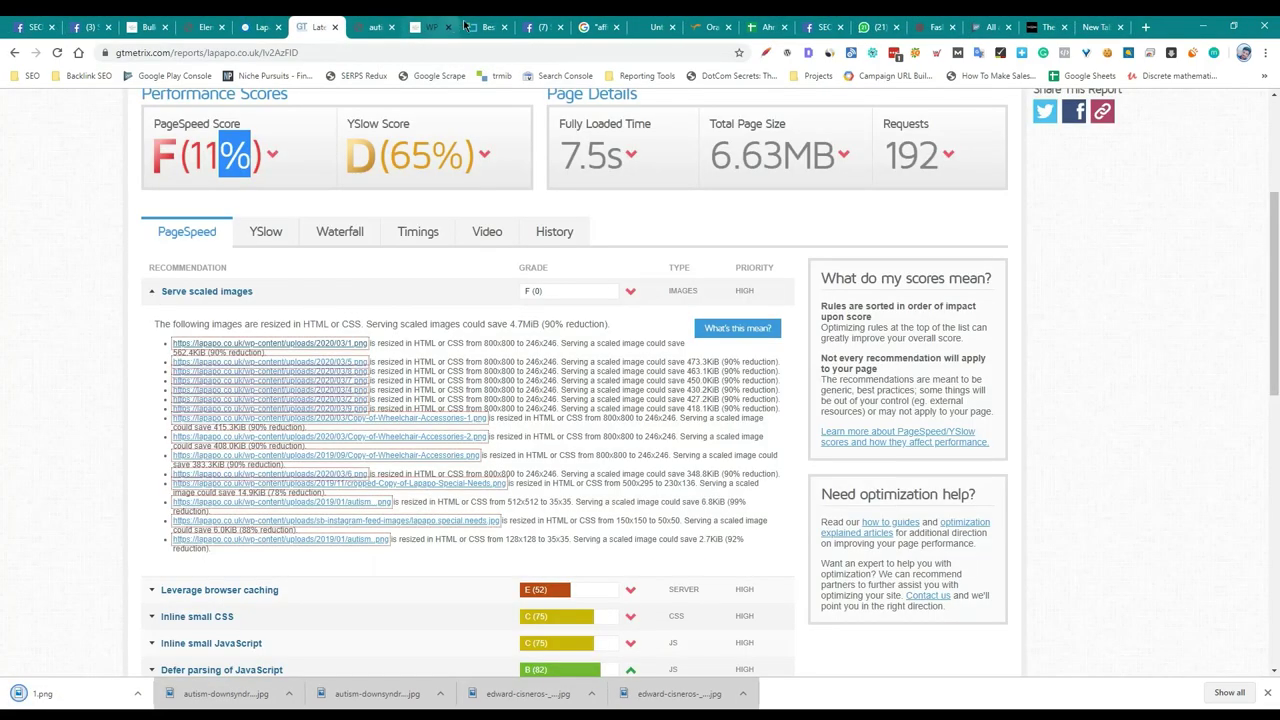
{"action": "left_click", "coordinate": [518, 27]}
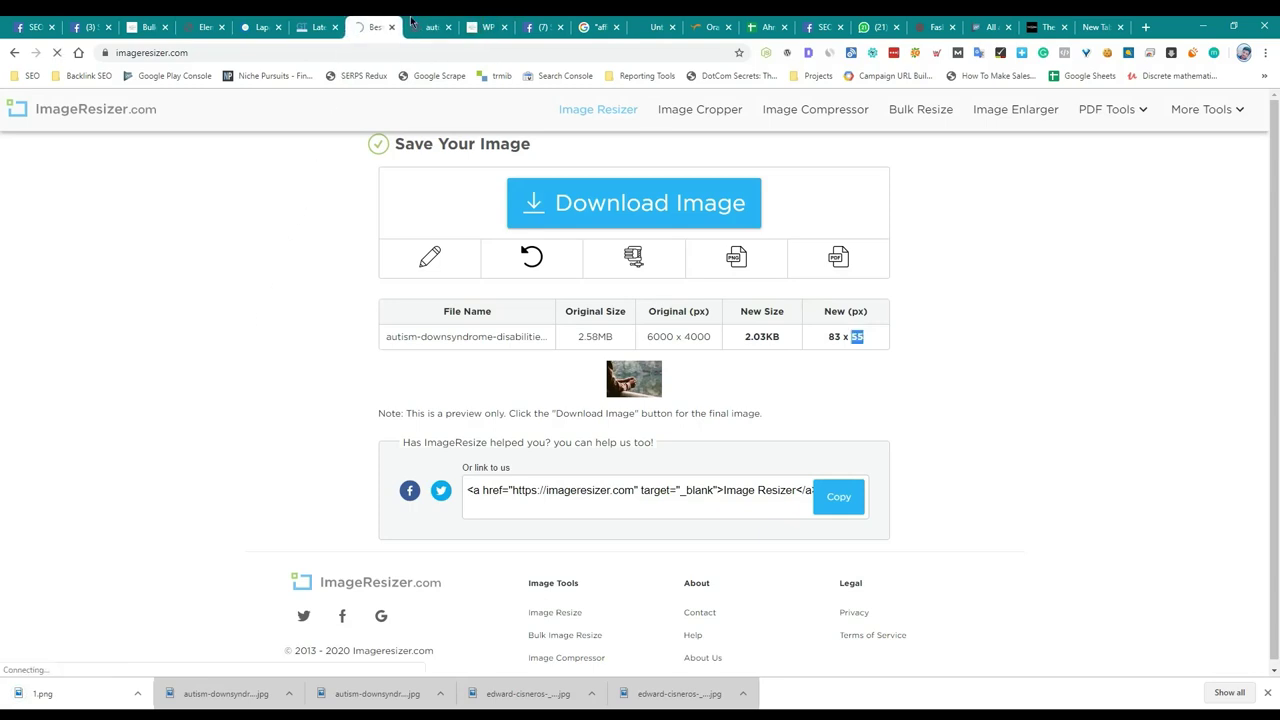
Check the recommended dimensions for 1.png in the GTmetrix report and load the downloaded 1.png into ImageResizer.
{"action": "left_click", "coordinate": [324, 22]}
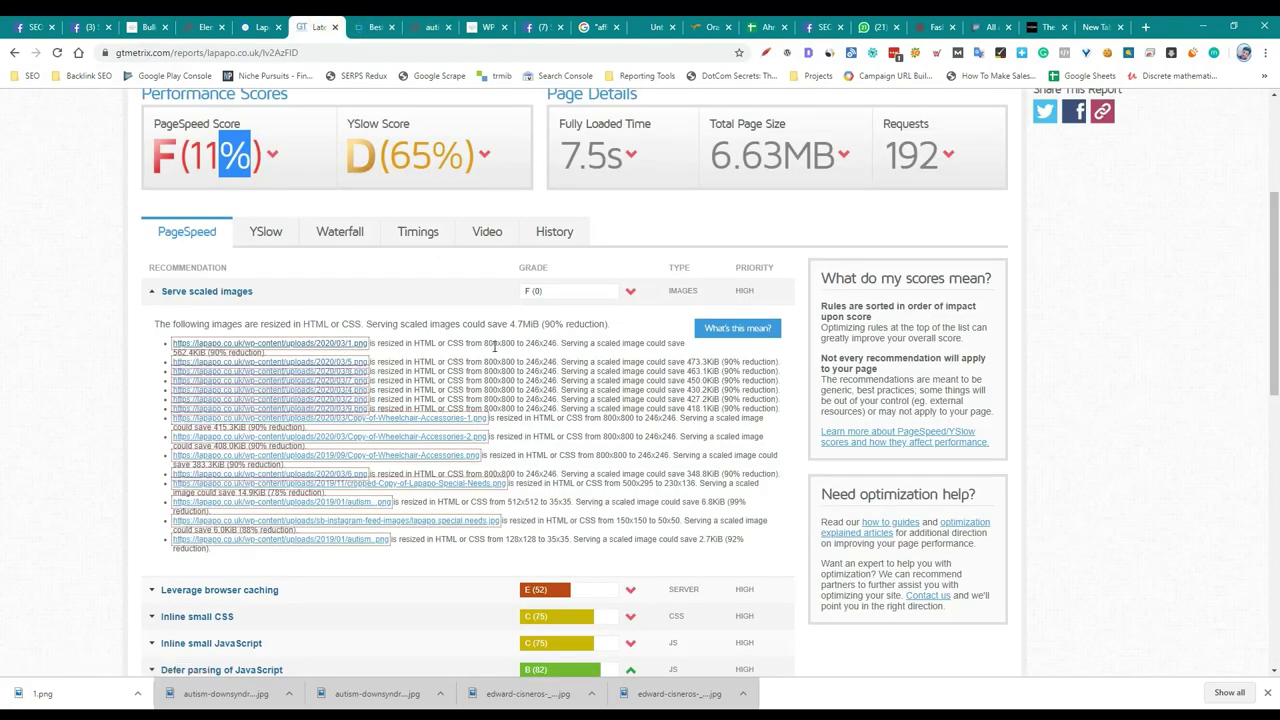
{"action": "left_click_drag", "start_coordinate": [497, 343], "coordinate": [531, 343]}
{"action": "left_click", "coordinate": [374, 24]}
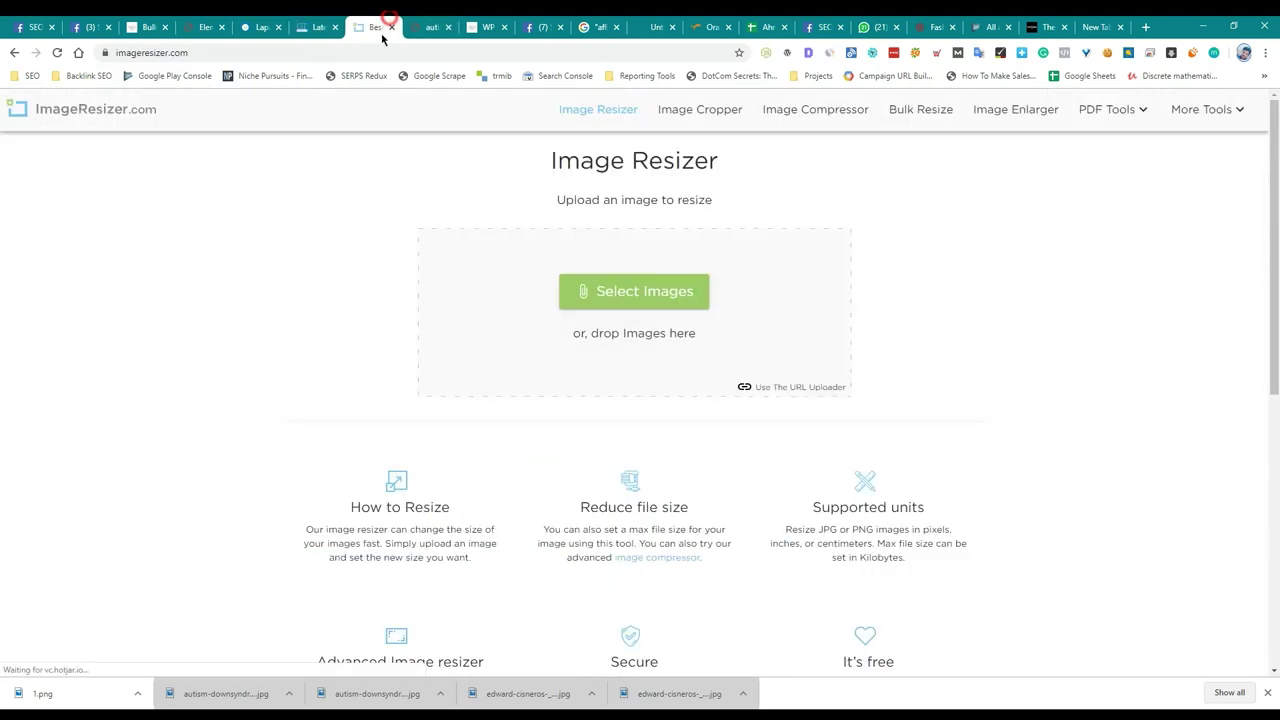
{"action": "left_click_drag", "start_coordinate": [45, 693], "coordinate": [487, 349]}
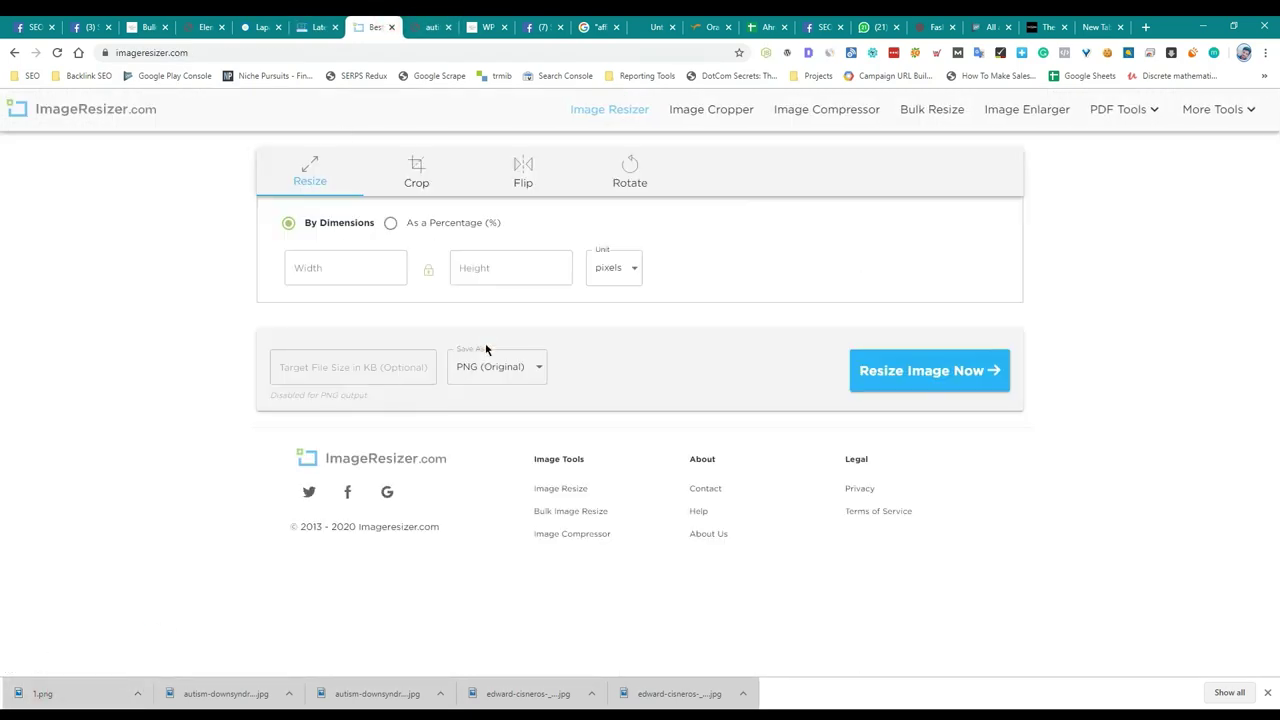
Rearrange the browser tabs so the GTmetrix report sits between Elementor and ImageResizer.
{"action": "left_click", "coordinate": [430, 26]}
{"action": "left_click", "coordinate": [374, 24]}
{"action": "left_click", "coordinate": [312, 24]}
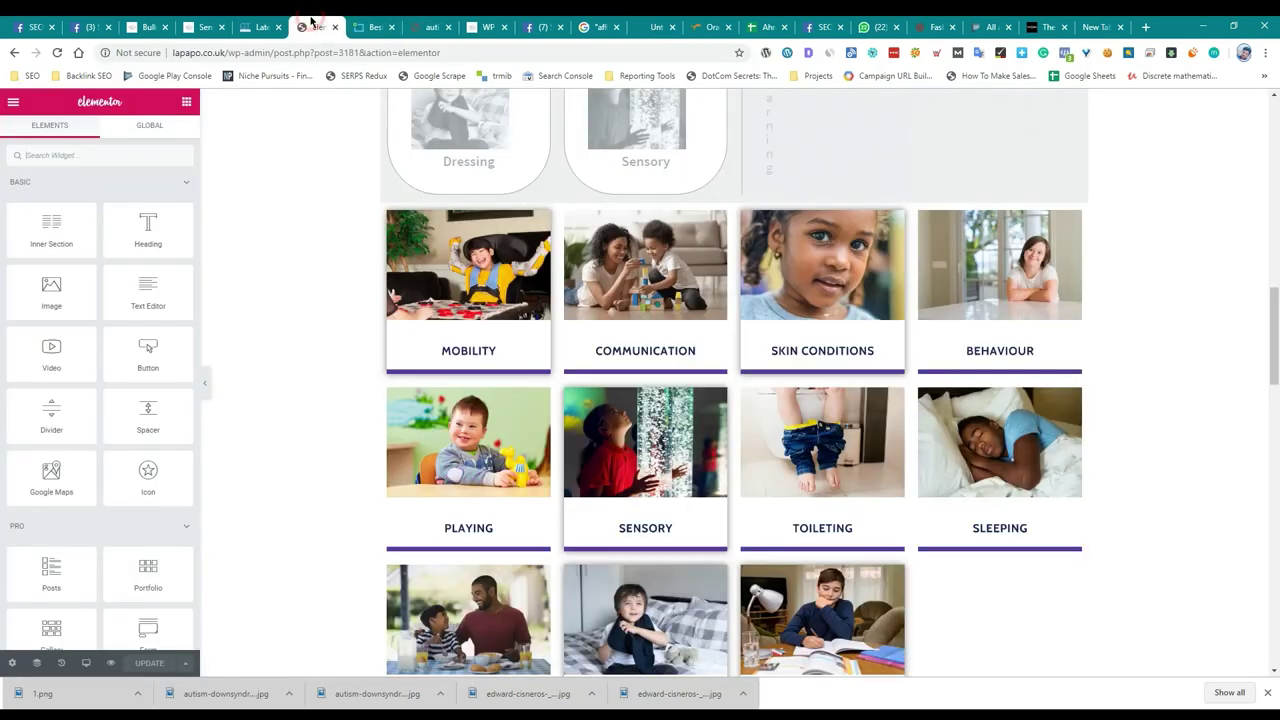
{"action": "left_click", "coordinate": [374, 24]}
{"action": "left_click_drag", "start_coordinate": [262, 24], "coordinate": [325, 20]}
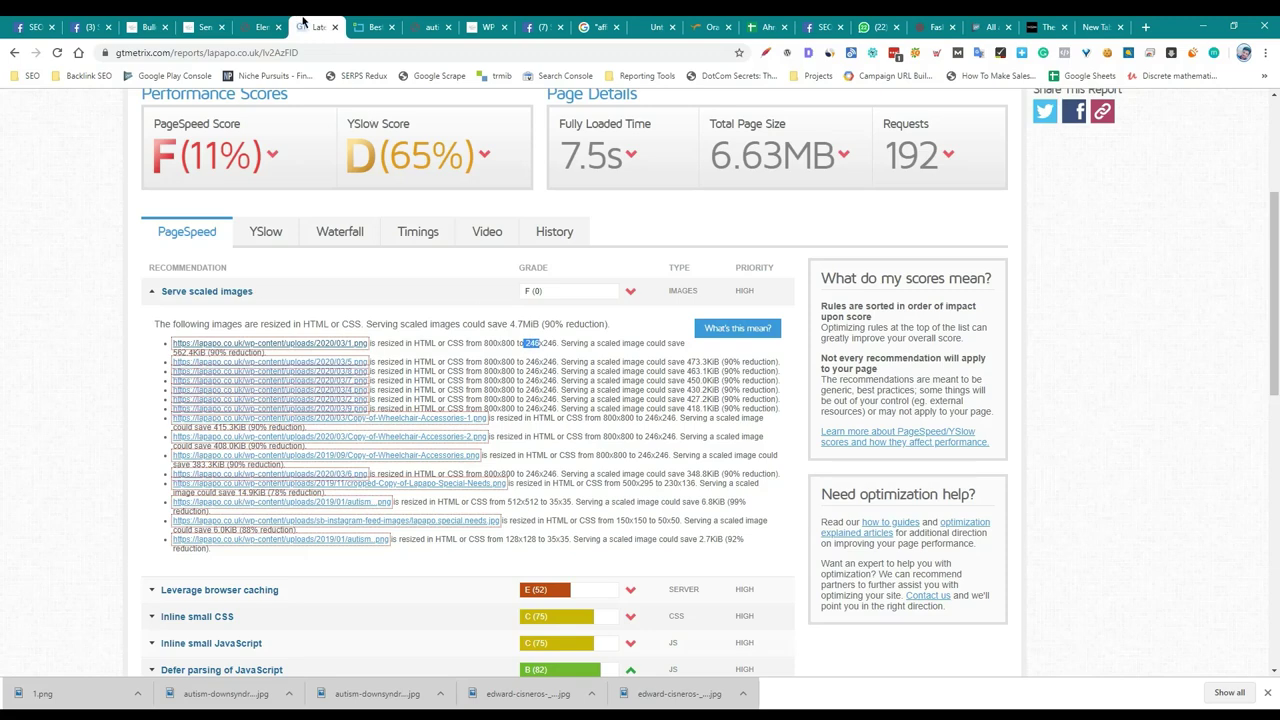
Resize 1.png to 246 x 246 pixels in ImageResizer and save it over the existing 1.png in Downloads.
{"action": "left_click", "coordinate": [367, 22]}
{"action": "left_click", "coordinate": [336, 276]}
{"action": "type", "text": "246"}
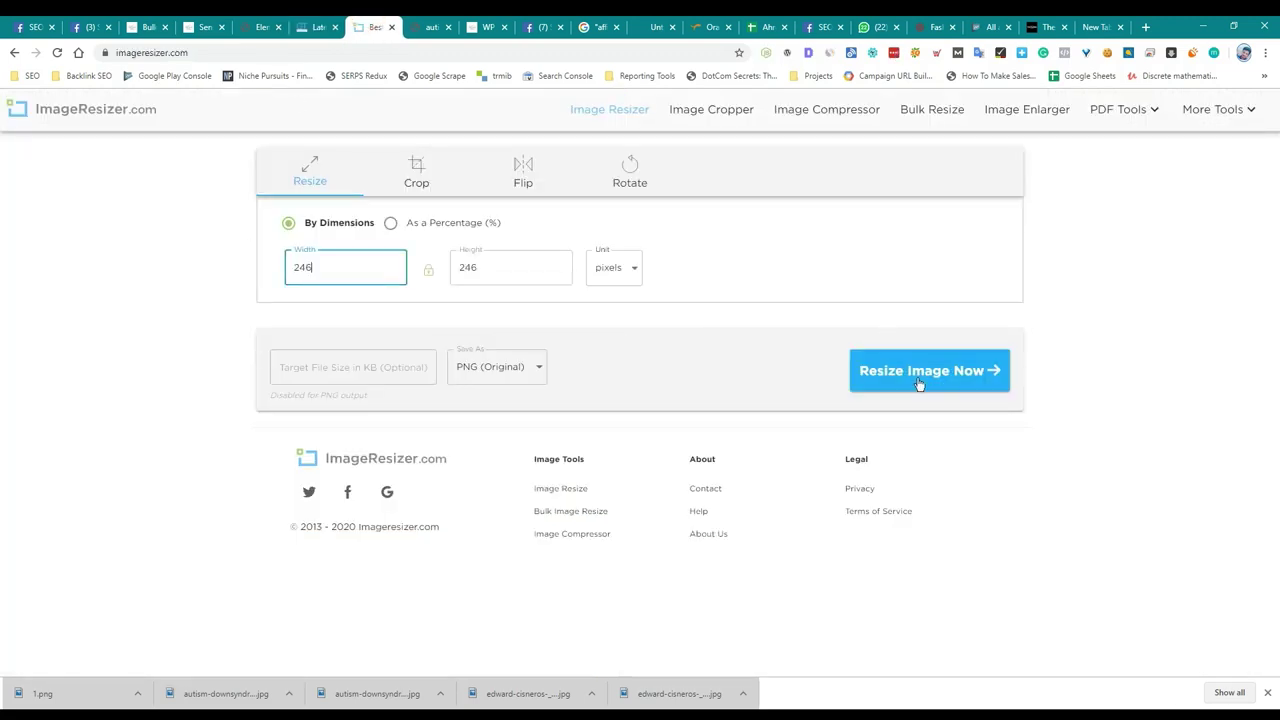
{"action": "left_click", "coordinate": [920, 378]}
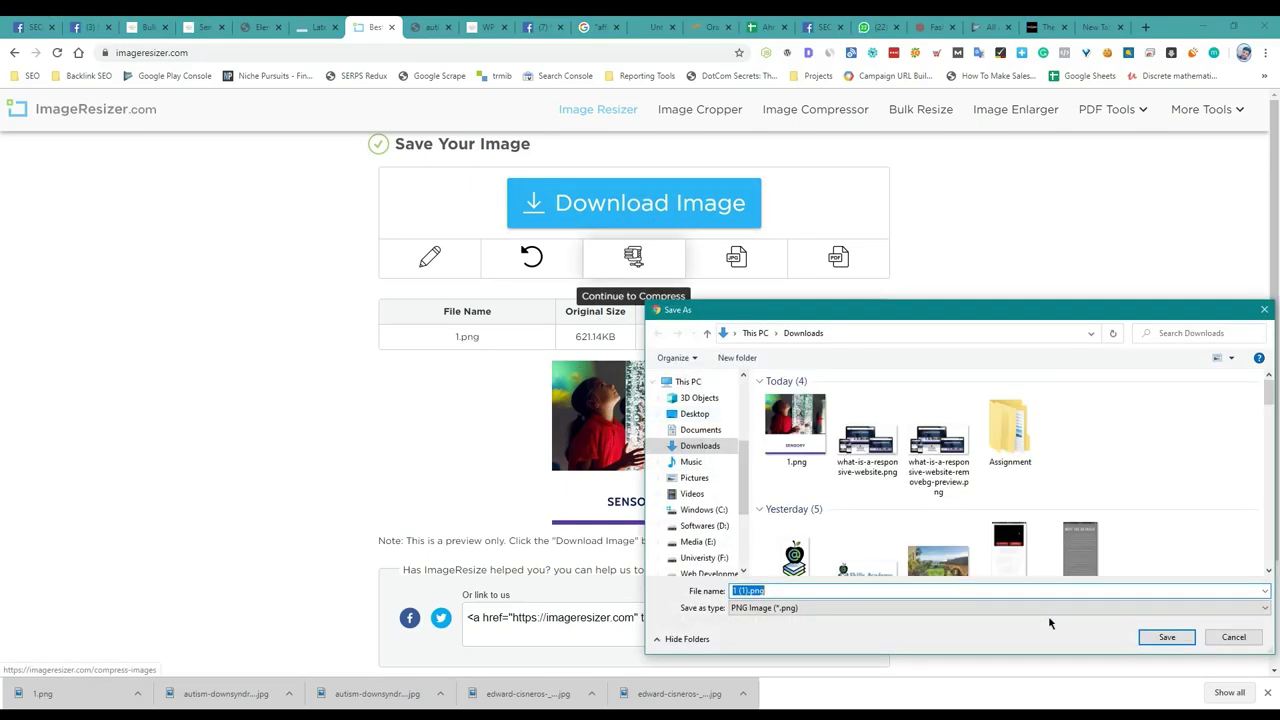
{"action": "double_click", "coordinate": [795, 425]}
{"action": "left_click", "coordinate": [680, 372]}
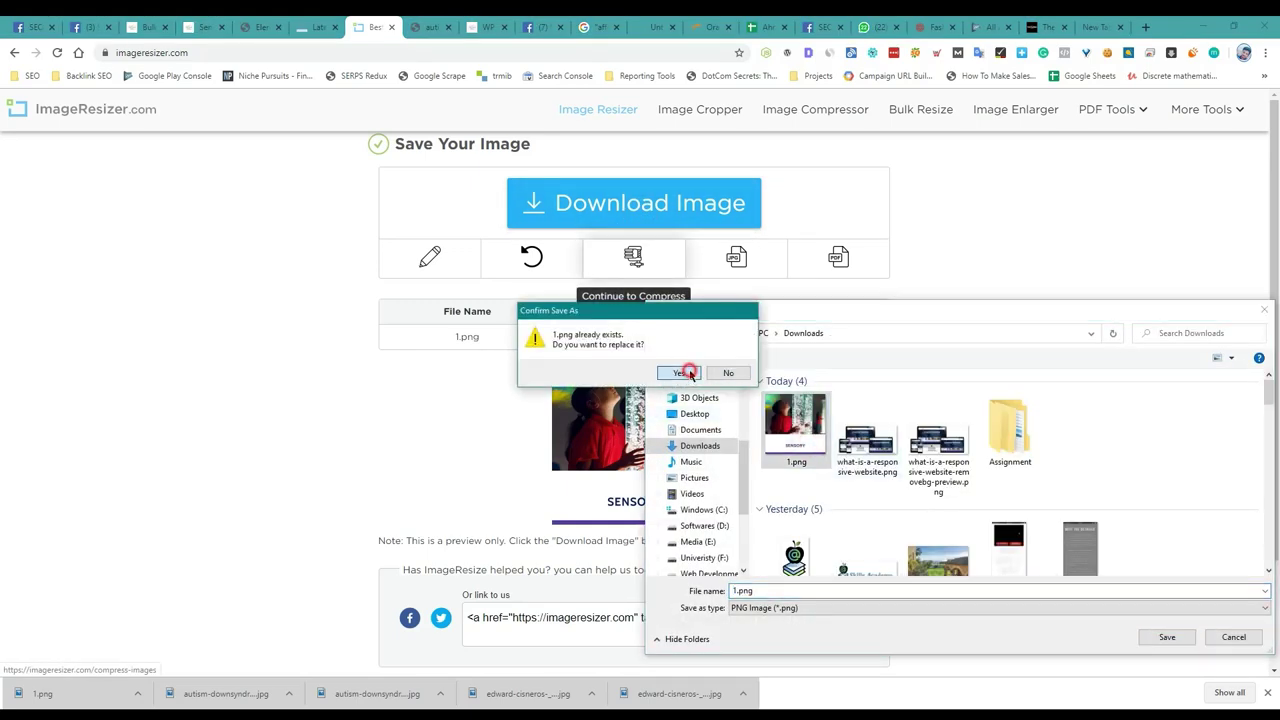
Replace the Sensory category image in Elementor with the resized 1.png uploaded from the downloads.
{"action": "left_click", "coordinate": [316, 26]}
{"action": "left_click", "coordinate": [268, 26]}
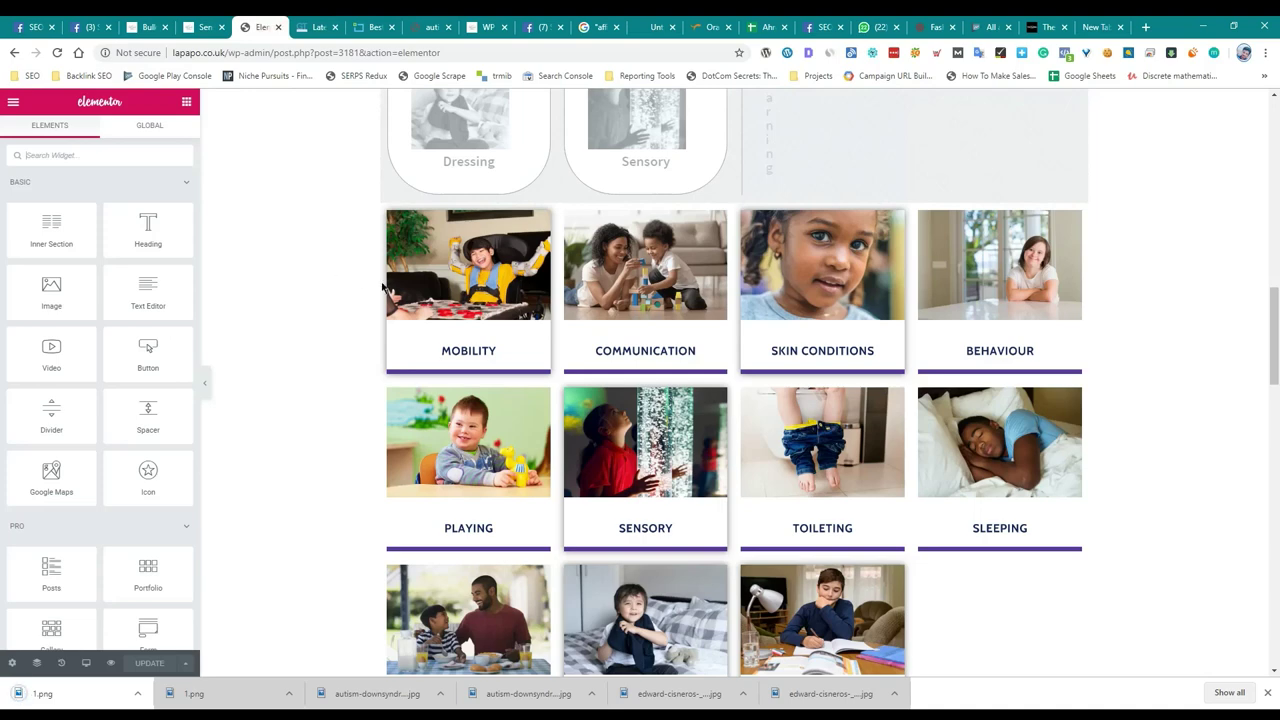
{"action": "left_click", "coordinate": [640, 446]}
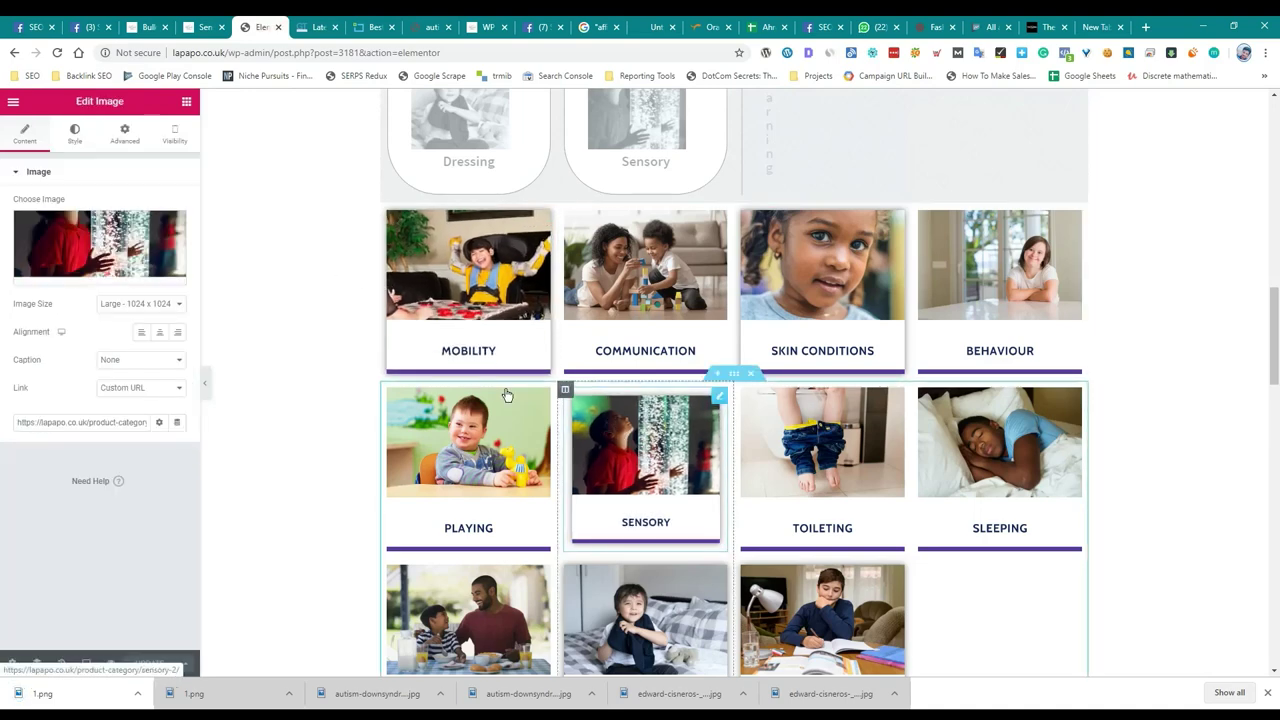
{"action": "left_click", "coordinate": [110, 262]}
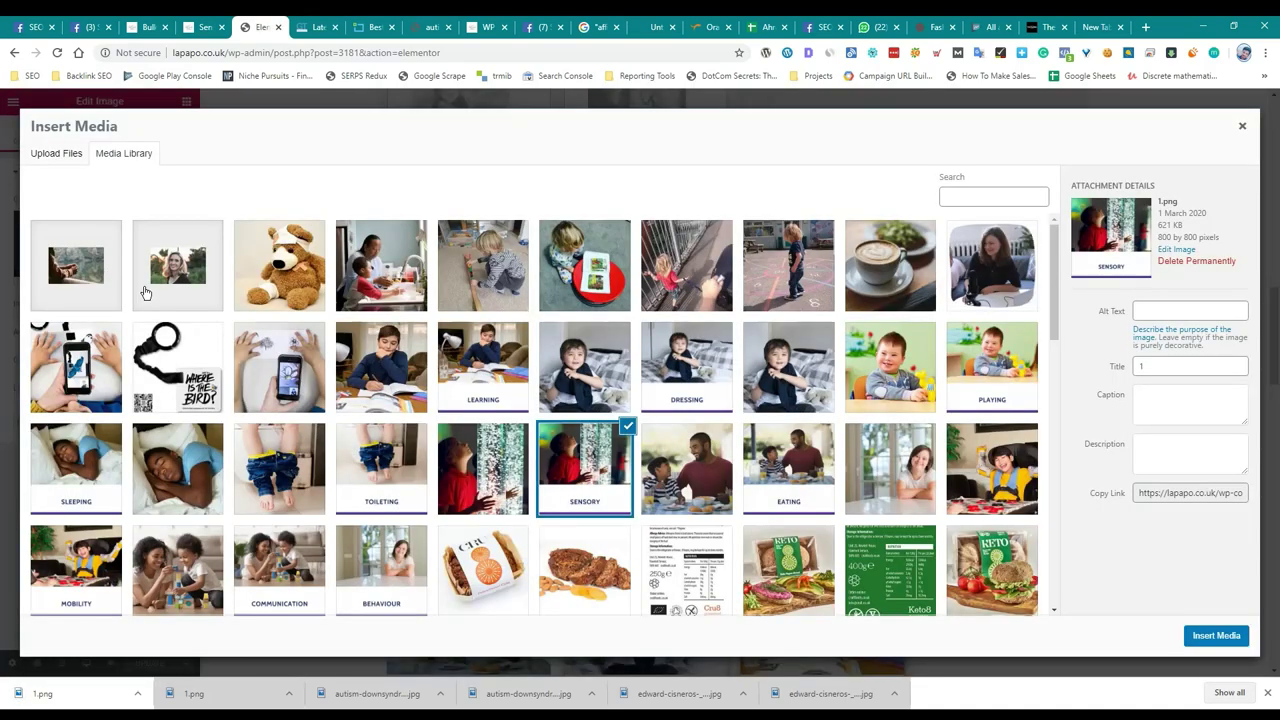
{"action": "left_click_drag", "start_coordinate": [40, 693], "coordinate": [167, 559]}
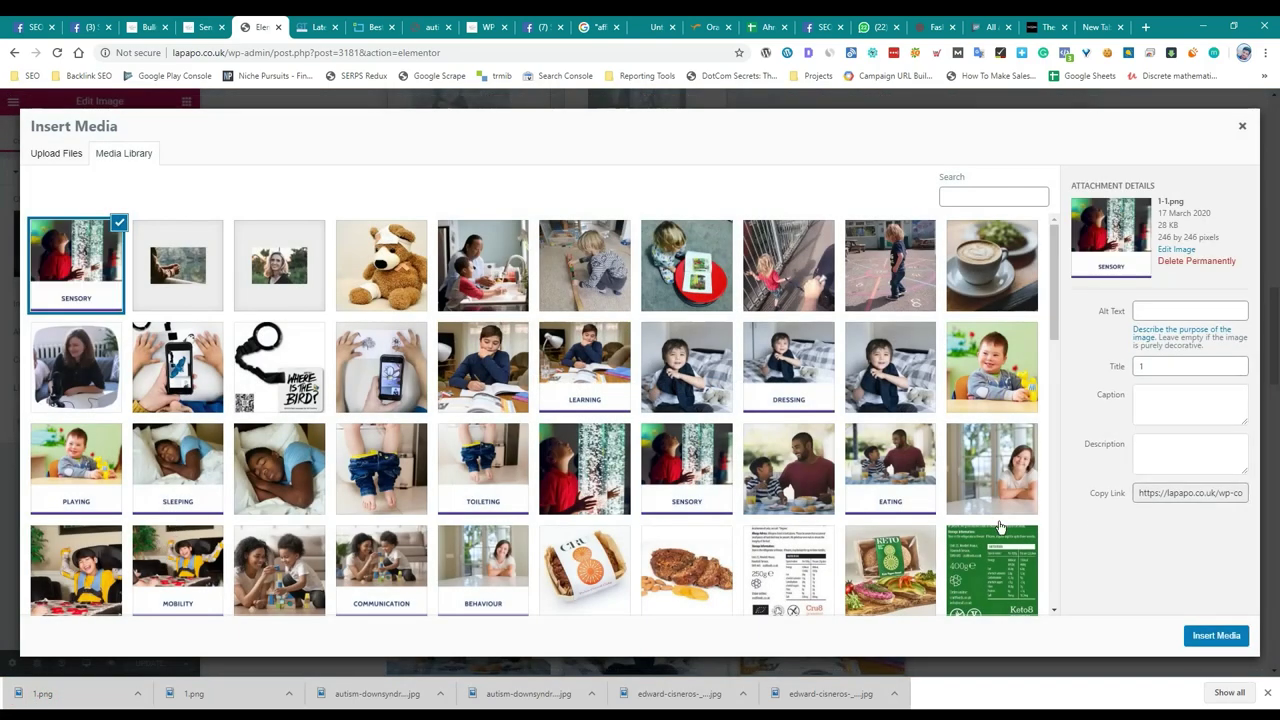
{"action": "left_click", "coordinate": [1210, 634]}
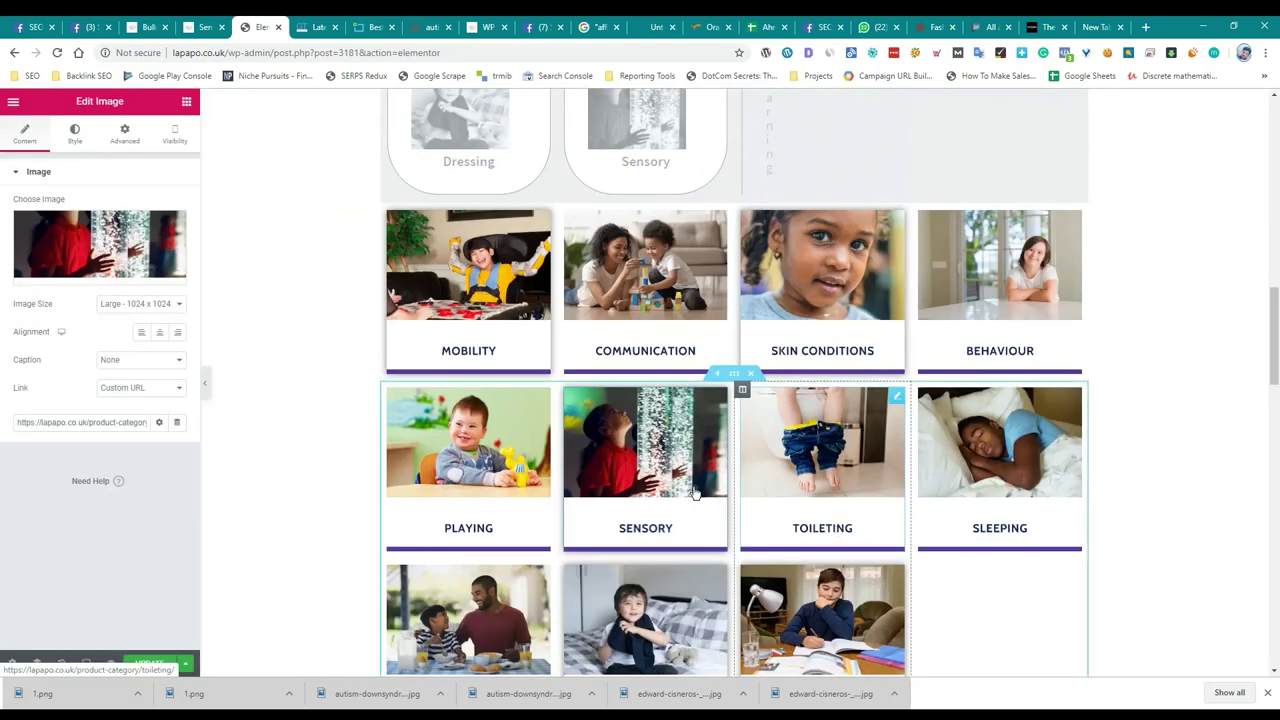
Open 5.png, 8.png, 7.png, 4.png, 2.png and 9.png from GTmetrix's scaled images list in new tabs and place ImageResizer before them.
{"action": "left_click", "coordinate": [320, 28]}
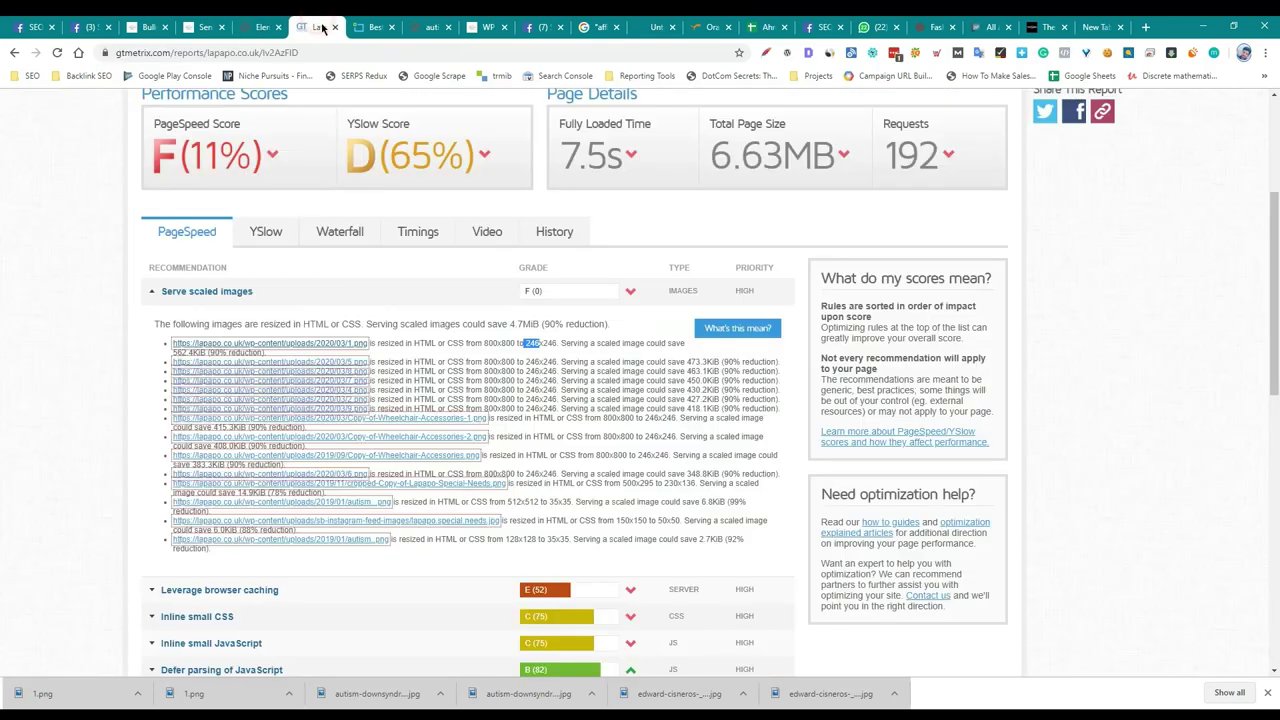
{"action": "middle_click", "coordinate": [357, 378]}
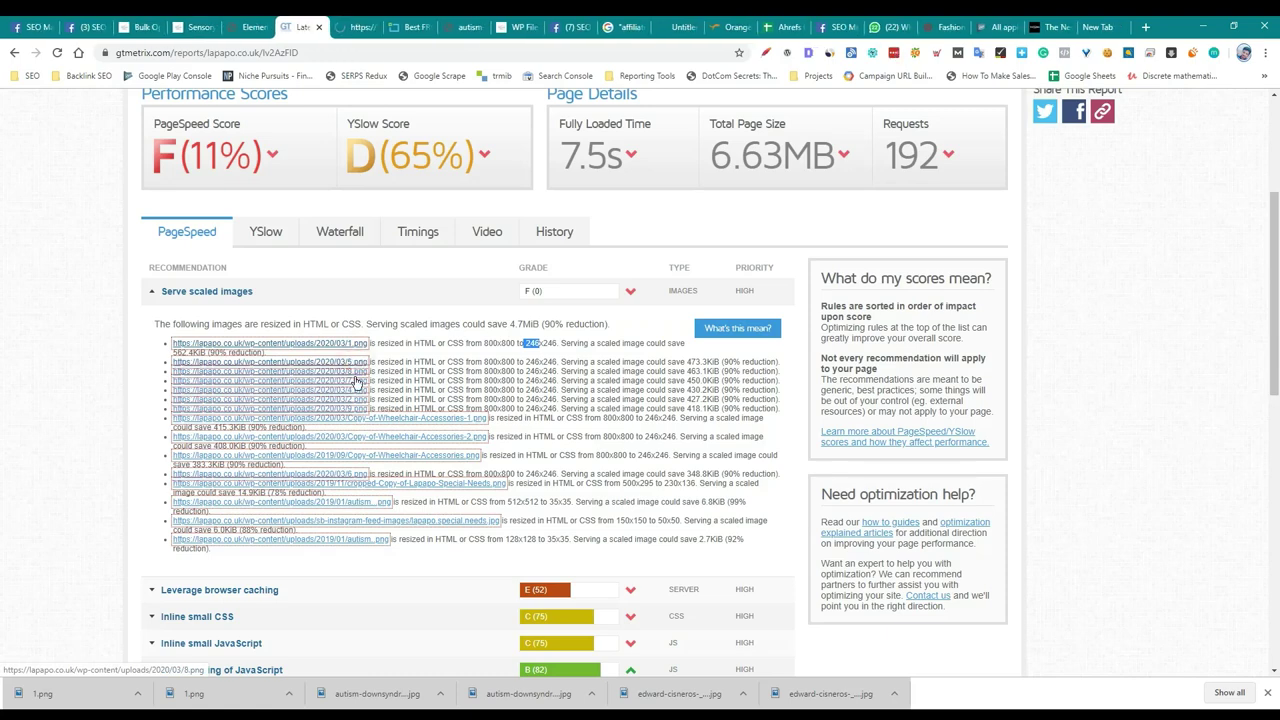
{"action": "middle_click", "coordinate": [356, 380]}
{"action": "middle_click", "coordinate": [356, 389]}
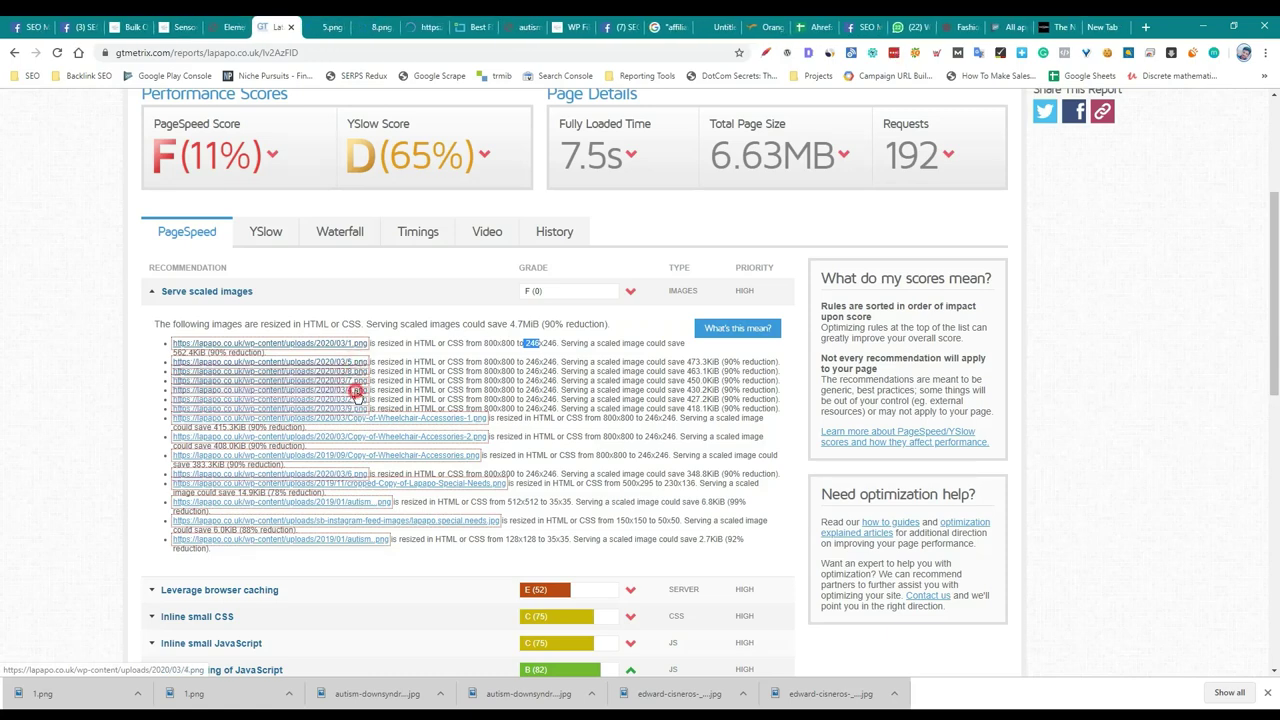
{"action": "middle_click", "coordinate": [357, 398]}
{"action": "middle_click", "coordinate": [357, 408]}
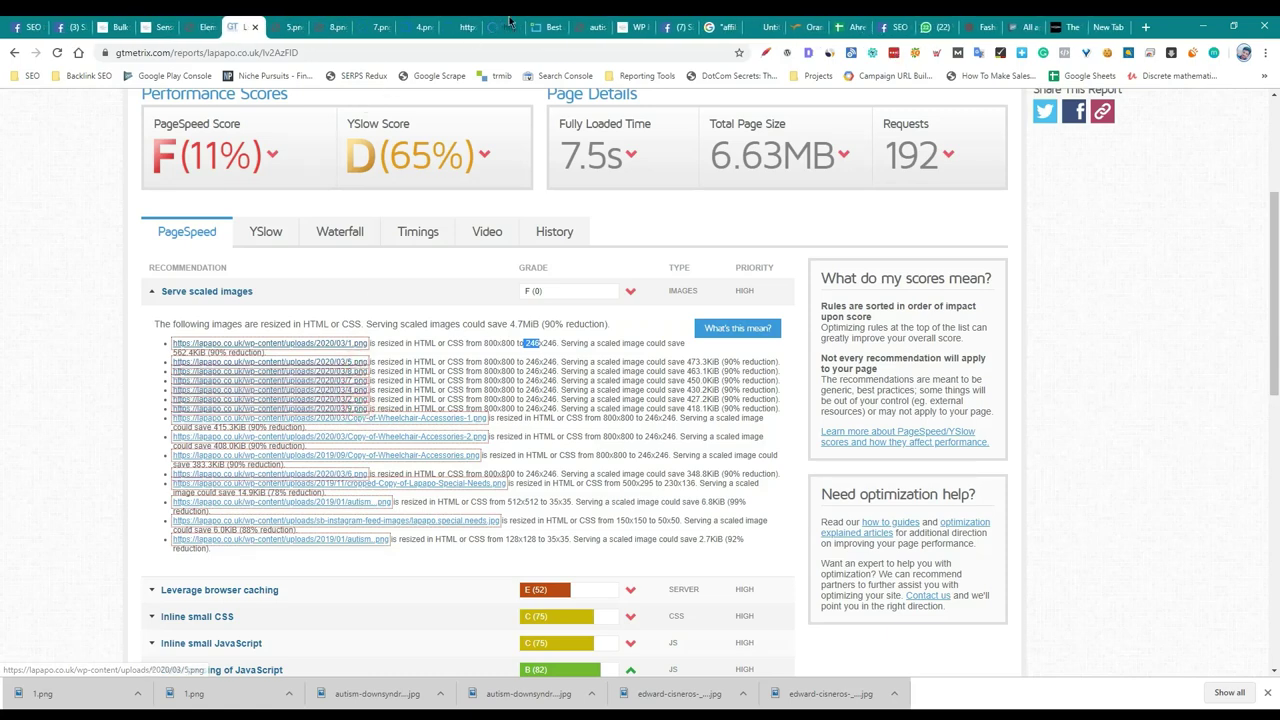
{"action": "left_click", "coordinate": [548, 24]}
{"action": "left_click_drag", "start_coordinate": [548, 22], "coordinate": [288, 24]}
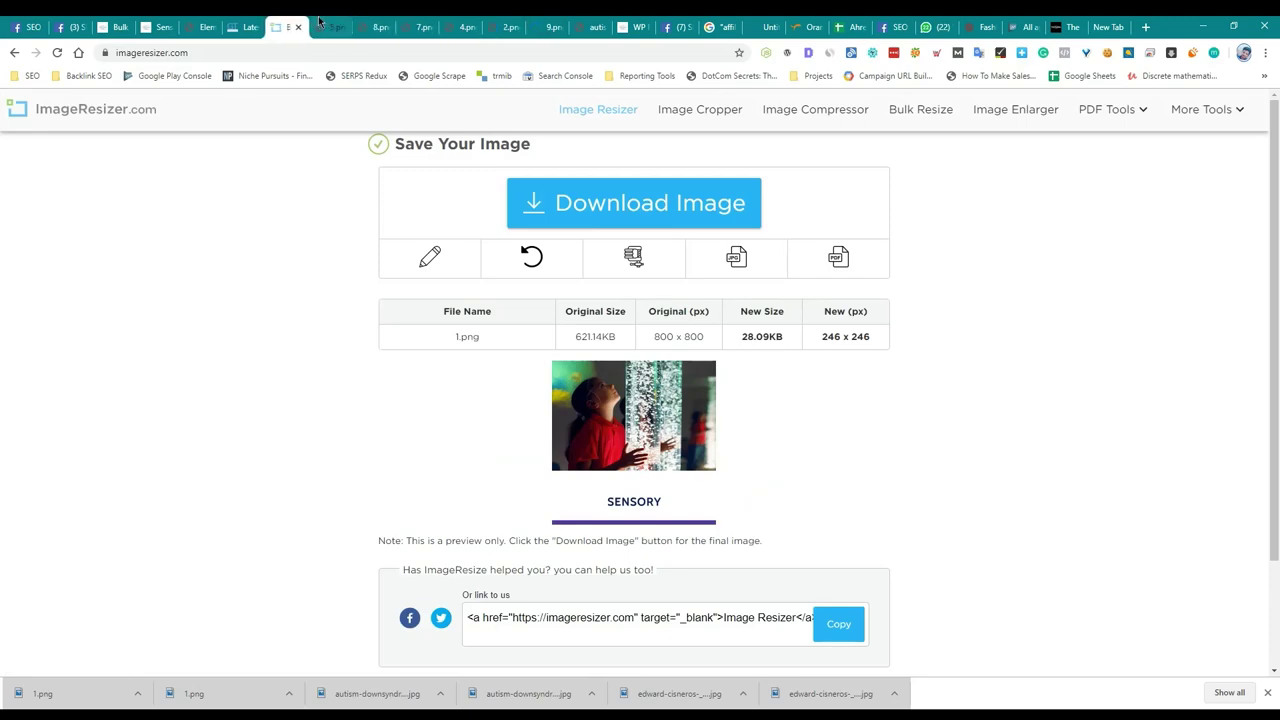
Save the full-size 5.png to Downloads and load it into ImageResizer.
{"action": "left_click", "coordinate": [312, 24]}
{"action": "left_click", "coordinate": [293, 24]}
{"action": "left_click", "coordinate": [325, 24]}
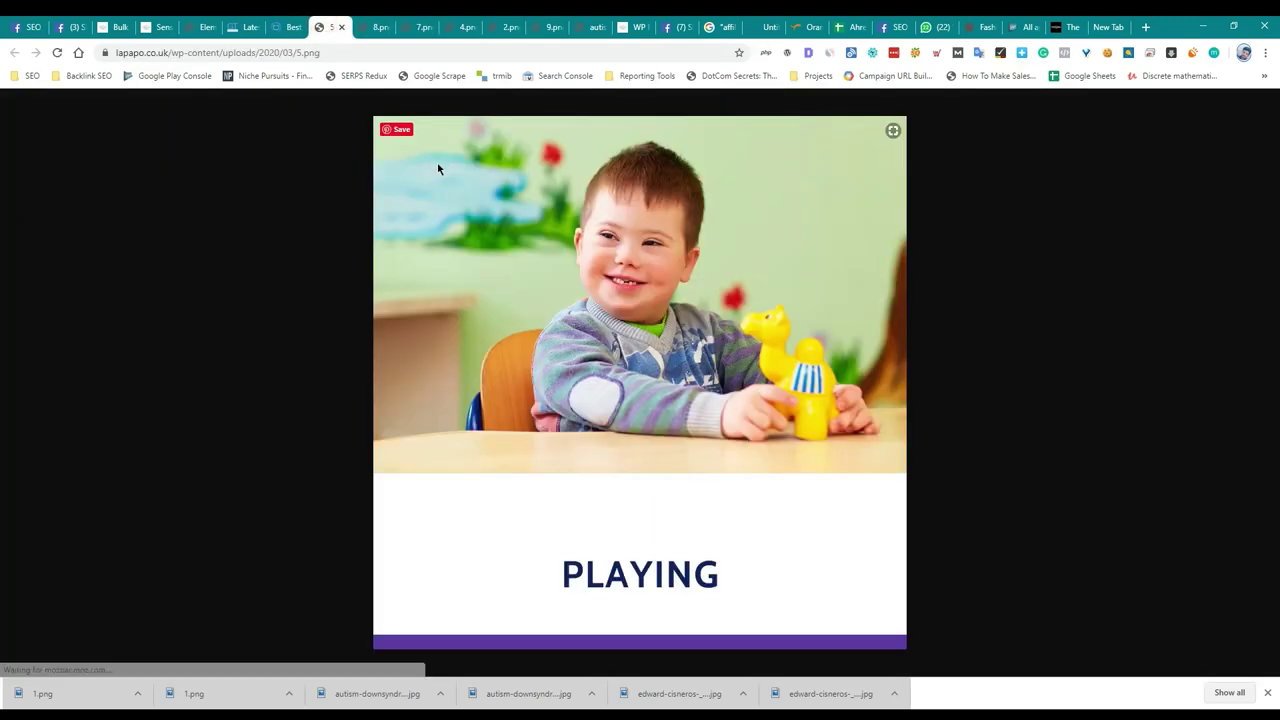
{"action": "key", "text": "ctrl+s"}
{"action": "key", "text": "Return"}
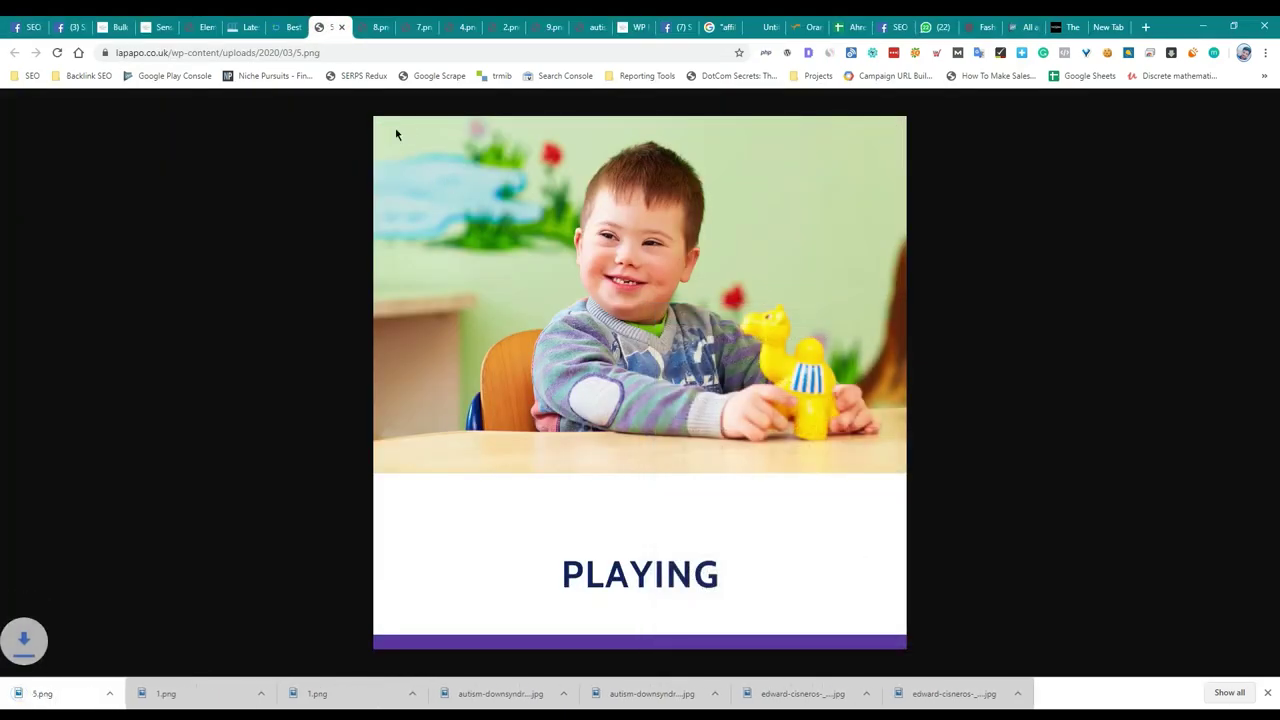
{"action": "left_click", "coordinate": [288, 24]}
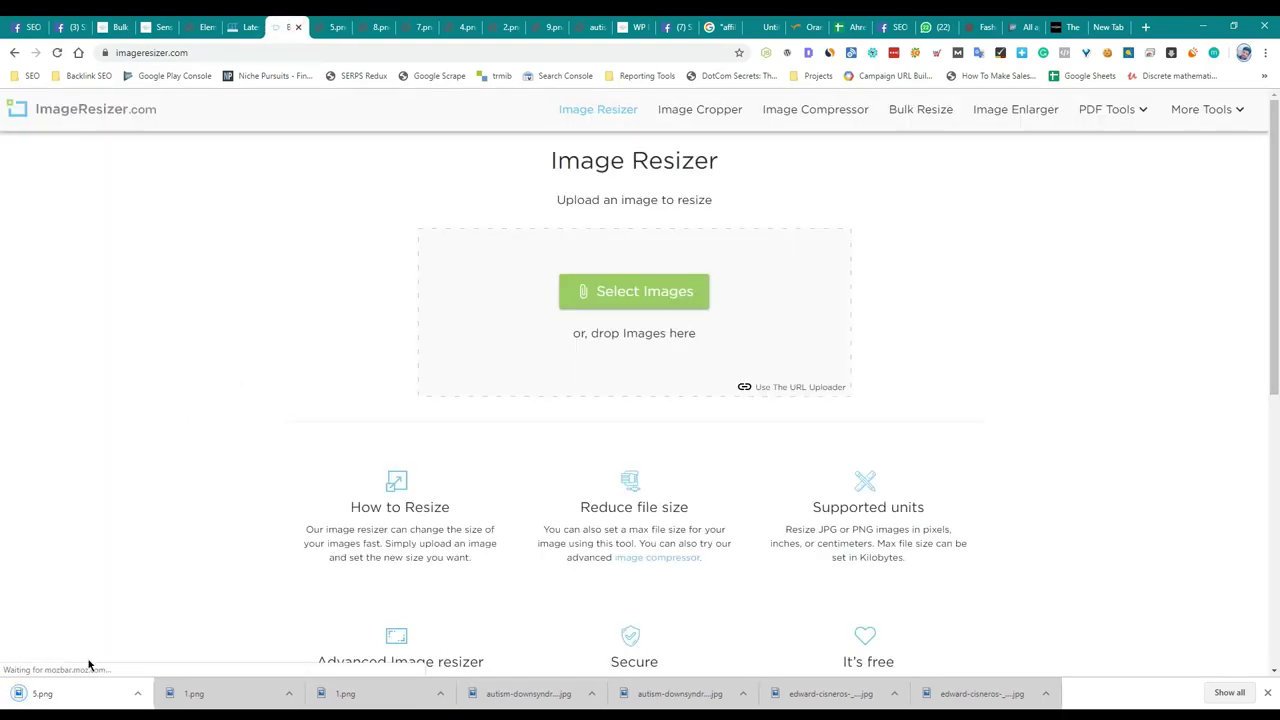
{"action": "left_click_drag", "start_coordinate": [88, 690], "coordinate": [700, 323]}
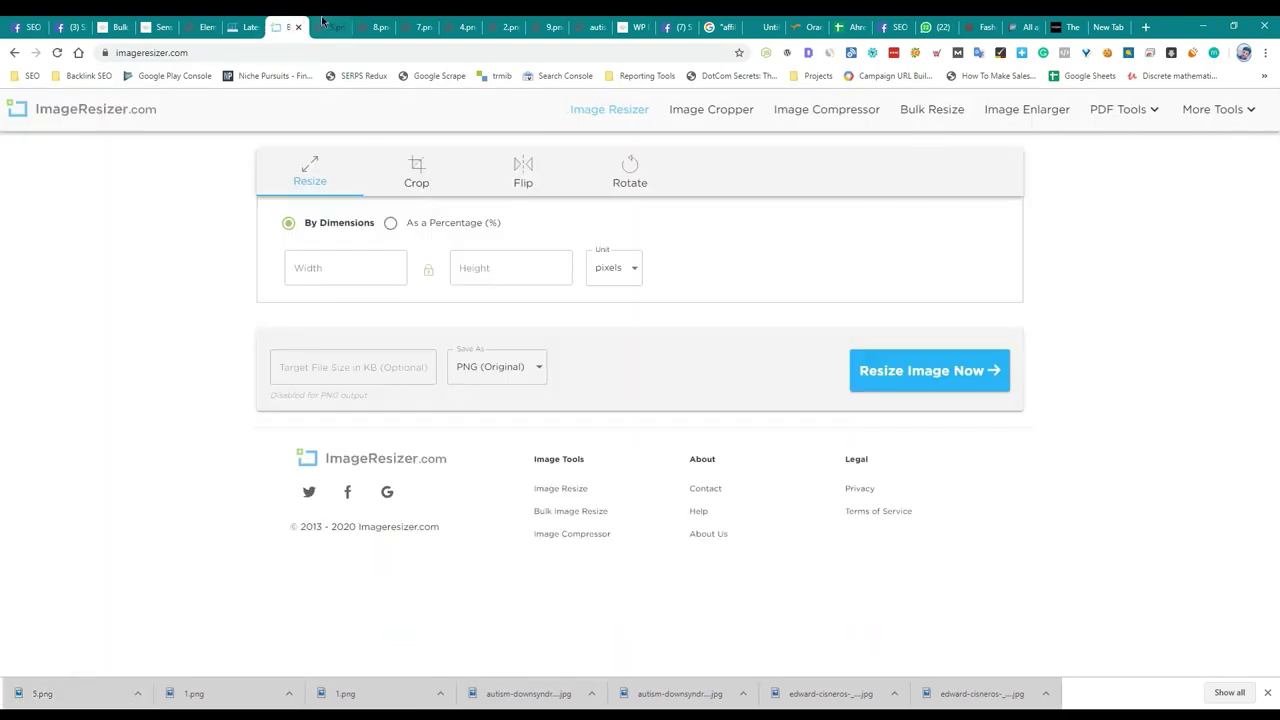
Rearrange the browser tabs so ImageResizer sits between Elementor and the GTmetrix report.
{"action": "left_click", "coordinate": [258, 24]}
{"action": "left_click", "coordinate": [238, 24]}
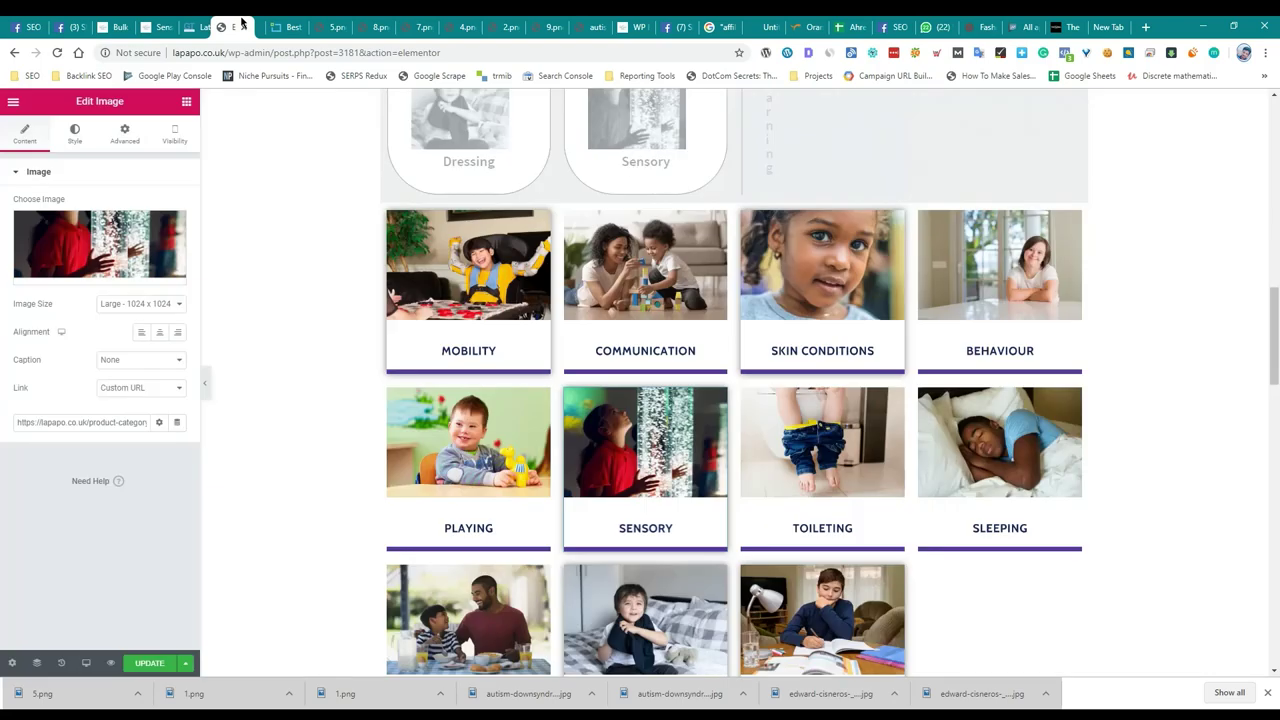
{"action": "left_click_drag", "start_coordinate": [241, 21], "coordinate": [258, 24]}
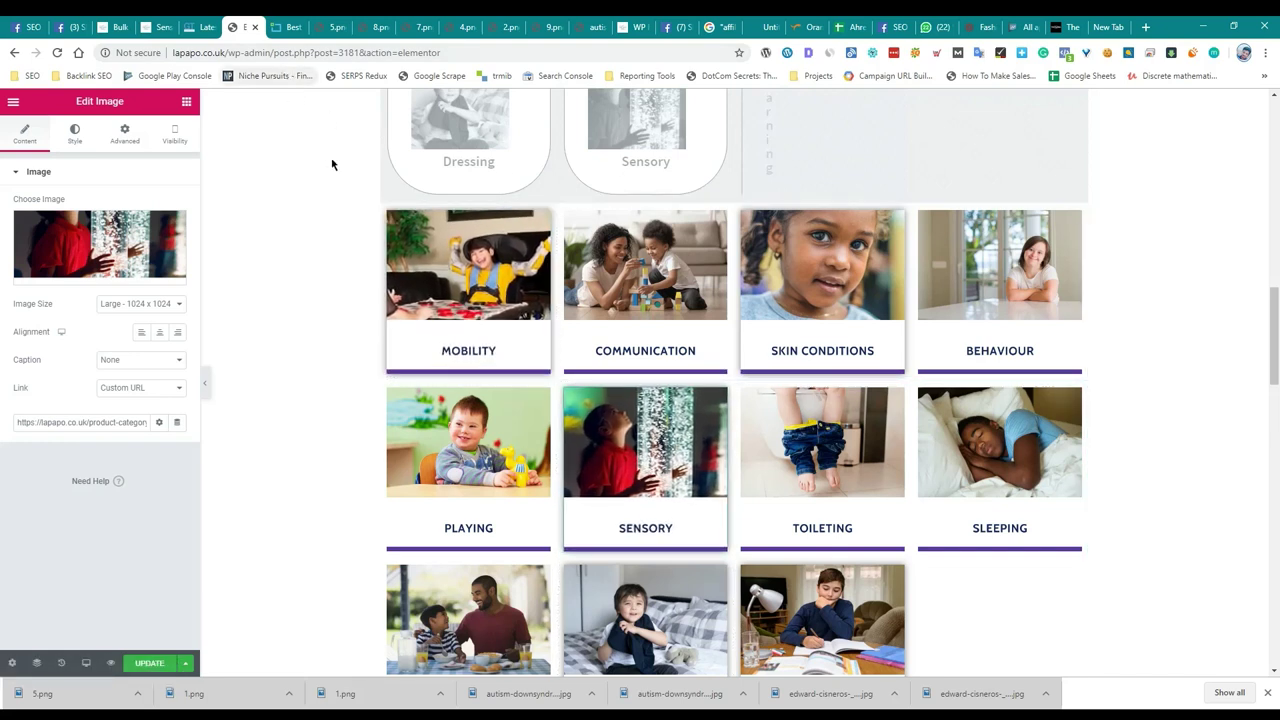
{"action": "left_click", "coordinate": [278, 22]}
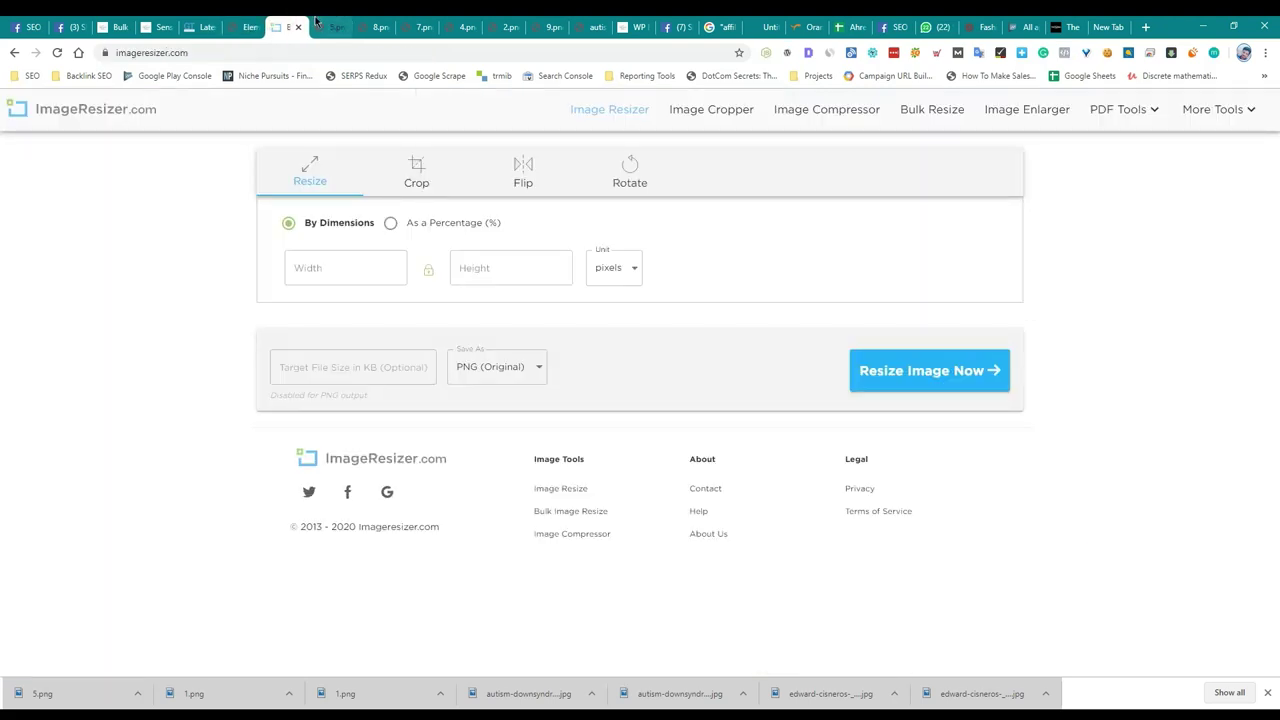
{"action": "left_click", "coordinate": [313, 22]}
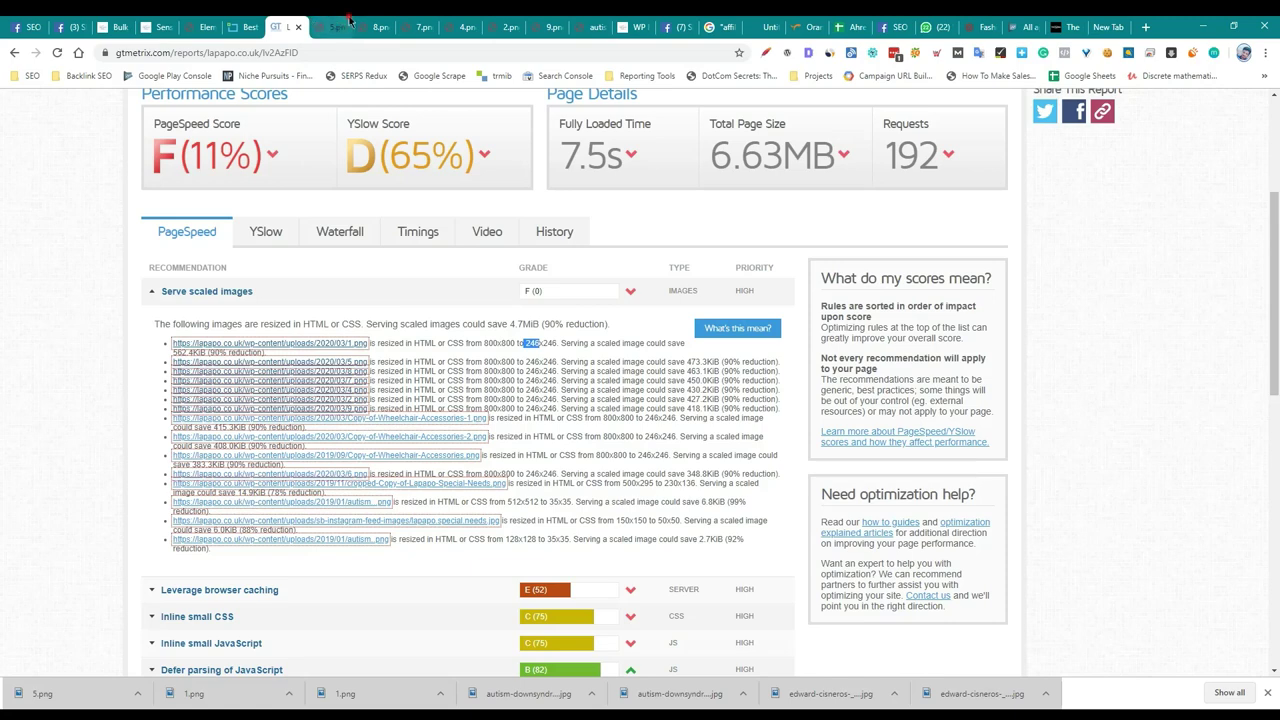
{"action": "left_click", "coordinate": [337, 22]}
{"action": "left_click", "coordinate": [276, 22]}
Resize 5.png to 246 x 246 pixels in ImageResizer and save it over the existing 5.png in Downloads.
{"action": "left_click", "coordinate": [248, 22]}
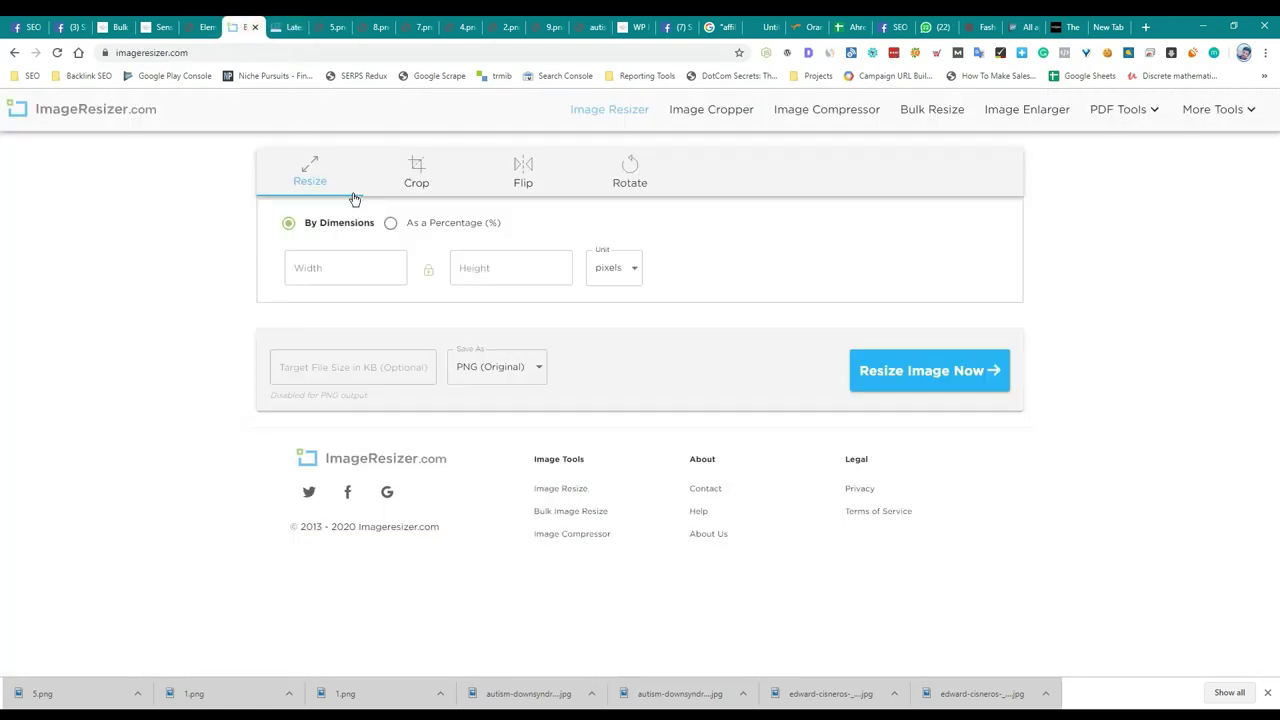
{"action": "left_click", "coordinate": [339, 252]}
{"action": "type", "text": "246"}
{"action": "left_click", "coordinate": [914, 340]}
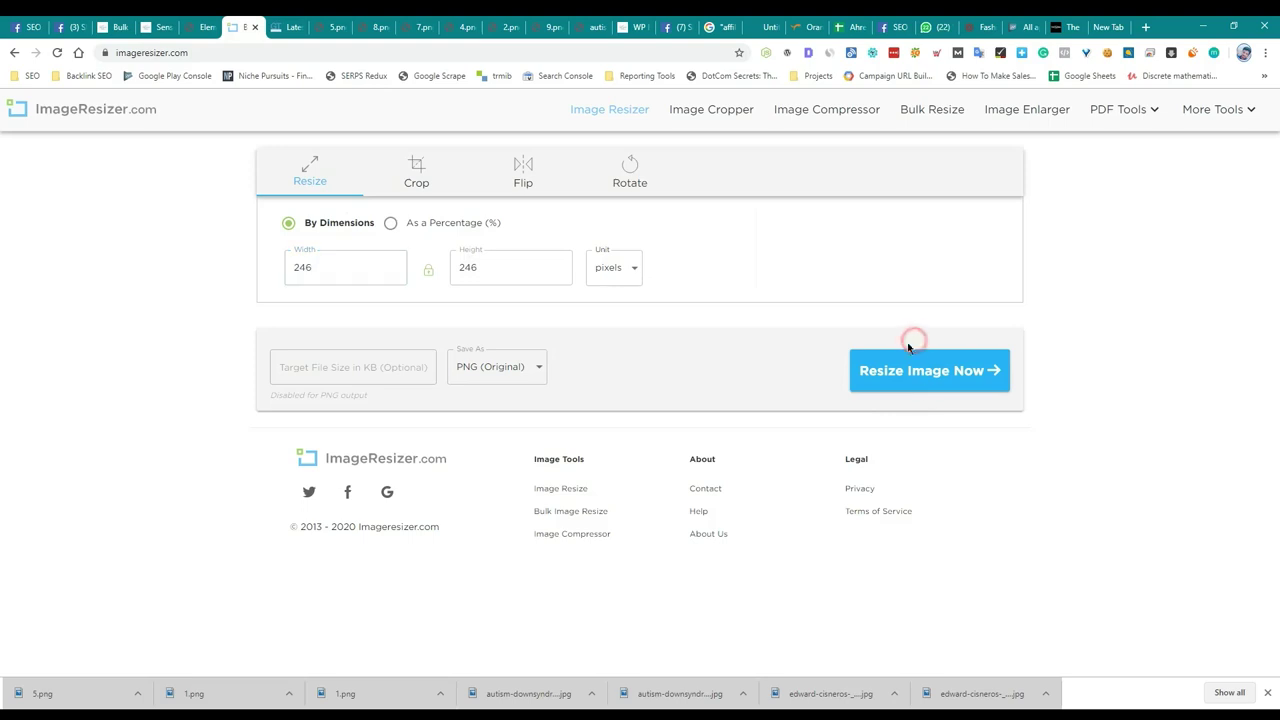
{"action": "left_click", "coordinate": [905, 360]}
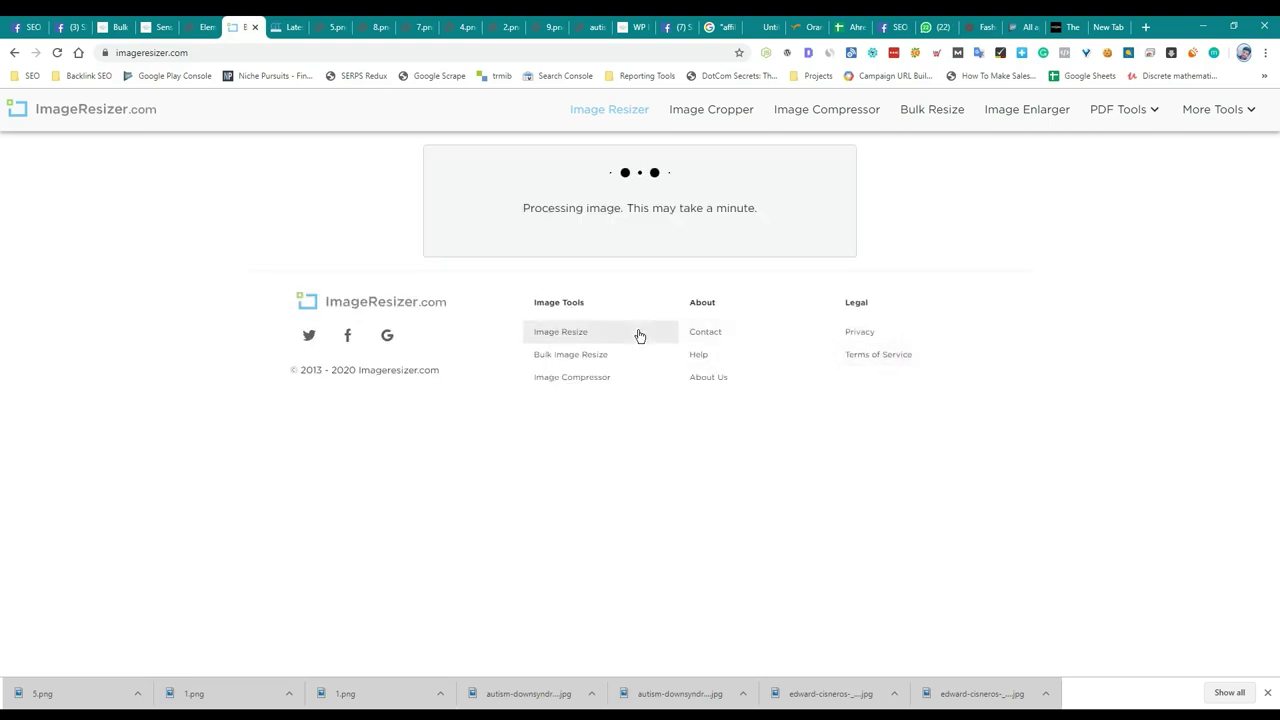
{"action": "left_click", "coordinate": [571, 215]}
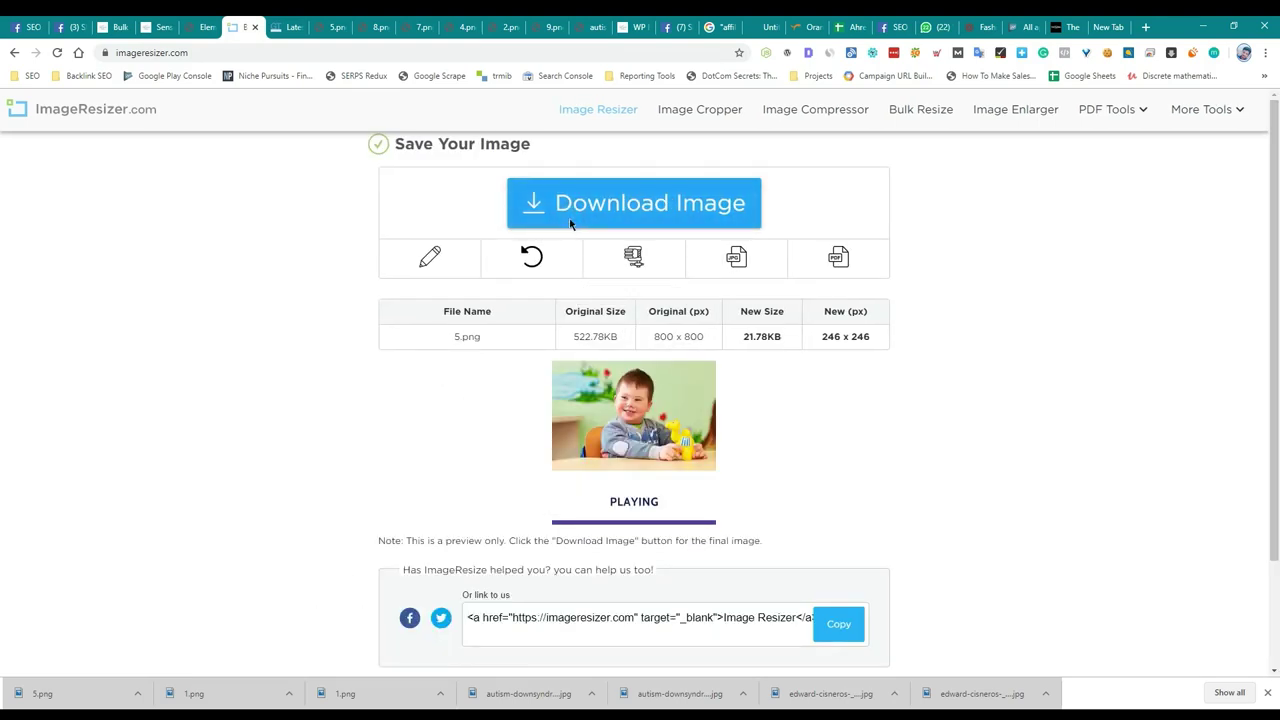
{"action": "double_click", "coordinate": [796, 430]}
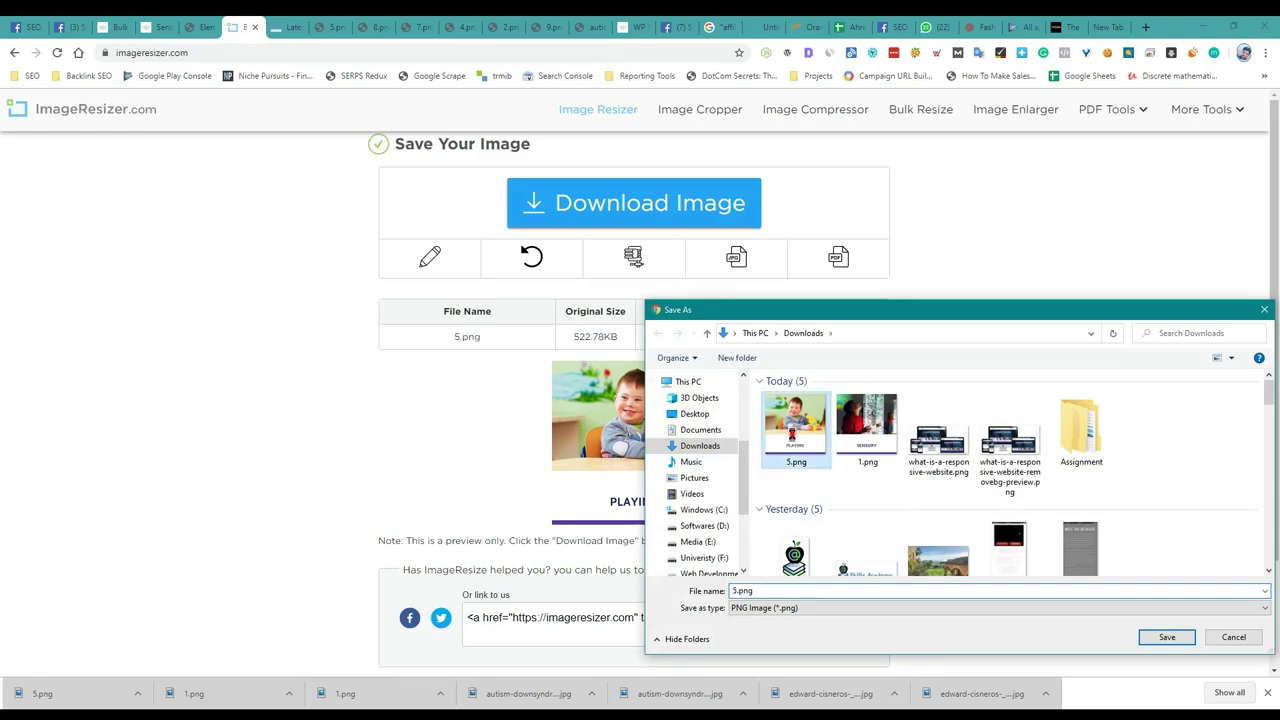
{"action": "left_click", "coordinate": [678, 372]}
In Elementor, replace the Playing tile's image with the resized 5.png by uploading it from Downloads to the media library and inserting it.
{"action": "left_click", "coordinate": [195, 27]}
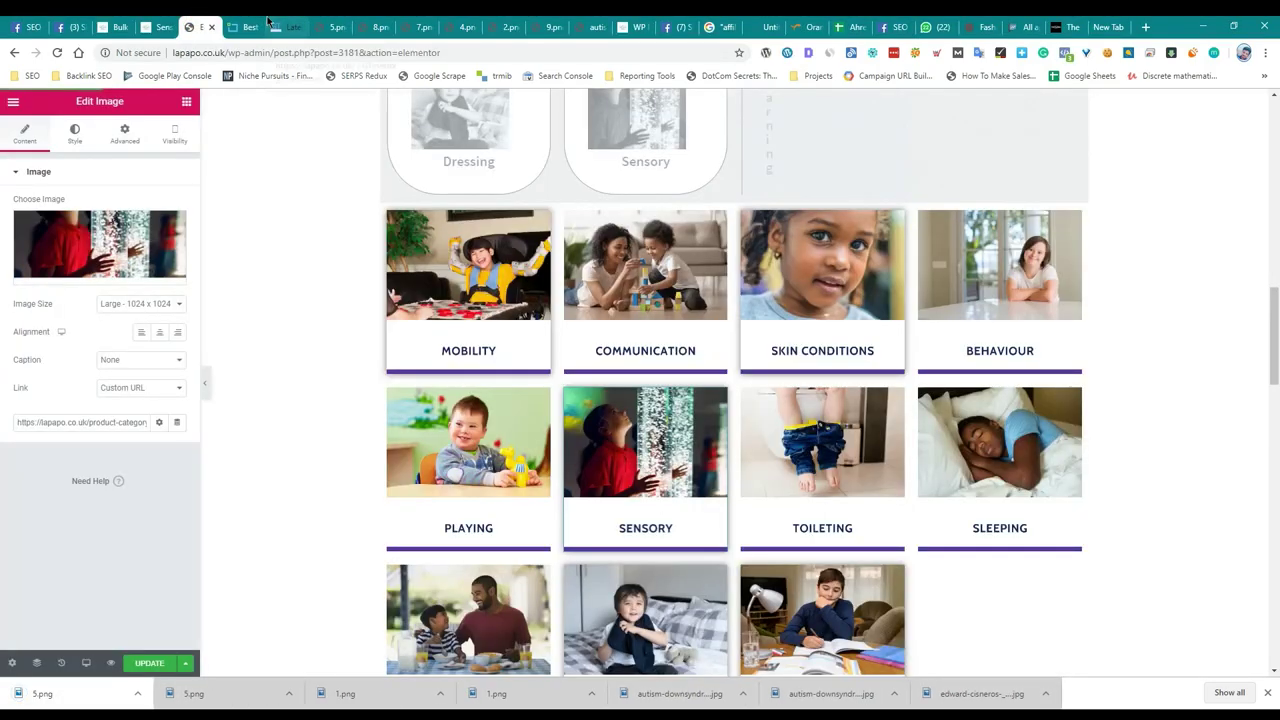
{"action": "left_click", "coordinate": [276, 24]}
{"action": "left_click", "coordinate": [199, 22]}
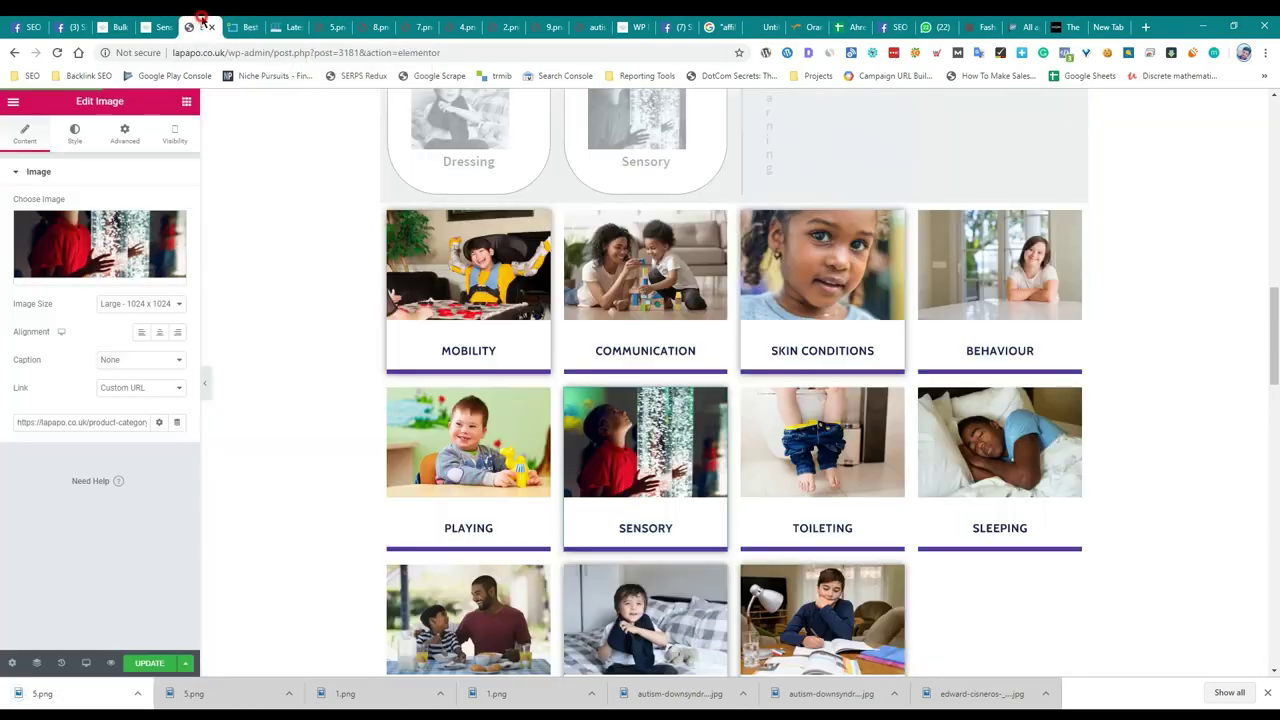
{"action": "left_click", "coordinate": [495, 440]}
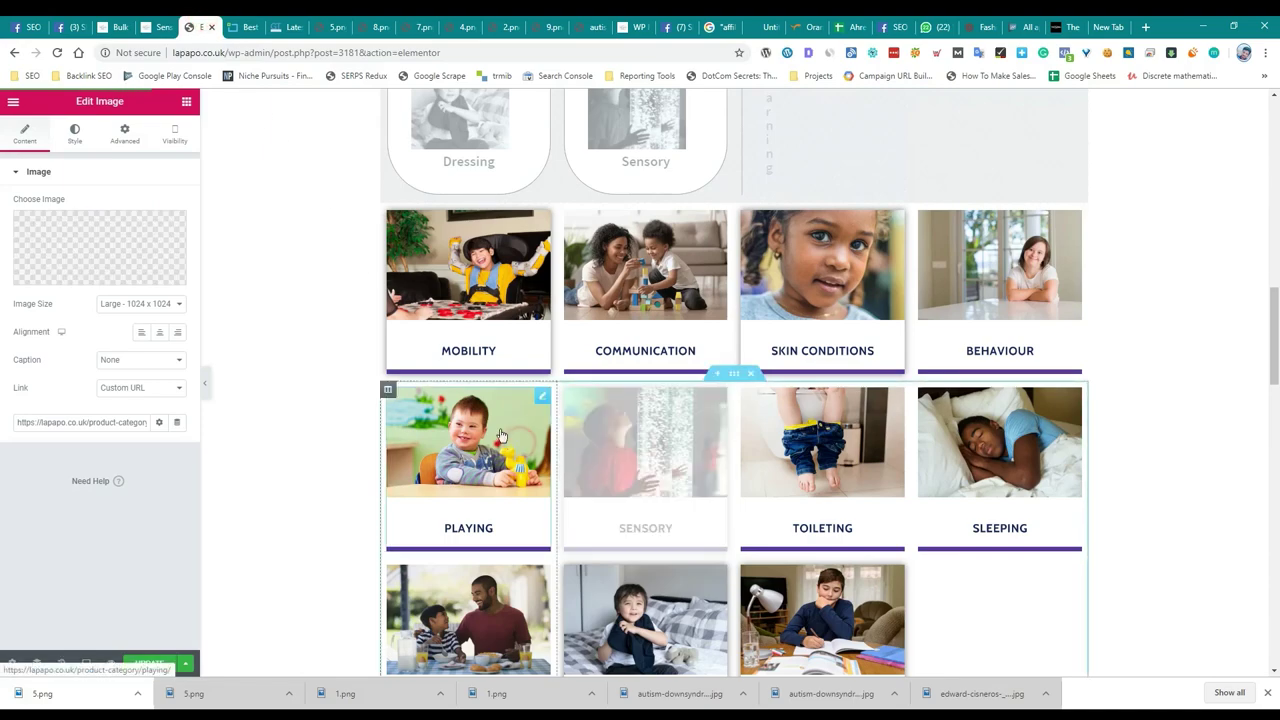
{"action": "left_click", "coordinate": [56, 268]}
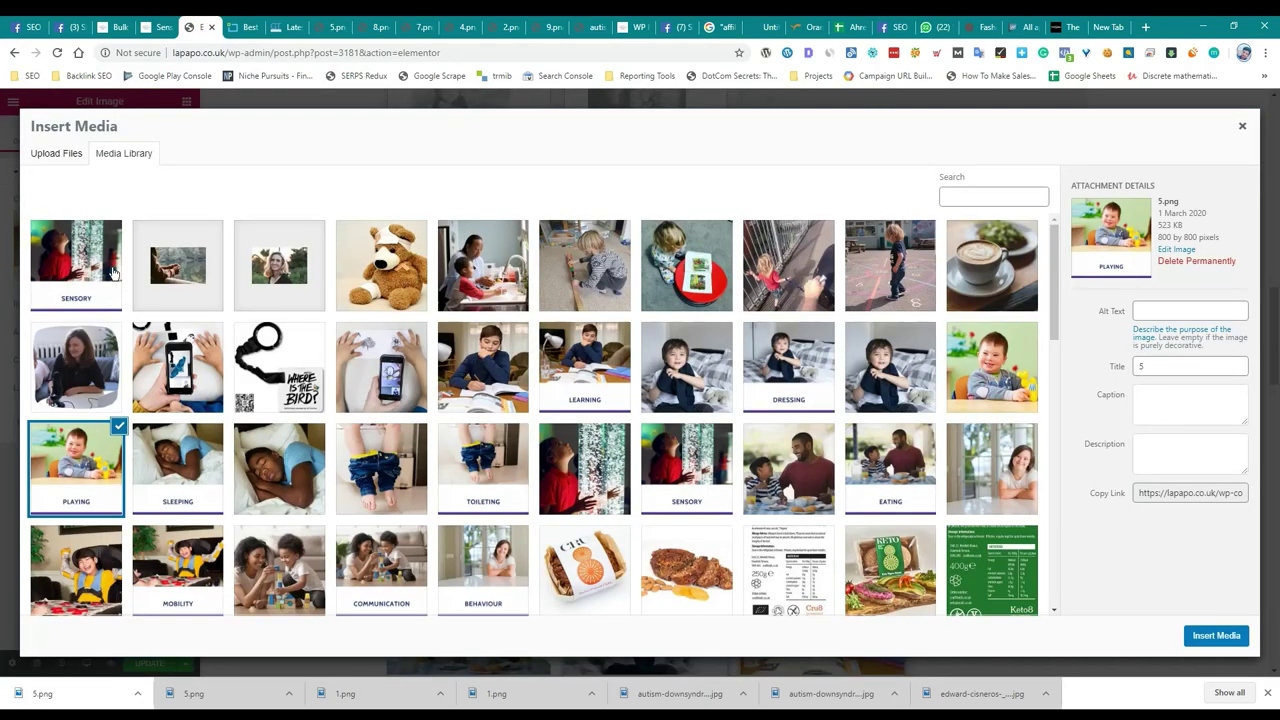
{"action": "left_click_drag", "start_coordinate": [108, 690], "coordinate": [340, 490]}
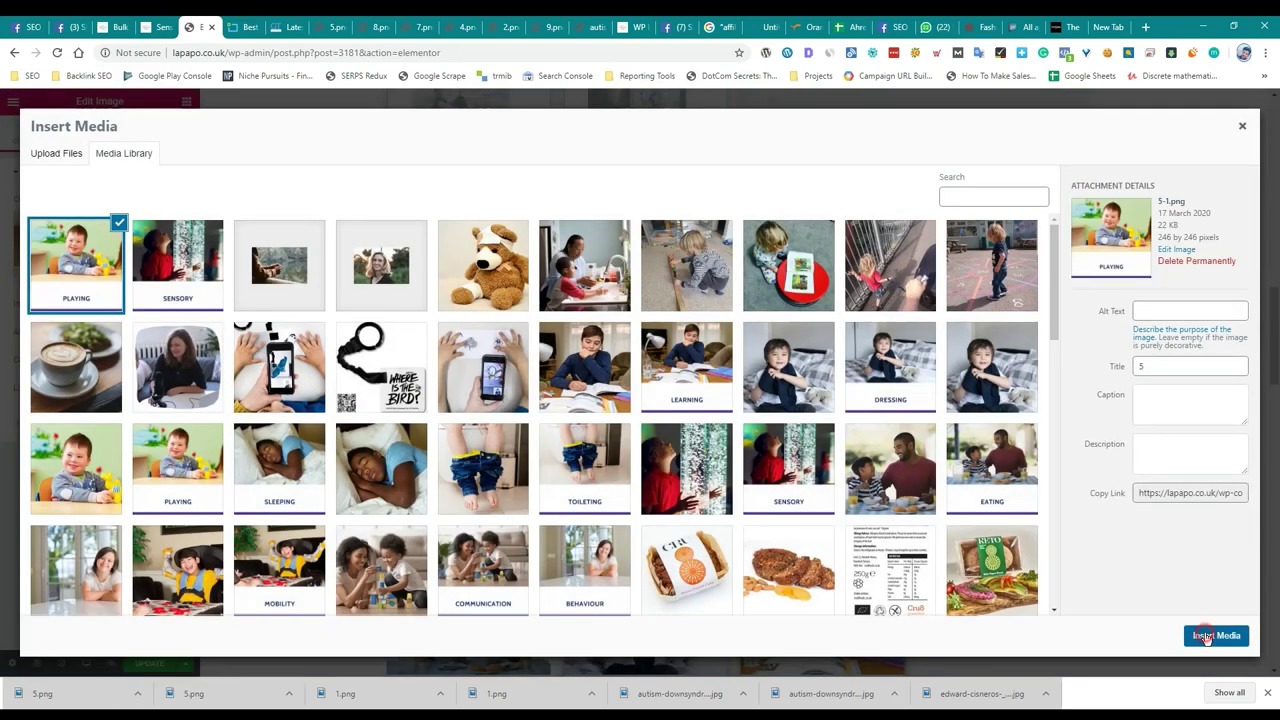
{"action": "left_click", "coordinate": [1206, 638]}
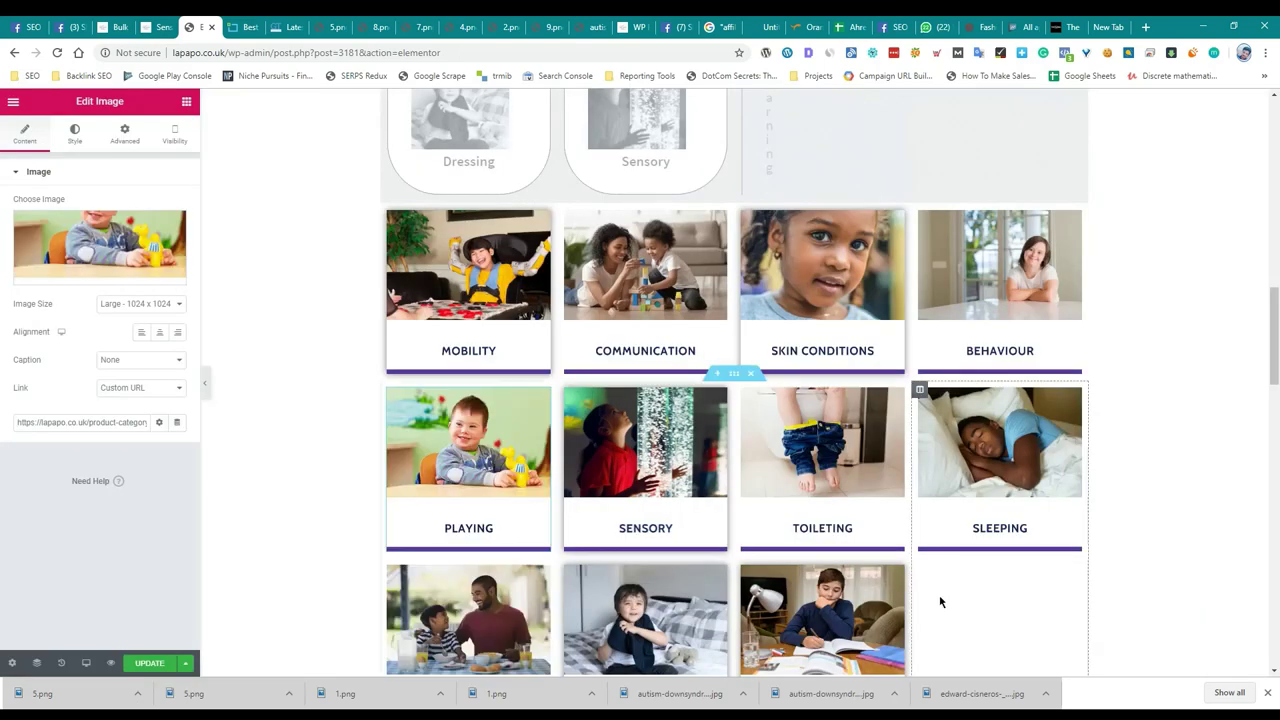
Close the 5.png browser tab, save the Learning image 8.png to Downloads, and close its tab.
{"action": "left_click", "coordinate": [242, 22]}
{"action": "left_click", "coordinate": [287, 25]}
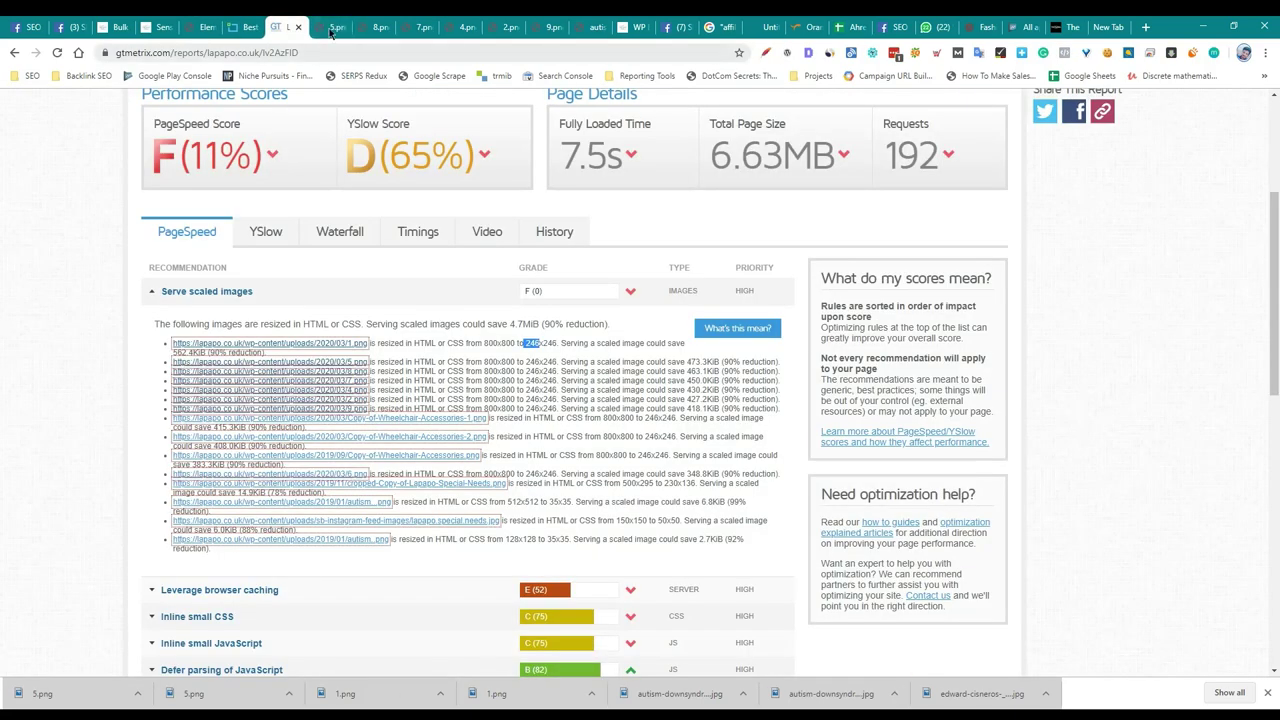
{"action": "left_click", "coordinate": [328, 26]}
{"action": "left_click", "coordinate": [341, 27]}
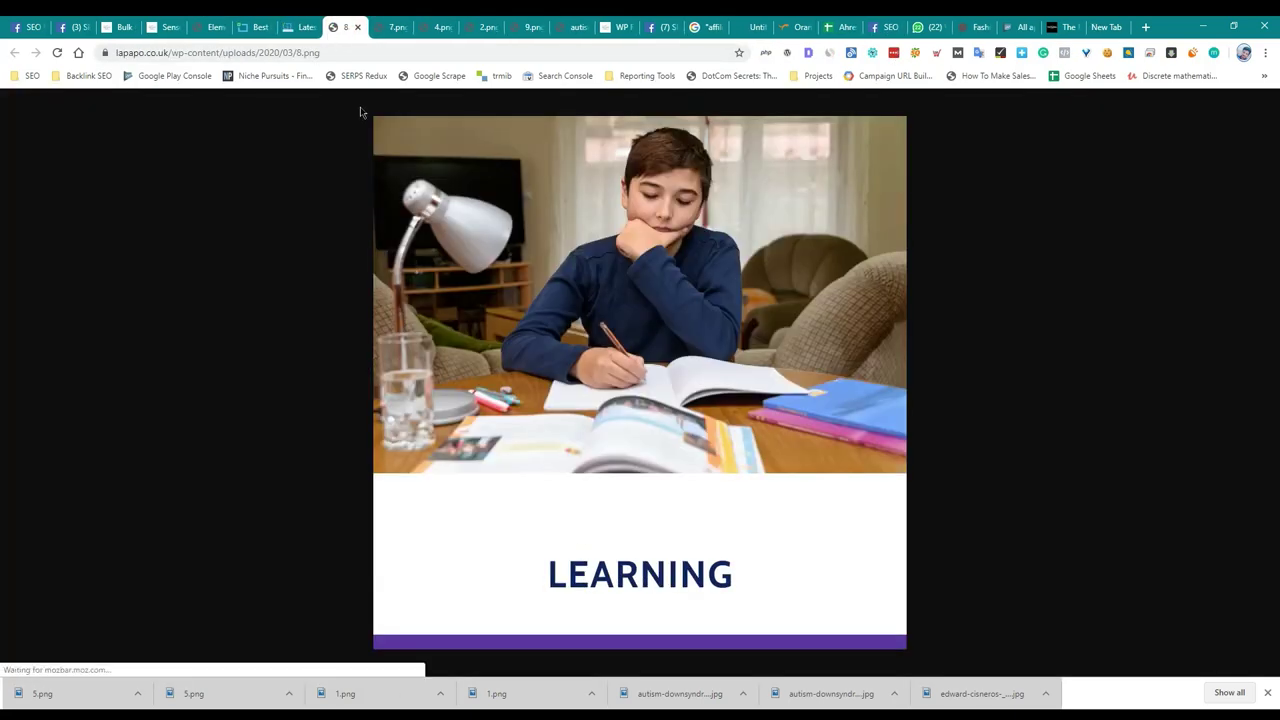
{"action": "key", "text": "ctrl+s"}
{"action": "key", "text": "Return"}
{"action": "left_click", "coordinate": [357, 27]}
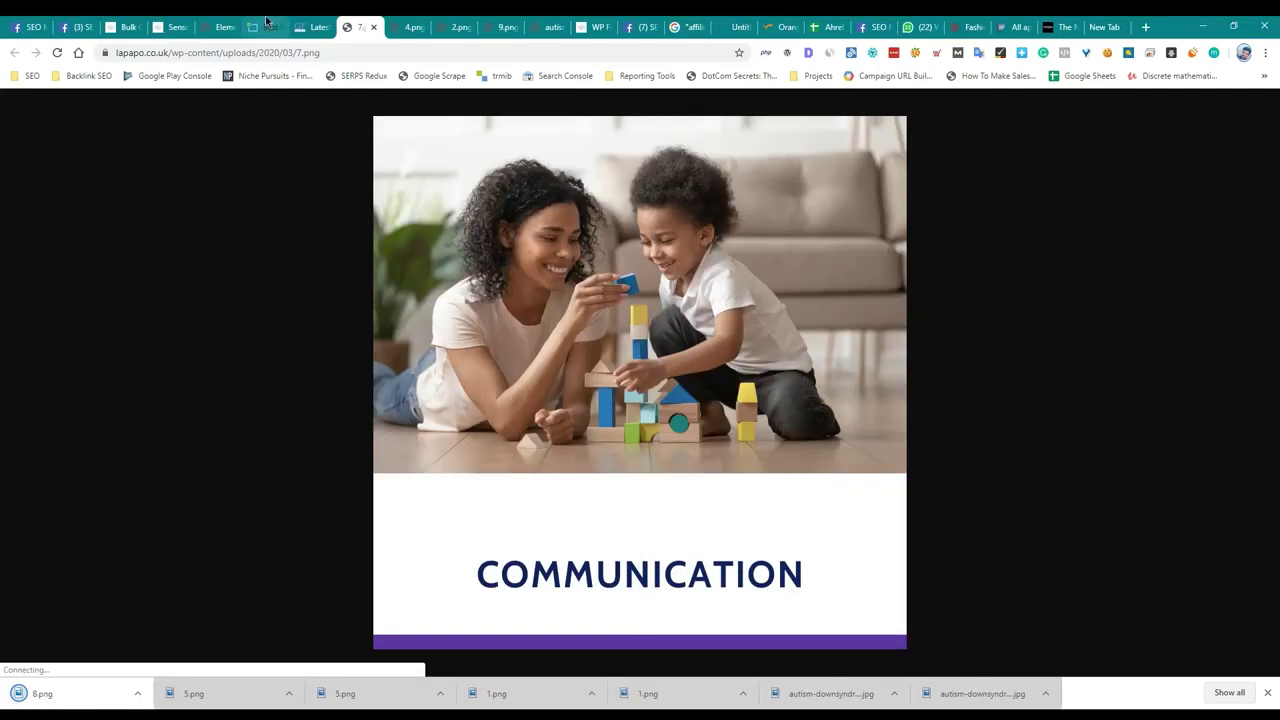
In Elementor, upload the downloaded 8.png to the media library and insert it as the Learning tile's image.
{"action": "left_click", "coordinate": [258, 20]}
{"action": "left_click", "coordinate": [222, 24]}
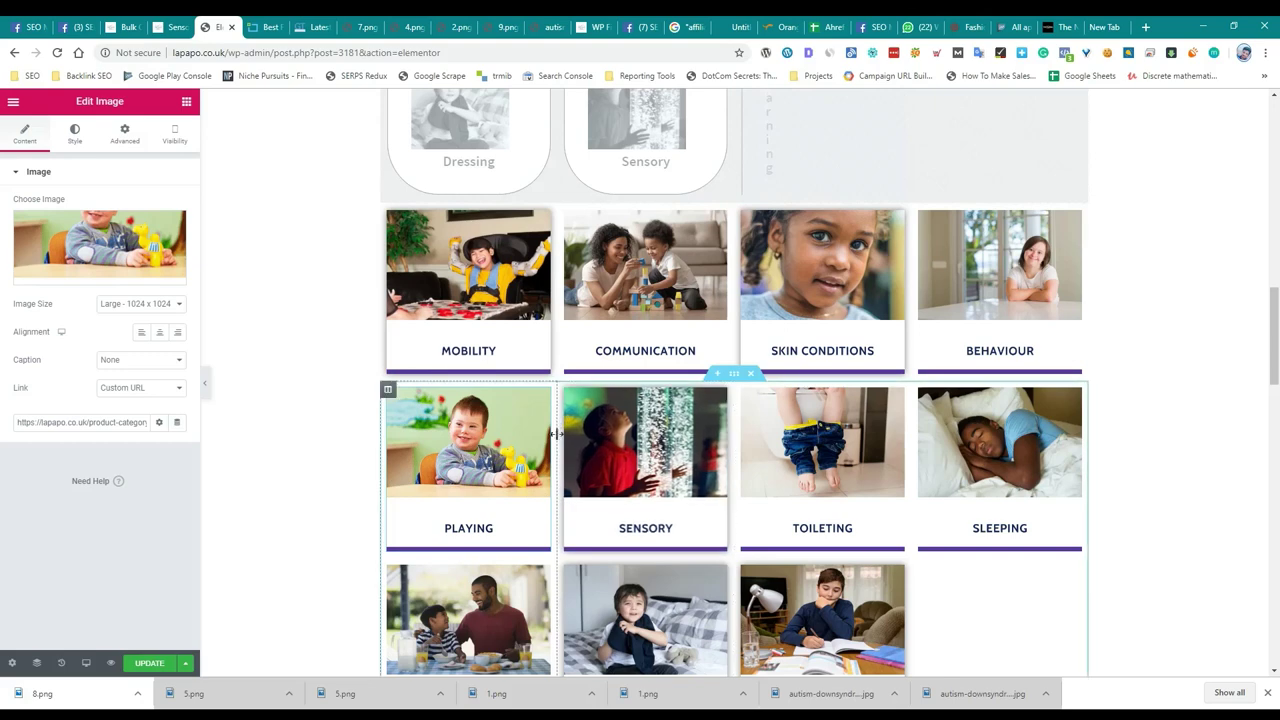
{"action": "scroll", "coordinate": [567, 420], "scroll_direction": "down", "scroll_amount": 1}
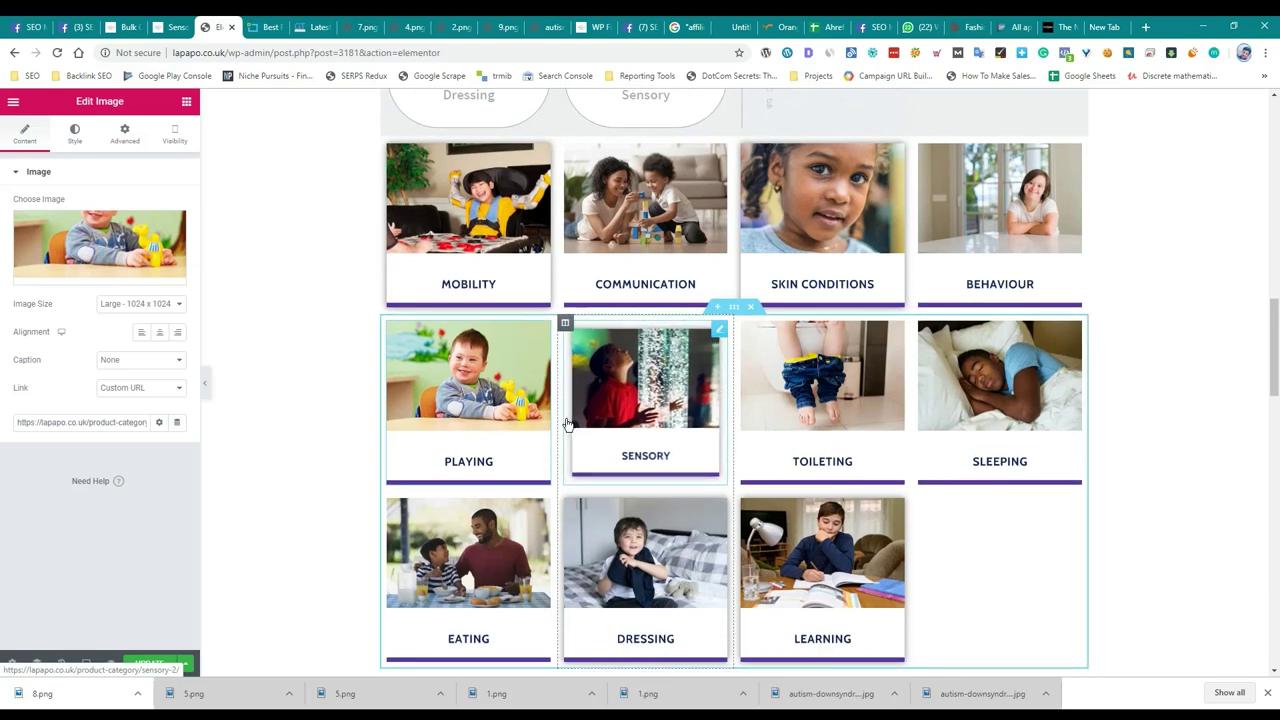
{"action": "left_click", "coordinate": [822, 584]}
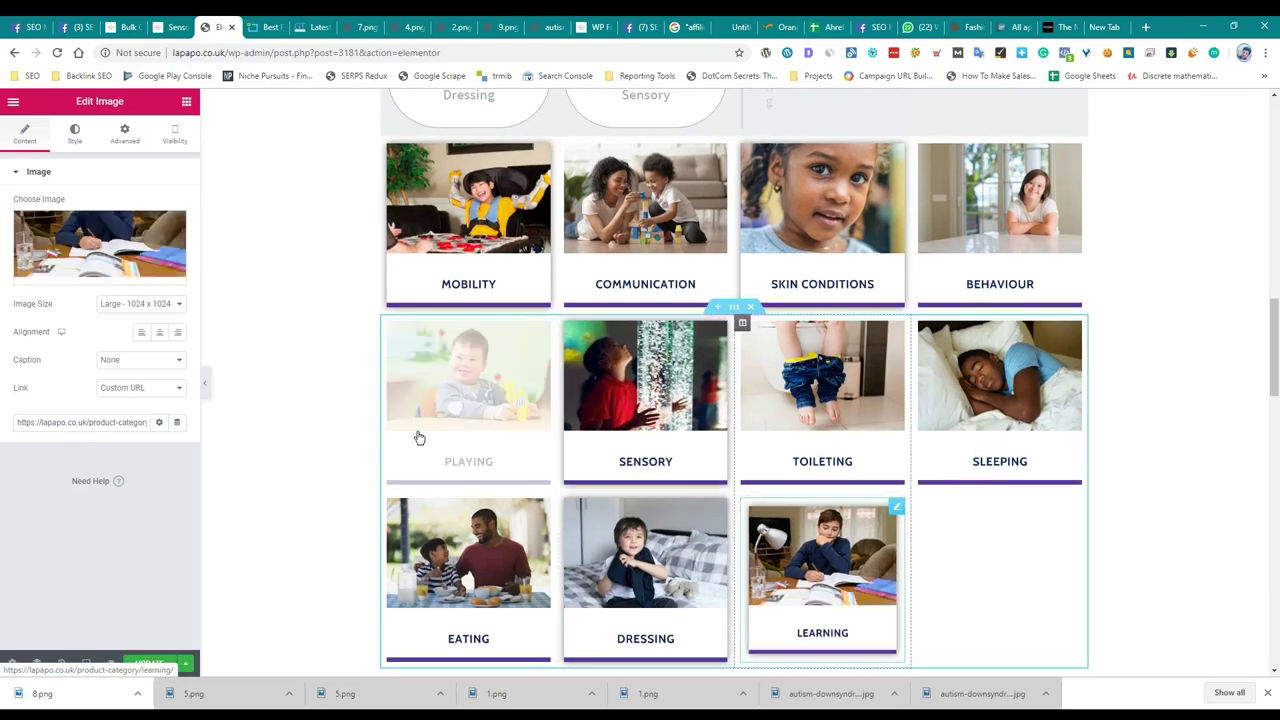
{"action": "left_click", "coordinate": [75, 240]}
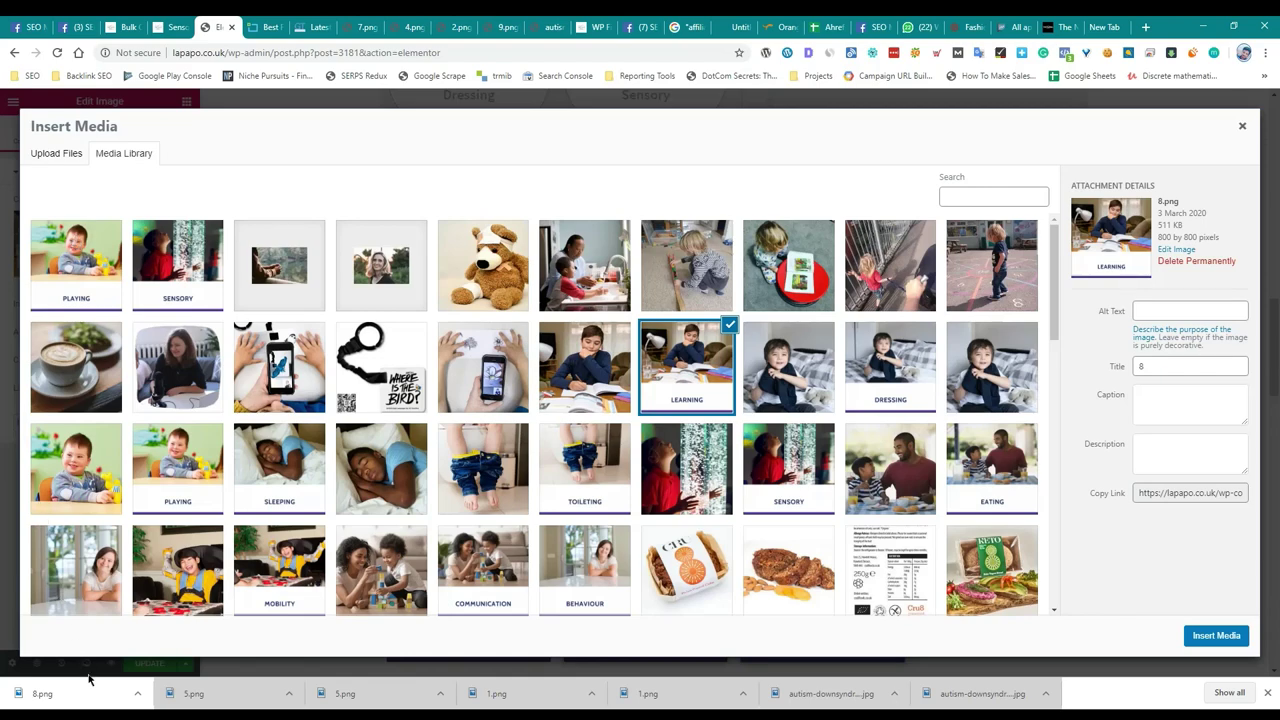
{"action": "left_click_drag", "start_coordinate": [88, 678], "coordinate": [307, 437]}
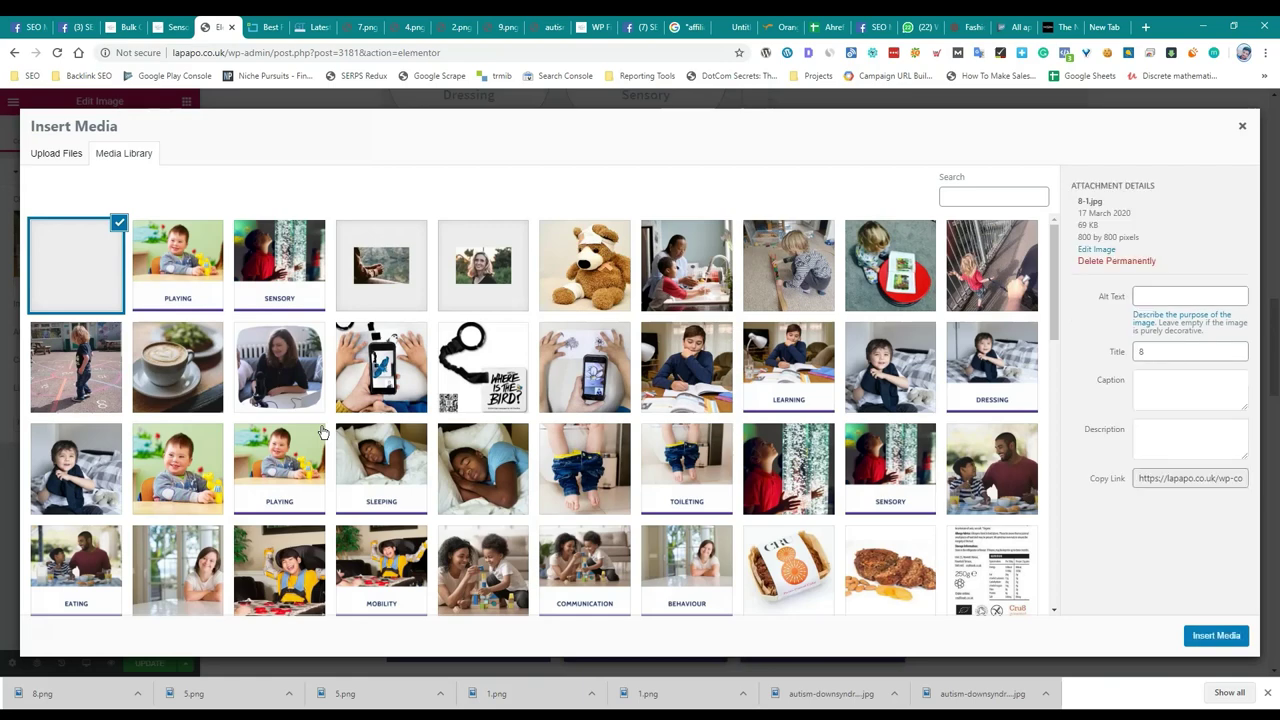
{"action": "left_click", "coordinate": [1215, 637]}
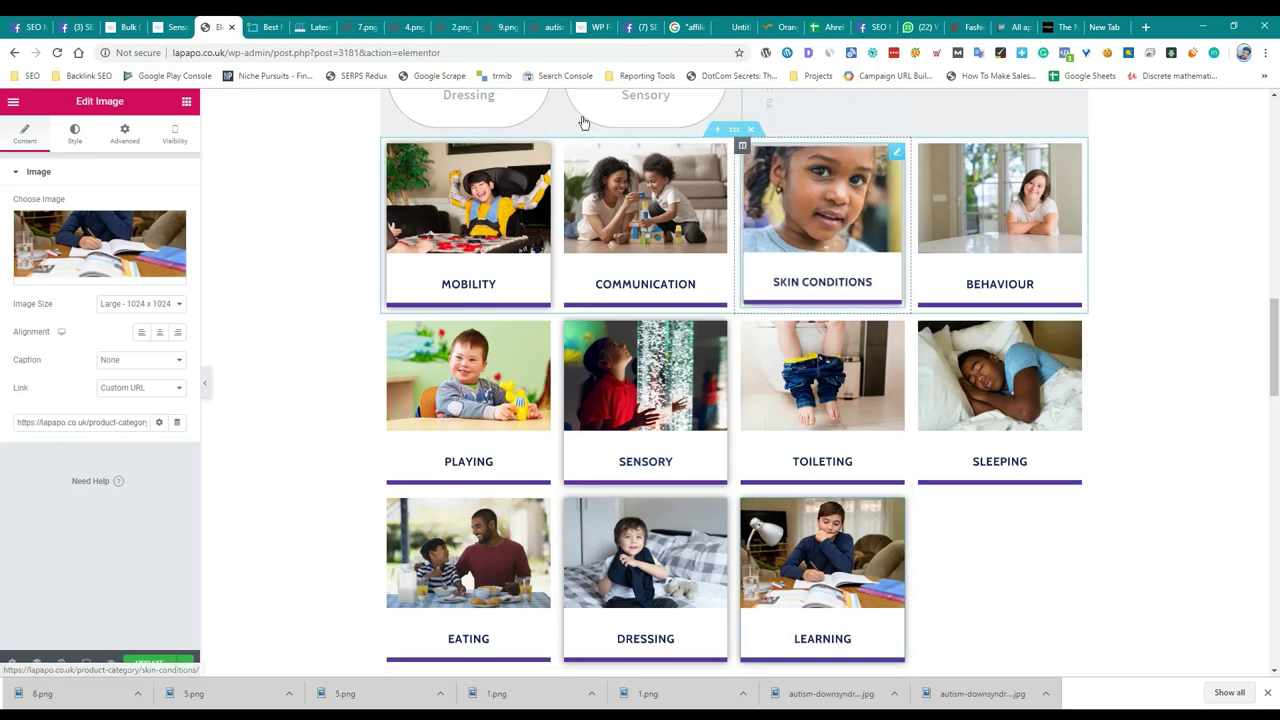
Save the Communication image 7.png from its browser tab to Downloads.
{"action": "left_click", "coordinate": [352, 26]}
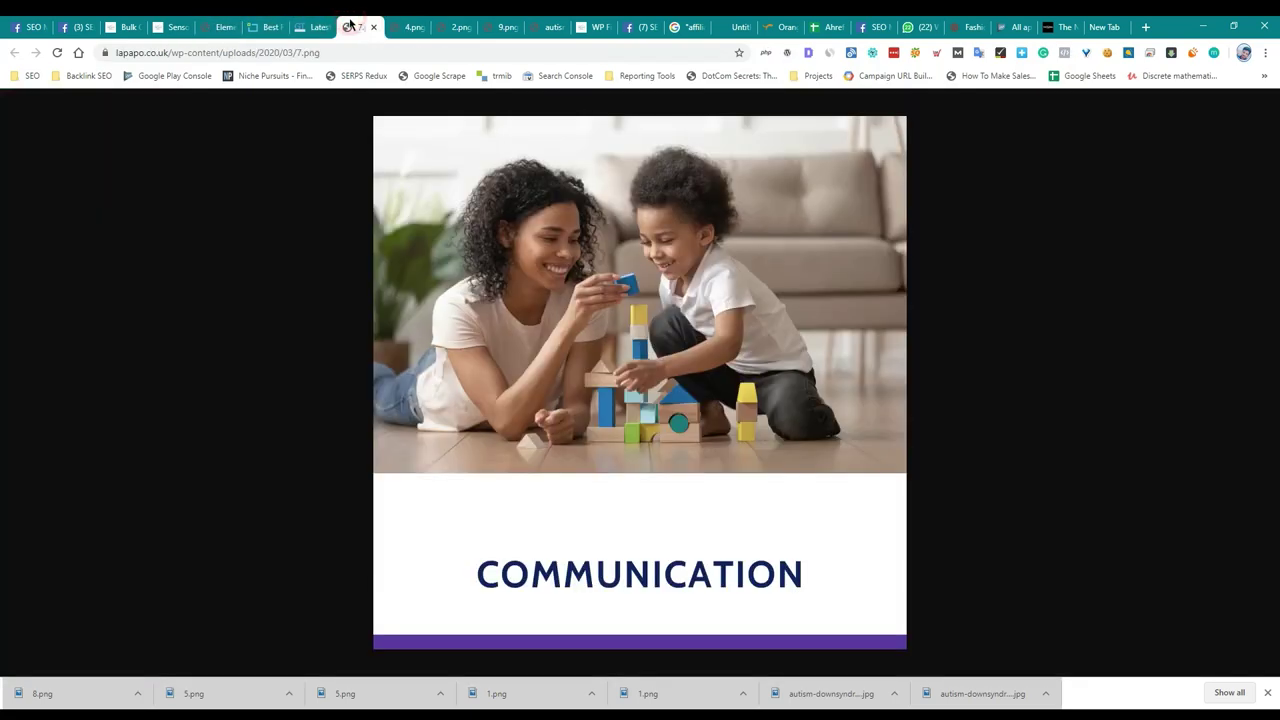
{"action": "key", "text": "ctrl+s"}
{"action": "key", "text": "Return"}
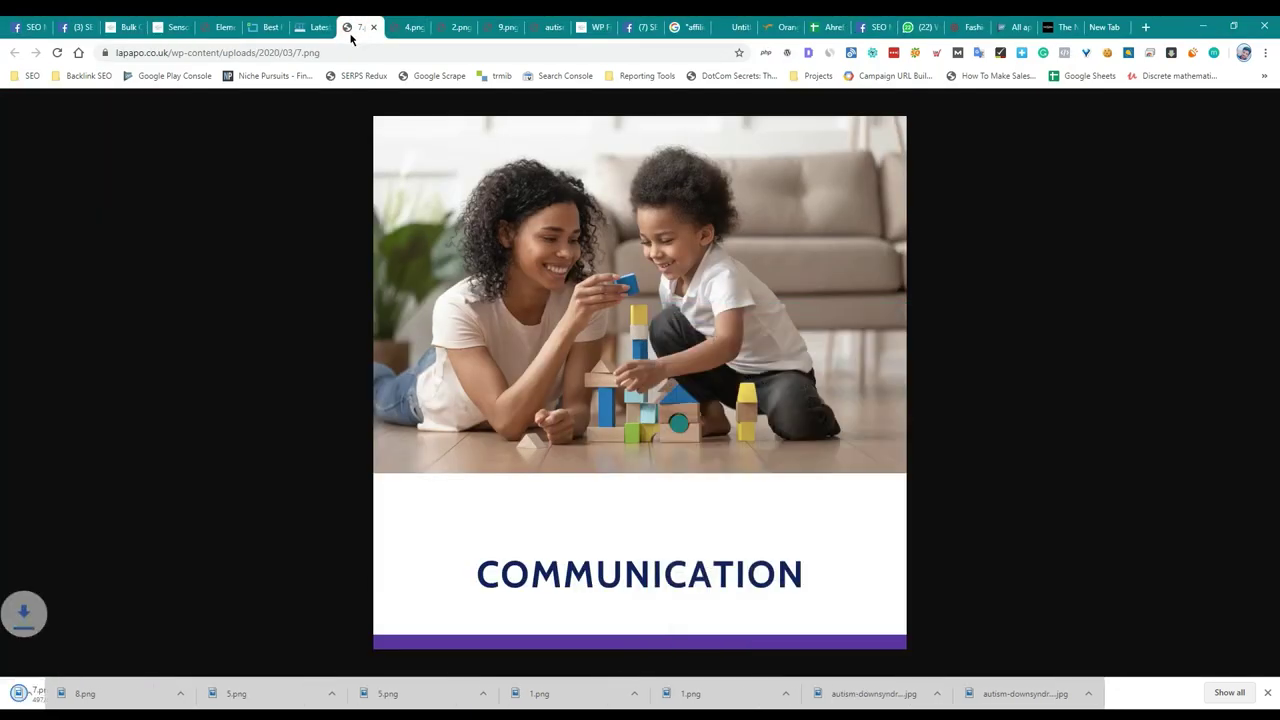
Upload the downloaded 7.png to the media library and insert it as the Communication tile's image in Elementor.
{"action": "left_click", "coordinate": [222, 26]}
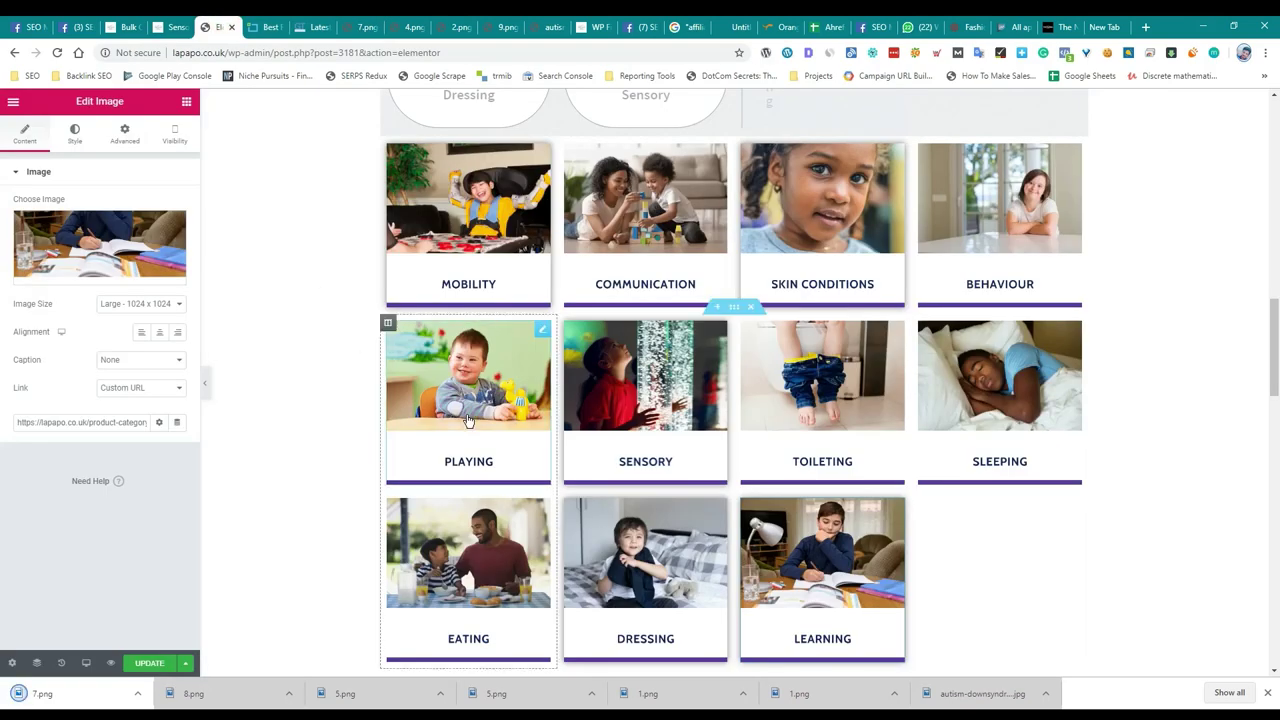
{"action": "scroll", "coordinate": [466, 417], "scroll_direction": "up", "scroll_amount": 1}
{"action": "scroll", "coordinate": [468, 420], "scroll_direction": "down", "scroll_amount": 1}
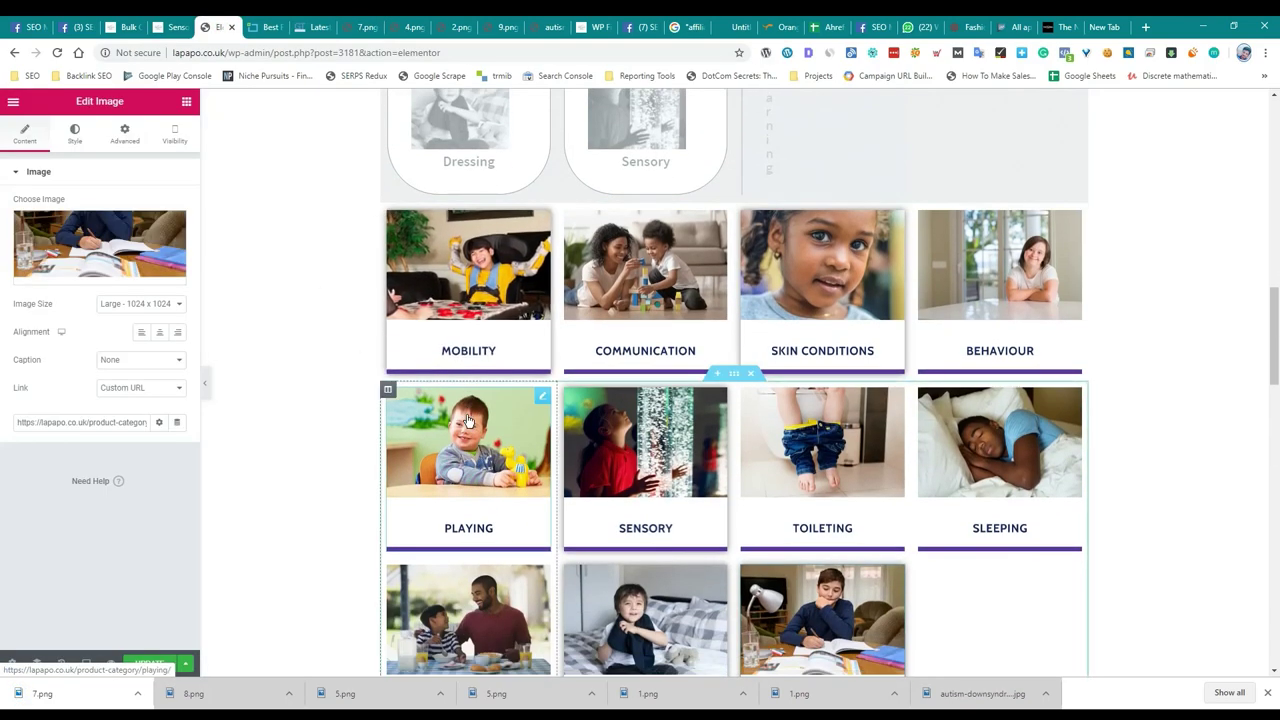
{"action": "scroll", "coordinate": [468, 420], "scroll_direction": "down", "scroll_amount": 1}
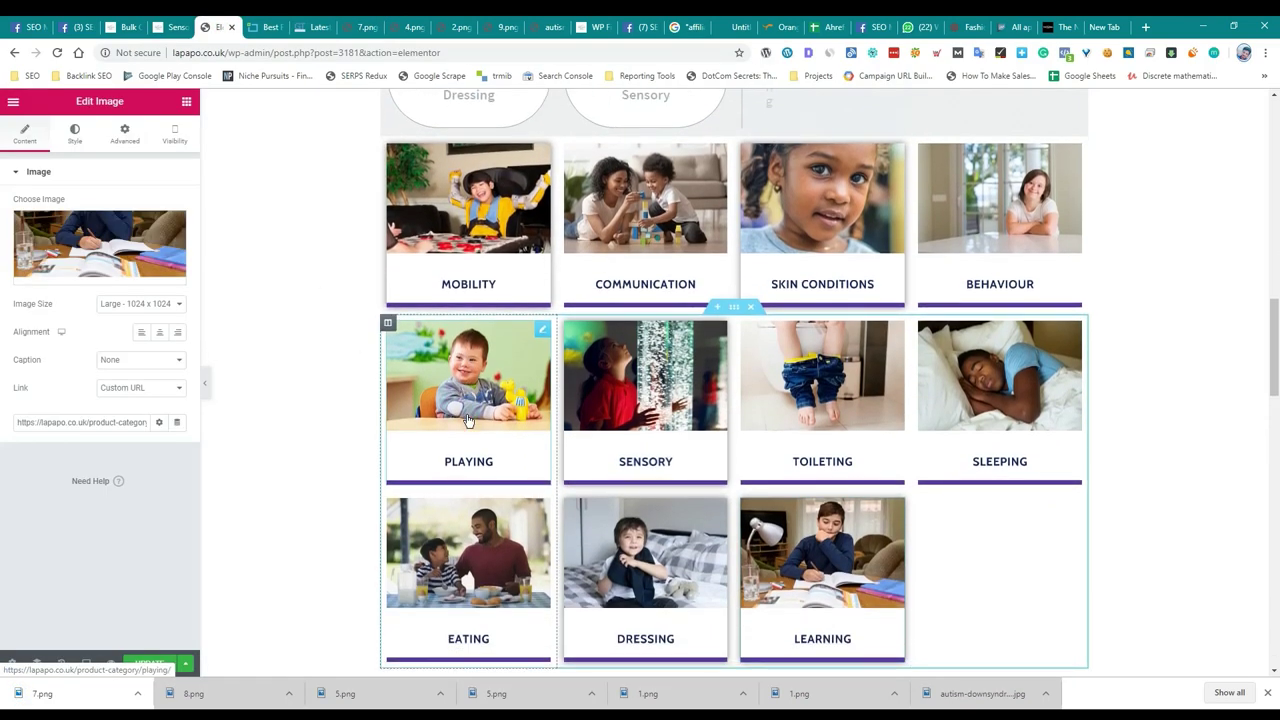
{"action": "left_click", "coordinate": [632, 240]}
{"action": "left_click", "coordinate": [71, 254]}
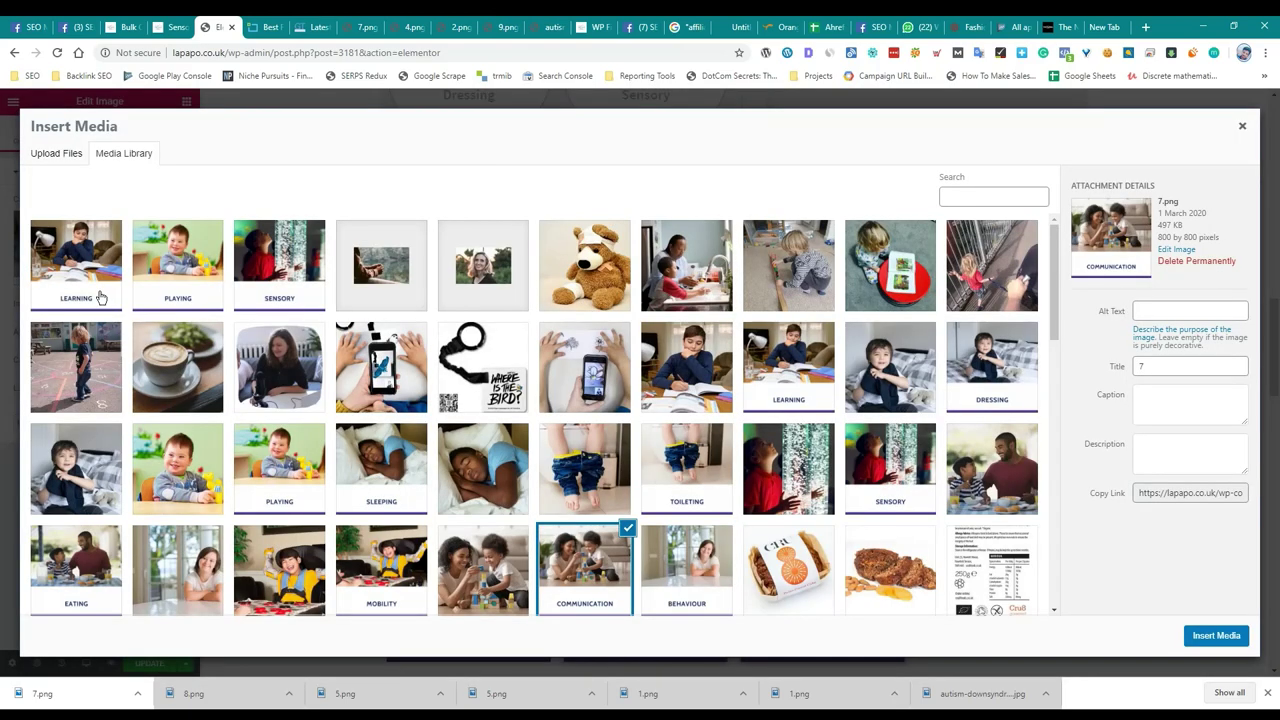
{"action": "left_click_drag", "start_coordinate": [74, 694], "coordinate": [268, 440]}
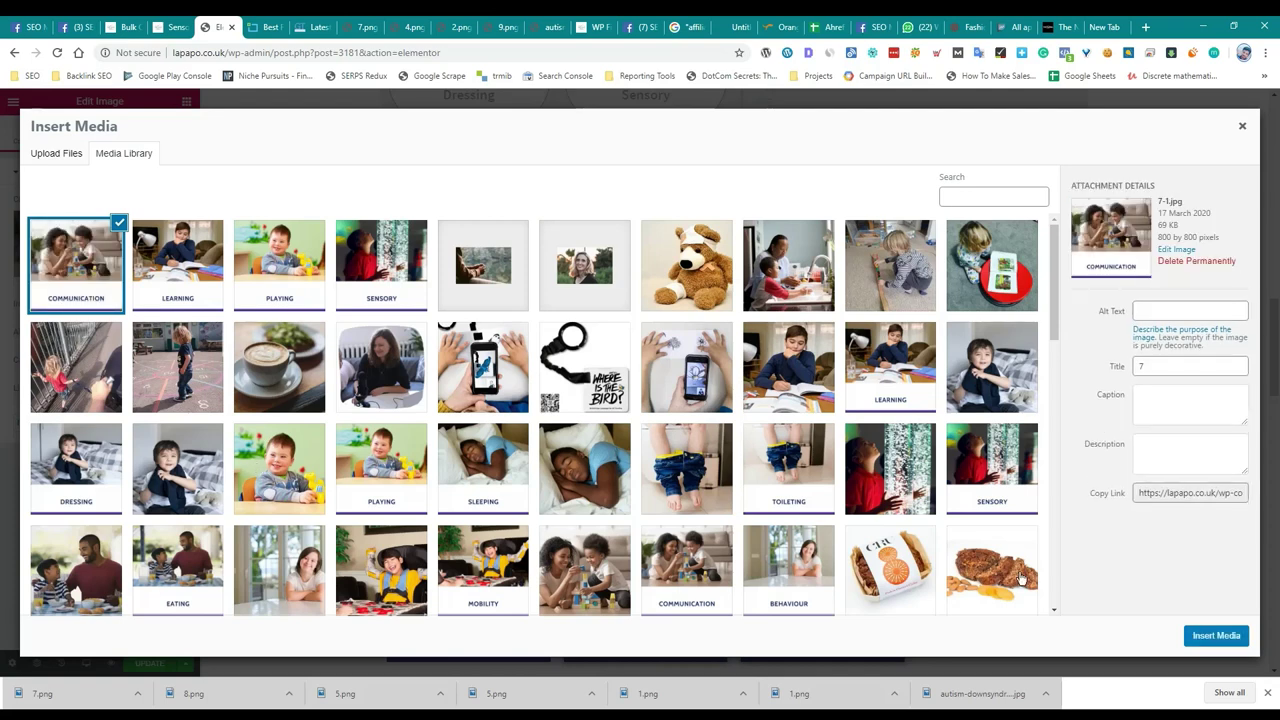
{"action": "left_click", "coordinate": [1216, 636]}
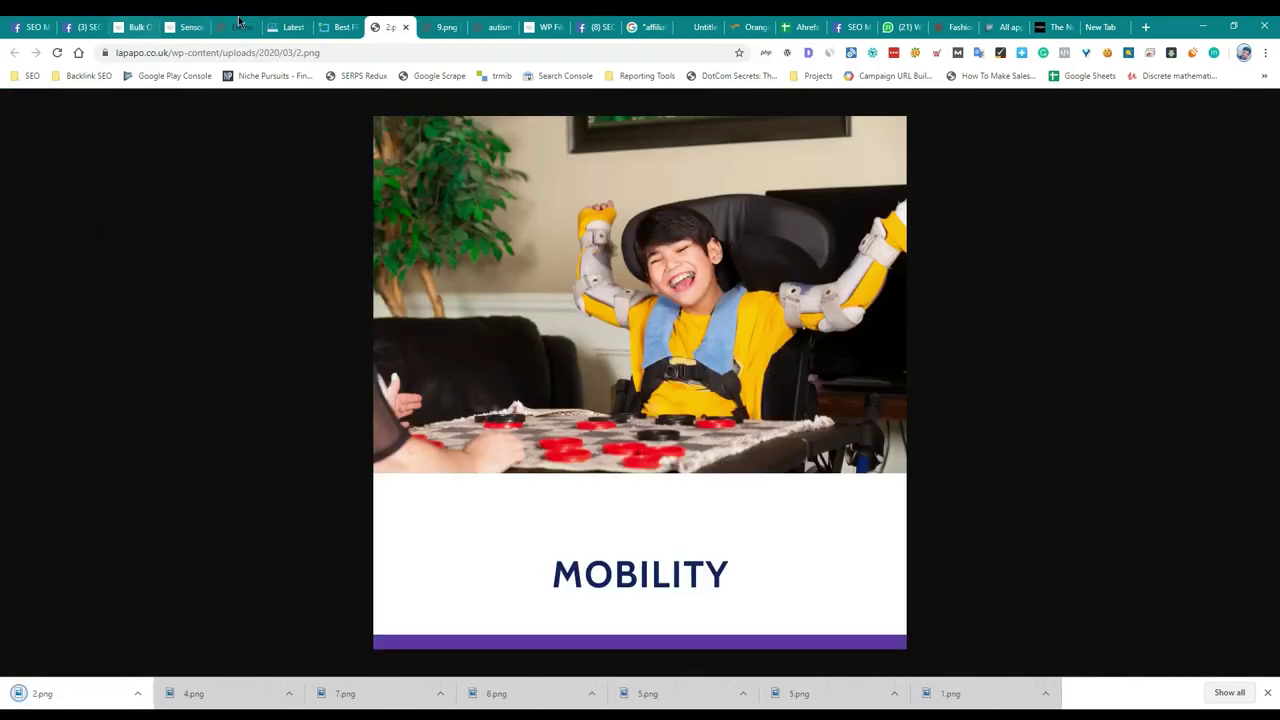
Replace the Mobility tile's image in Elementor with the downloaded 2.png, uploading it to the media library.
{"action": "left_click", "coordinate": [239, 22]}
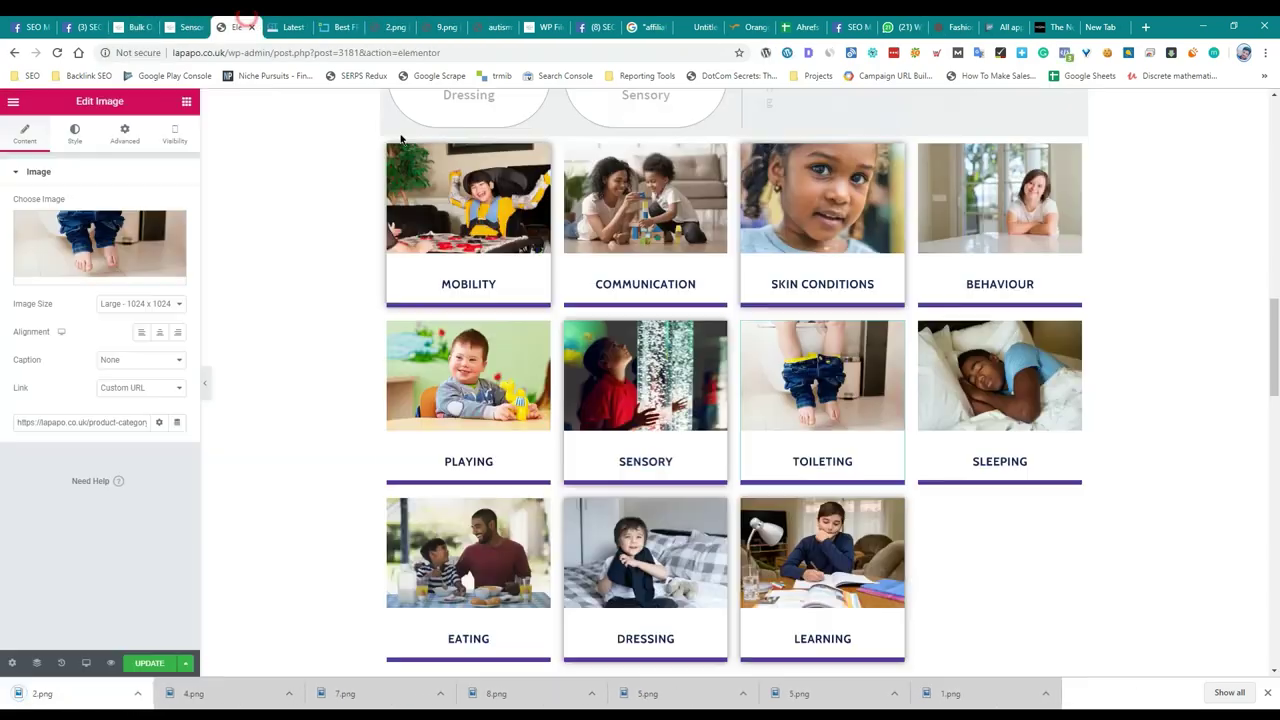
{"action": "scroll", "coordinate": [685, 335], "scroll_direction": "up", "scroll_amount": 1}
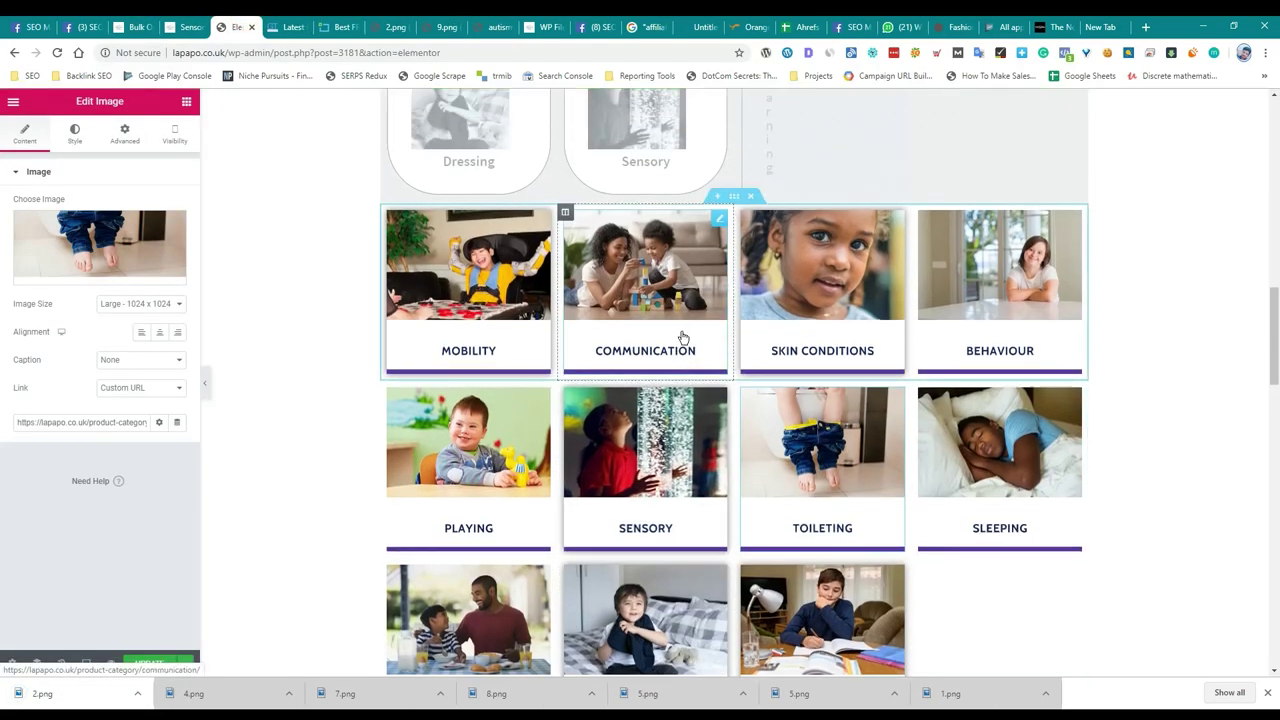
{"action": "left_click", "coordinate": [122, 250]}
{"action": "left_click_drag", "start_coordinate": [40, 693], "coordinate": [191, 477]}
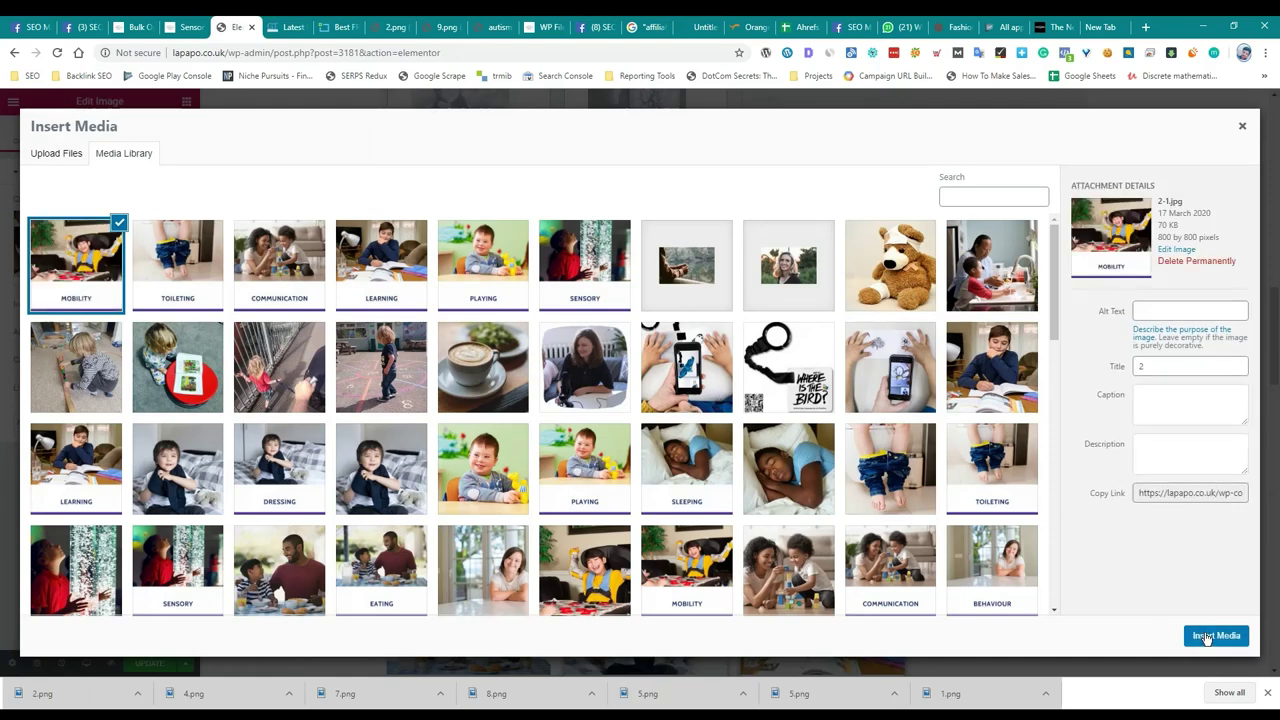
{"action": "key", "text": "Return"}
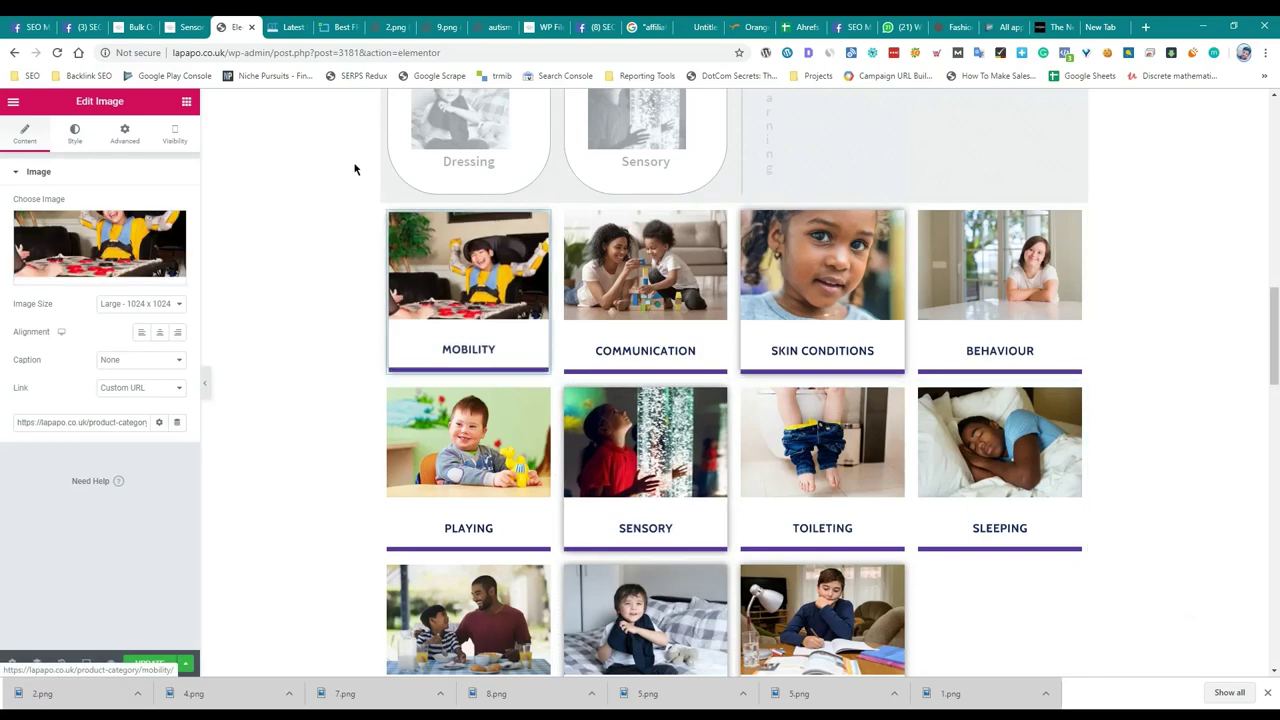
Close the 2.png browser tab, save the Sleeping image 9.png to Downloads, and close its tab.
{"action": "left_click", "coordinate": [395, 26]}
{"action": "key", "text": "ctrl+w"}
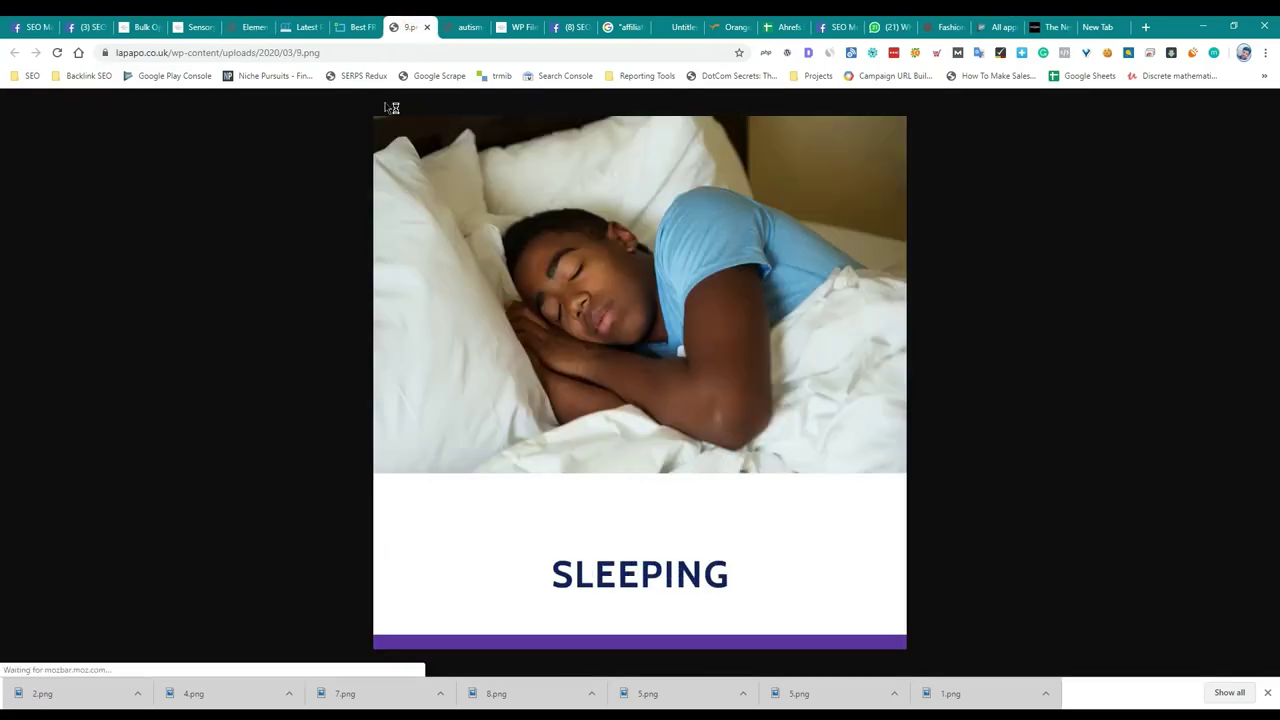
{"action": "key", "text": "ctrl+s"}
{"action": "key", "text": "Return"}
{"action": "key", "text": "ctrl+w"}
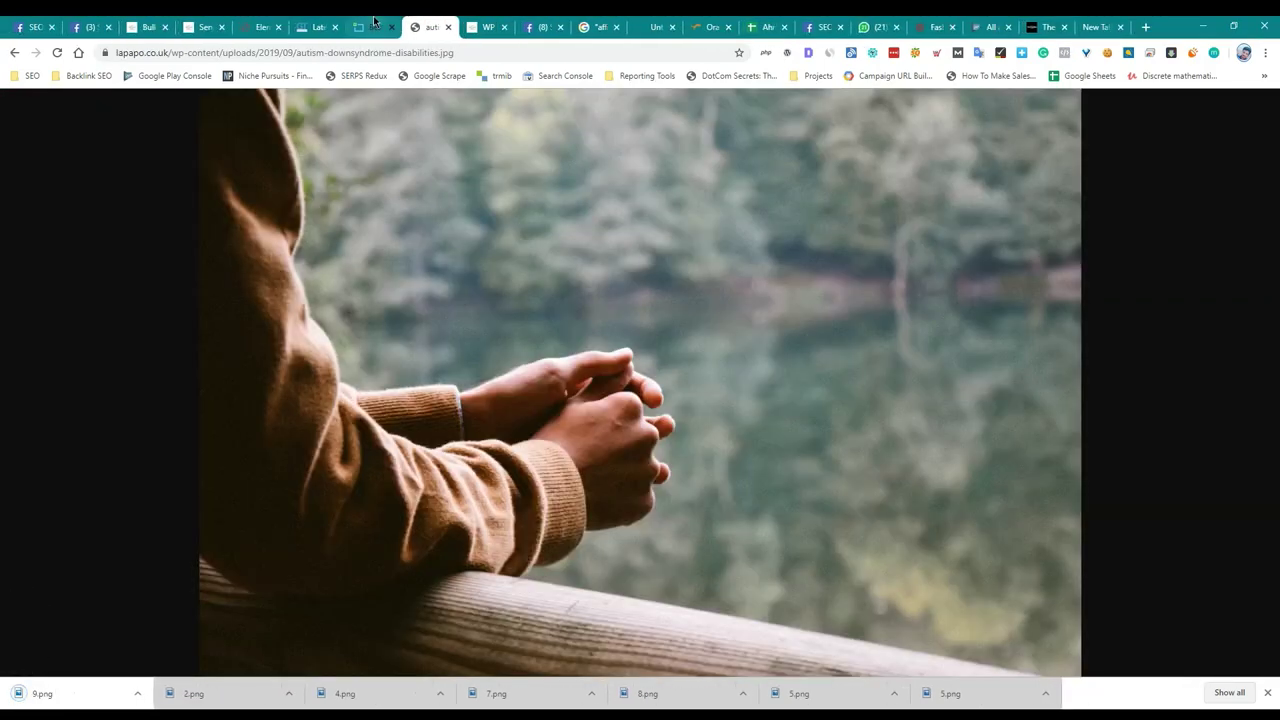
Reload ImageResizer and load the downloaded 9.png into it.
{"action": "left_click", "coordinate": [372, 26]}
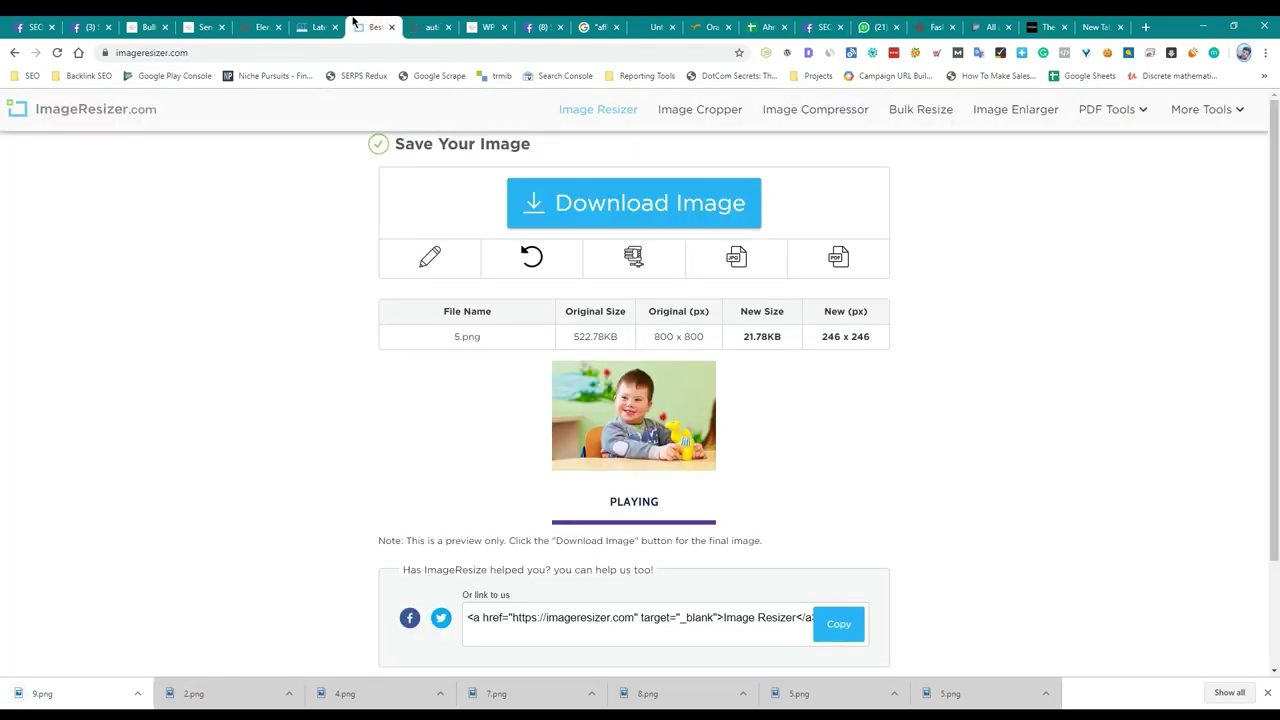
{"action": "key", "text": "F5"}
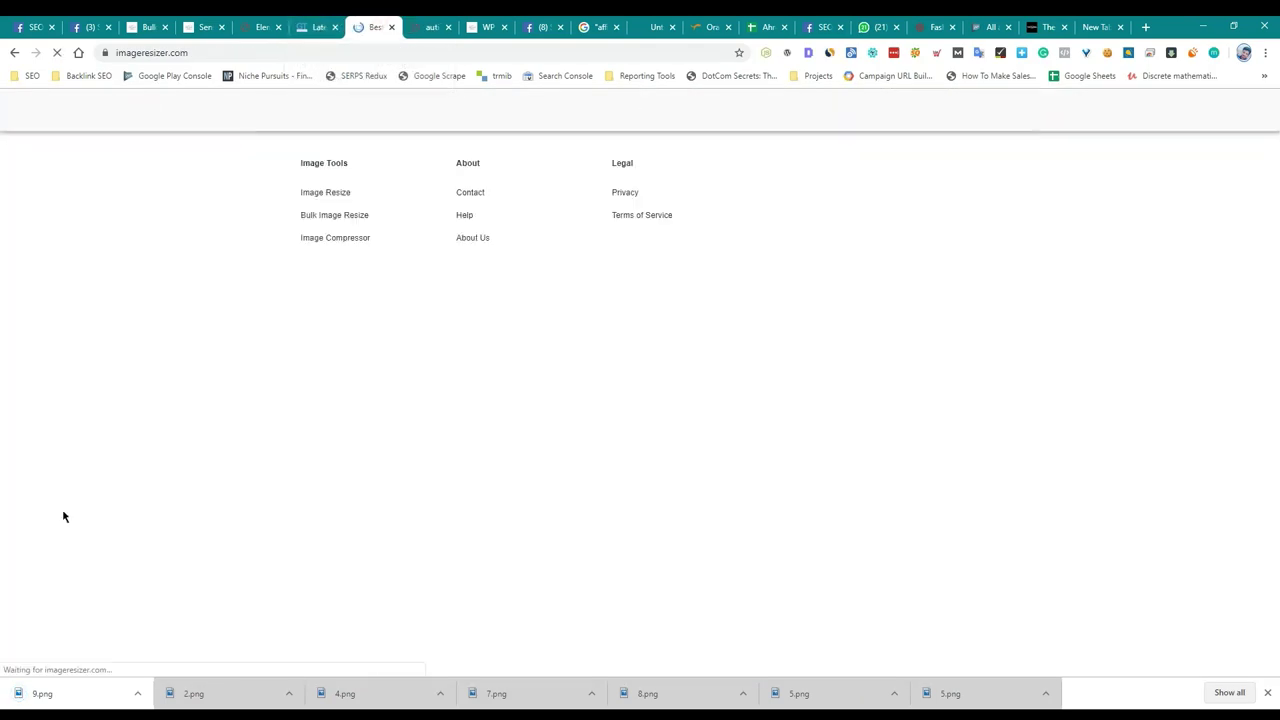
{"action": "left_click_drag", "start_coordinate": [50, 706], "coordinate": [632, 366]}
Check the recommended size in the GTmetrix report and resize 9.png to 246 × 246 pixels in ImageResizer.
{"action": "left_click", "coordinate": [315, 26]}
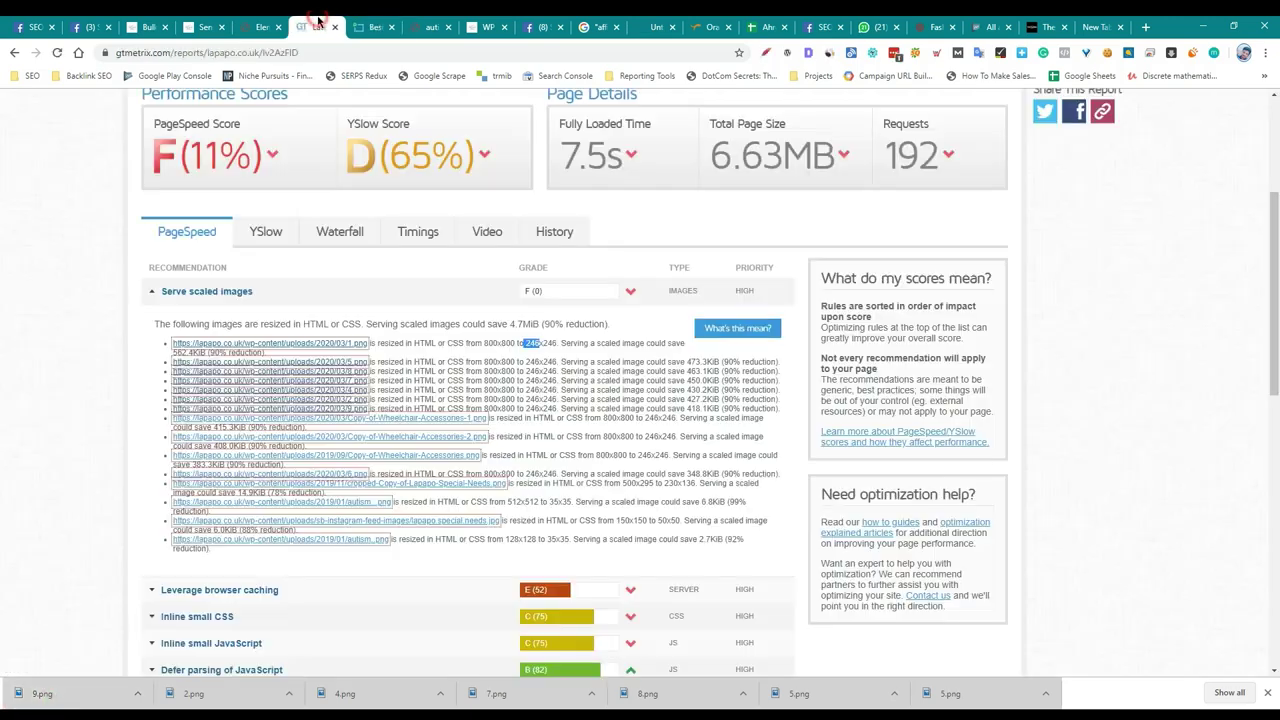
{"action": "left_click", "coordinate": [386, 22]}
{"action": "left_click", "coordinate": [303, 268]}
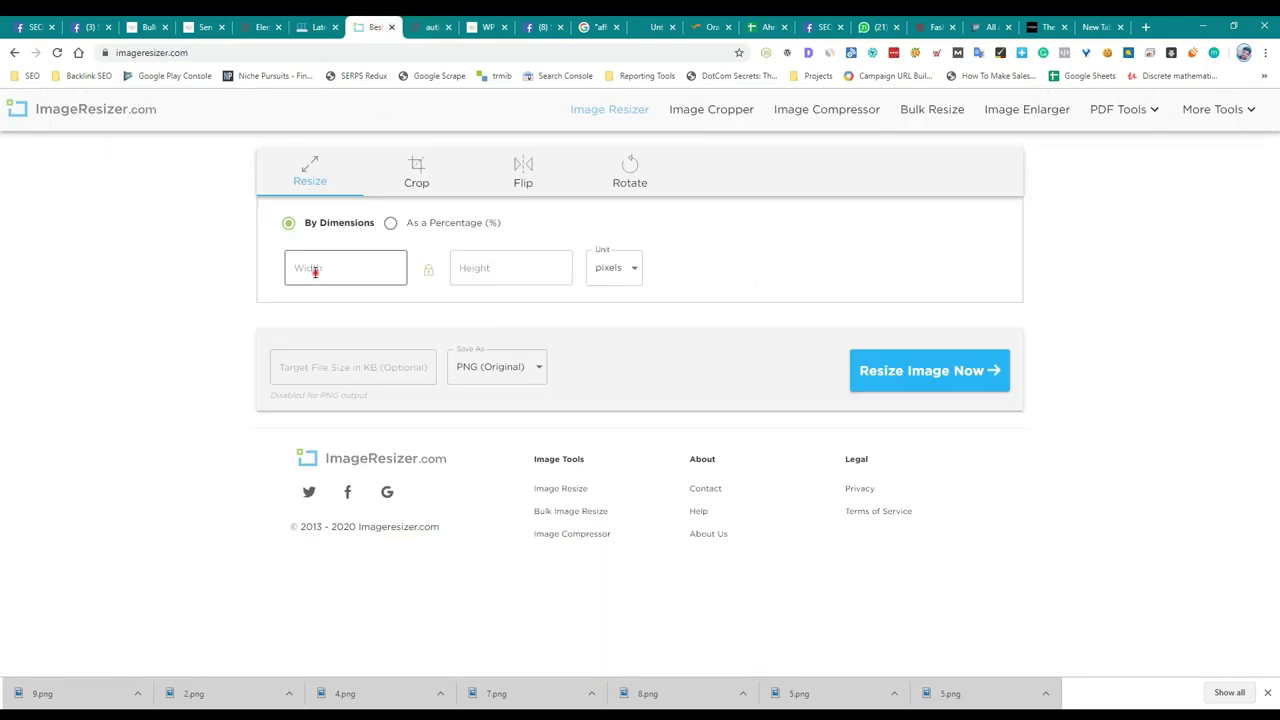
{"action": "type", "text": "200"}
{"action": "left_click", "coordinate": [937, 371]}
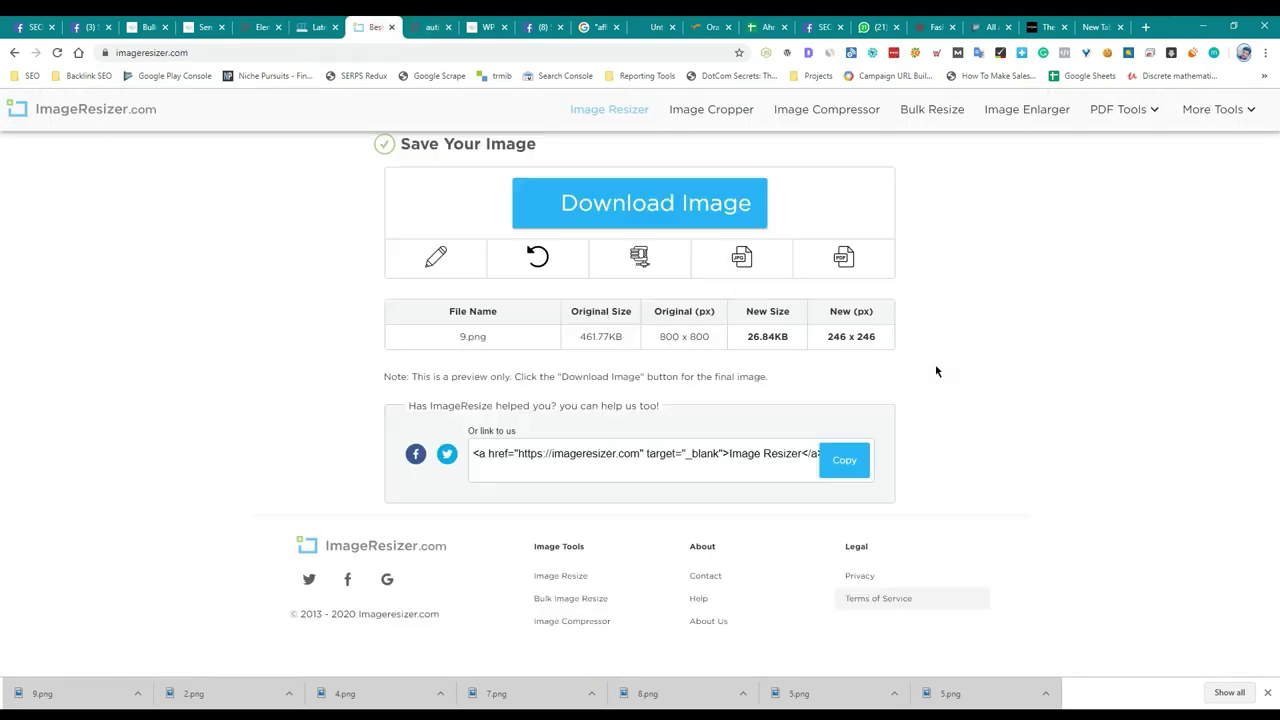
Download the resized Sleeping image to Downloads, replacing the existing 9.png.
{"action": "left_click", "coordinate": [577, 210]}
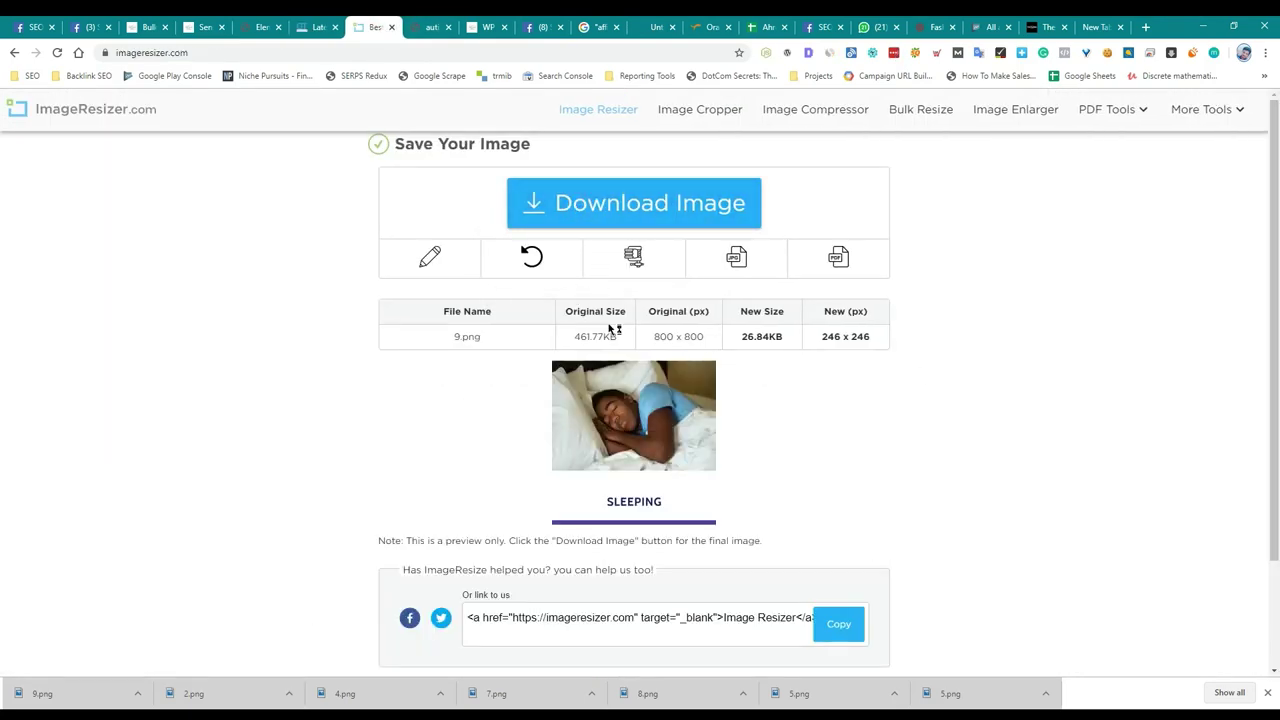
{"action": "double_click", "coordinate": [820, 445]}
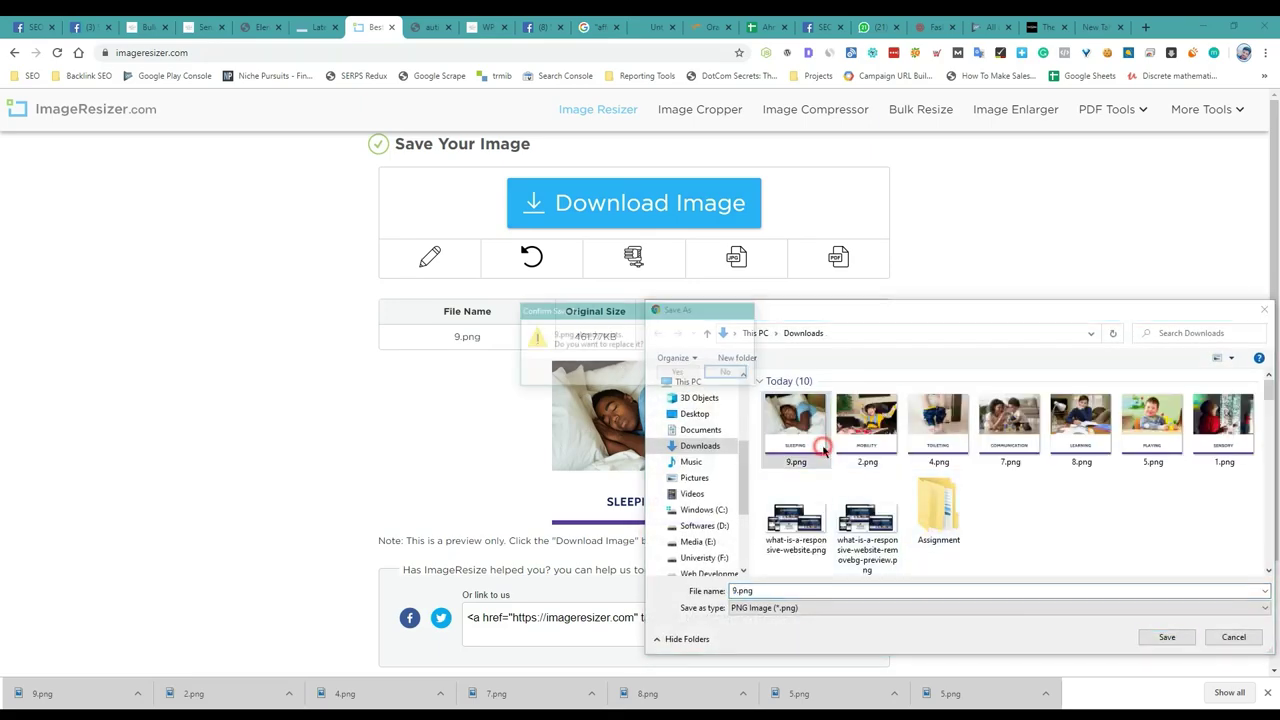
{"action": "left_click", "coordinate": [680, 373]}
In Elementor, upload the resized 9.png to the media library, insert it as the Sleeping tile's image, and update the page.
{"action": "left_click", "coordinate": [256, 22]}
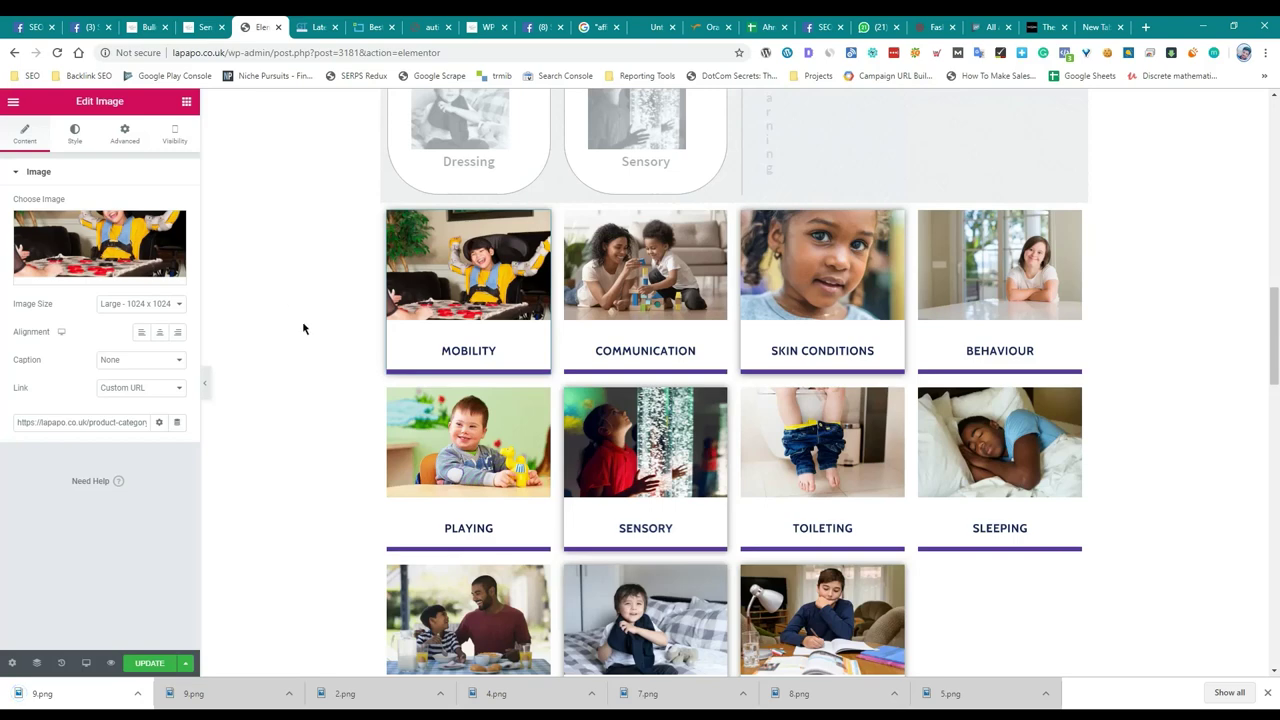
{"action": "left_click", "coordinate": [52, 254]}
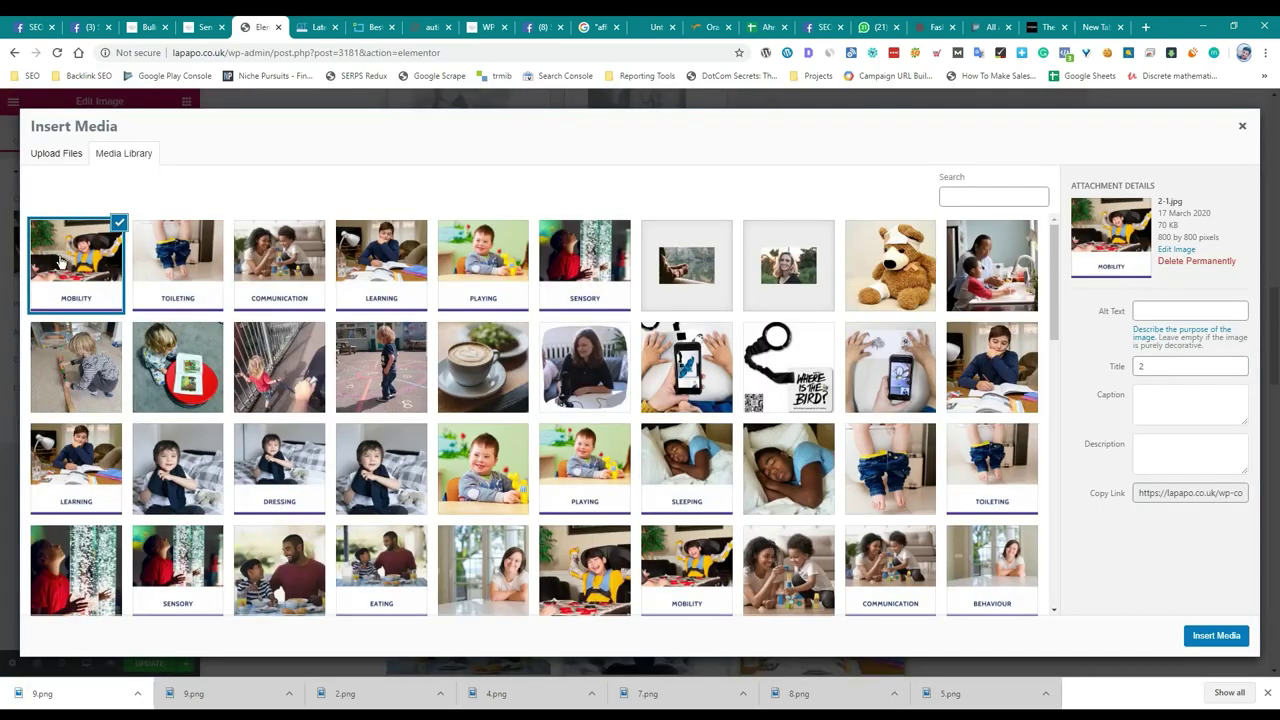
{"action": "left_click", "coordinate": [177, 667]}
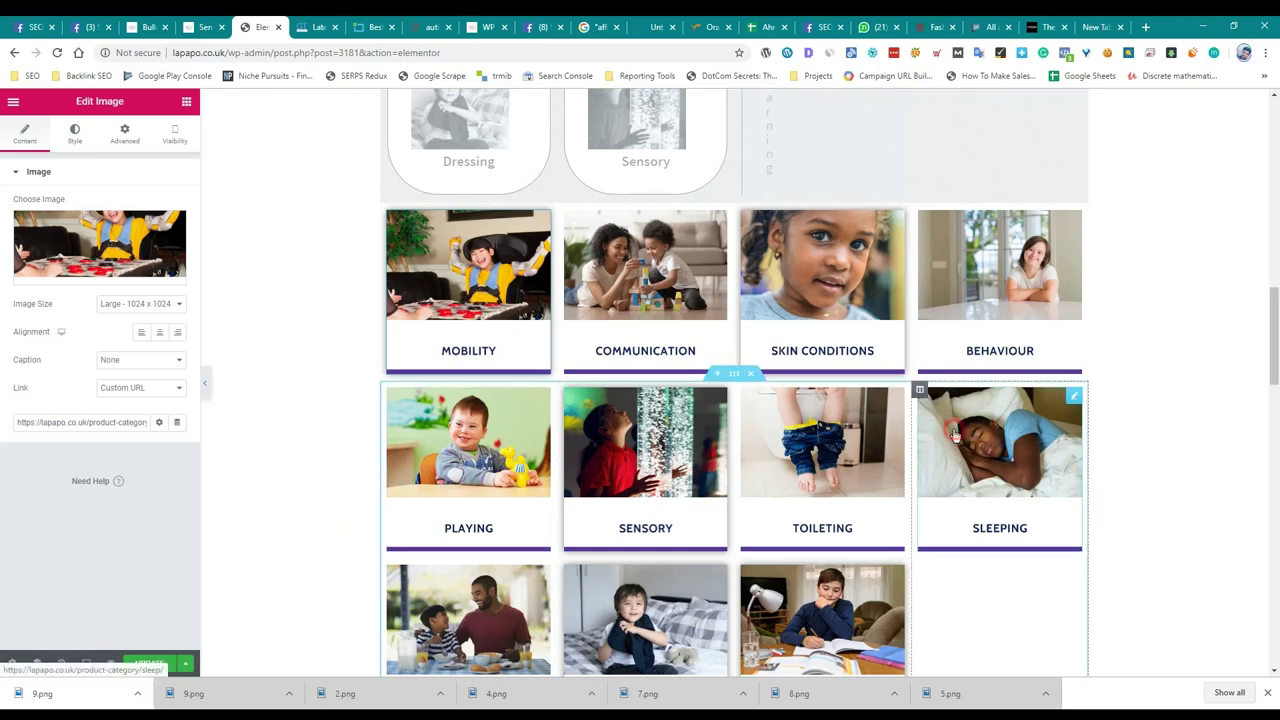
{"action": "left_click", "coordinate": [110, 250]}
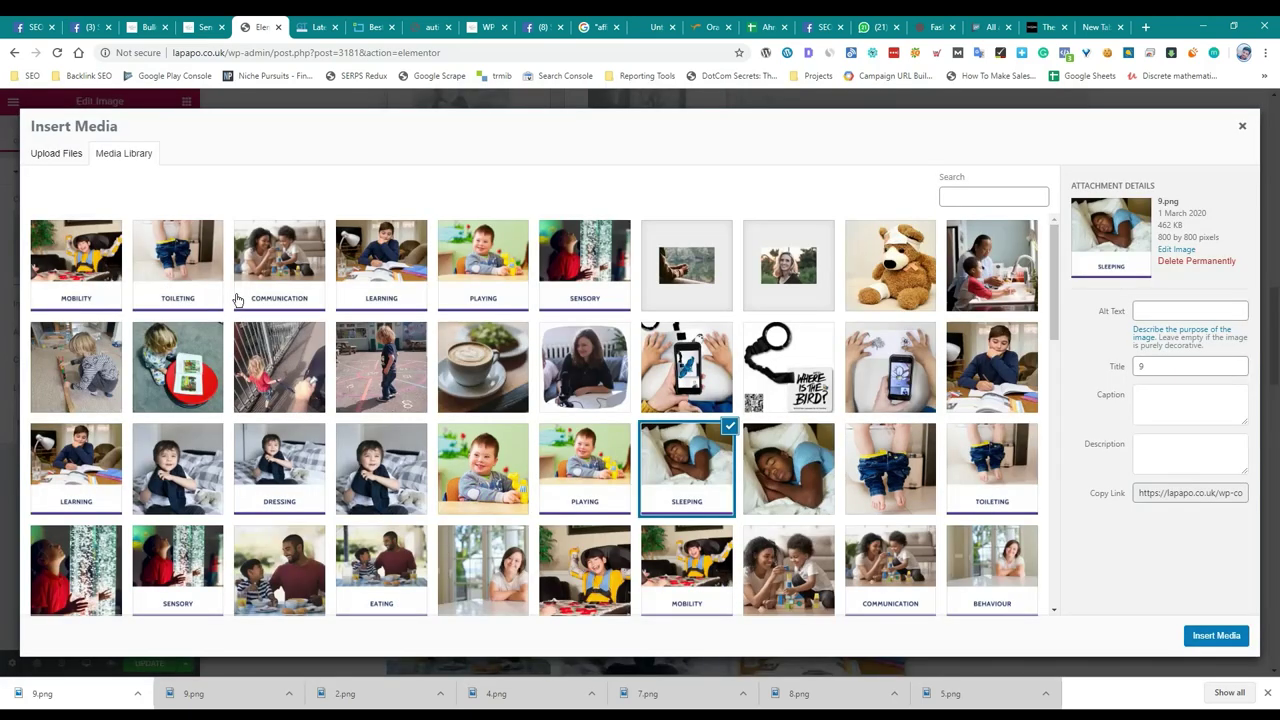
{"action": "left_click", "coordinate": [78, 158]}
{"action": "left_click", "coordinate": [645, 375]}
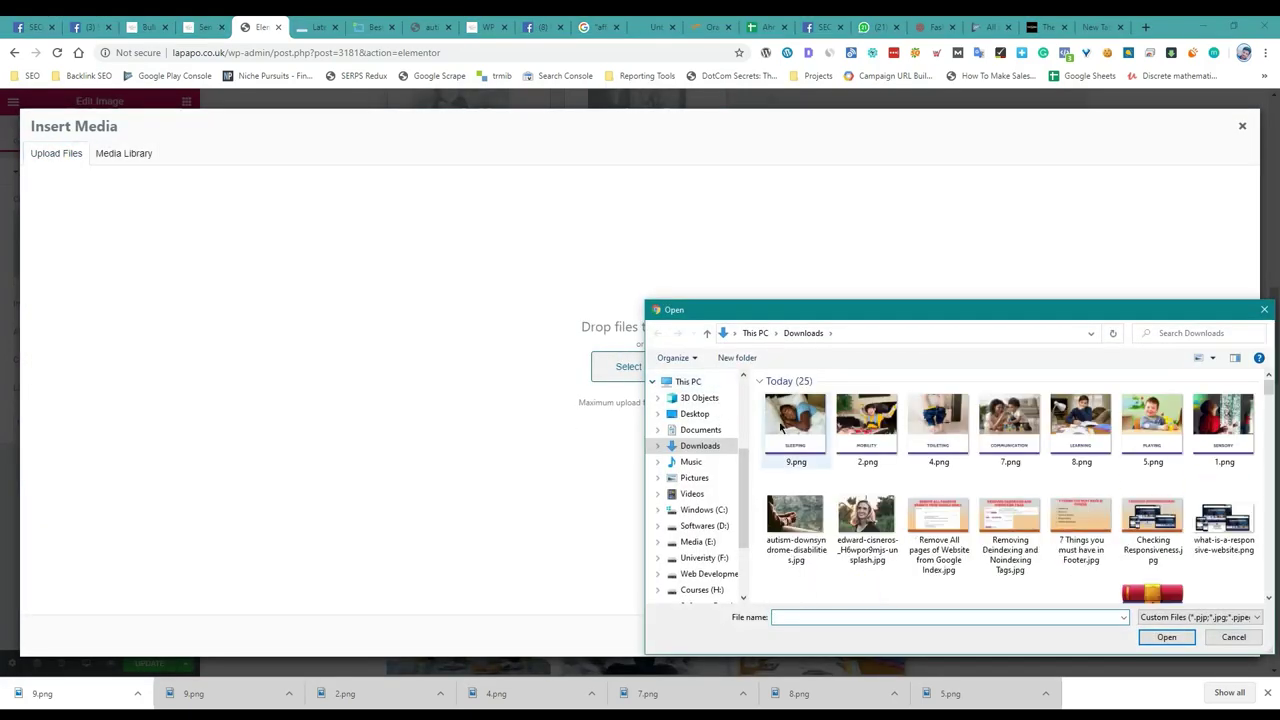
{"action": "double_click", "coordinate": [783, 426]}
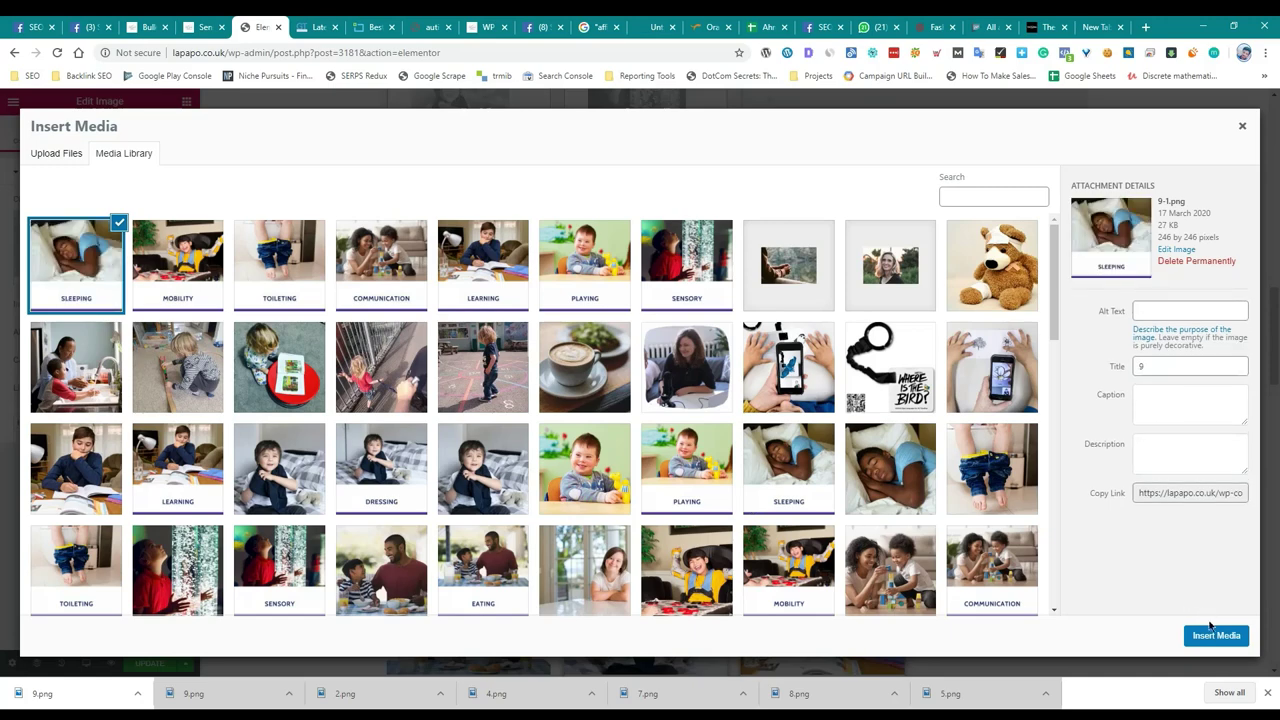
{"action": "left_click", "coordinate": [1214, 641]}
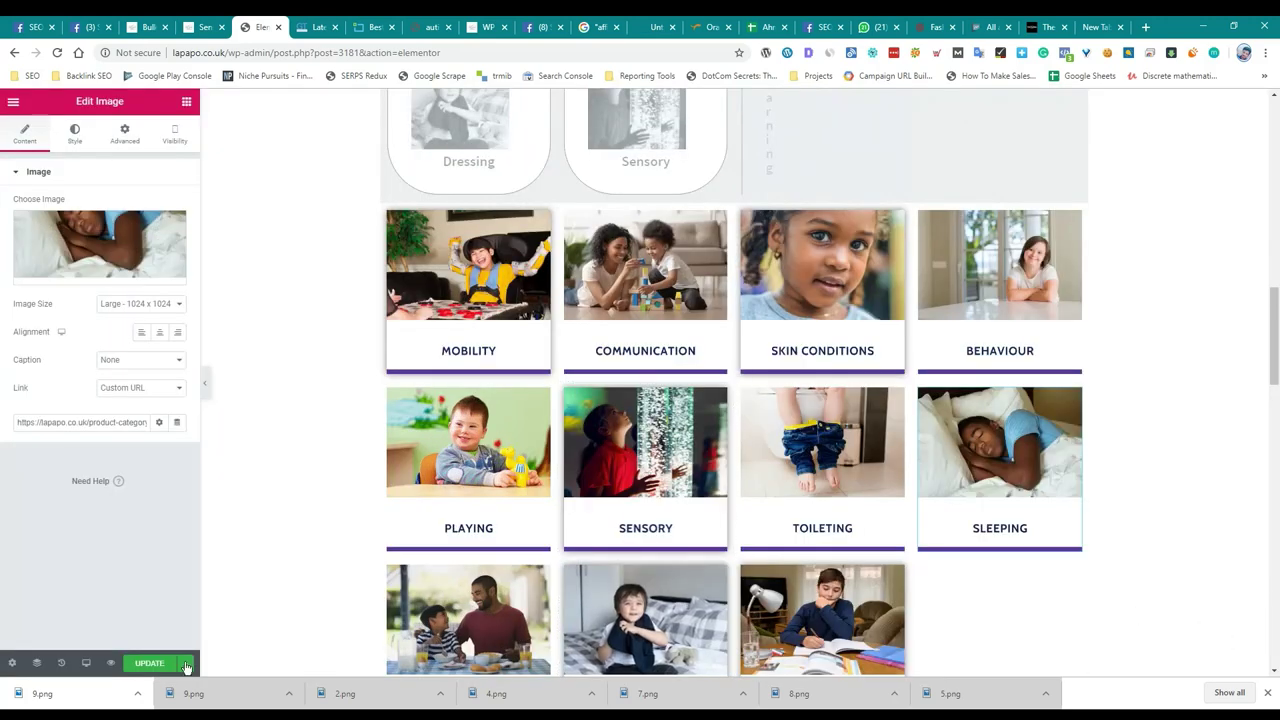
Re-test the lapapo.co.uk homepage from its GTmetrix report.
{"action": "left_click", "coordinate": [316, 24]}
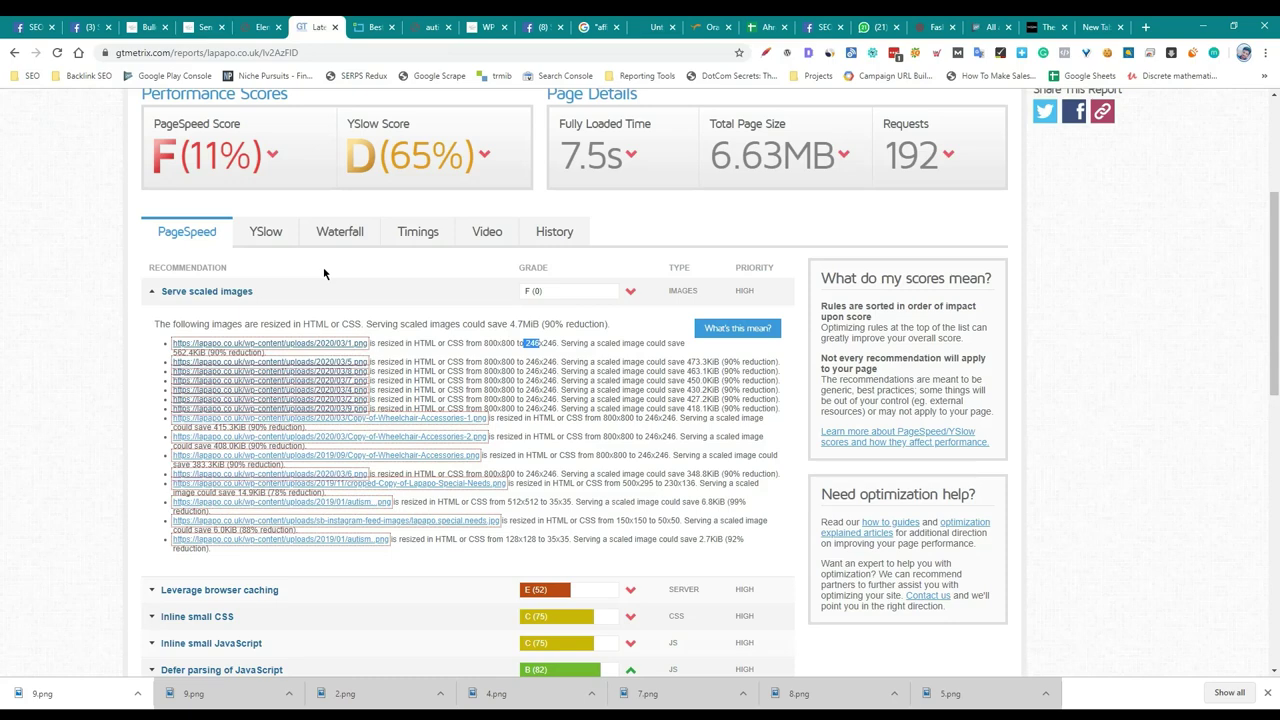
{"action": "scroll", "coordinate": [432, 344], "scroll_direction": "up", "scroll_amount": 3}
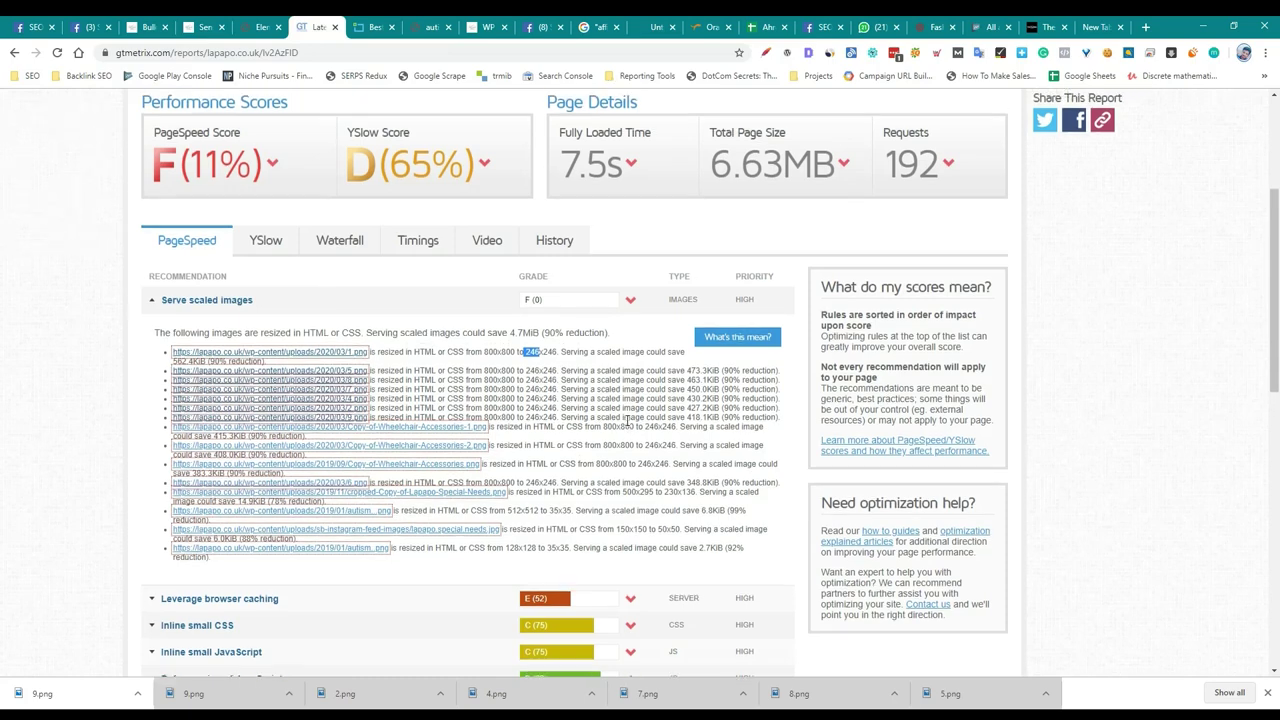
{"action": "left_click", "coordinate": [1141, 168]}
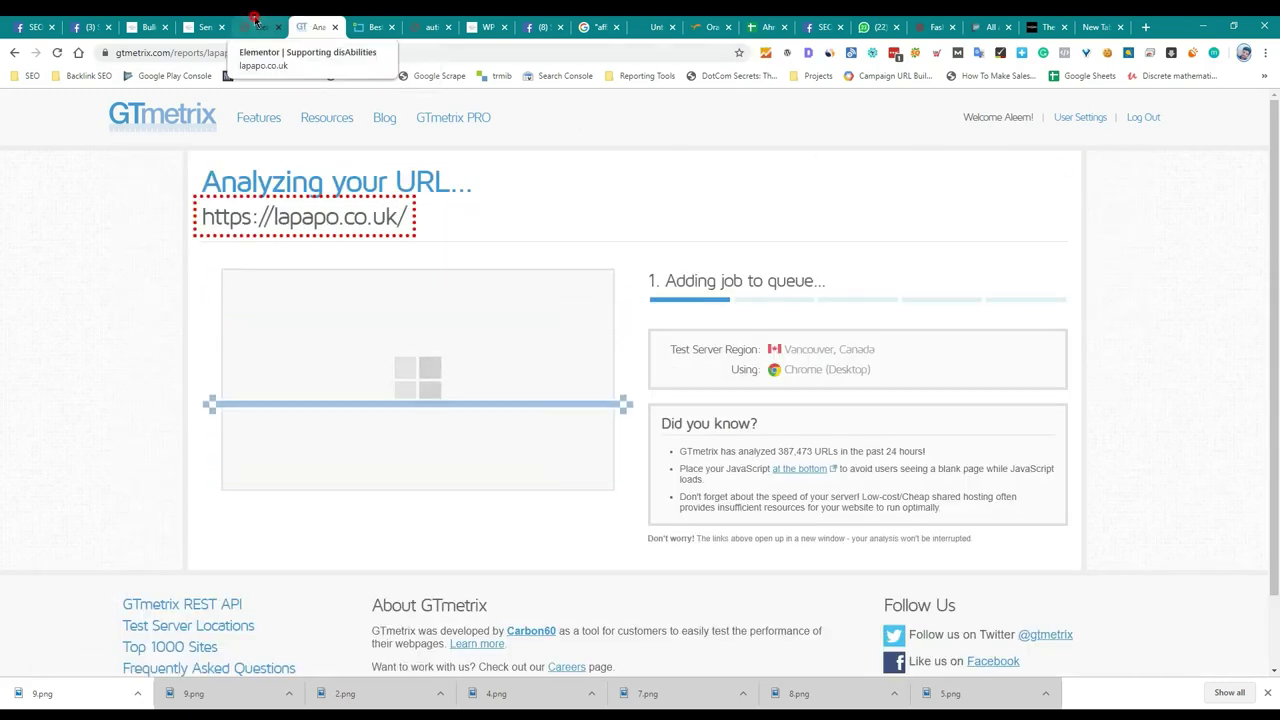
Look over the homepage's category tiles and Shop By Need section in Elementor.
{"action": "left_click", "coordinate": [255, 26]}
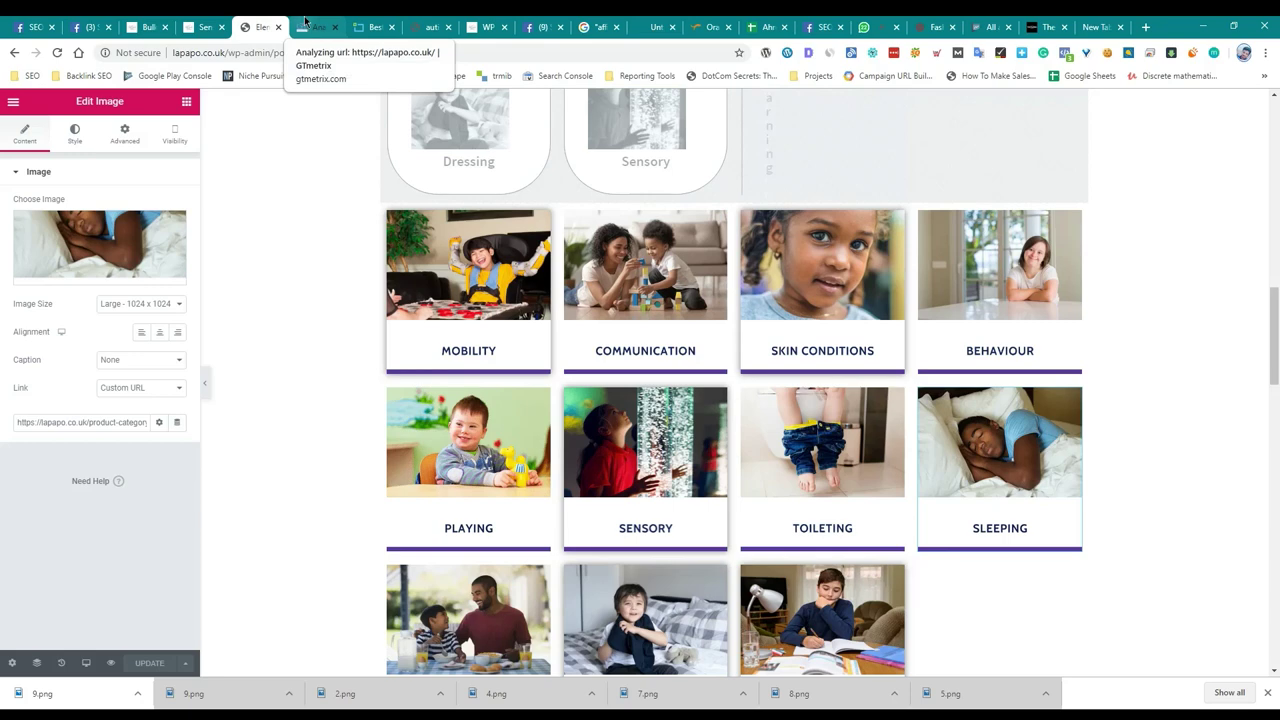
{"action": "scroll", "coordinate": [367, 146], "scroll_direction": "down", "scroll_amount": 3}
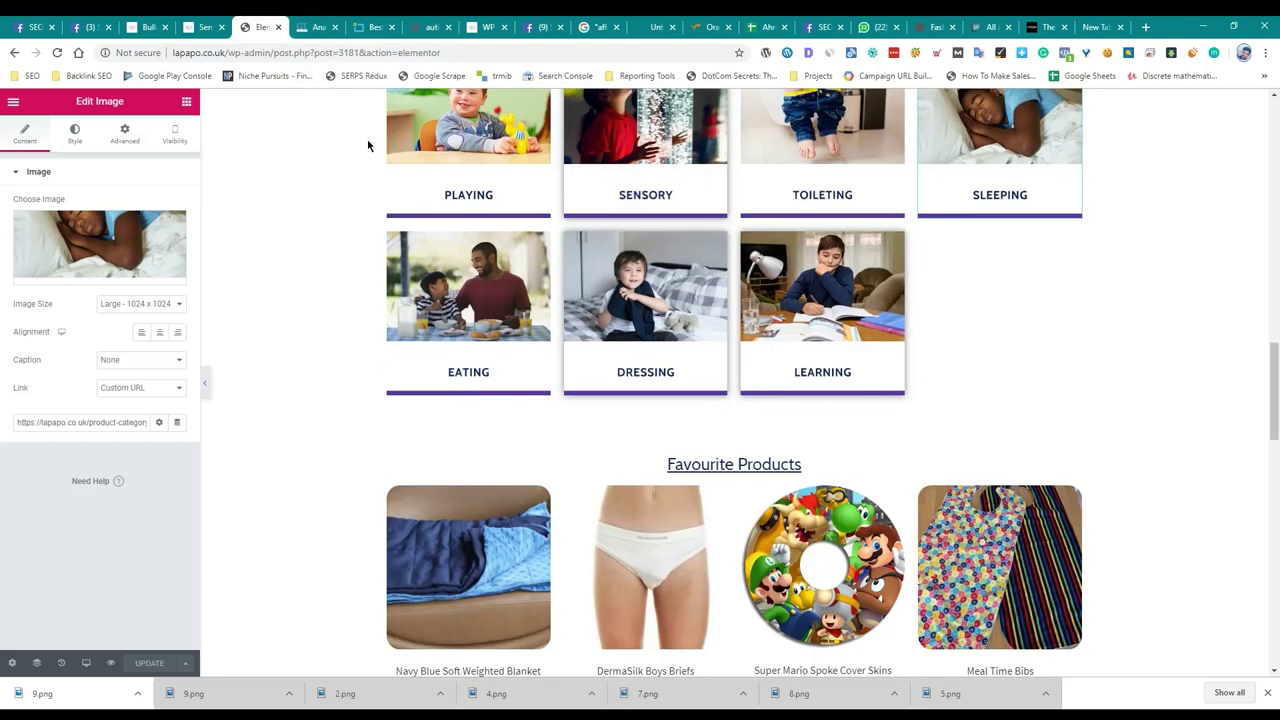
{"action": "scroll", "coordinate": [367, 146], "scroll_direction": "up", "scroll_amount": 2}
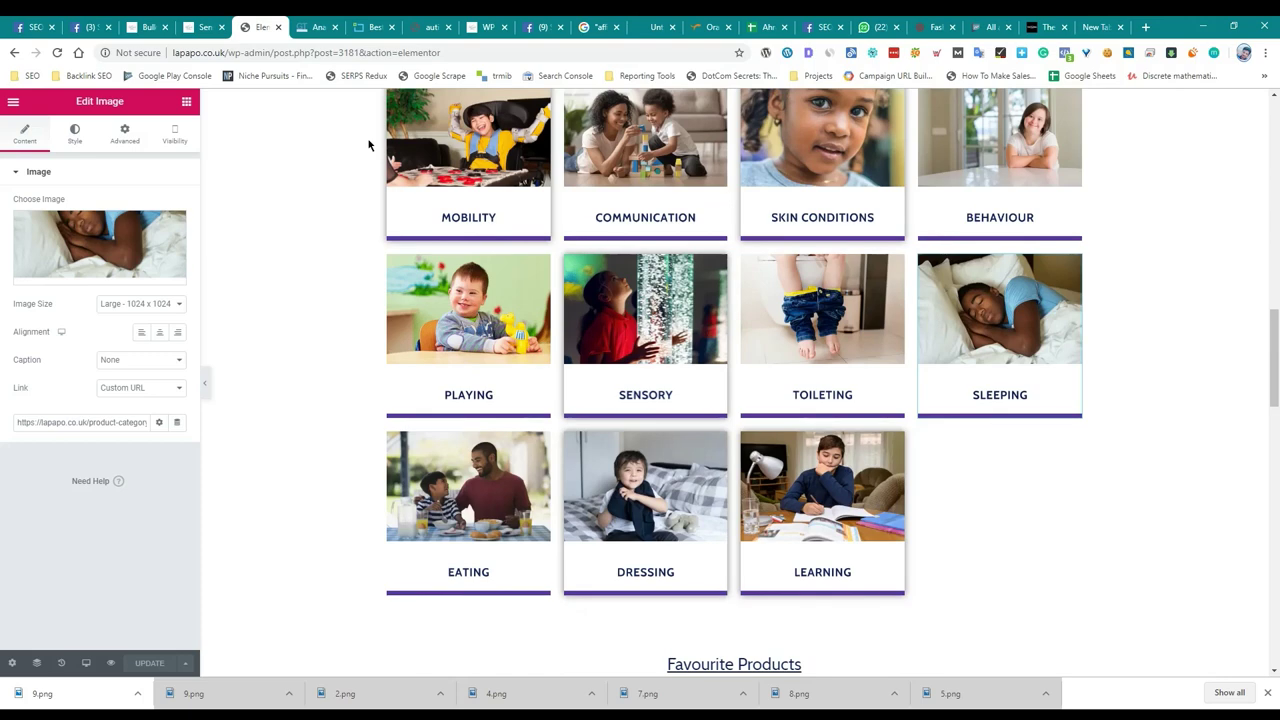
{"action": "scroll", "coordinate": [368, 145], "scroll_direction": "up", "scroll_amount": 6}
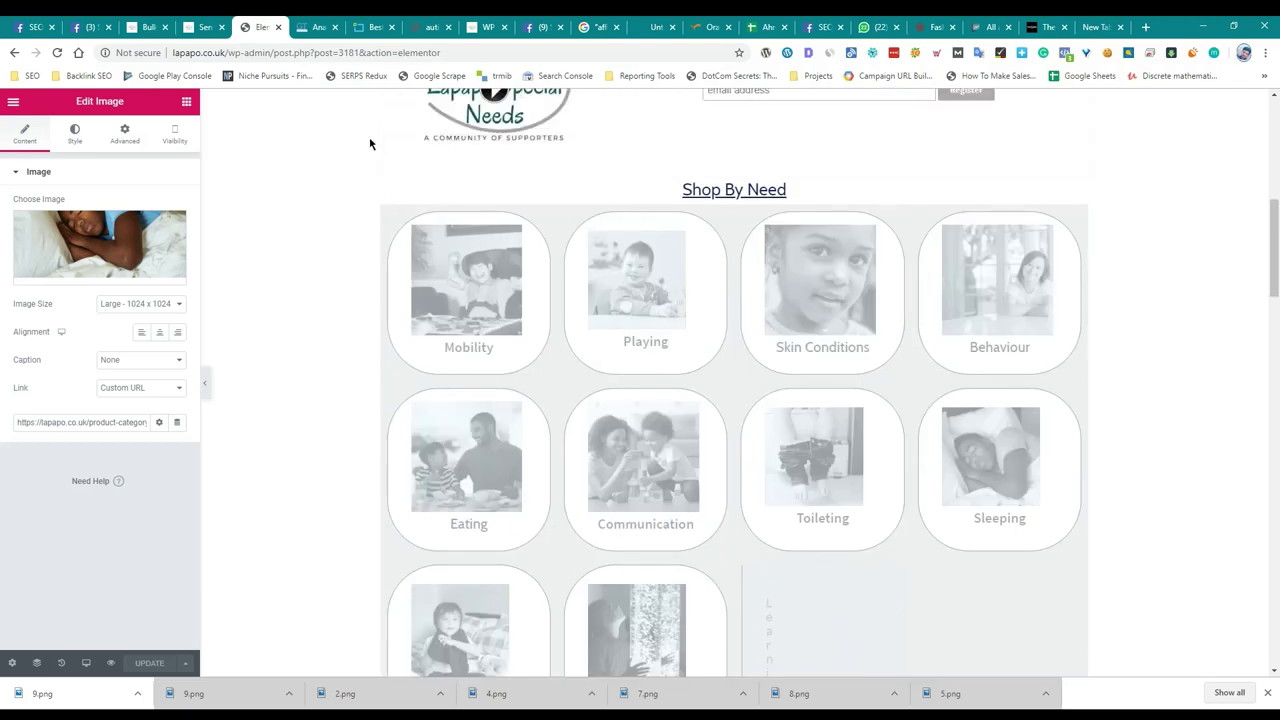
{"action": "scroll", "coordinate": [370, 144], "scroll_direction": "up", "scroll_amount": 3}
{"action": "scroll", "coordinate": [370, 143], "scroll_direction": "down", "scroll_amount": 5}
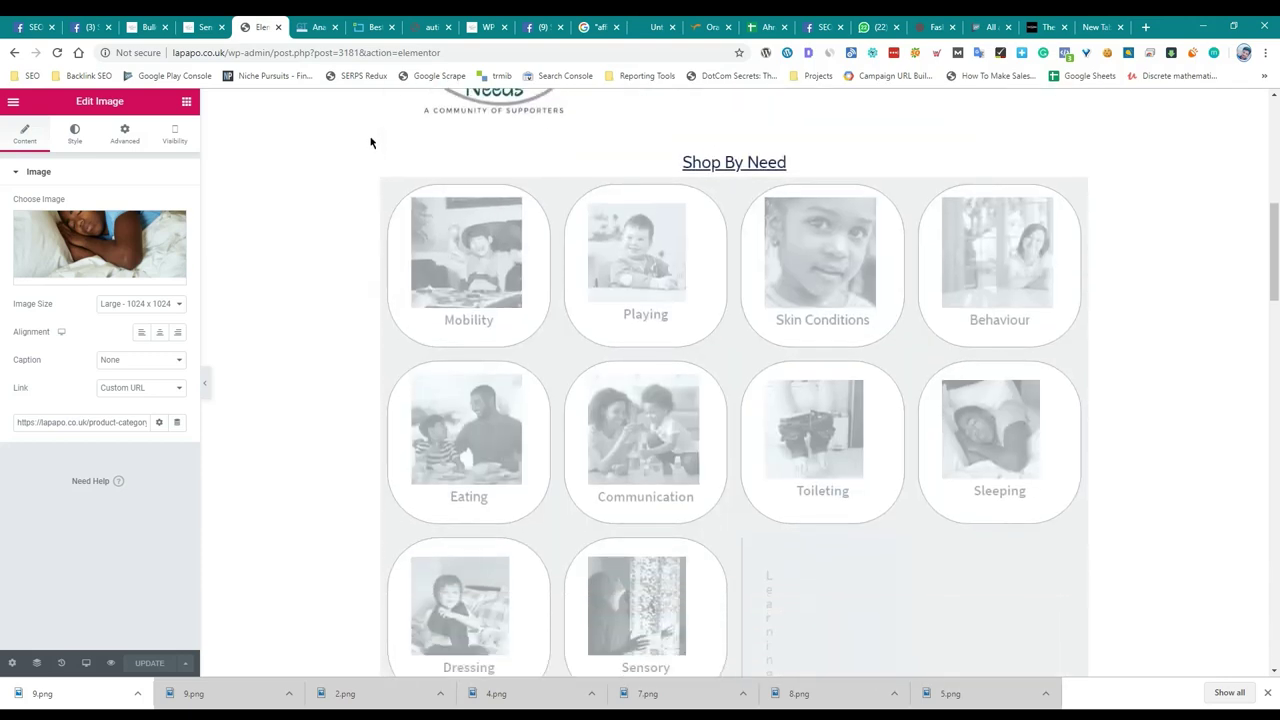
{"action": "scroll", "coordinate": [370, 143], "scroll_direction": "down", "scroll_amount": 1}
Open Copy-of-Wheelchair-Accessories-1.png from the new GTmetrix report's scaled-images list and save it to Downloads.
{"action": "left_click", "coordinate": [310, 27]}
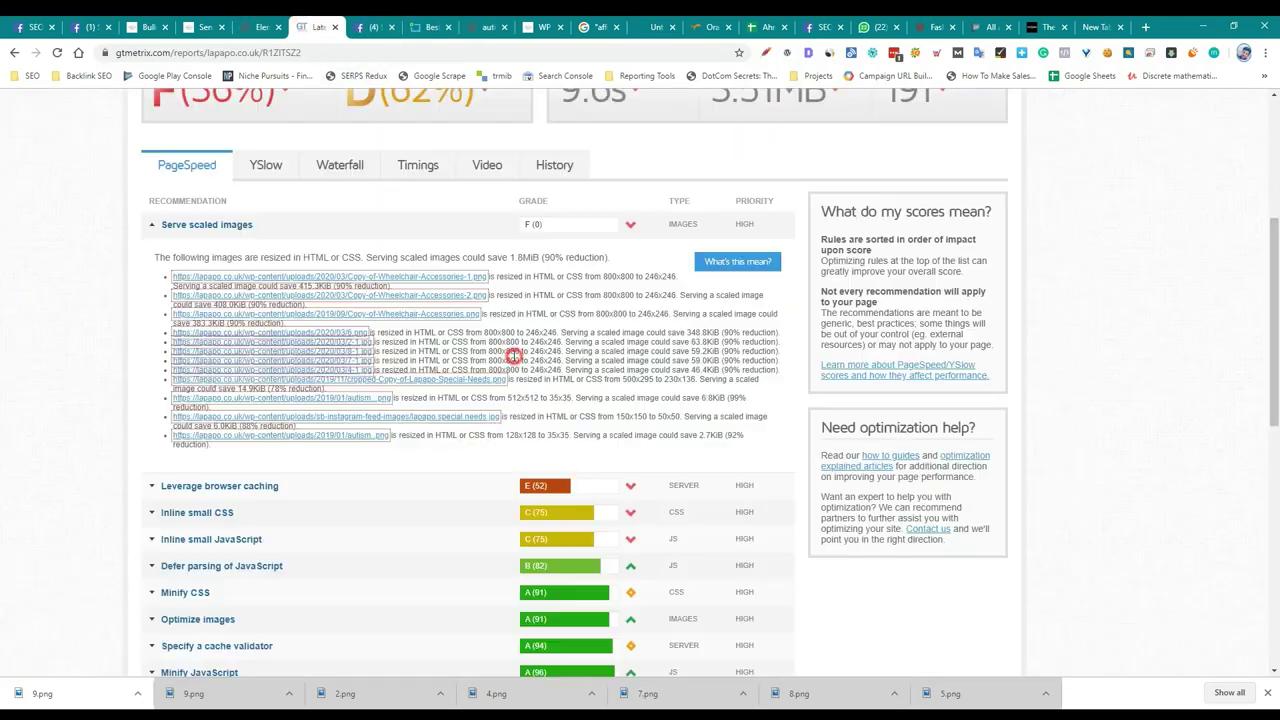
{"action": "left_click", "coordinate": [352, 277]}
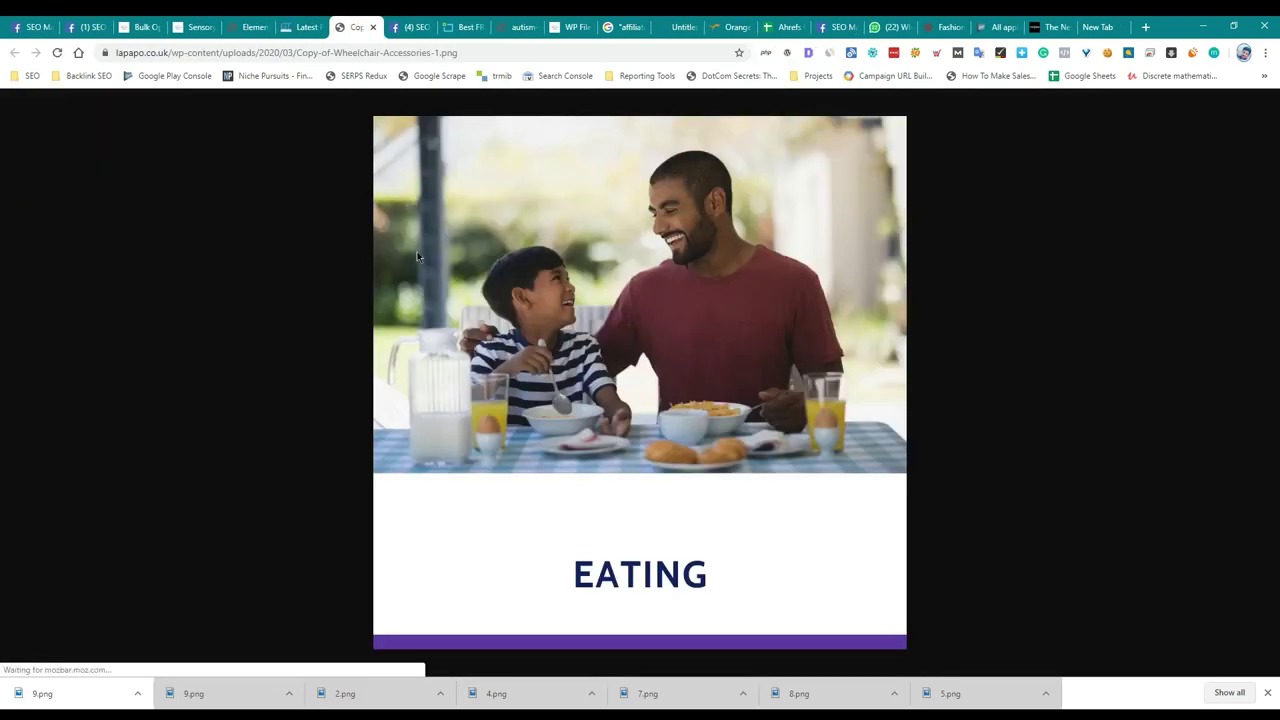
{"action": "key", "text": "ctrl+s"}
{"action": "key", "text": "Return"}
Load the downloaded Copy-of-Wheelchair-Accessories-1.png into ImageResizer and resize it to 246 × 246 pixels.
{"action": "left_click", "coordinate": [297, 20]}
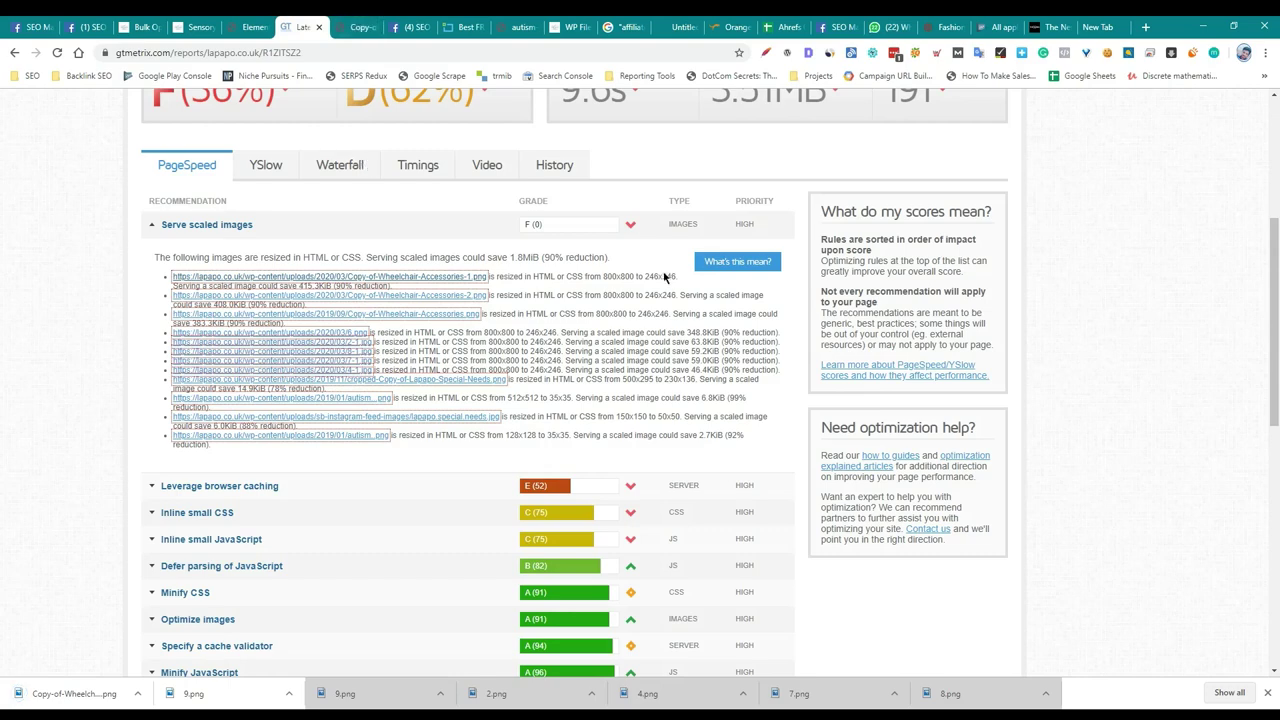
{"action": "key", "text": "ctrl+Tab"}
{"action": "key", "text": "ctrl+Tab"}
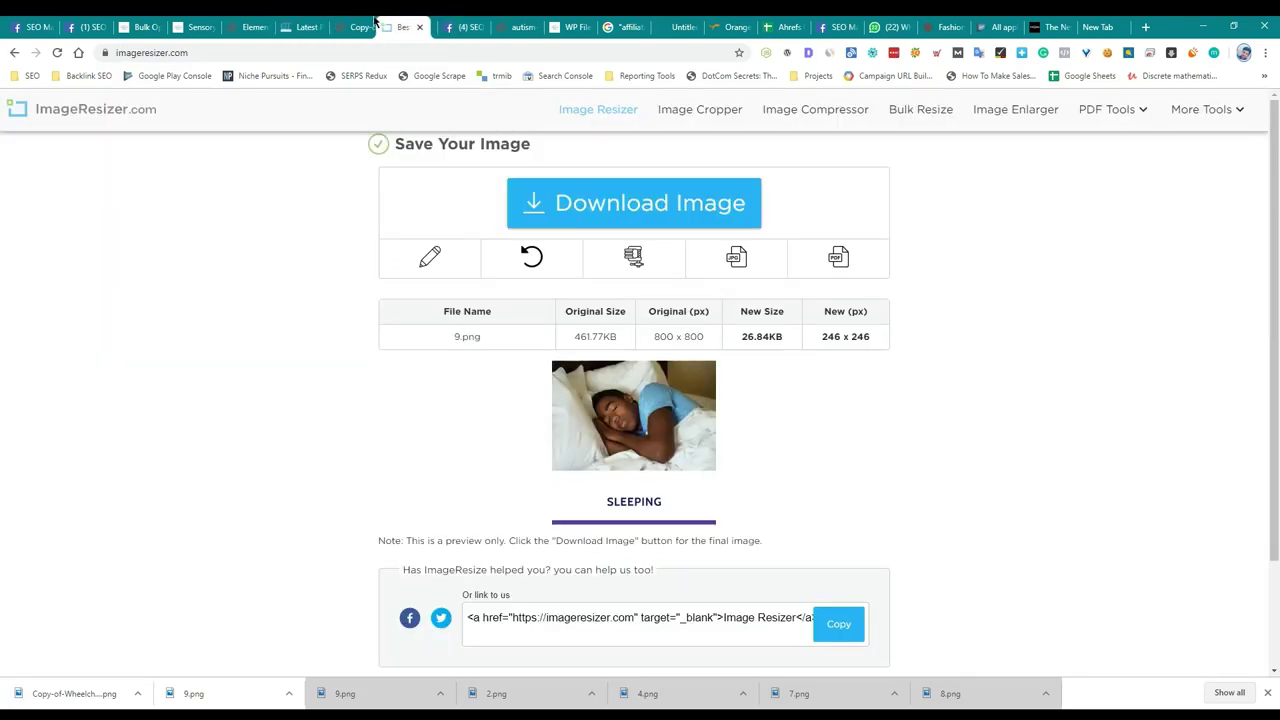
{"action": "left_click_drag", "start_coordinate": [78, 692], "coordinate": [736, 294]}
{"action": "left_click", "coordinate": [355, 27]}
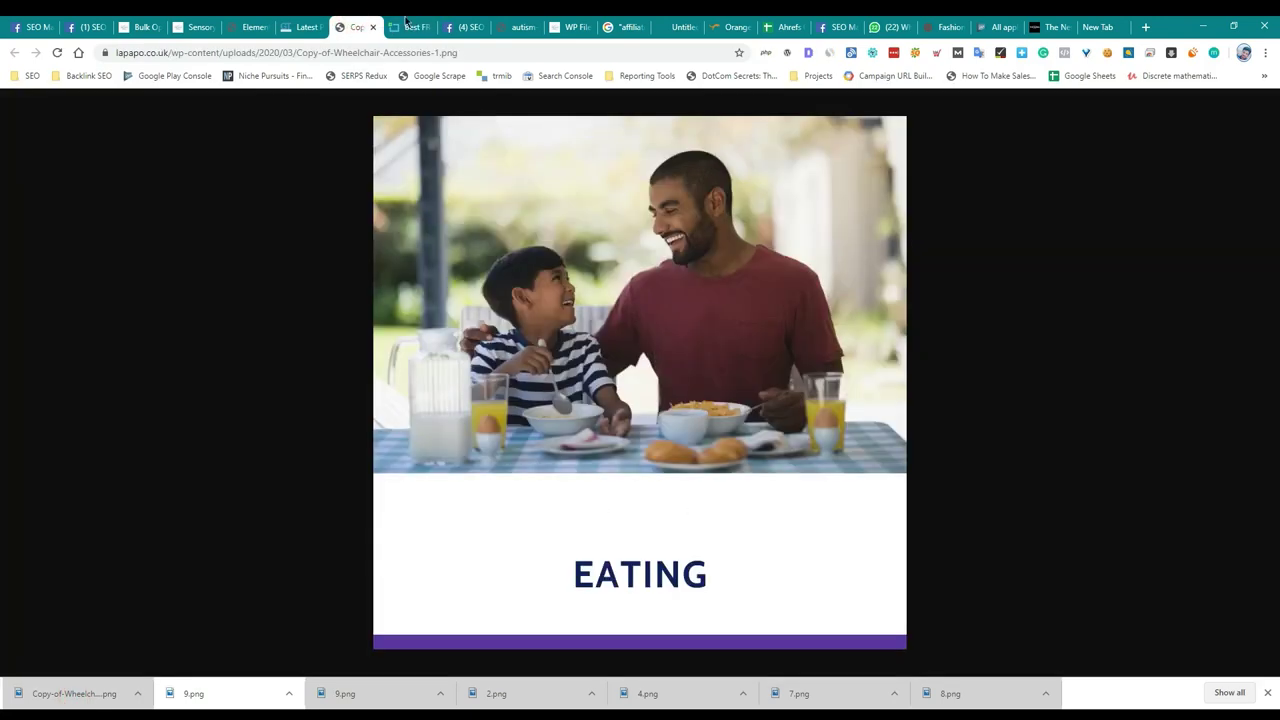
{"action": "left_click", "coordinate": [410, 27]}
{"action": "left_click", "coordinate": [345, 269]}
{"action": "type", "text": "246"}
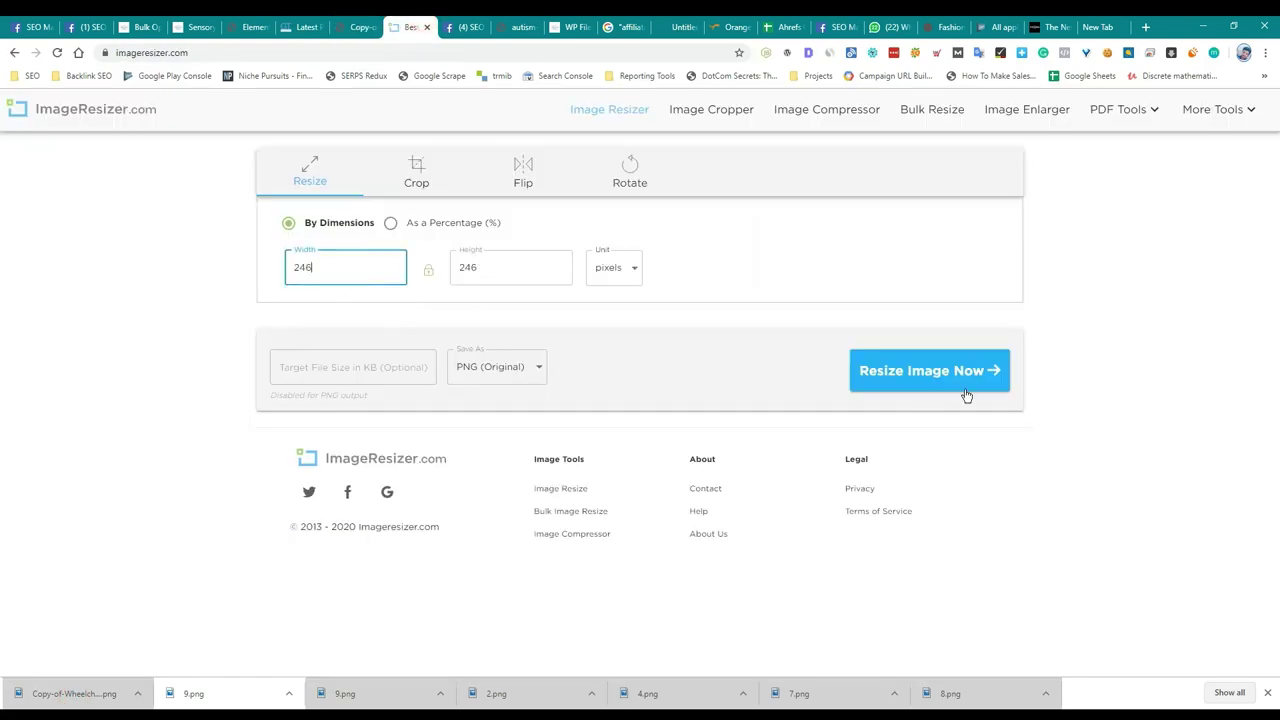
{"action": "left_click", "coordinate": [960, 385]}
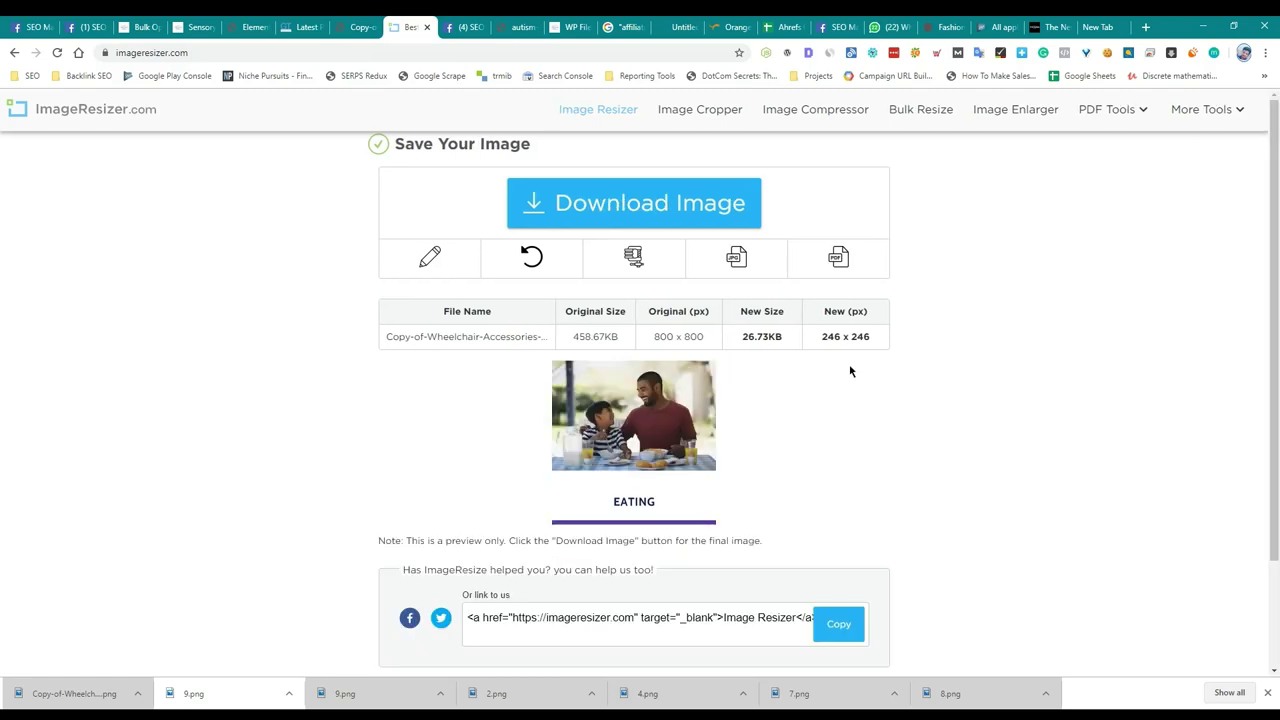
Download the resized Eating image to Downloads, replacing the existing Copy-of-Wheelchair-Accessories-1.png.
{"action": "left_click", "coordinate": [666, 214]}
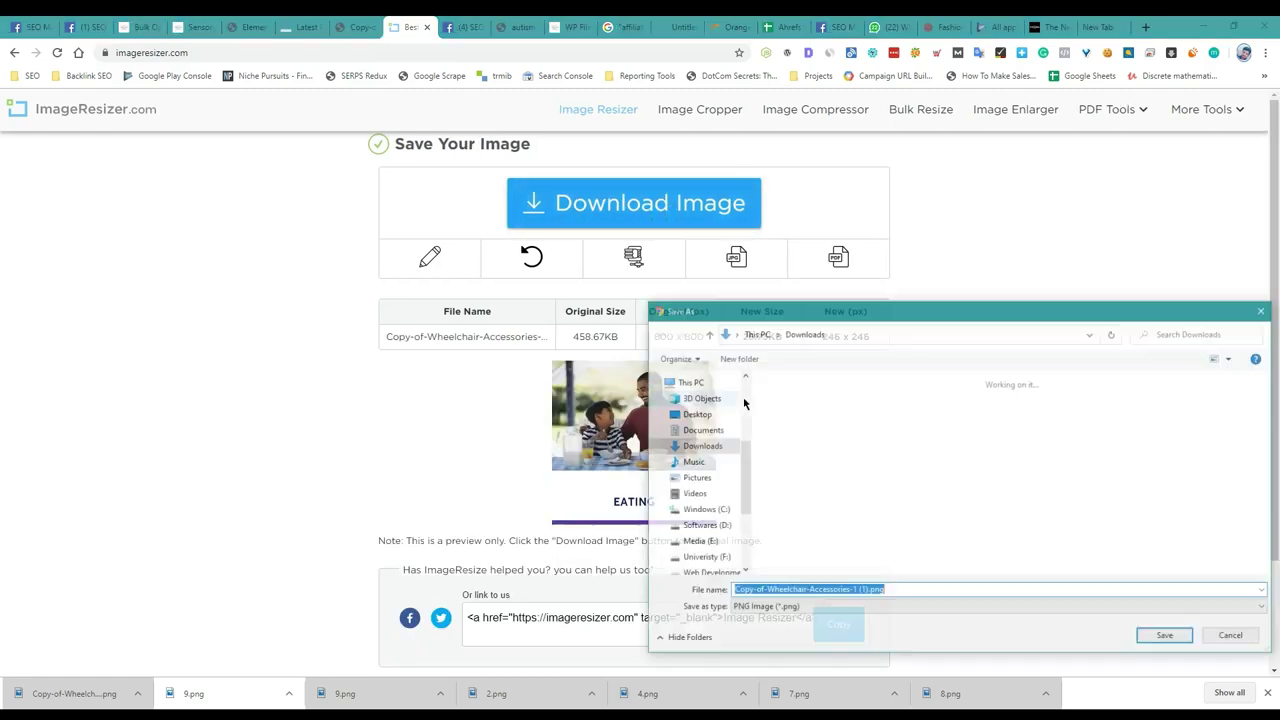
{"action": "double_click", "coordinate": [806, 435]}
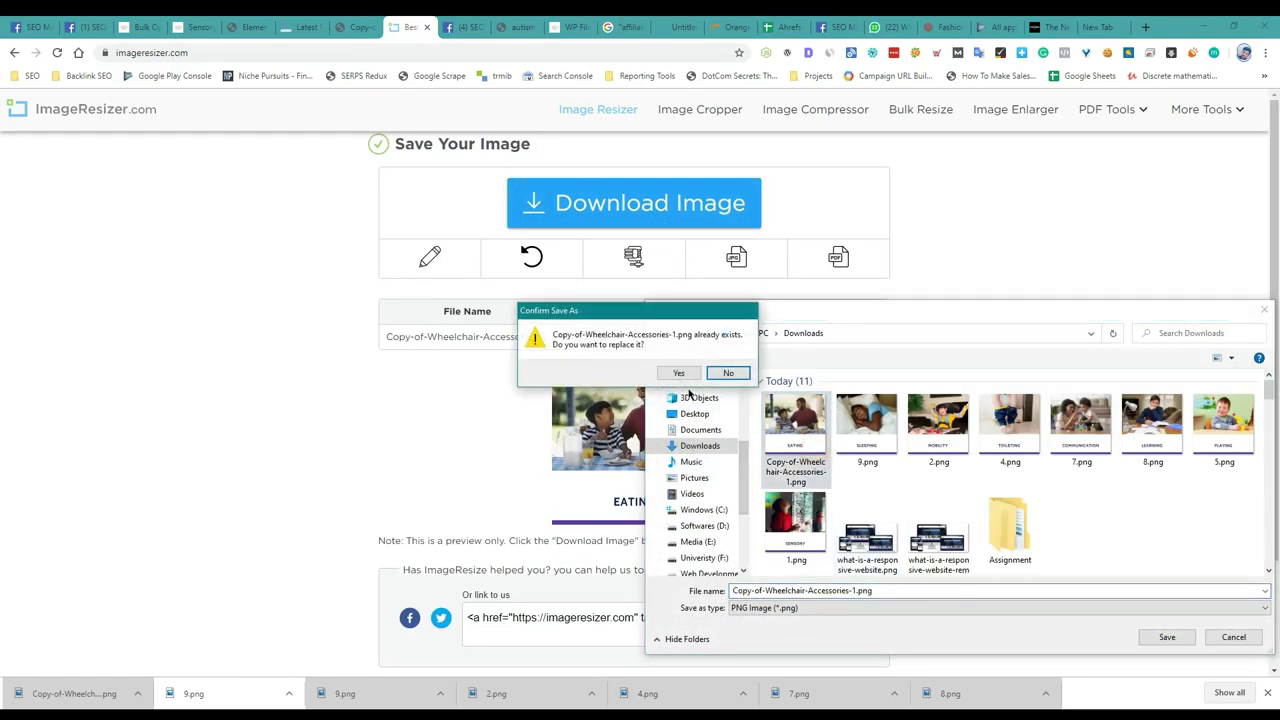
{"action": "left_click", "coordinate": [678, 374]}
In Elementor, upload the resized Copy-of-Wheelchair-Accessories-1.png to the media library and insert it as the Eating tile's image.
{"action": "left_click", "coordinate": [245, 27]}
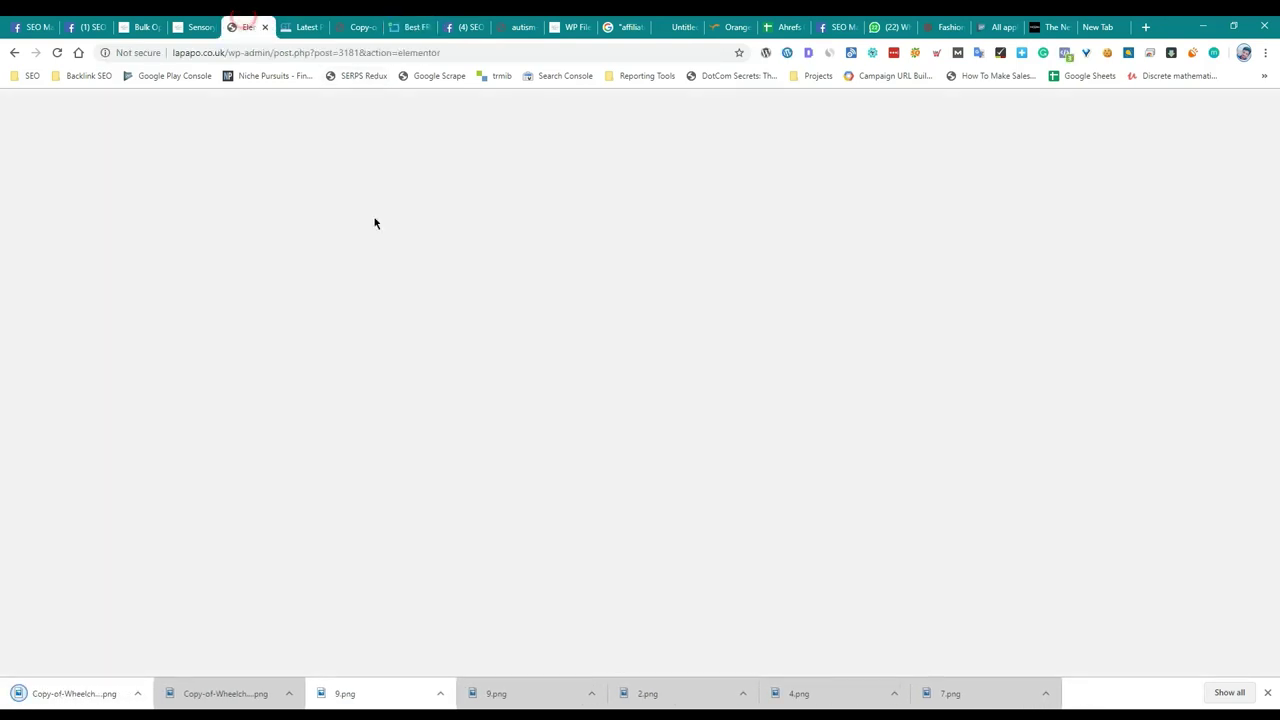
{"action": "scroll", "coordinate": [458, 290], "scroll_direction": "down", "scroll_amount": 3}
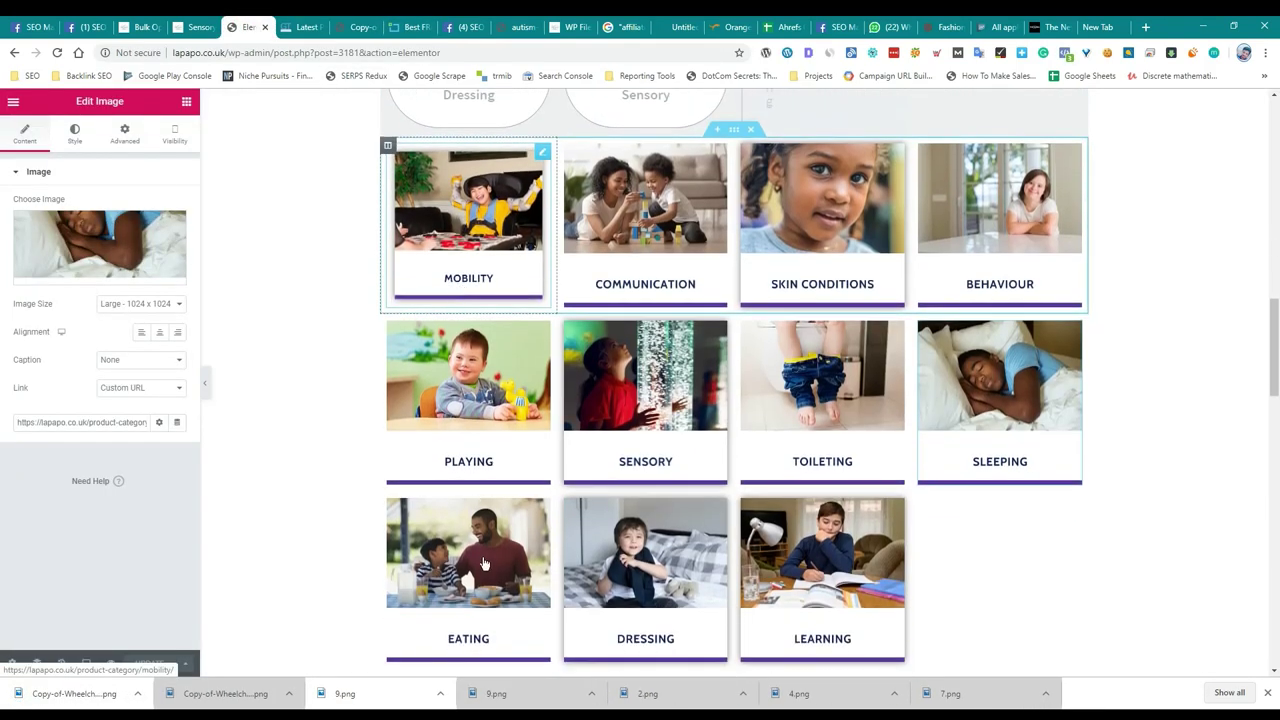
{"action": "left_click", "coordinate": [483, 563]}
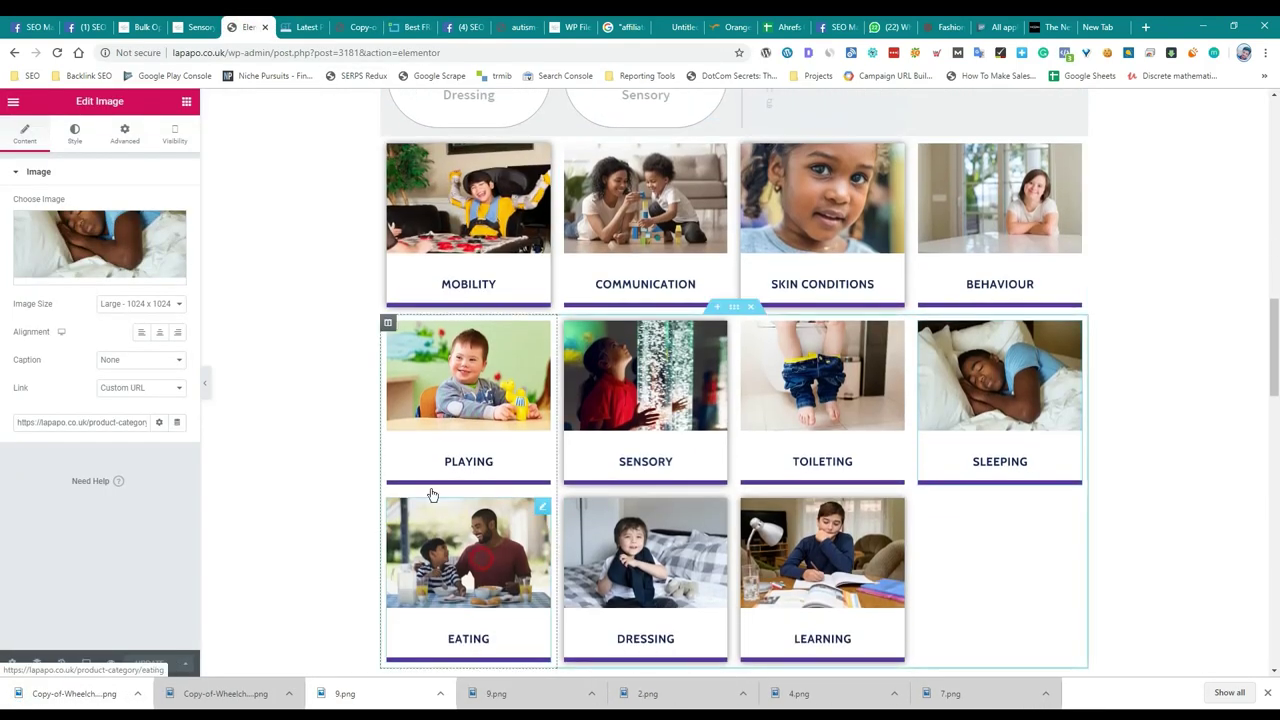
{"action": "left_click", "coordinate": [100, 245]}
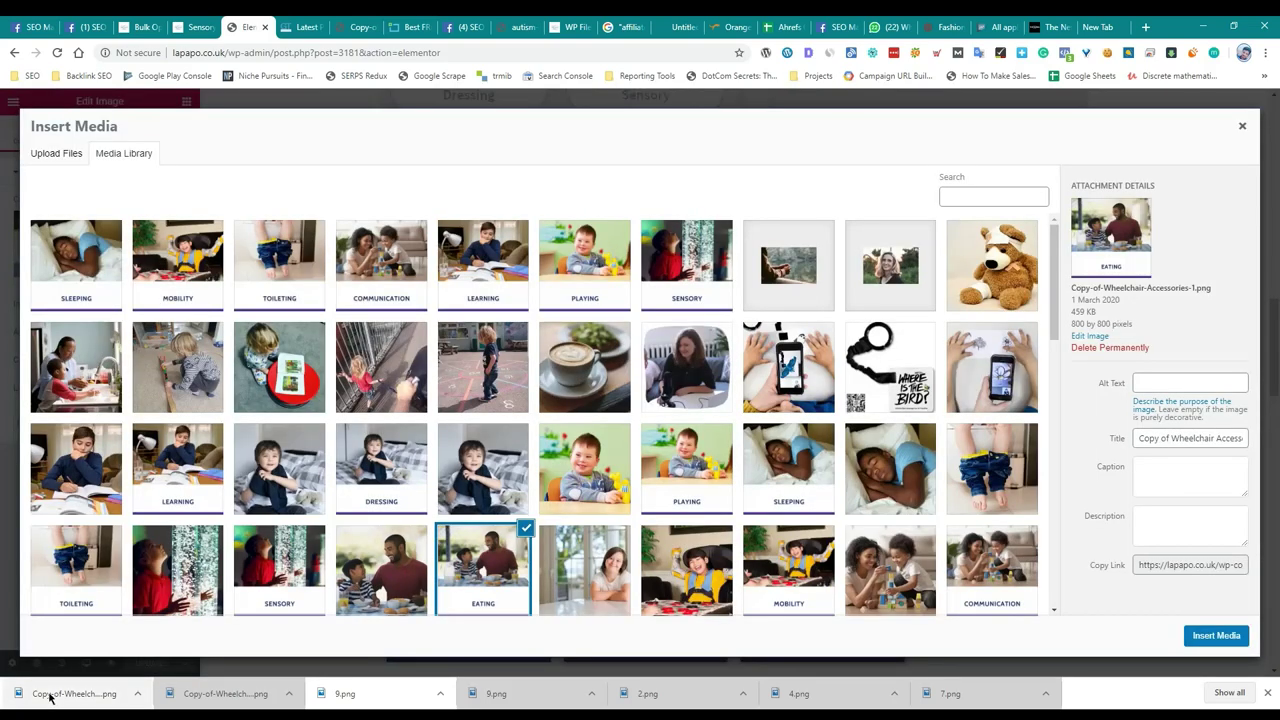
{"action": "left_click_drag", "start_coordinate": [52, 696], "coordinate": [298, 485]}
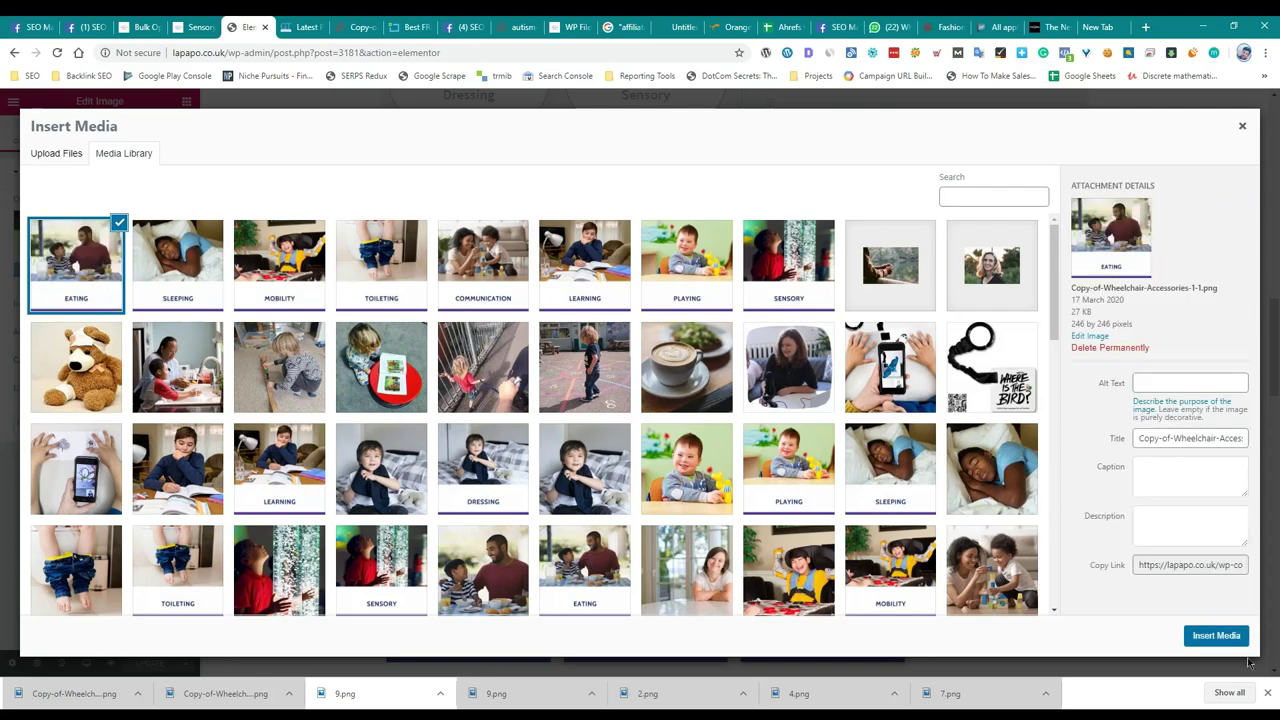
{"action": "left_click", "coordinate": [1225, 645]}
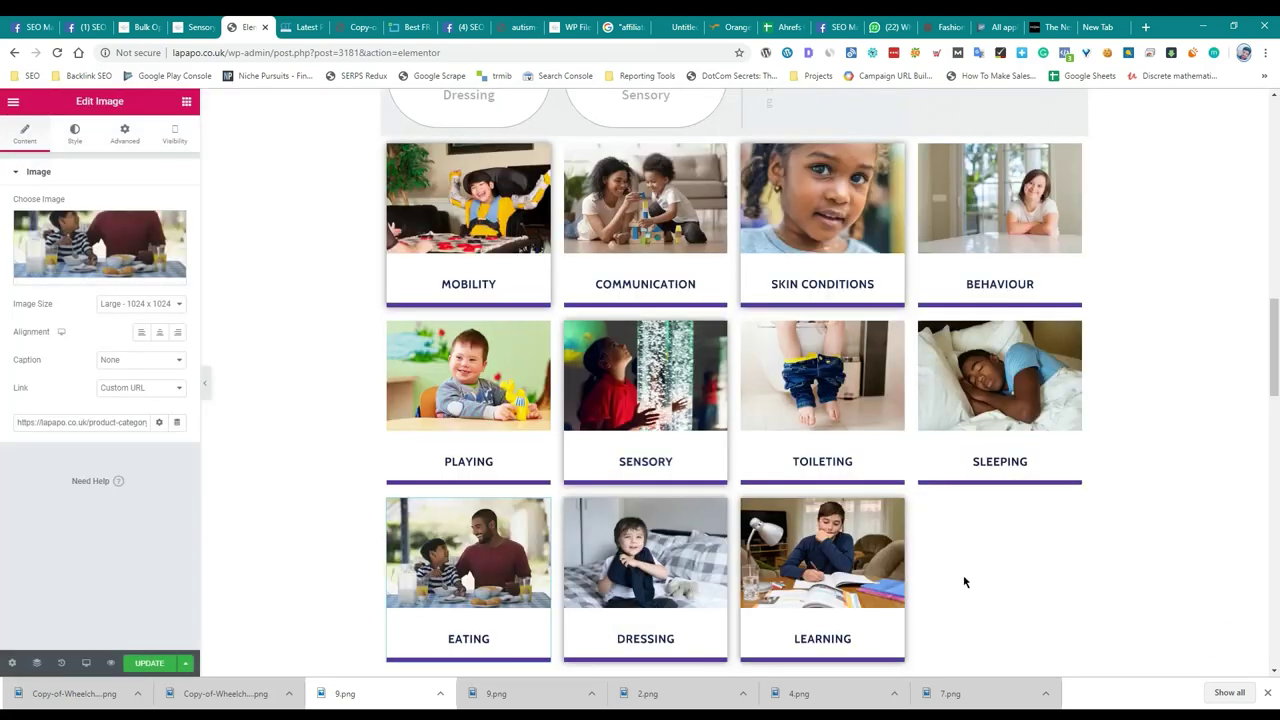
Open Copy-of-Wheelchair-Accessories-2.png from the GTmetrix scaled-images list, save it to Downloads and close the image.
{"action": "left_click", "coordinate": [303, 27]}
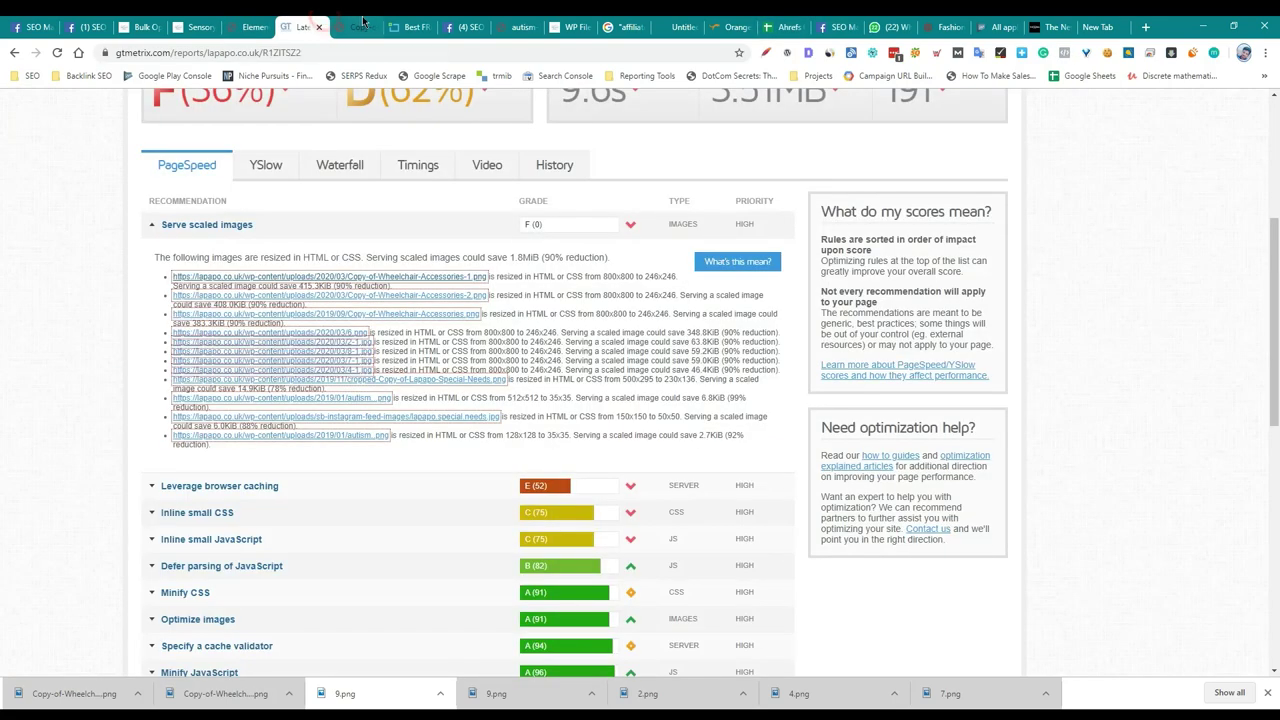
{"action": "left_click", "coordinate": [362, 24]}
{"action": "key", "text": "ctrl+w"}
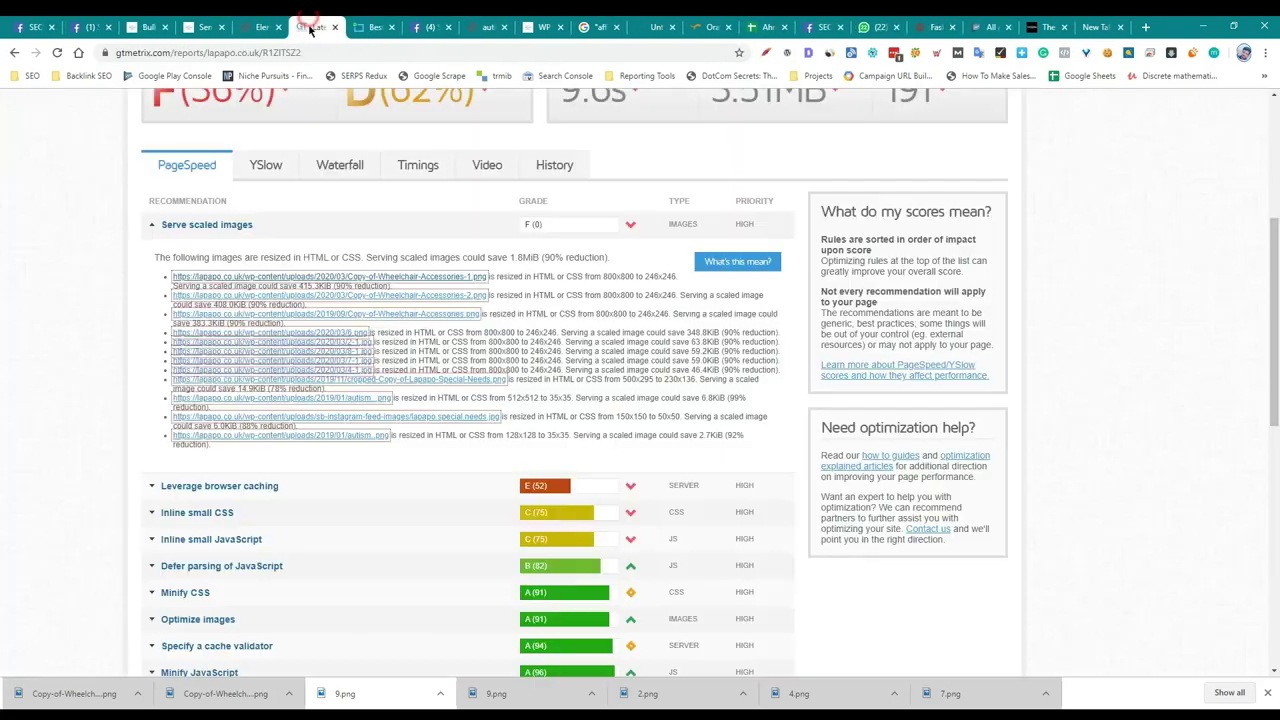
{"action": "left_click", "coordinate": [423, 295]}
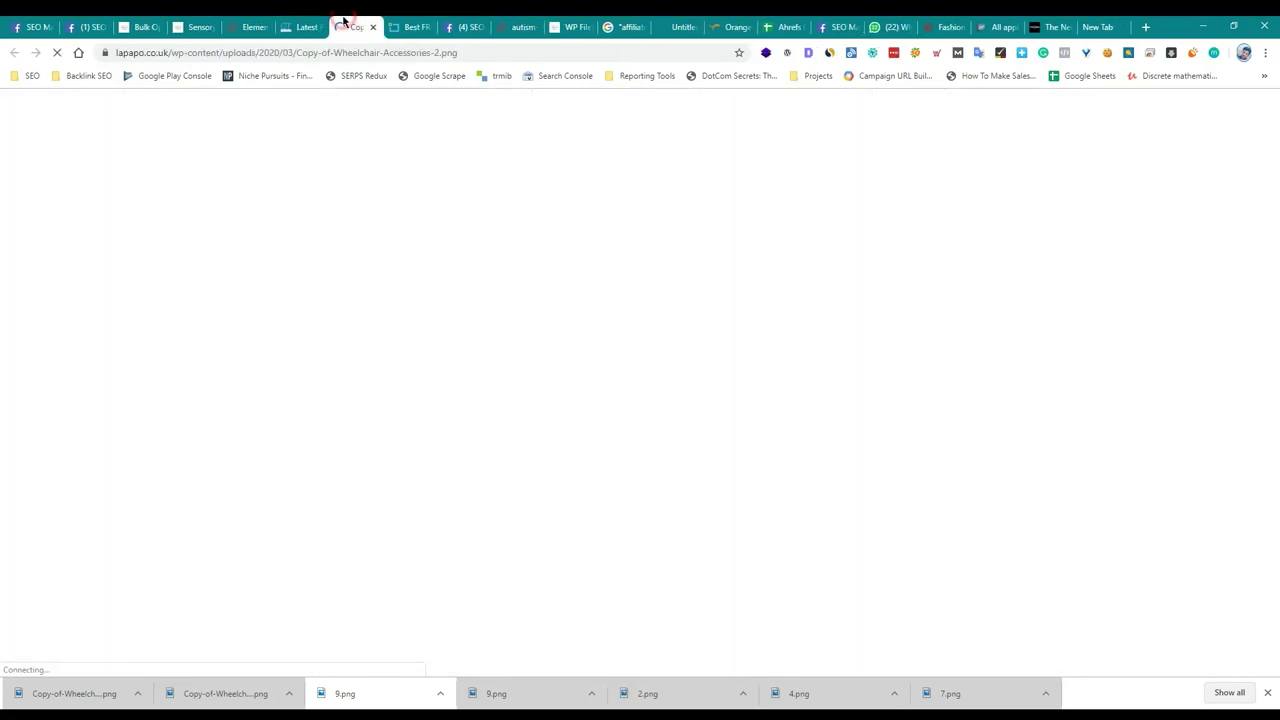
{"action": "key", "text": "ctrl+s"}
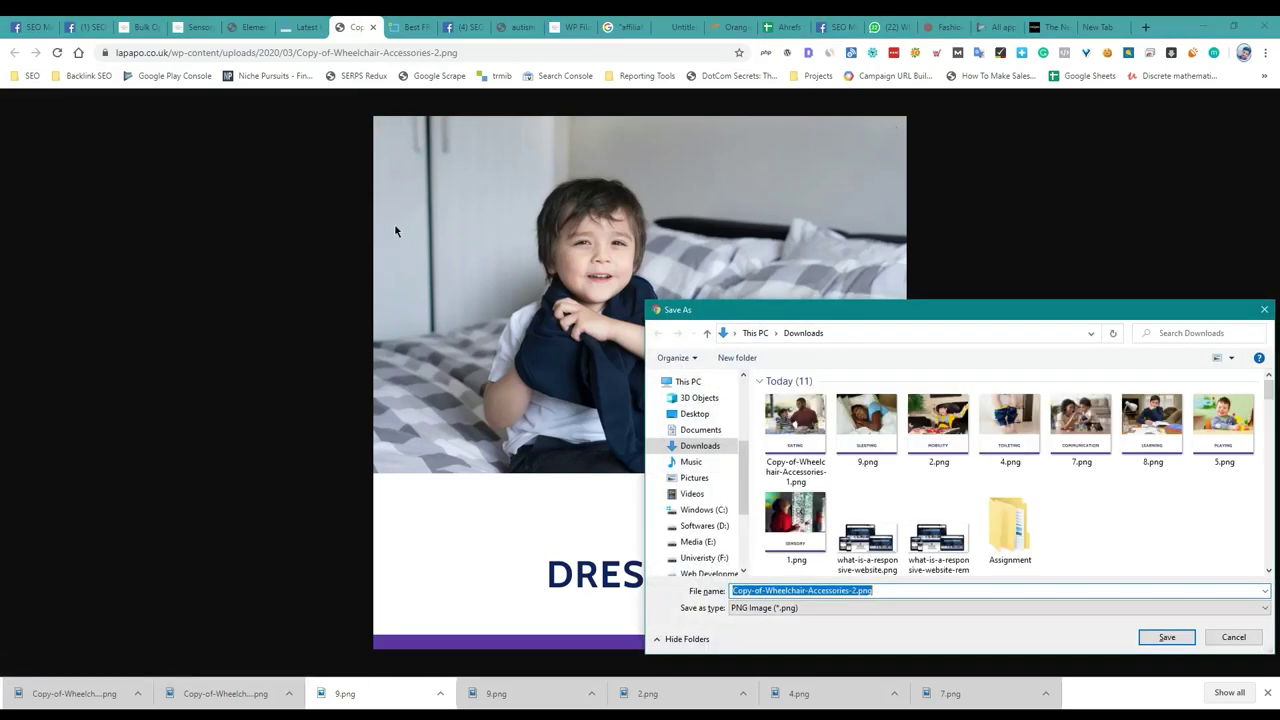
{"action": "key", "text": "Return"}
{"action": "left_click", "coordinate": [373, 27]}
Reload ImageResizer, load the downloaded Copy-of-Wheelchair-Accessories-2.png and resize it to 246 × 246 pixels.
{"action": "left_click", "coordinate": [373, 25]}
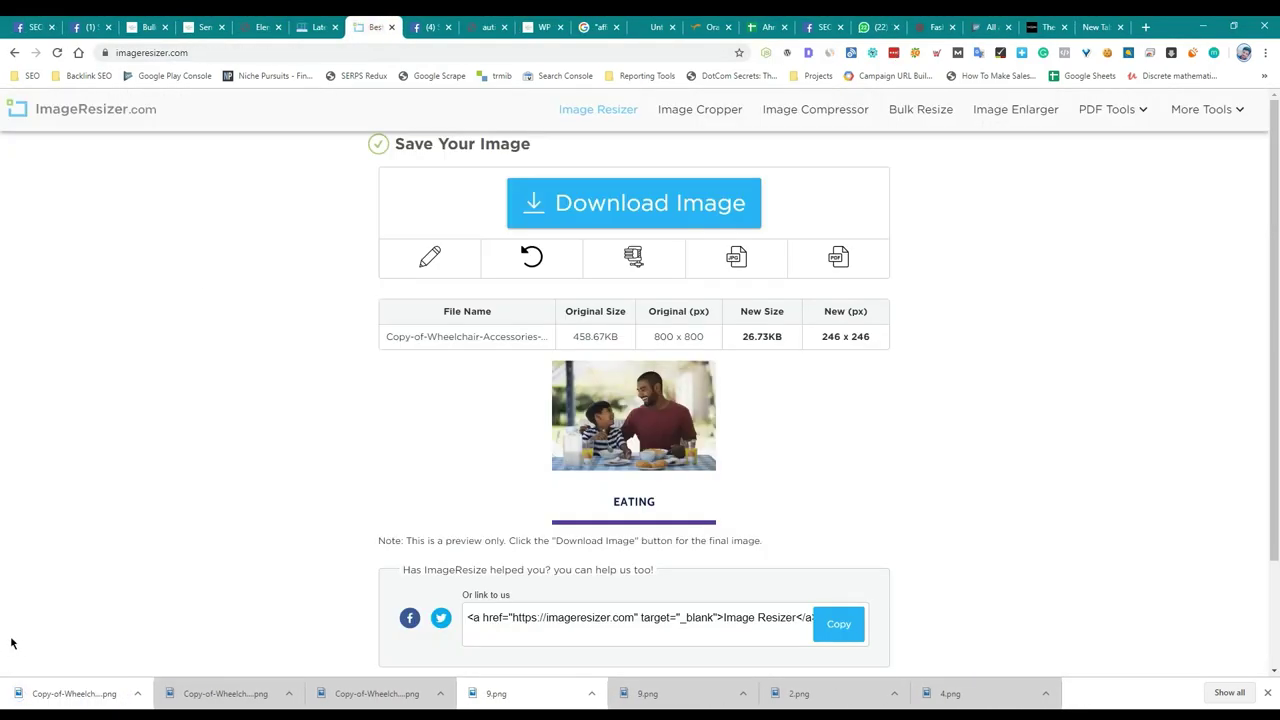
{"action": "key", "text": "ctrl+l"}
{"action": "key", "text": "Return"}
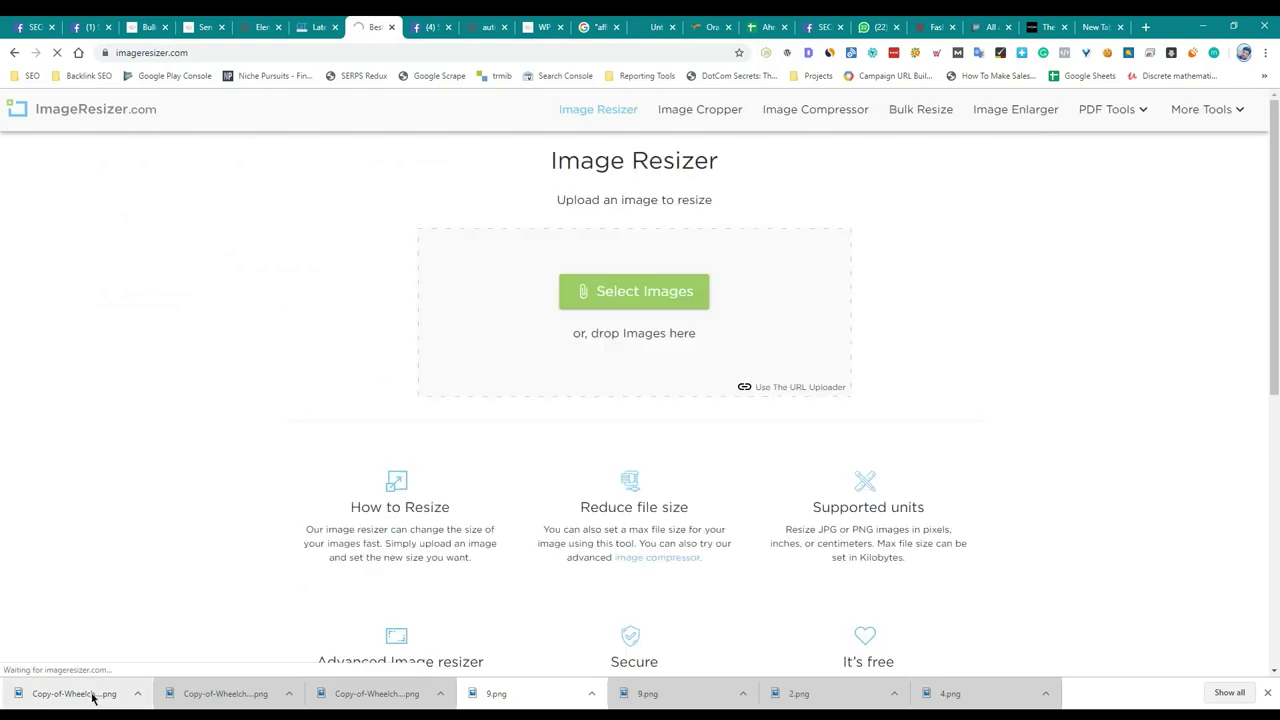
{"action": "left_click_drag", "start_coordinate": [91, 697], "coordinate": [450, 304]}
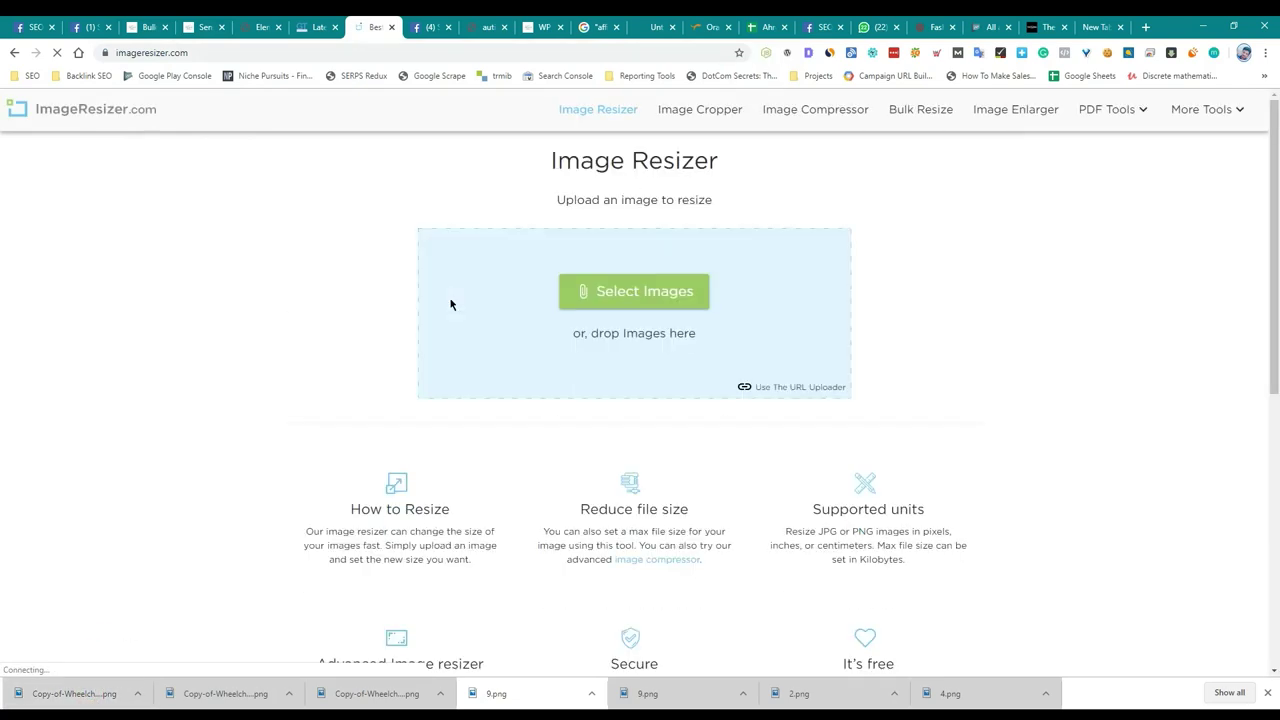
{"action": "left_click_drag", "start_coordinate": [71, 703], "coordinate": [500, 294]}
{"action": "left_click", "coordinate": [377, 277]}
{"action": "left_click", "coordinate": [923, 381]}
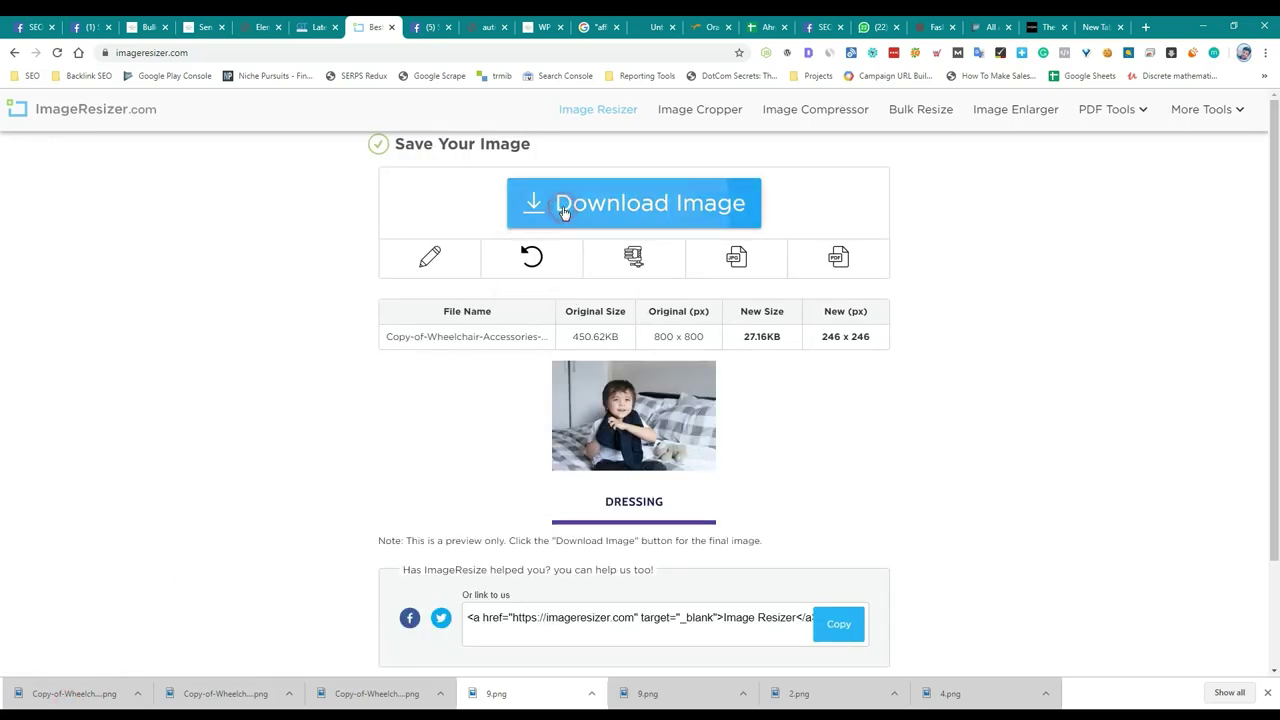
Download the resized Dressing image to Downloads, replacing the existing Copy-of-Wheelchair-Accessories-2.png.
{"action": "left_click", "coordinate": [562, 214]}
{"action": "left_click", "coordinate": [797, 455]}
{"action": "double_click", "coordinate": [797, 455]}
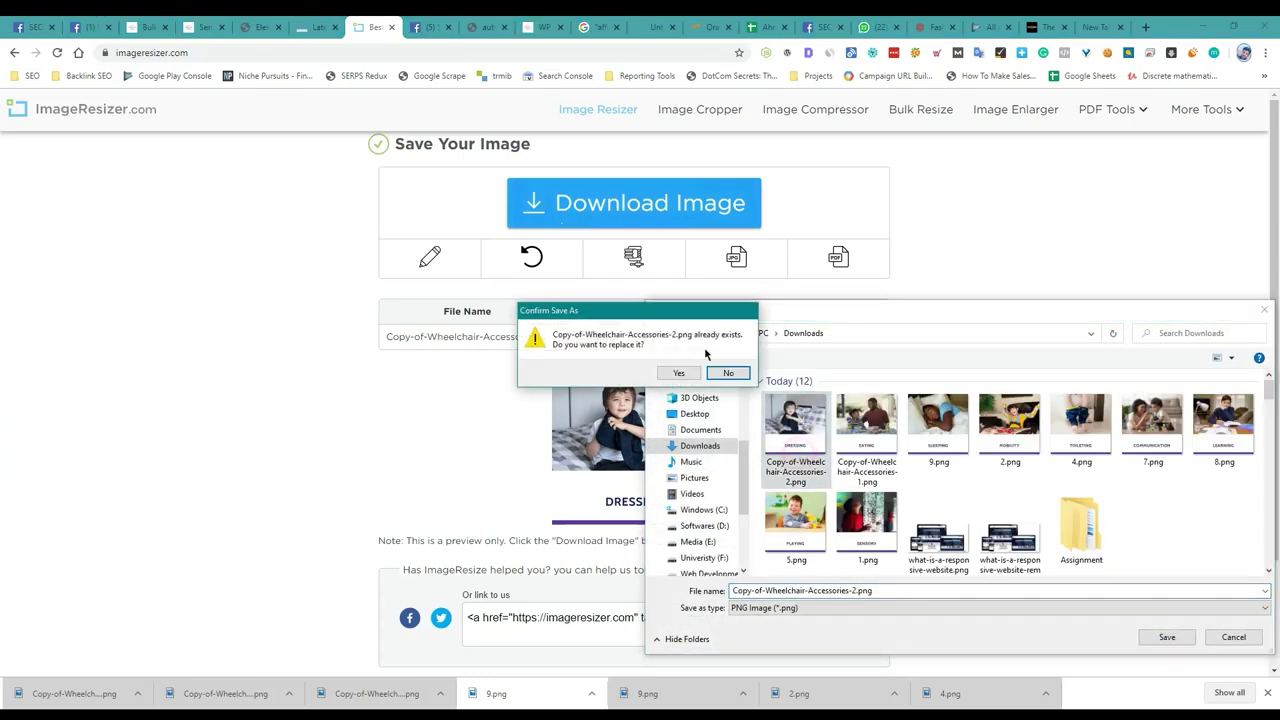
{"action": "left_click", "coordinate": [679, 373]}
In Elementor, upload the resized Copy-of-Wheelchair-Accessories-2.png to the media library and insert it as the Dressing tile's image.
{"action": "left_click", "coordinate": [262, 27]}
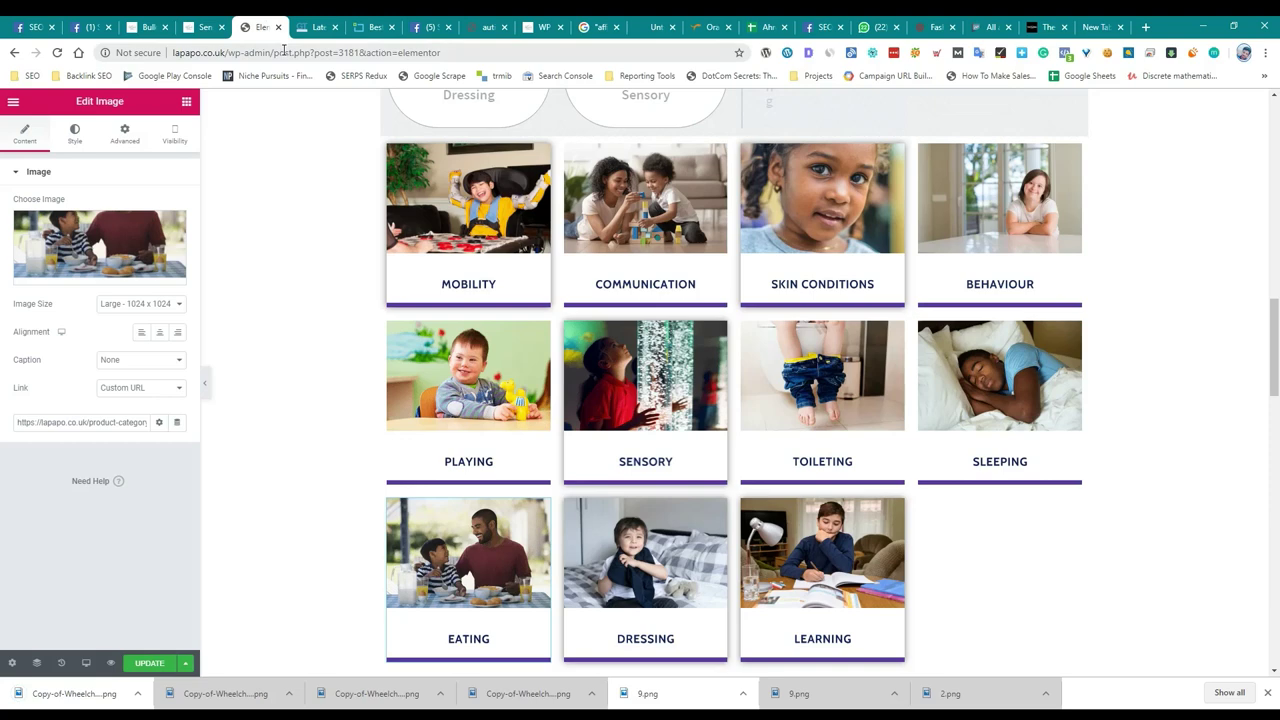
{"action": "scroll", "coordinate": [333, 269], "scroll_direction": "down", "scroll_amount": 1}
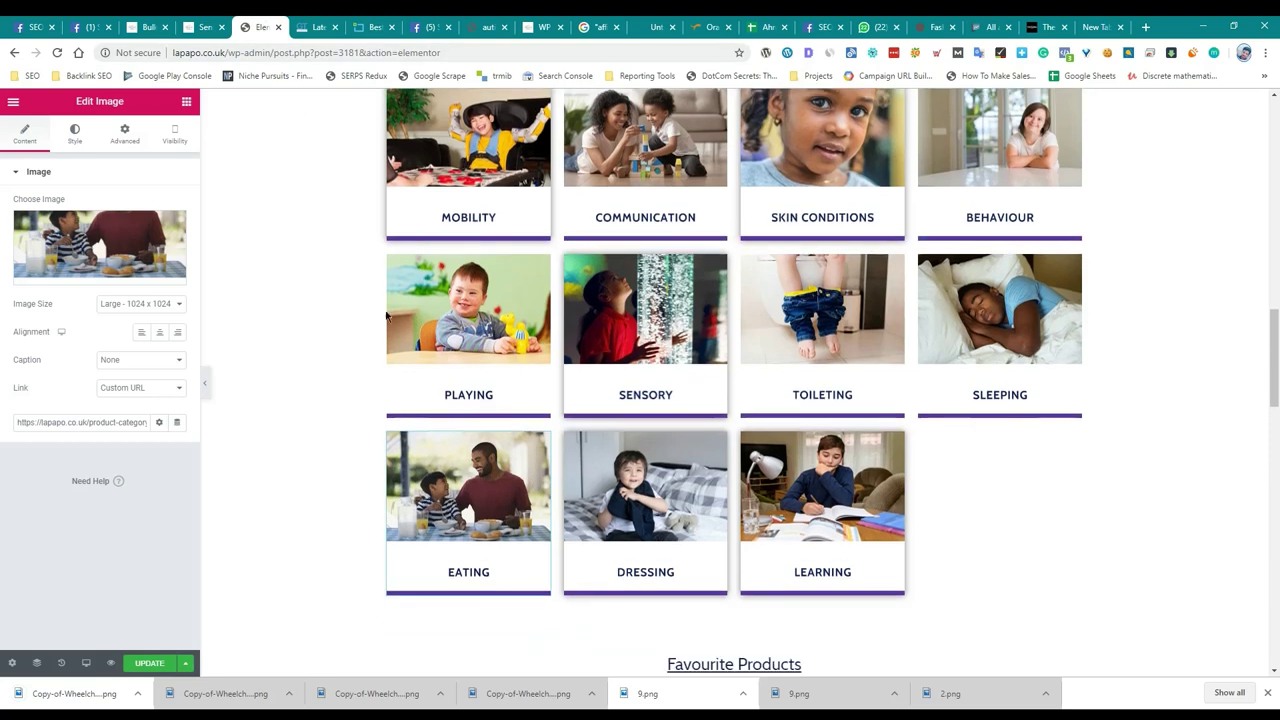
{"action": "left_click", "coordinate": [645, 490]}
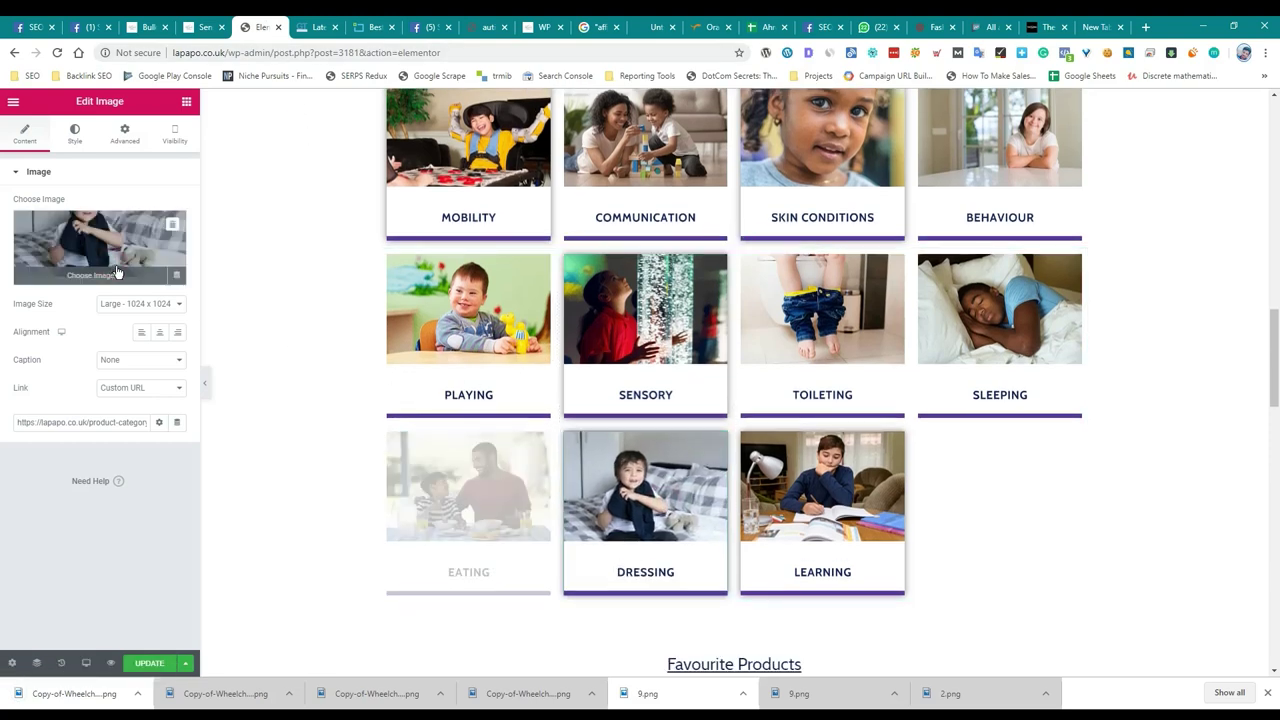
{"action": "left_click", "coordinate": [117, 271]}
{"action": "left_click_drag", "start_coordinate": [90, 695], "coordinate": [292, 389]}
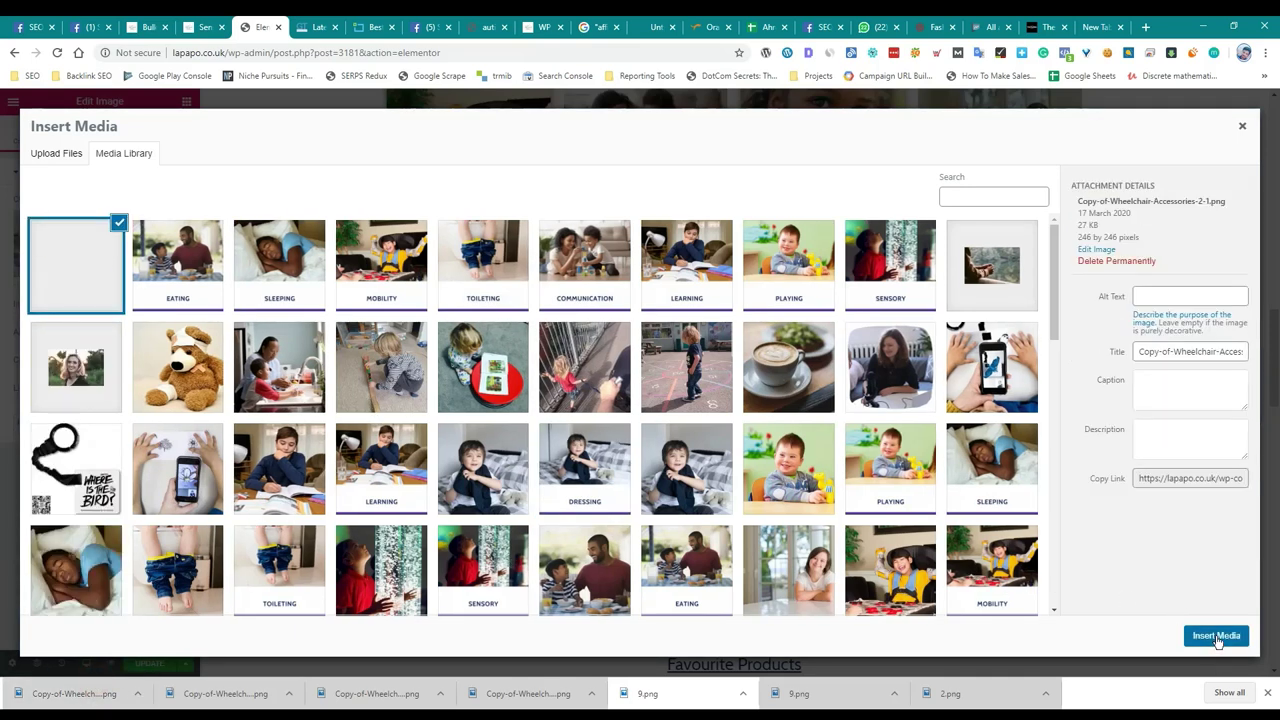
{"action": "key", "text": "Escape"}
Open the 2019/09 Copy-of-Wheelchair-Accessories.png from the GTmetrix scaled-images list, save it to Downloads and close the image.
{"action": "left_click", "coordinate": [320, 28]}
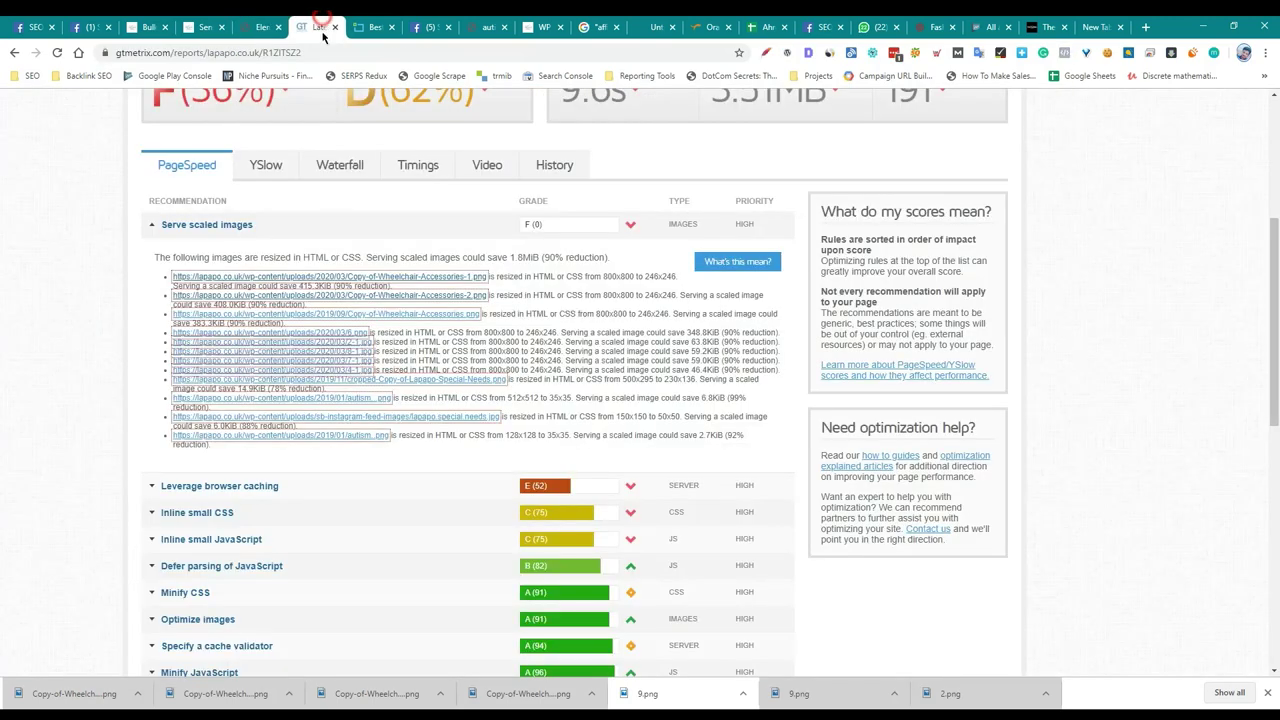
{"action": "left_click", "coordinate": [363, 312], "text": "ctrl"}
{"action": "left_click", "coordinate": [358, 27]}
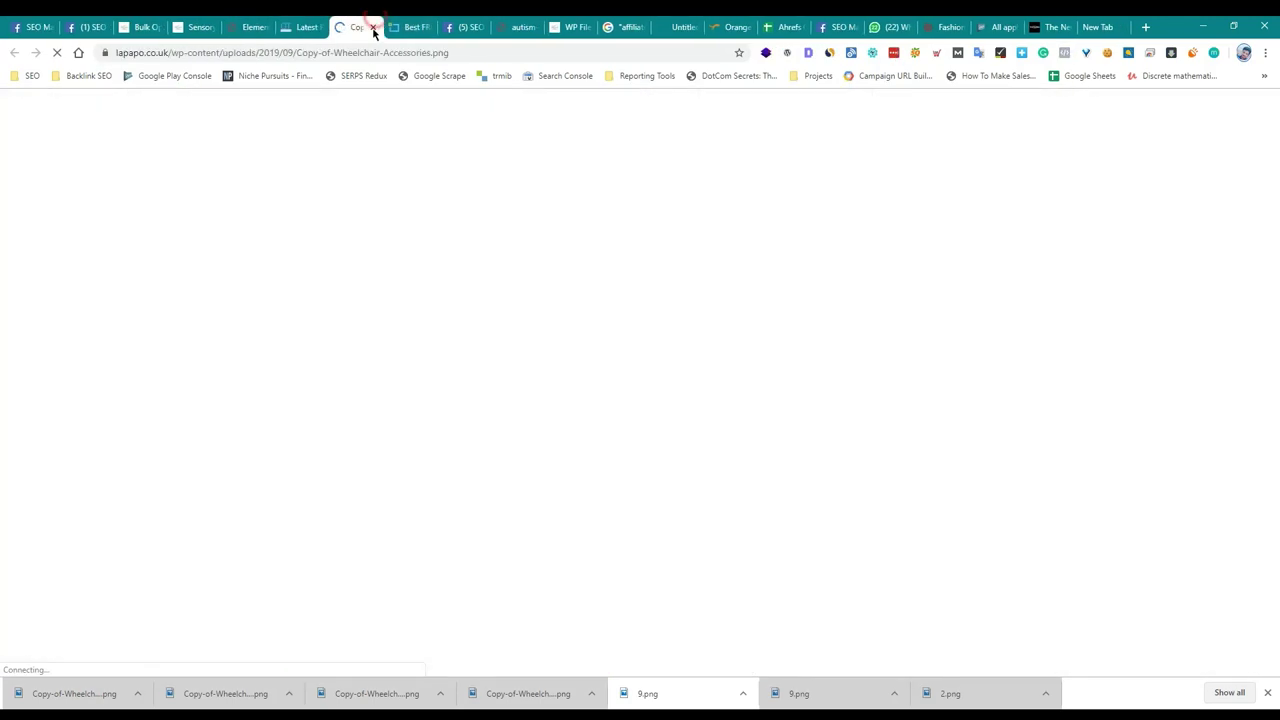
{"action": "key", "text": "ctrl+s"}
{"action": "key", "text": "Return"}
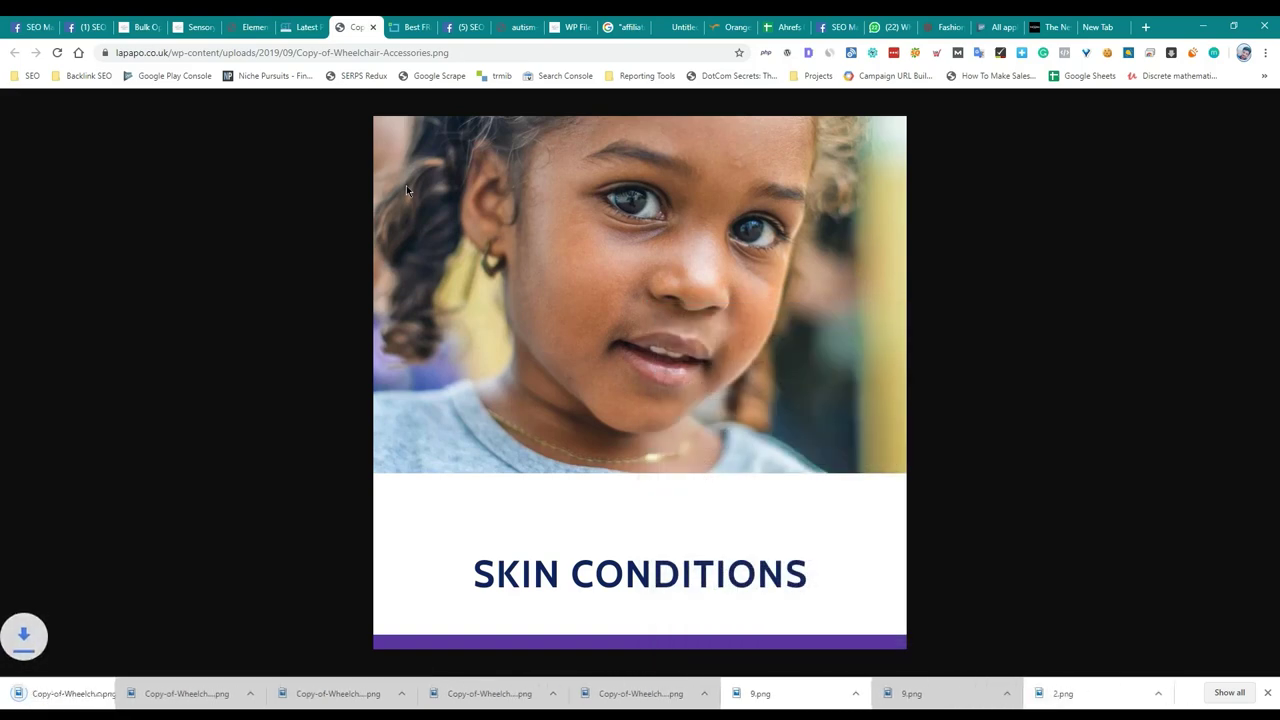
{"action": "key", "text": "ctrl+w"}
Reload ImageResizer, load the downloaded Copy-of-Wheelchair-Accessories.png and resize it to 246 × 246 pixels.
{"action": "left_click", "coordinate": [487, 27]}
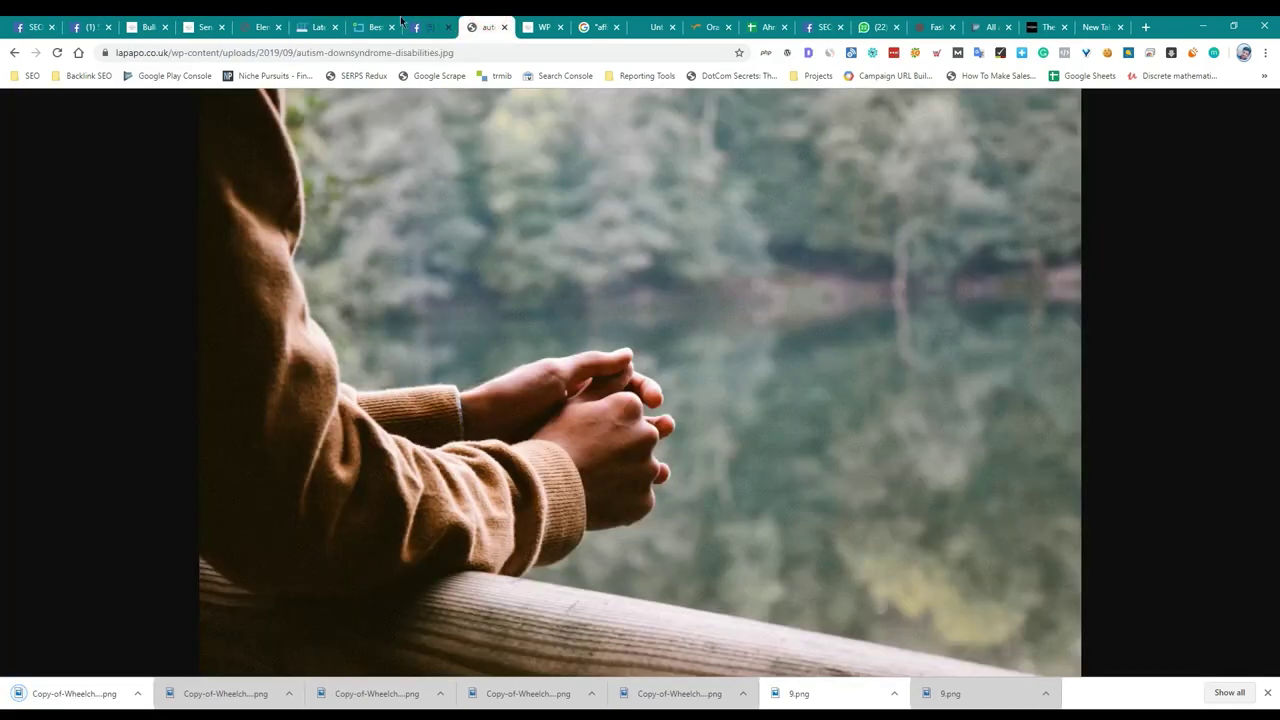
{"action": "left_click", "coordinate": [383, 22]}
{"action": "key", "text": "F5"}
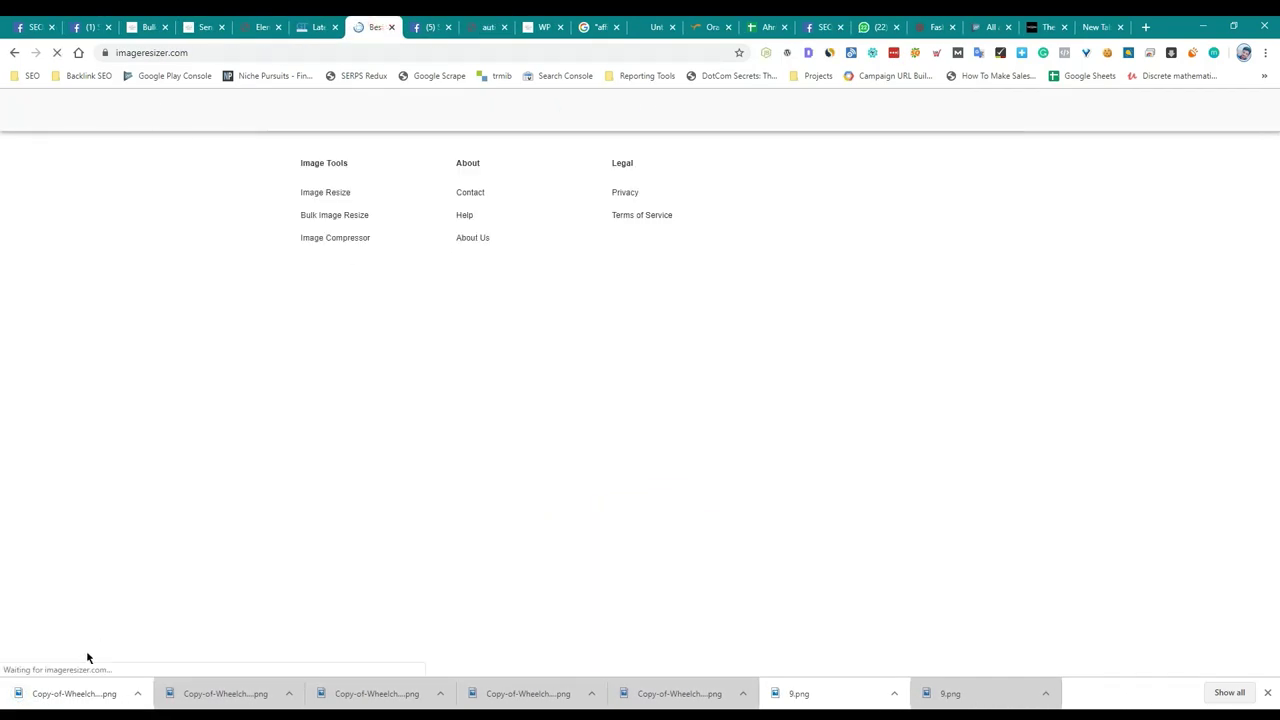
{"action": "left_click_drag", "start_coordinate": [86, 688], "coordinate": [514, 261]}
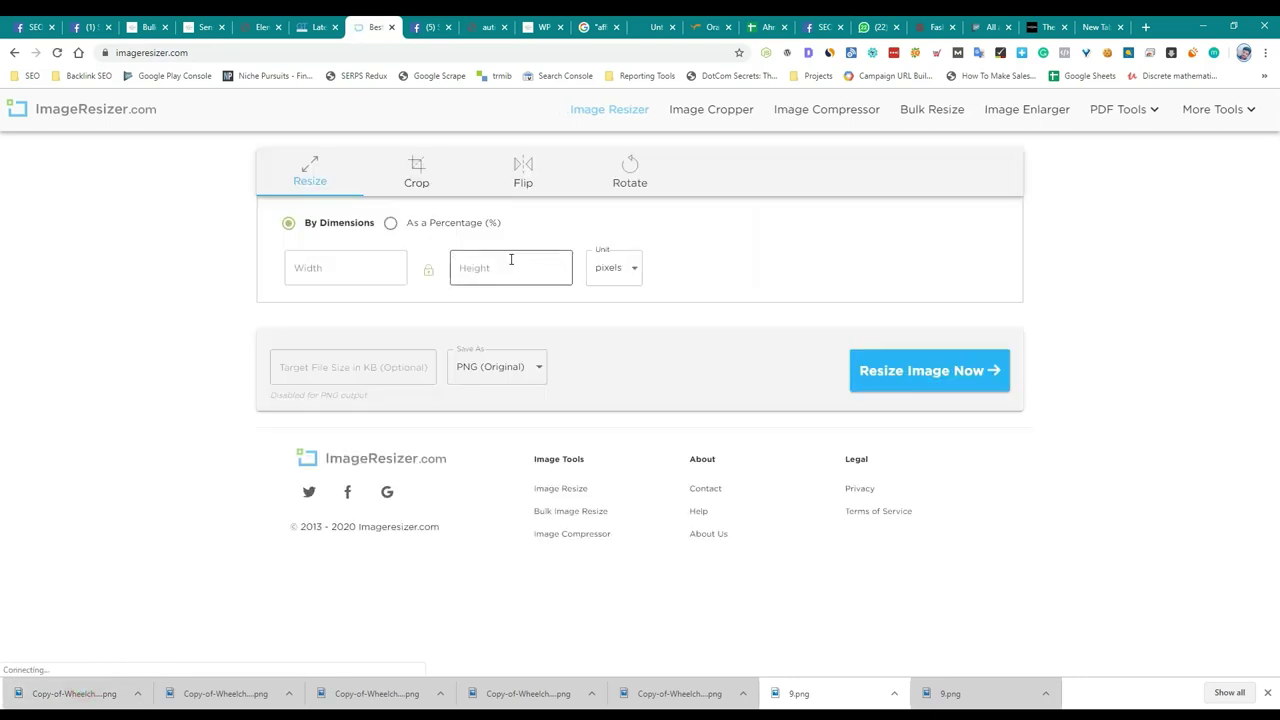
{"action": "left_click", "coordinate": [351, 270]}
{"action": "type", "text": "246"}
{"action": "left_click", "coordinate": [930, 378]}
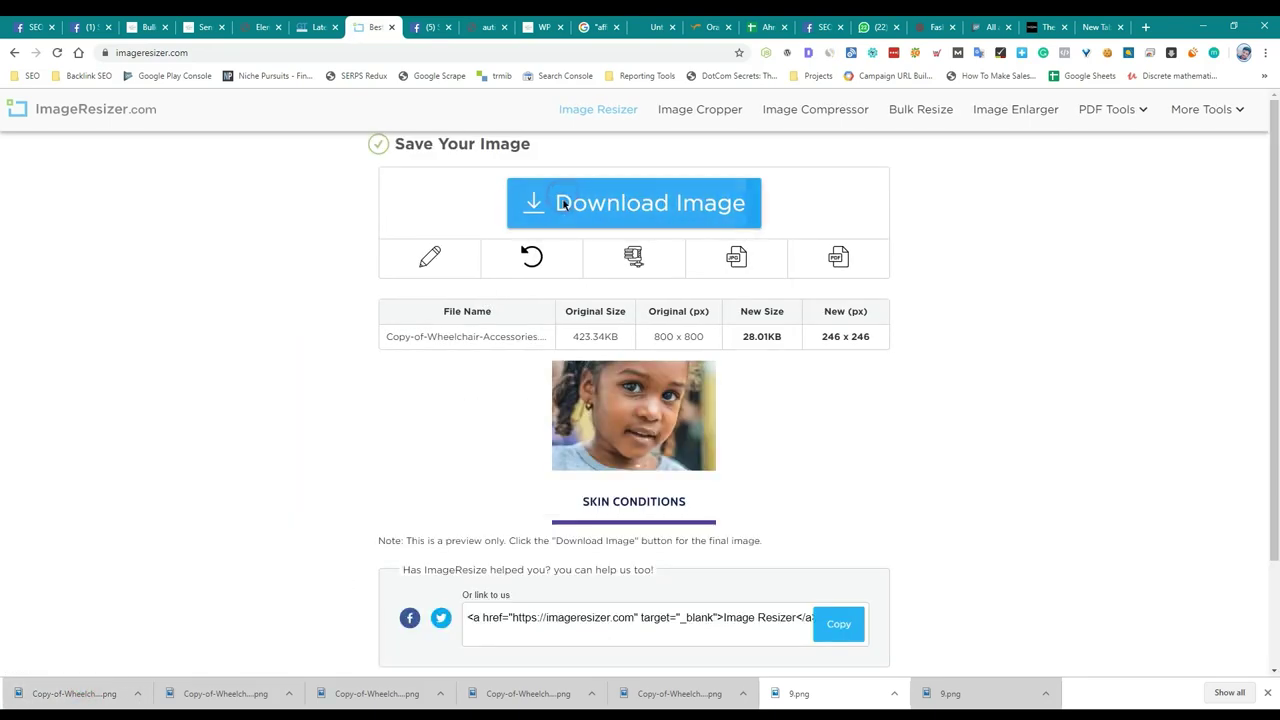
Download the resized Skin Conditions image to Downloads, replacing the existing Copy-of-Wheelchair-Accessories.png.
{"action": "left_click", "coordinate": [551, 203]}
{"action": "double_click", "coordinate": [795, 425]}
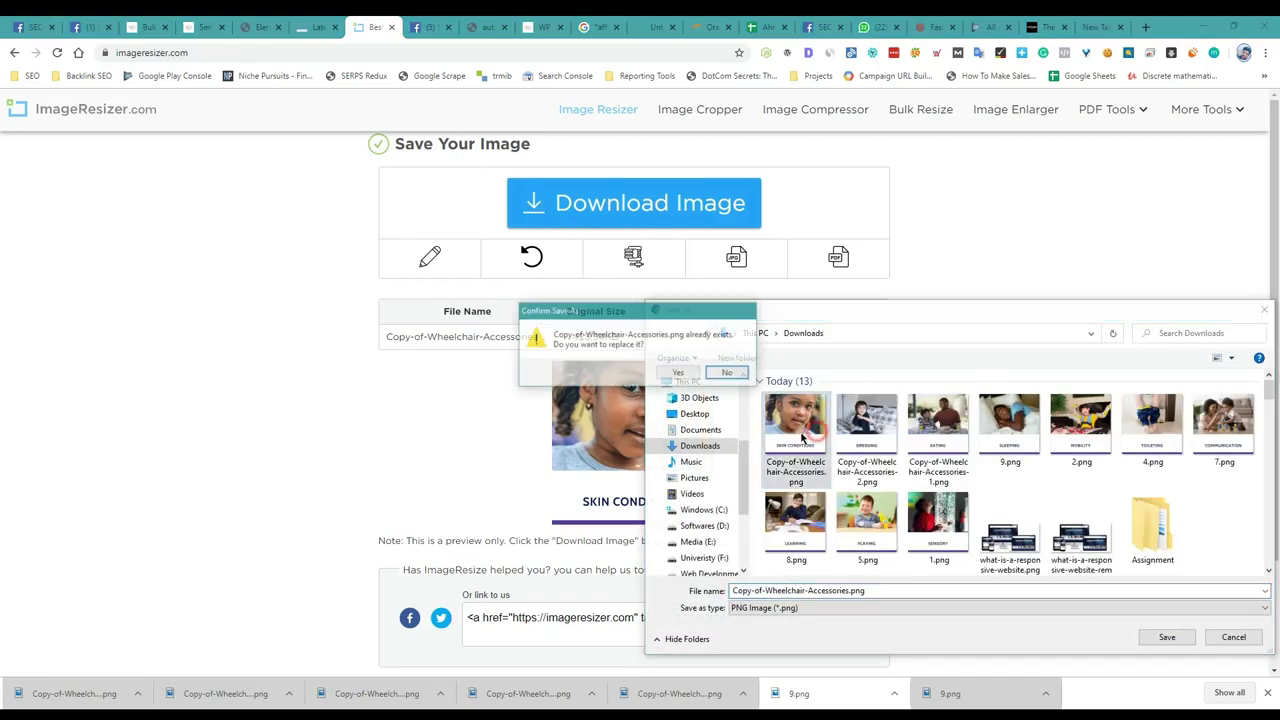
{"action": "left_click", "coordinate": [677, 373]}
{"action": "left_click", "coordinate": [315, 27]}
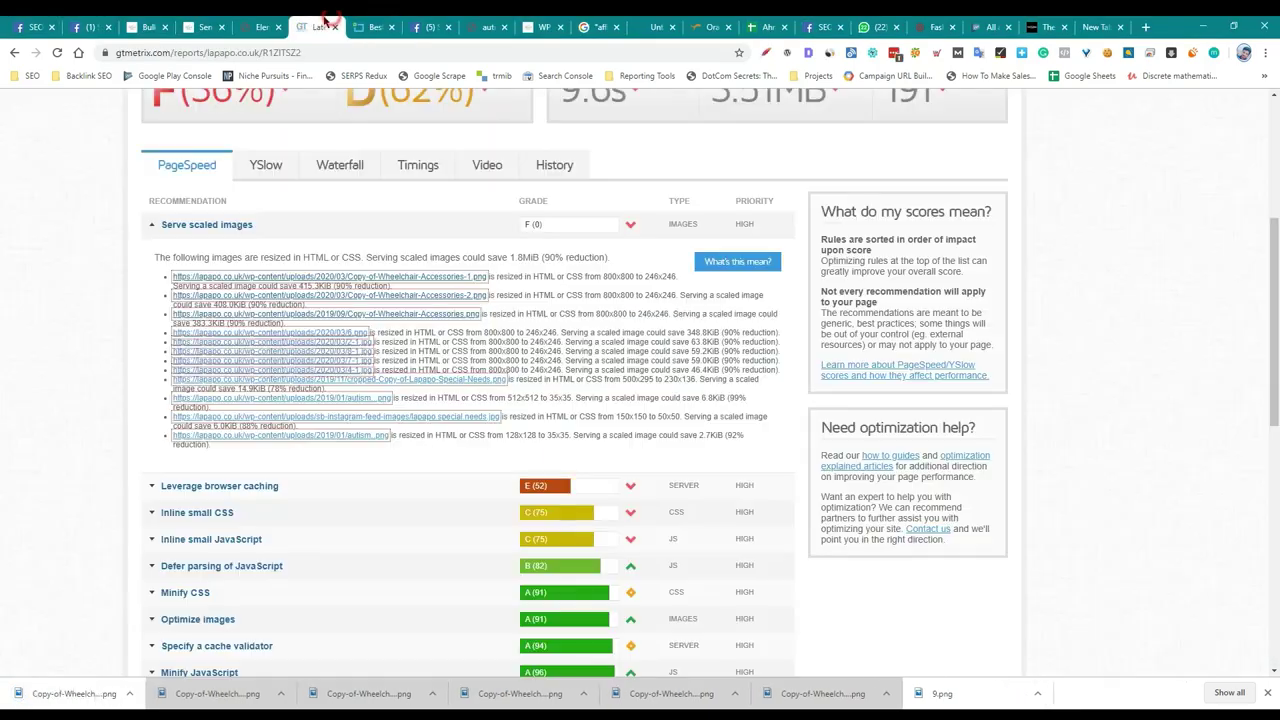
In Elementor, upload the resized Copy-of-Wheelchair-Accessories.png to the media library and insert it as the Skin Conditions tile's image.
{"action": "left_click", "coordinate": [257, 27]}
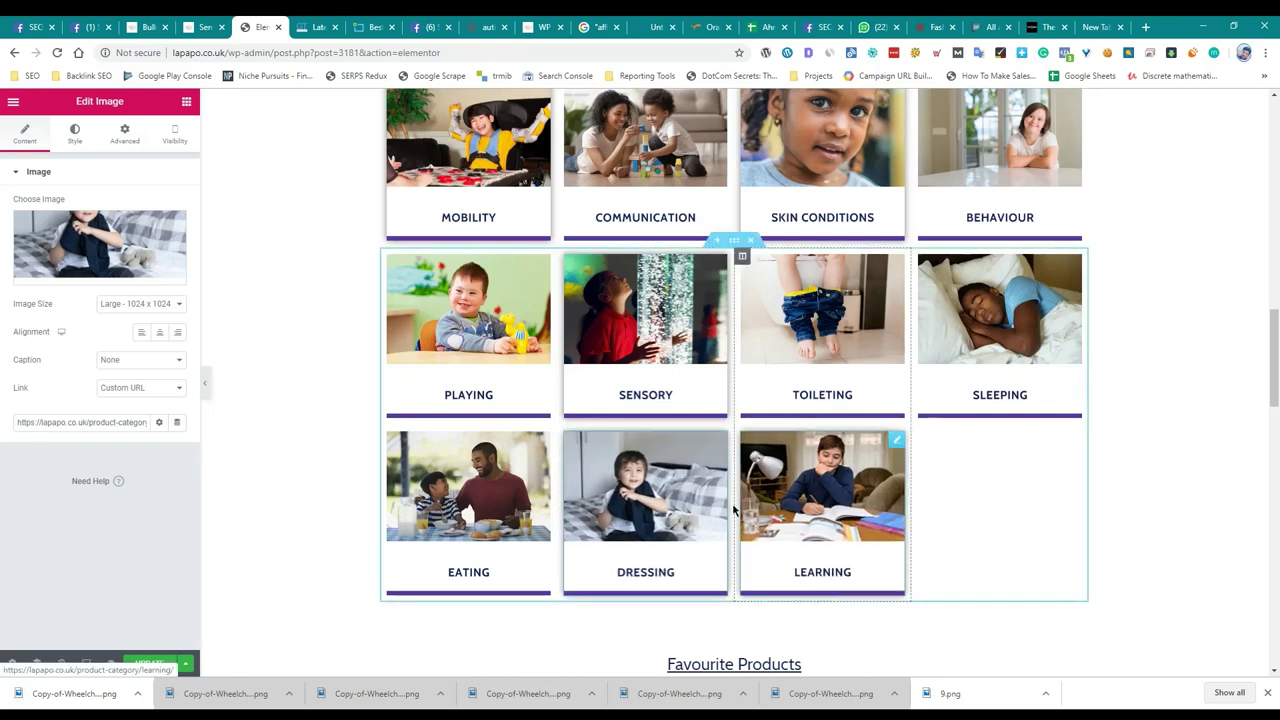
{"action": "scroll", "coordinate": [724, 490], "scroll_direction": "up", "scroll_amount": 2}
{"action": "scroll", "coordinate": [727, 490], "scroll_direction": "up", "scroll_amount": 1}
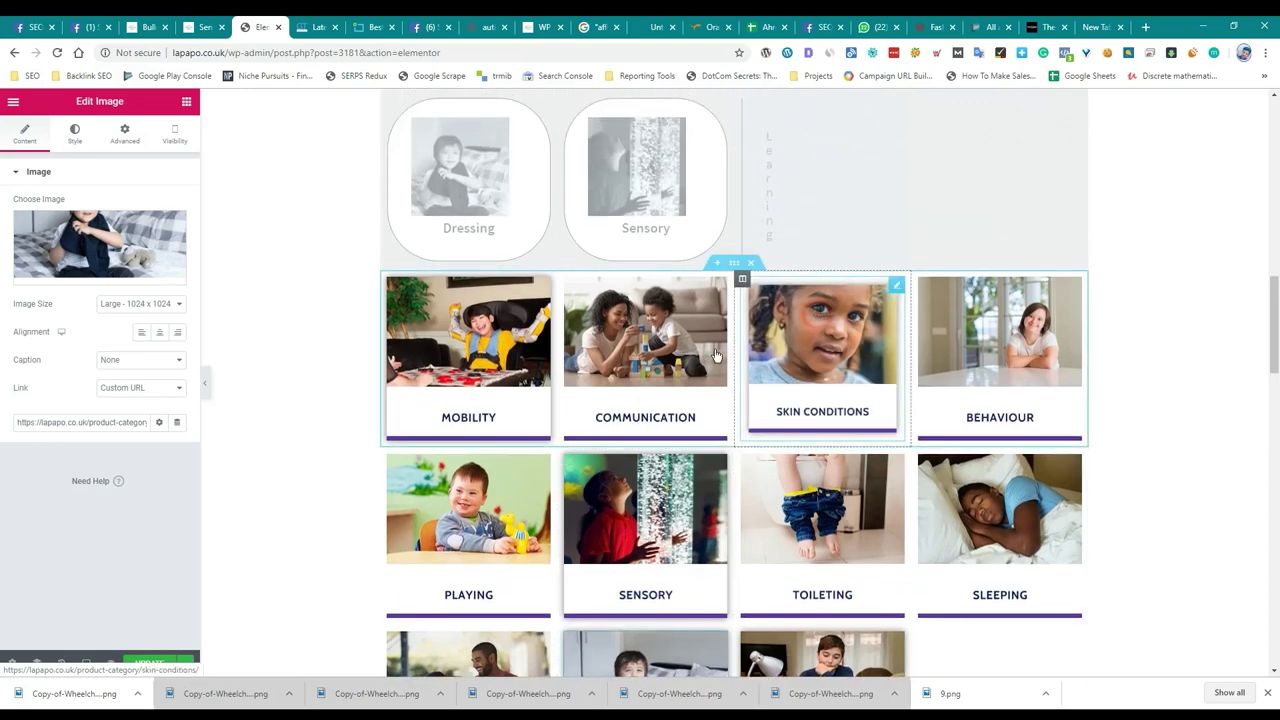
{"action": "left_click", "coordinate": [822, 330]}
{"action": "left_click", "coordinate": [139, 233]}
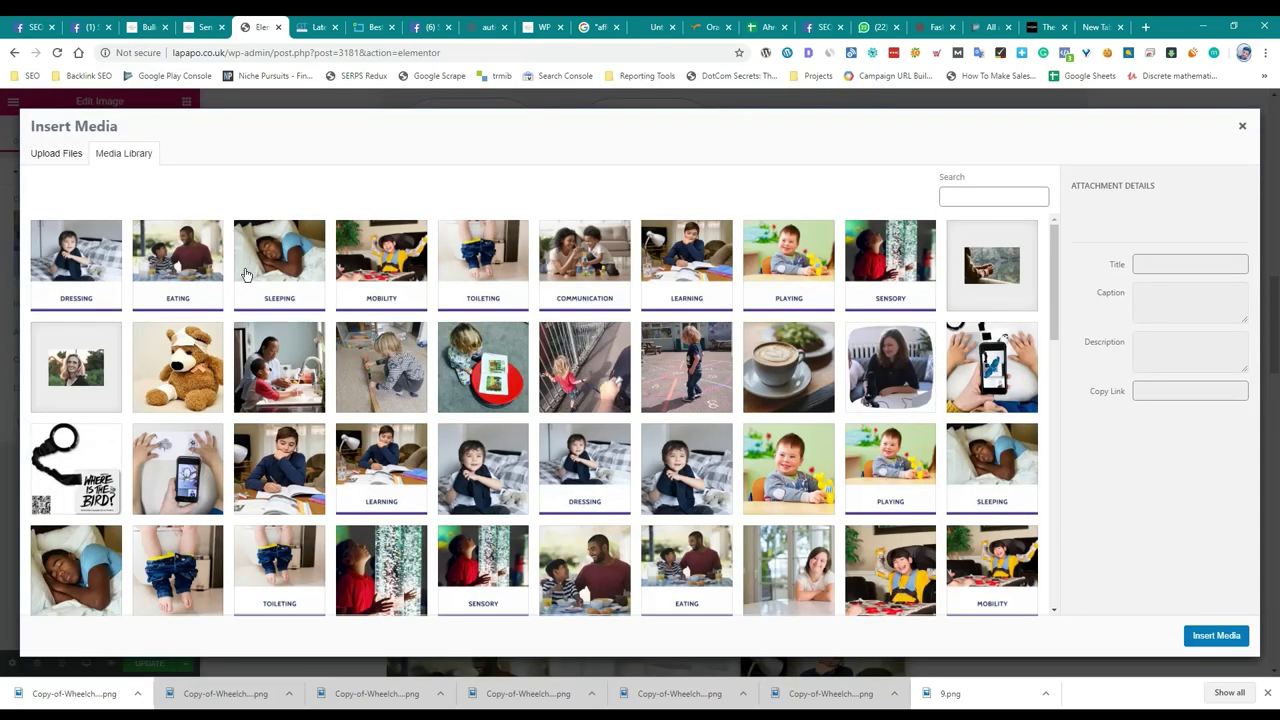
{"action": "left_click_drag", "start_coordinate": [16, 700], "coordinate": [393, 507]}
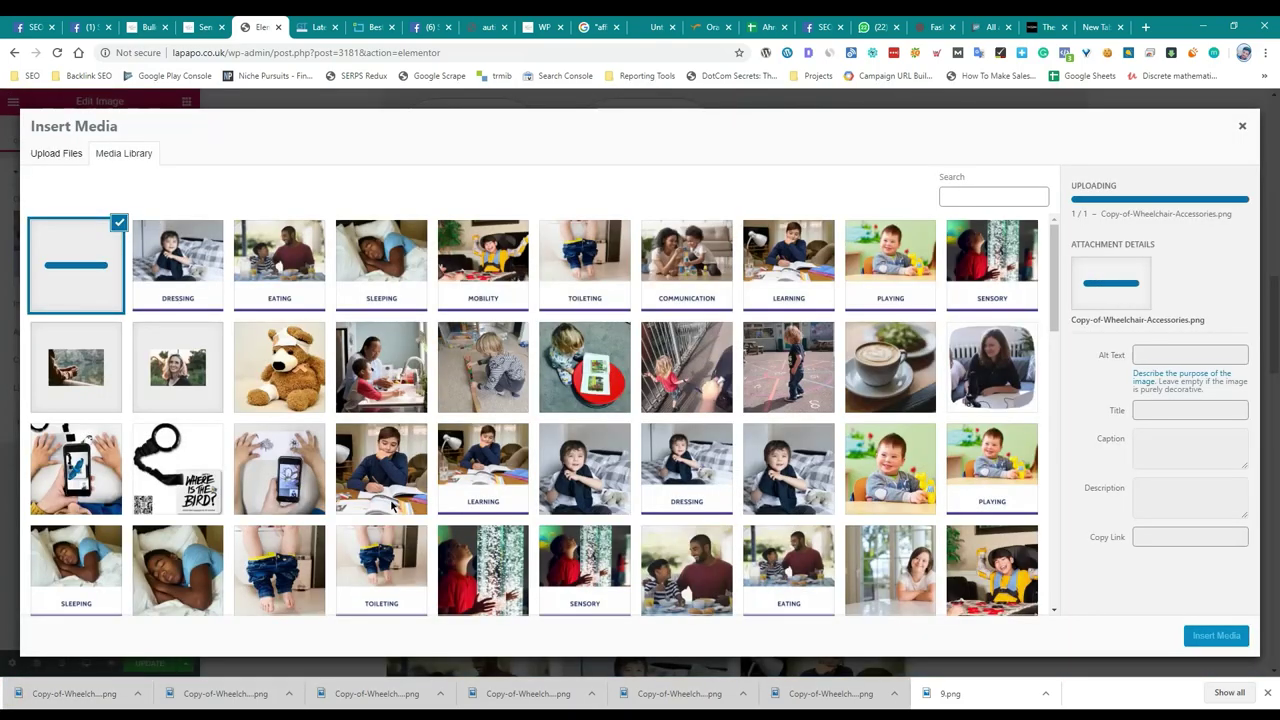
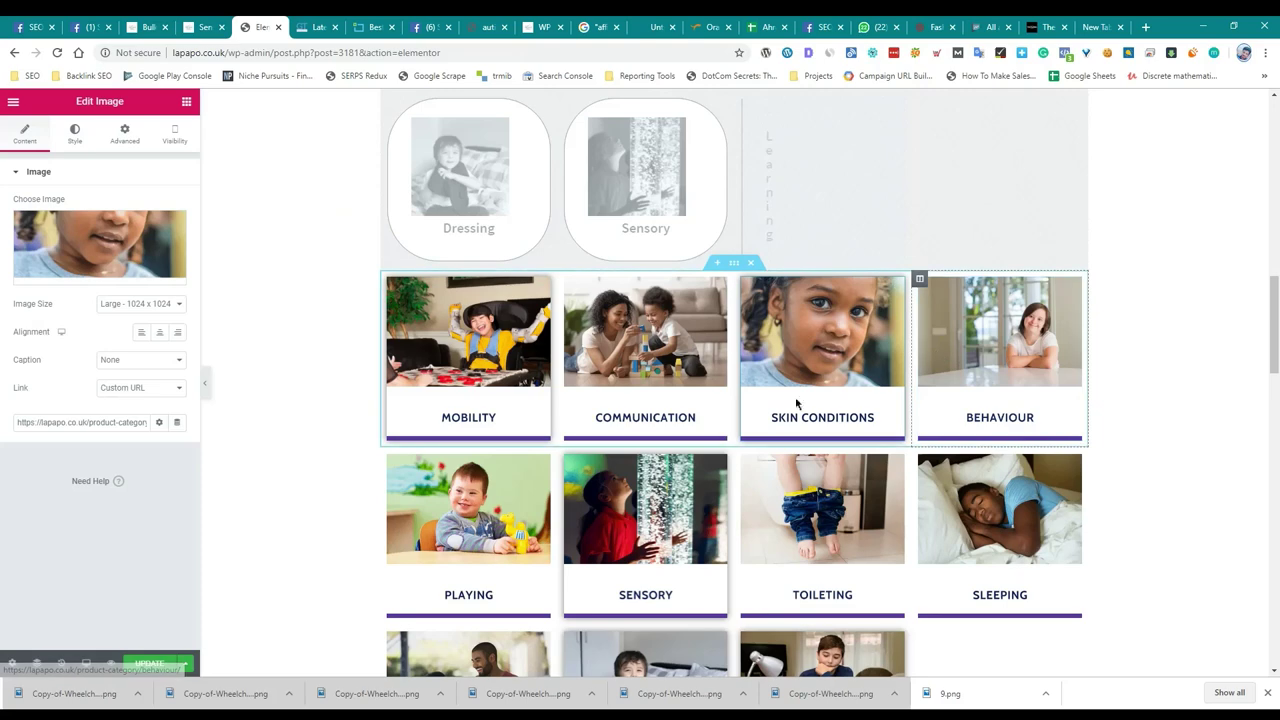
Update the homepage in Elementor to save the replaced tile images.
{"action": "scroll", "coordinate": [794, 403], "scroll_direction": "up", "scroll_amount": 3}
{"action": "left_click", "coordinate": [335, 22]}
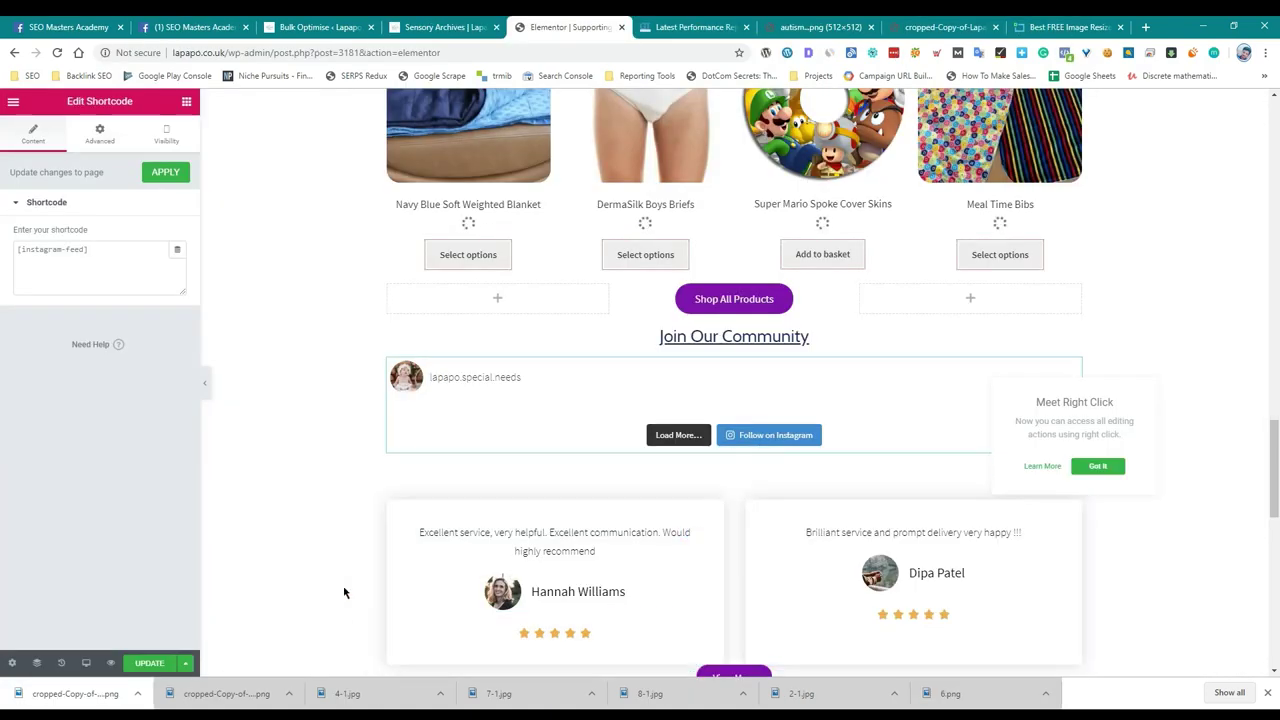
{"action": "scroll", "coordinate": [320, 597], "scroll_direction": "down", "scroll_amount": 1}
{"action": "scroll", "coordinate": [320, 597], "scroll_direction": "down", "scroll_amount": 1}
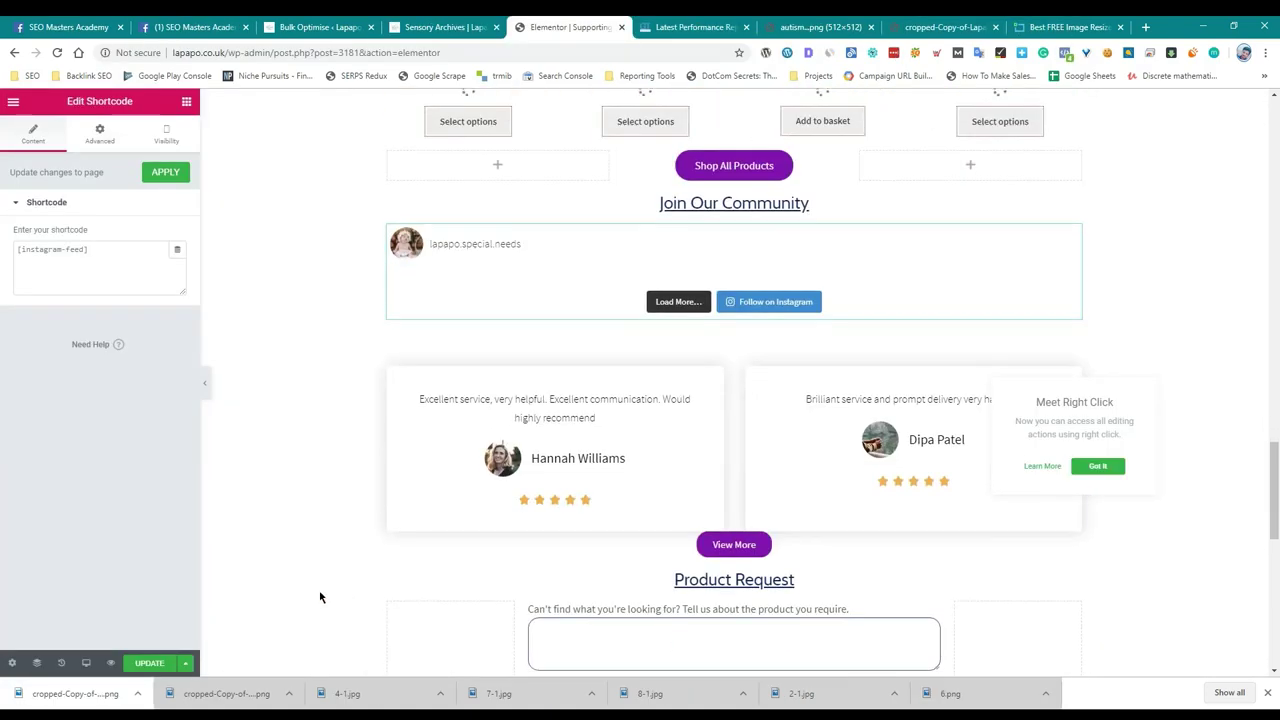
{"action": "left_click", "coordinate": [148, 666]}
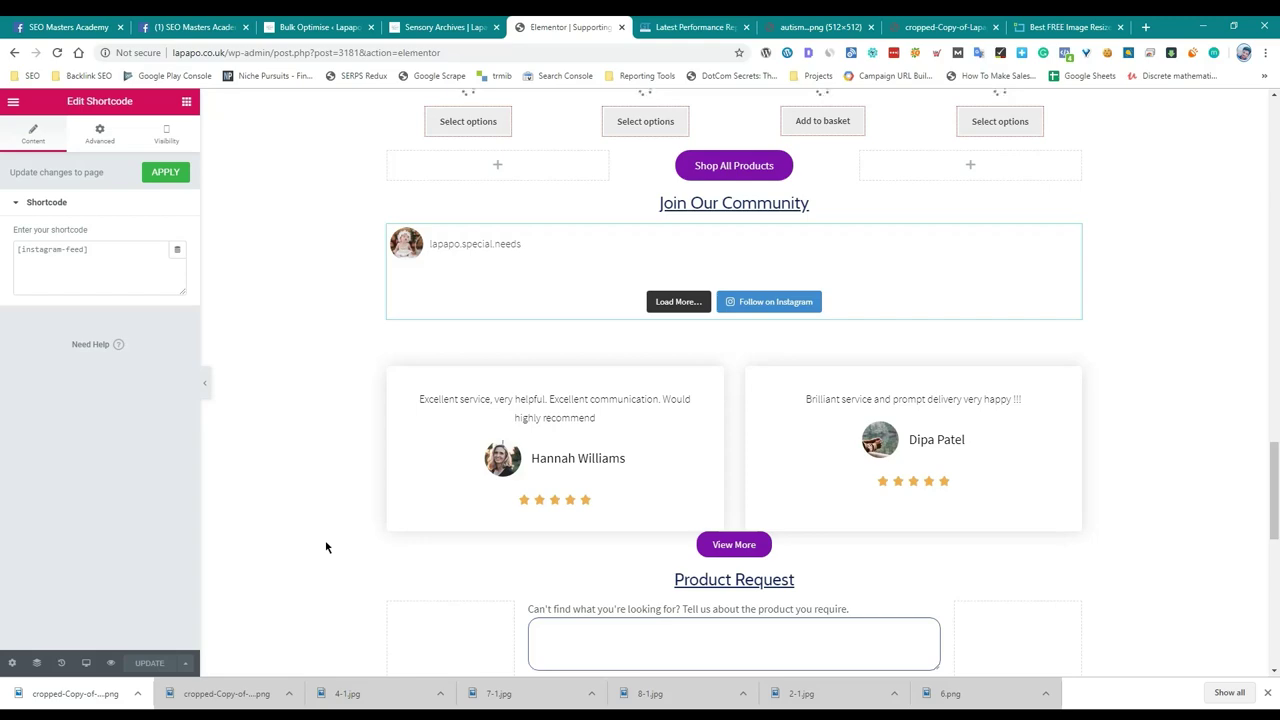
{"action": "left_click", "coordinate": [695, 27]}
{"action": "scroll", "coordinate": [1000, 250], "scroll_direction": "up", "scroll_amount": 4}
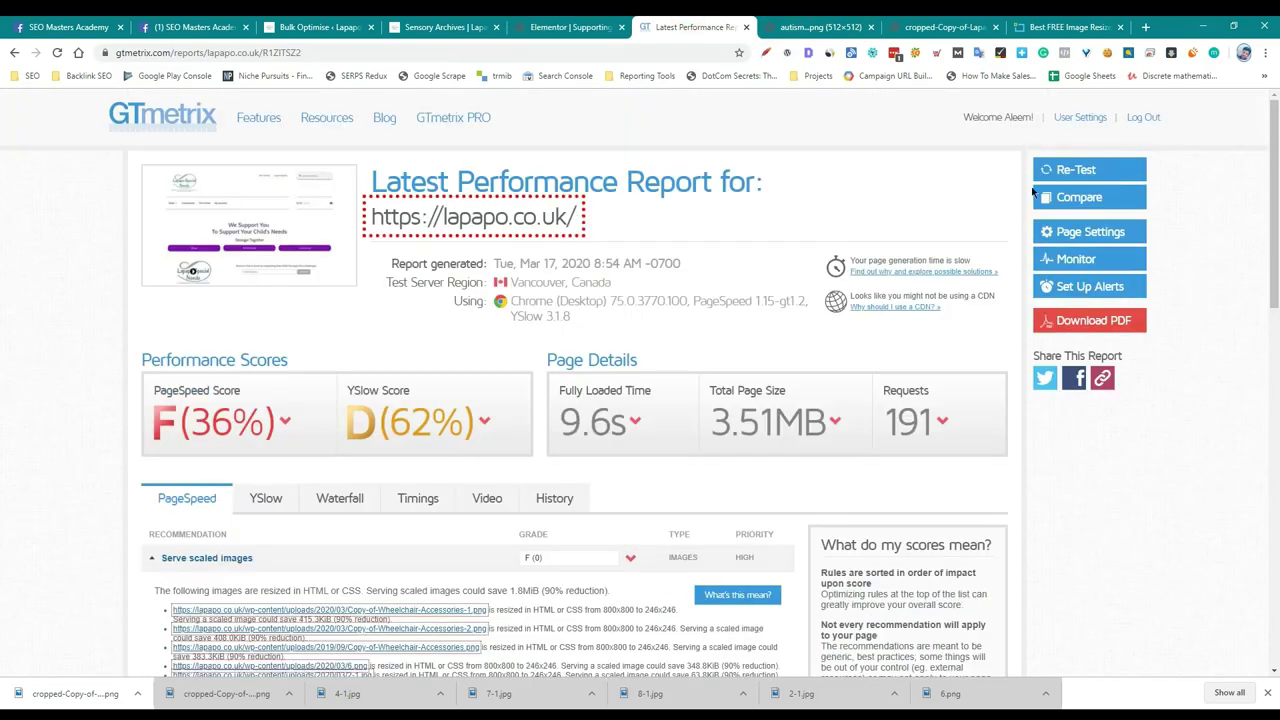
{"action": "left_click", "coordinate": [1047, 180]}
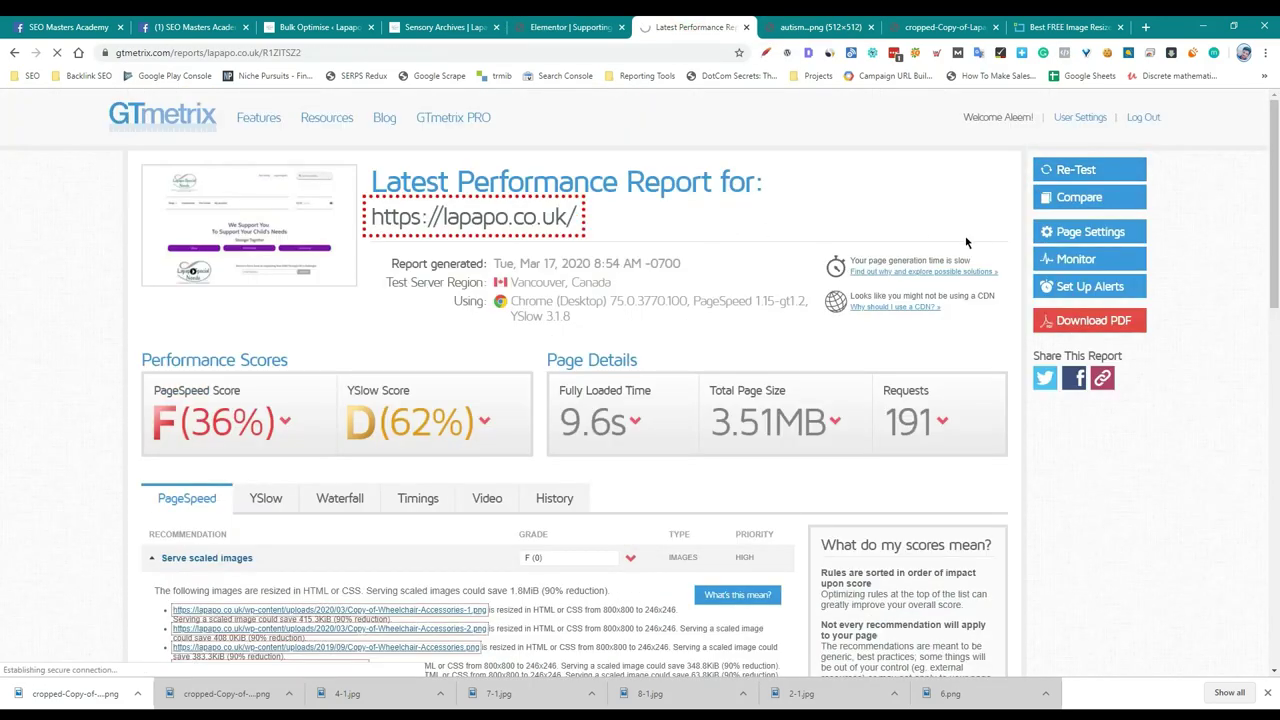
Review the new report's performance scores and expand the Serve scaled images recommendation.
{"action": "scroll", "coordinate": [380, 408], "scroll_direction": "down", "scroll_amount": 1}
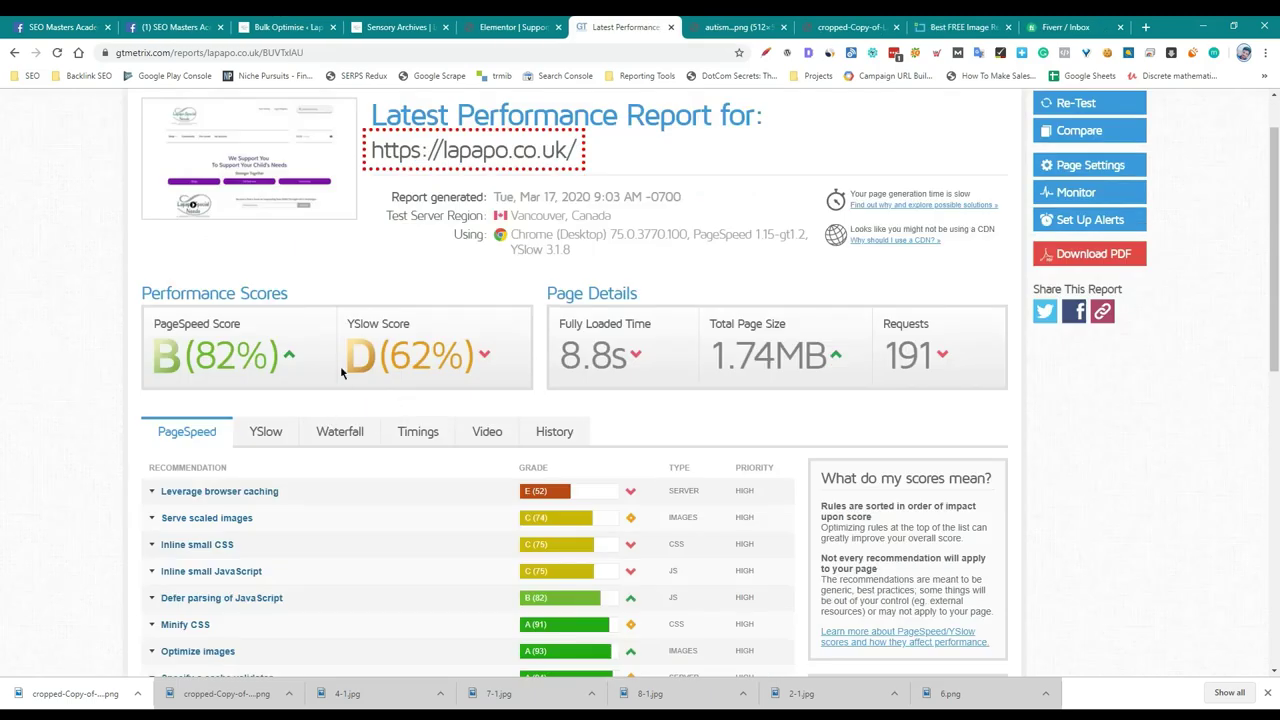
{"action": "scroll", "coordinate": [228, 416], "scroll_direction": "down", "scroll_amount": 1}
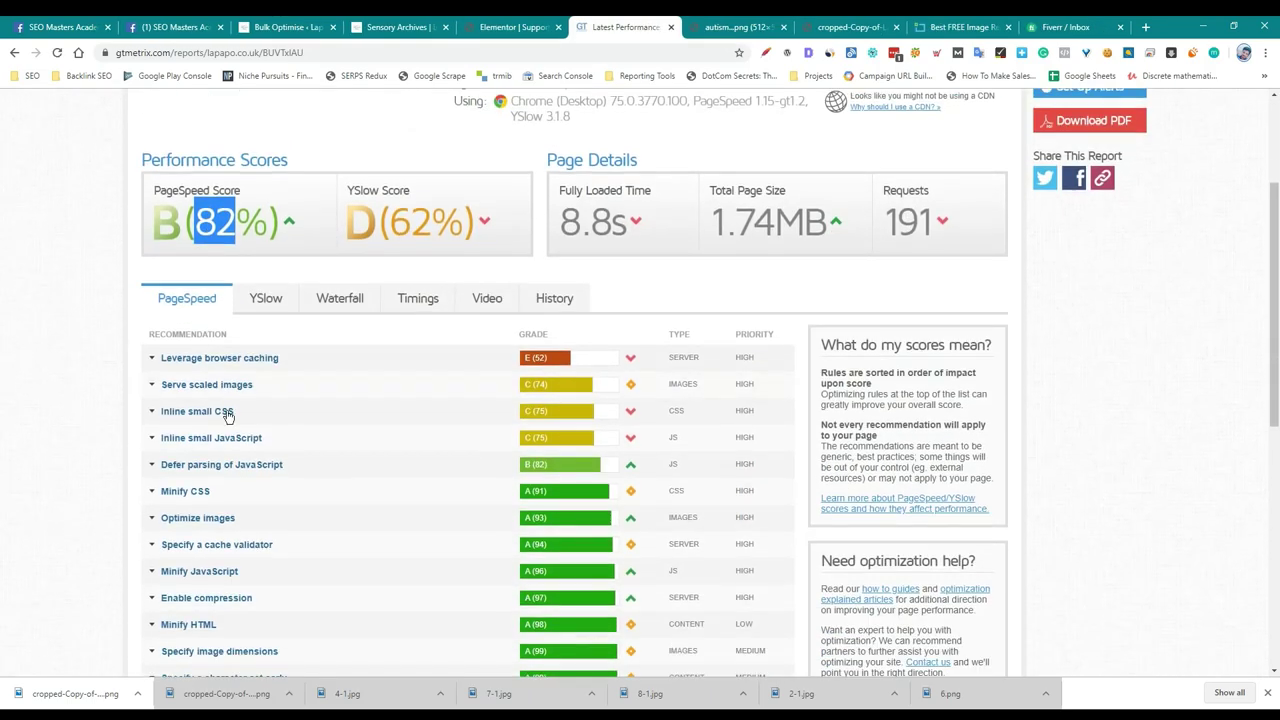
{"action": "left_click", "coordinate": [233, 395]}
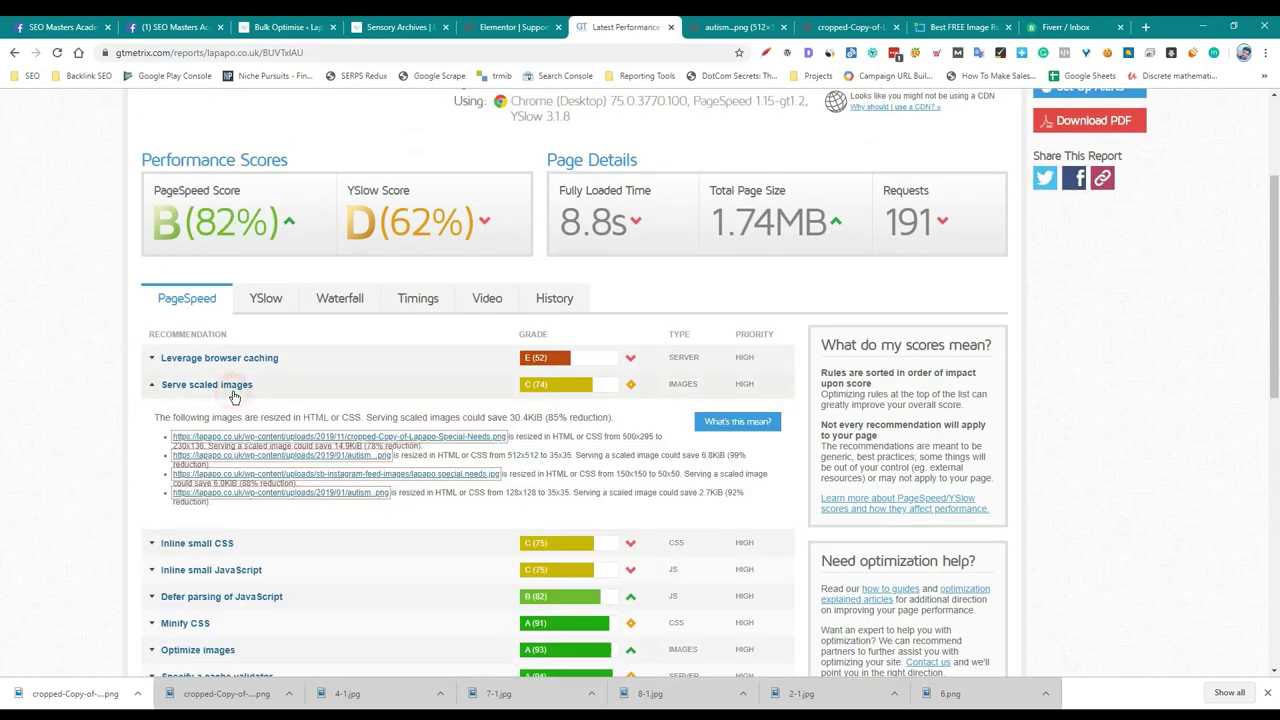
View the flagged cropped-Copy-of-Lapapo-Special-Needs.png from the scaled-images list in a separate tab, and close that tab again.
{"action": "right_click", "coordinate": [302, 441]}
{"action": "left_click", "coordinate": [330, 446]}
{"action": "left_click", "coordinate": [672, 27]}
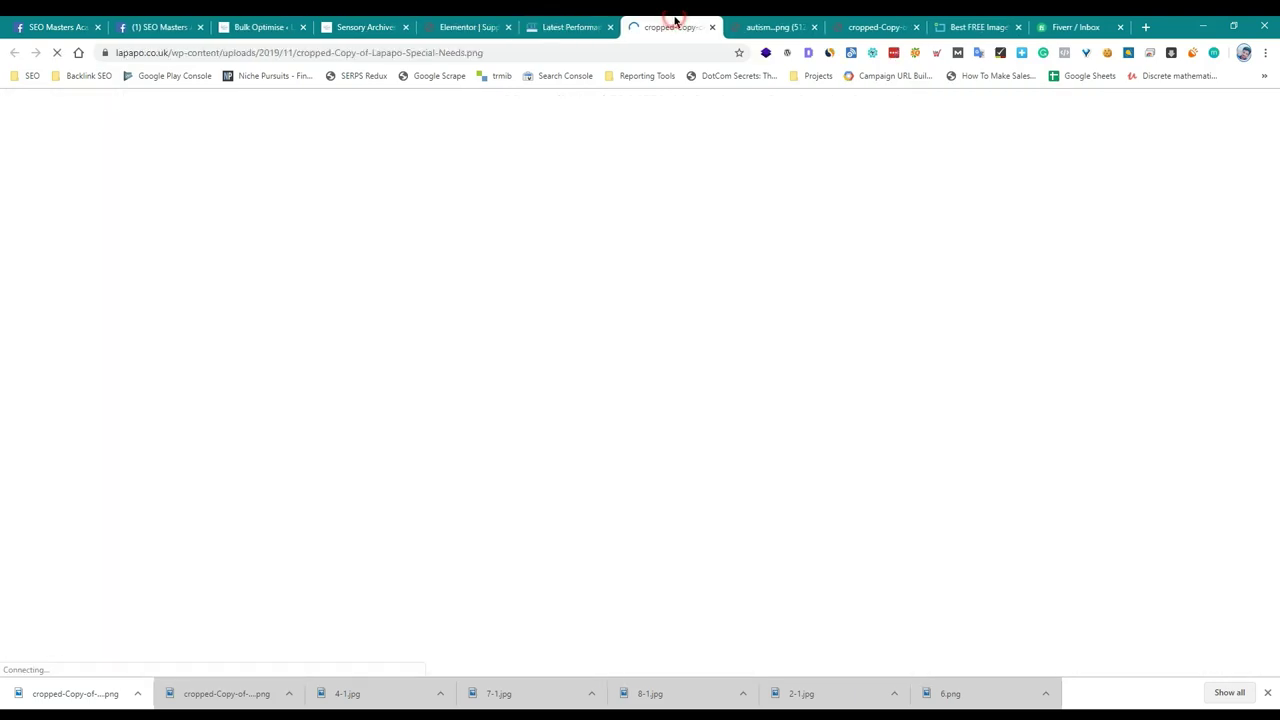
{"action": "key", "text": "ctrl+w"}
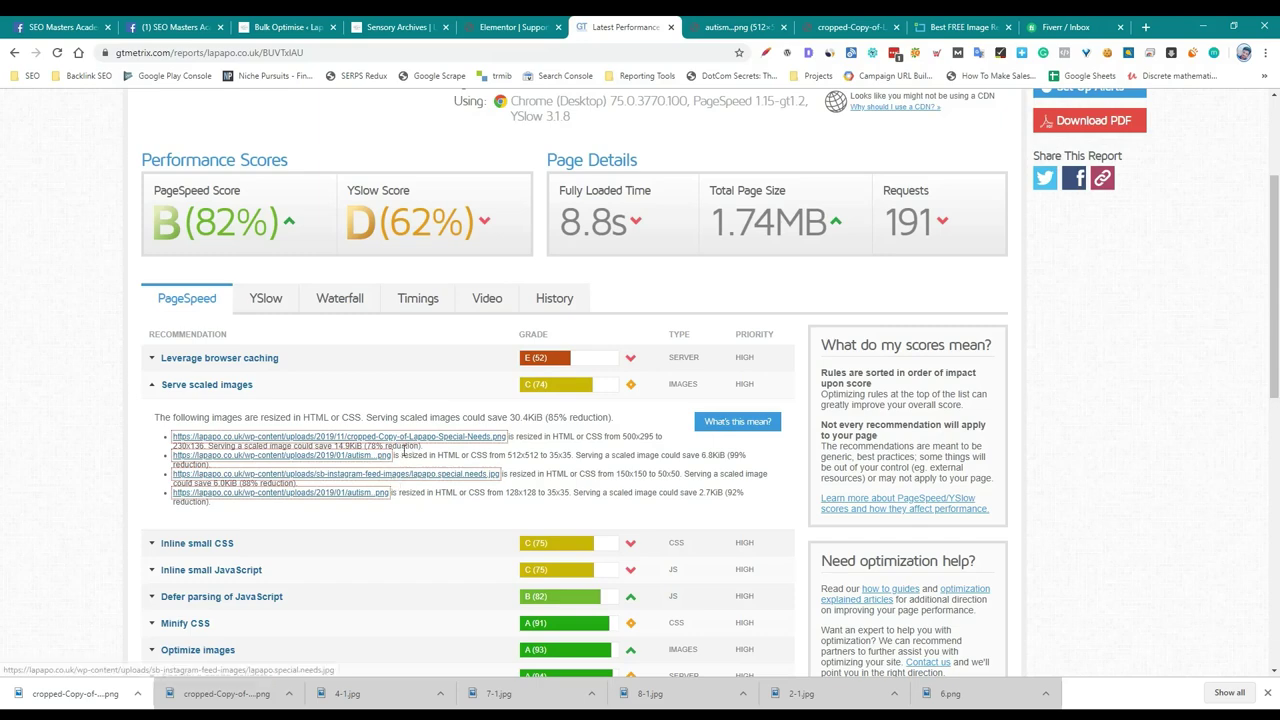
Open the site's wp-admin dashboard in place of the Elementor editor, checking the flagged image list in the GTmetrix report.
{"action": "left_click", "coordinate": [505, 27]}
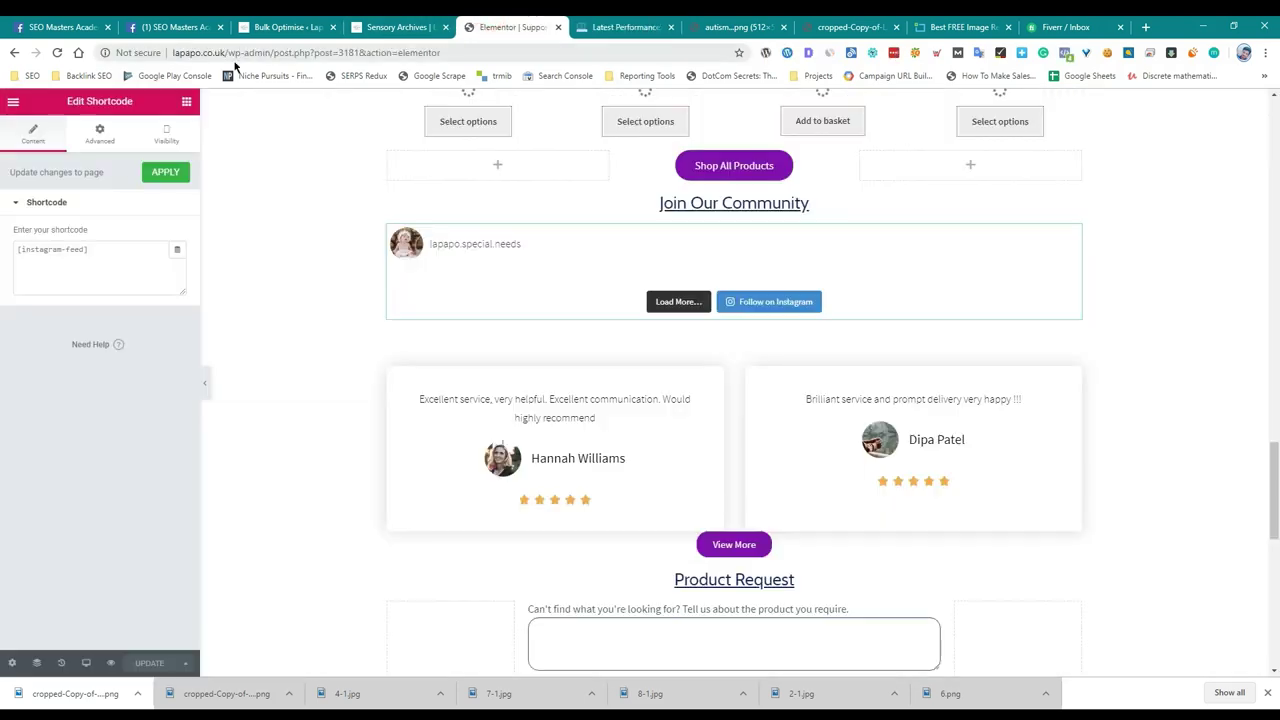
{"action": "left_click", "coordinate": [277, 52]}
{"action": "left_click_drag", "start_coordinate": [304, 52], "coordinate": [468, 52]}
{"action": "key", "text": "BackSpace"}
{"action": "key", "text": "Return"}
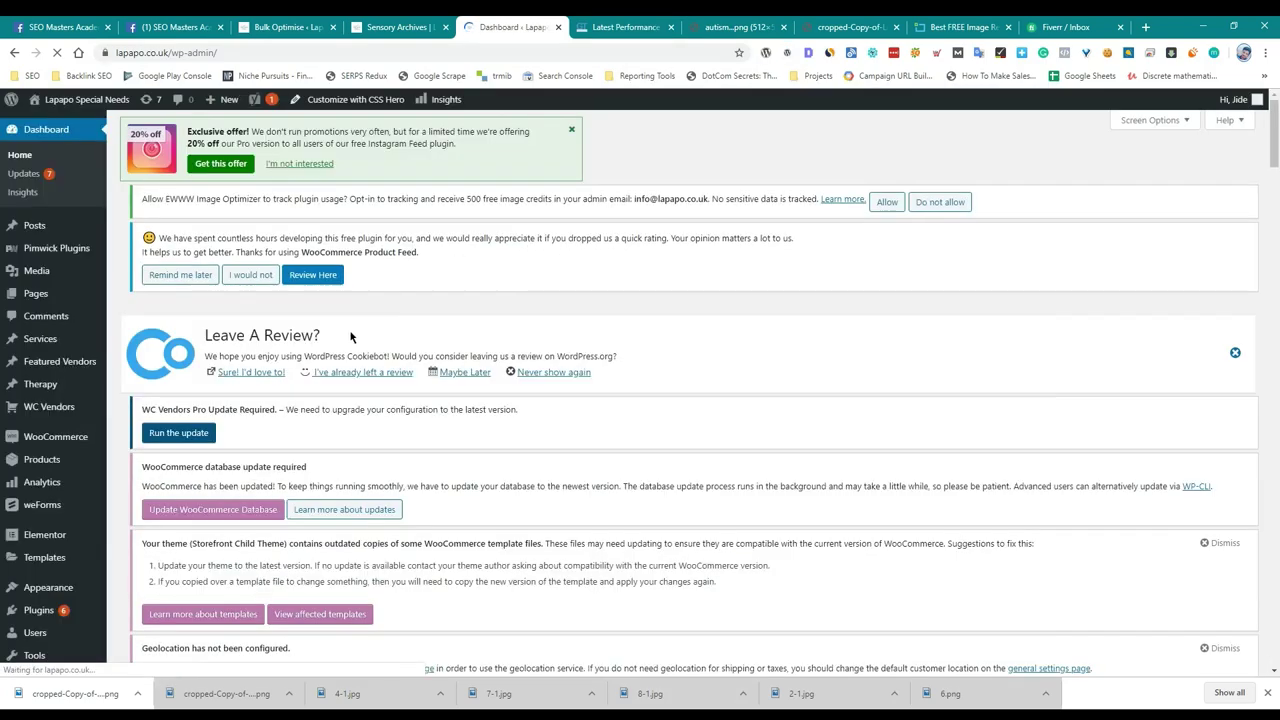
{"action": "scroll", "coordinate": [350, 337], "scroll_direction": "down", "scroll_amount": 5}
{"action": "left_click", "coordinate": [603, 20]}
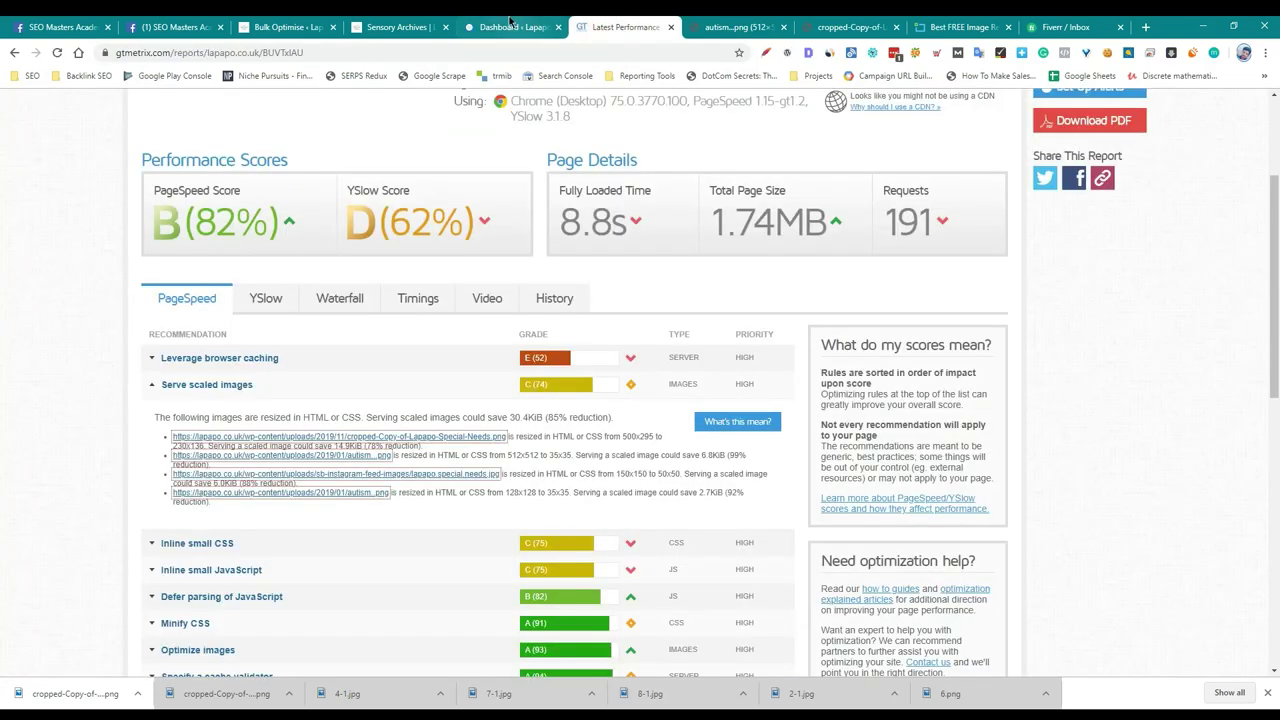
{"action": "left_click", "coordinate": [508, 20]}
Open the WordPress theme customiser in a separate tab from the dashboard's Appearance options.
{"action": "mouse_move", "coordinate": [15, 425]}
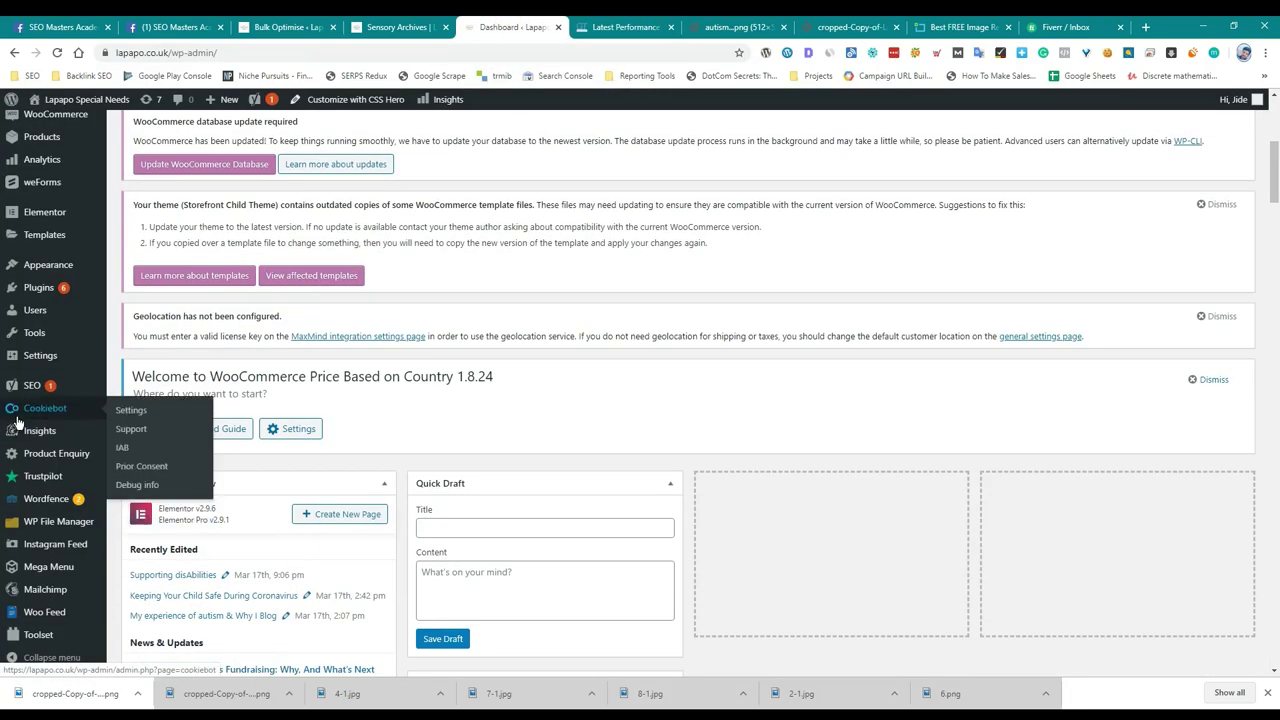
{"action": "scroll", "coordinate": [40, 380], "scroll_direction": "up", "scroll_amount": 1}
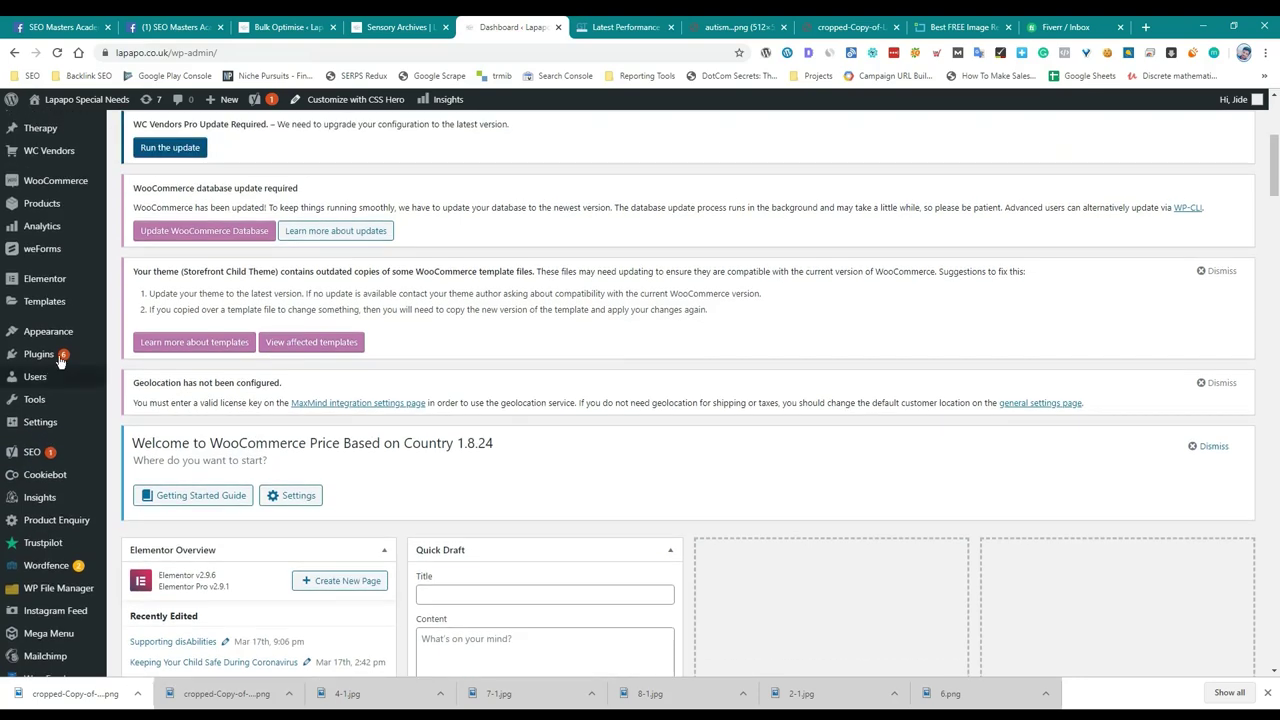
{"action": "mouse_move", "coordinate": [75, 332]}
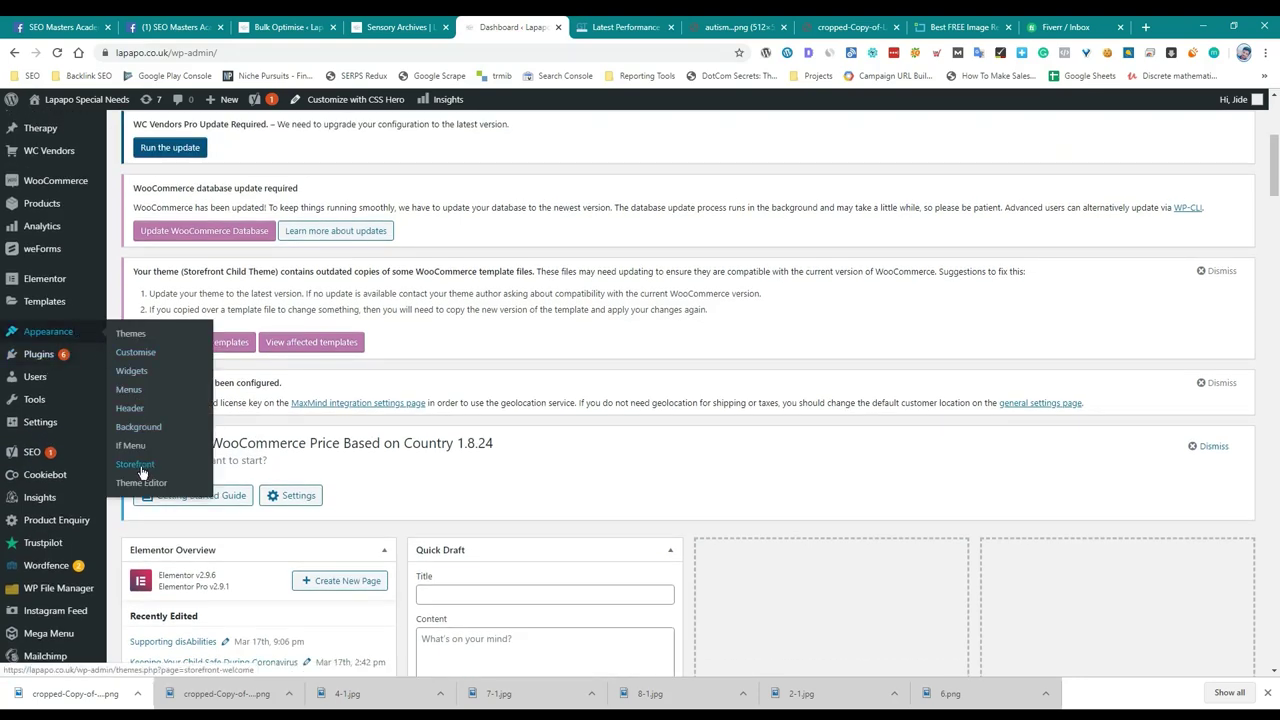
{"action": "middle_click", "coordinate": [145, 356]}
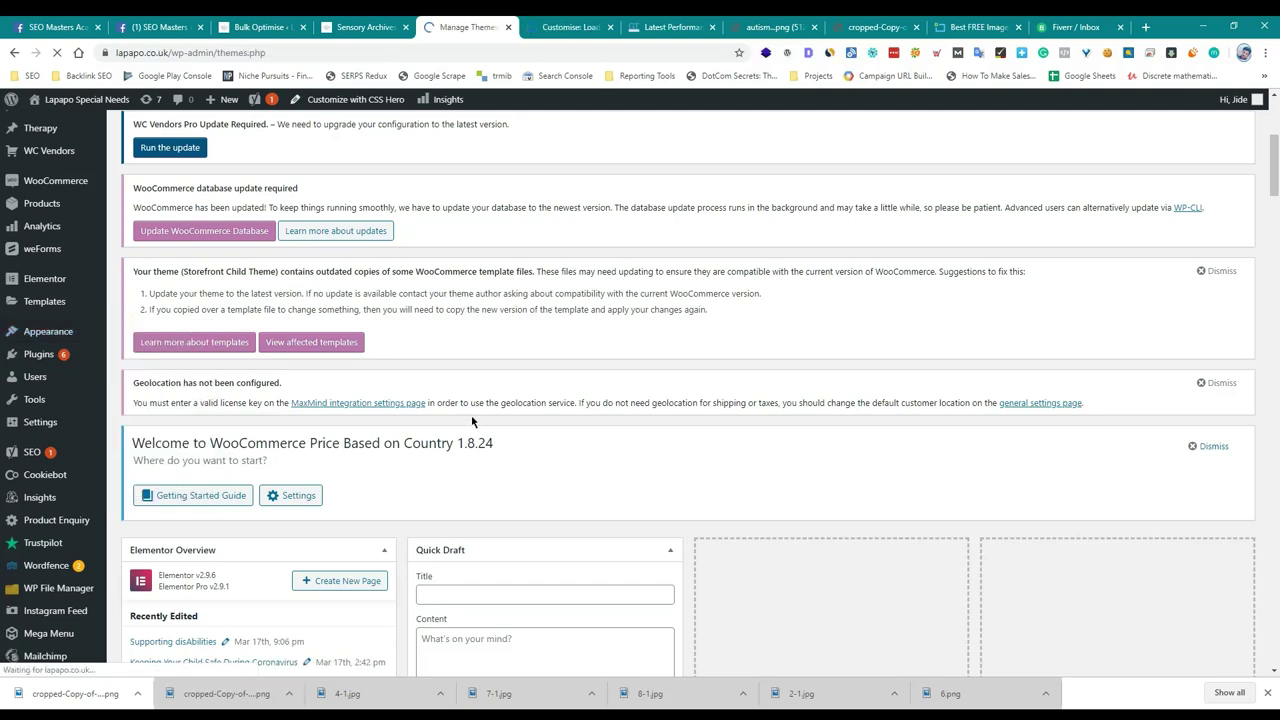
Look through the Themes page, search it for "store", and examine the Storefront page and its documentation link.
{"action": "scroll", "coordinate": [473, 420], "scroll_direction": "down", "scroll_amount": 5}
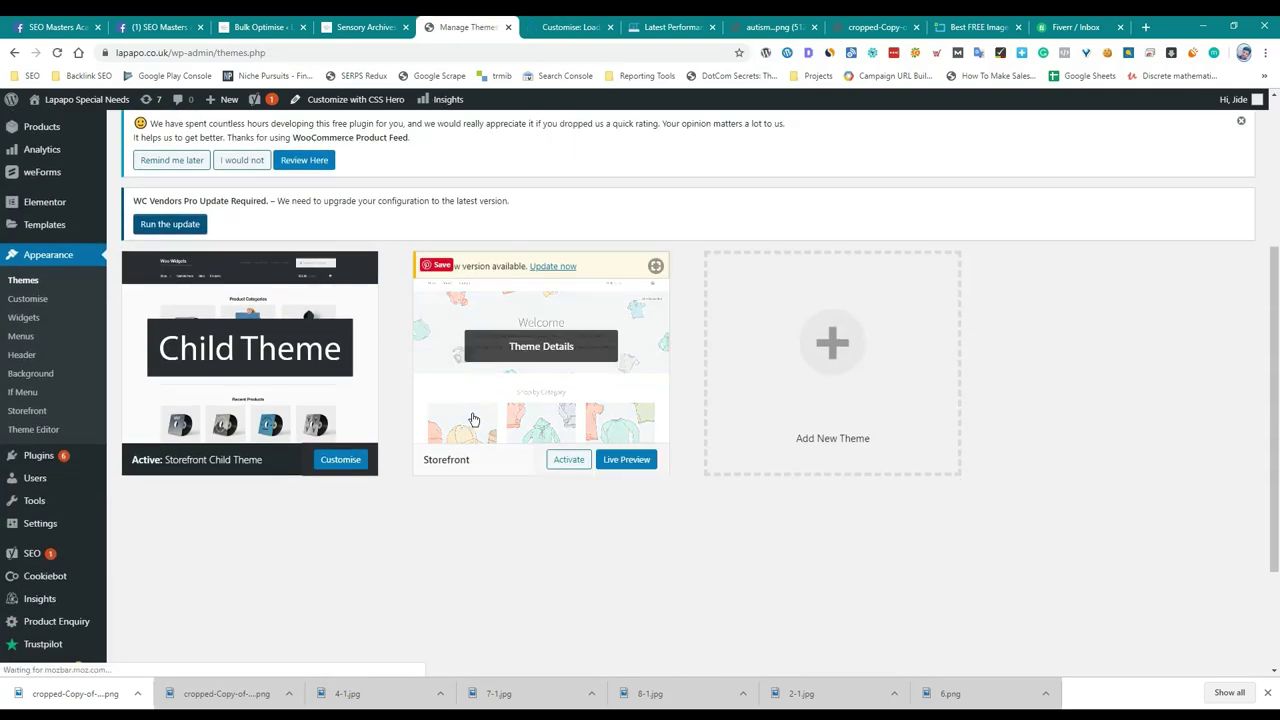
{"action": "scroll", "coordinate": [496, 430], "scroll_direction": "down", "scroll_amount": 3}
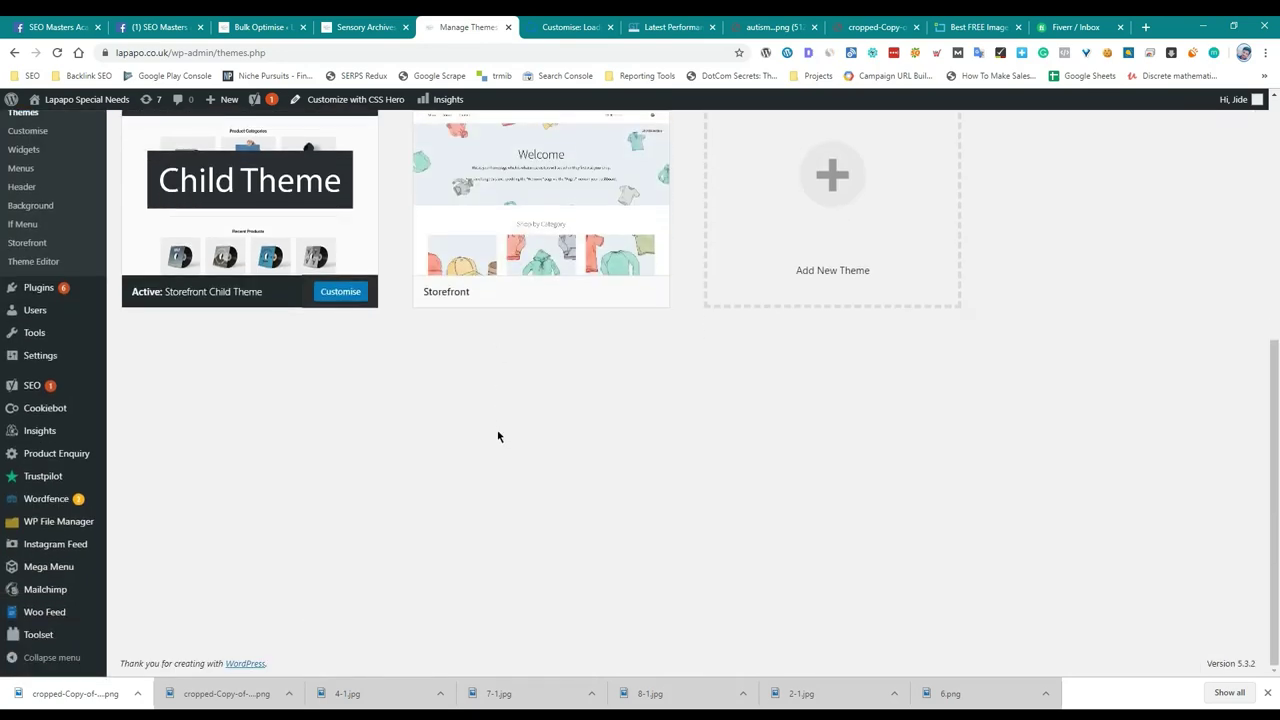
{"action": "key", "text": "ctrl+f"}
{"action": "type", "text": "store"}
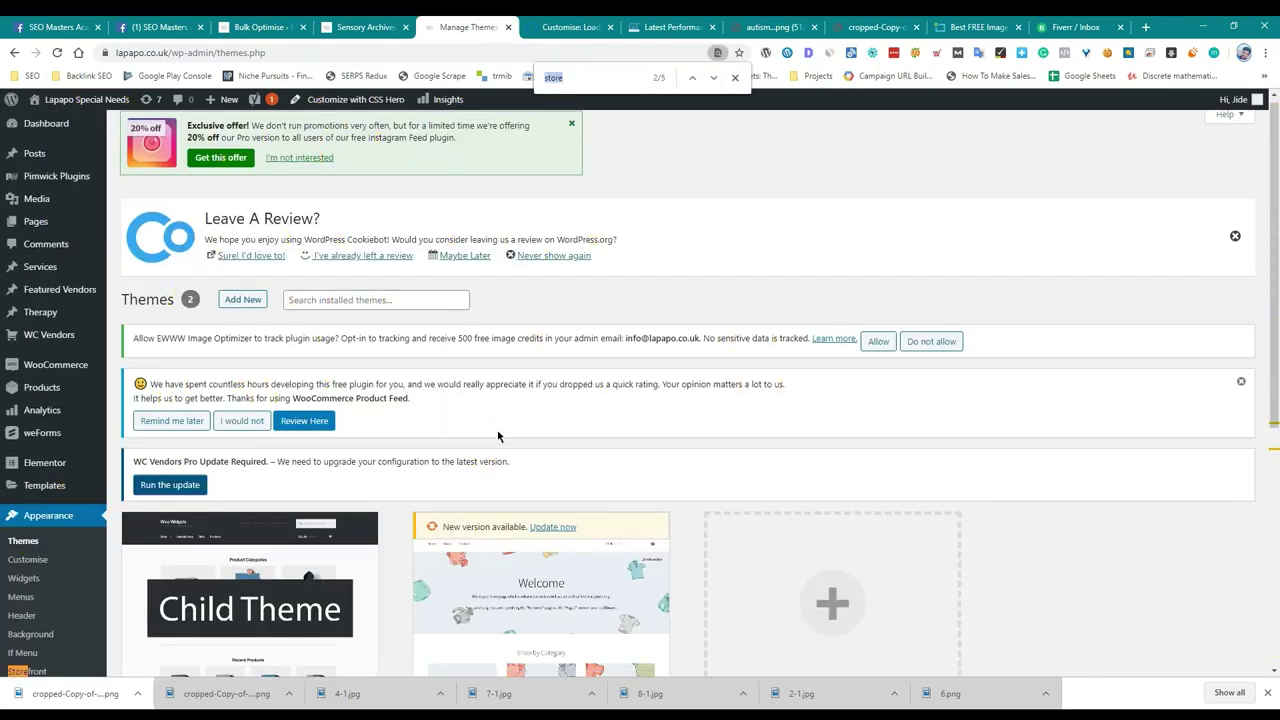
{"action": "key", "text": "Return"}
{"action": "left_click", "coordinate": [44, 406]}
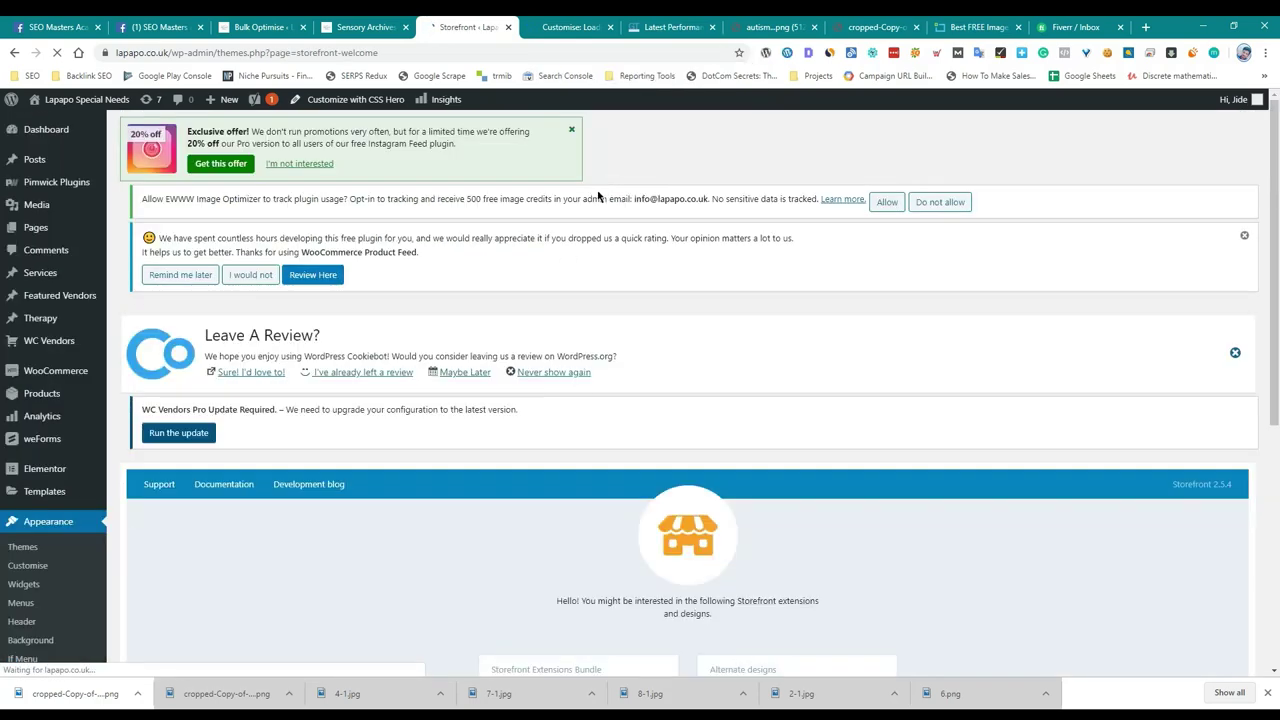
{"action": "scroll", "coordinate": [598, 197], "scroll_direction": "down", "scroll_amount": 10}
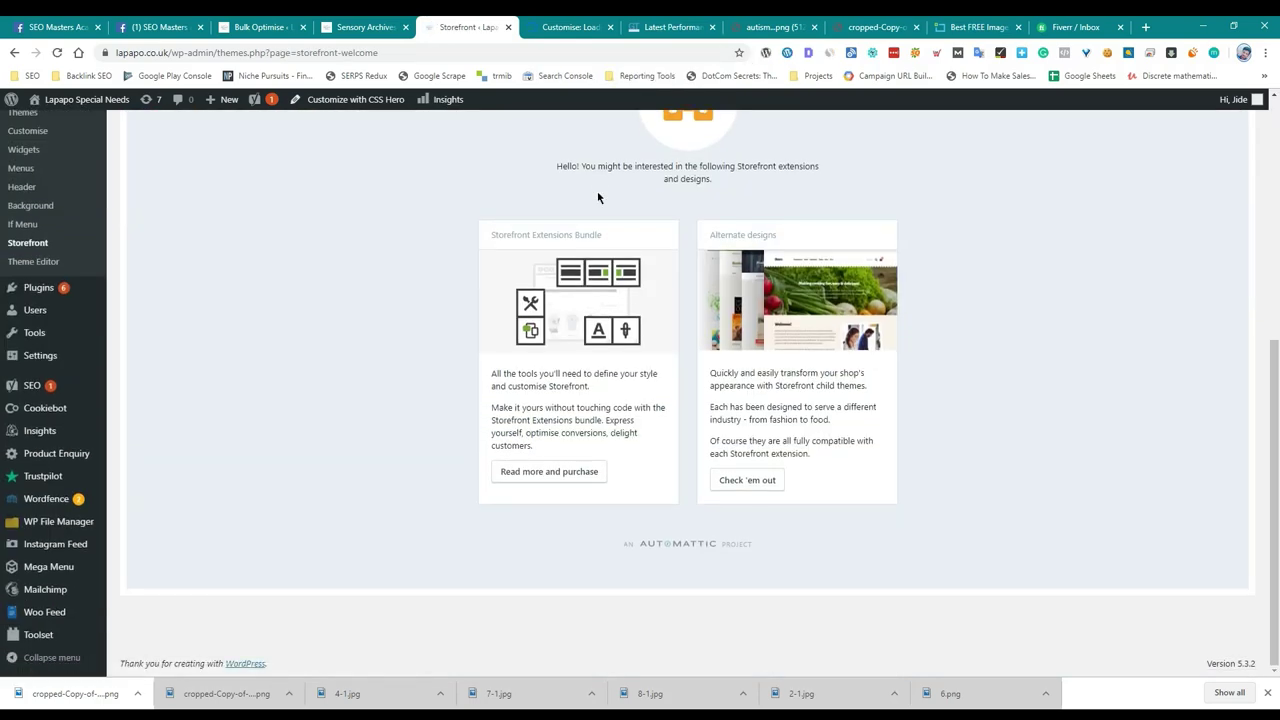
{"action": "scroll", "coordinate": [598, 197], "scroll_direction": "up", "scroll_amount": 3}
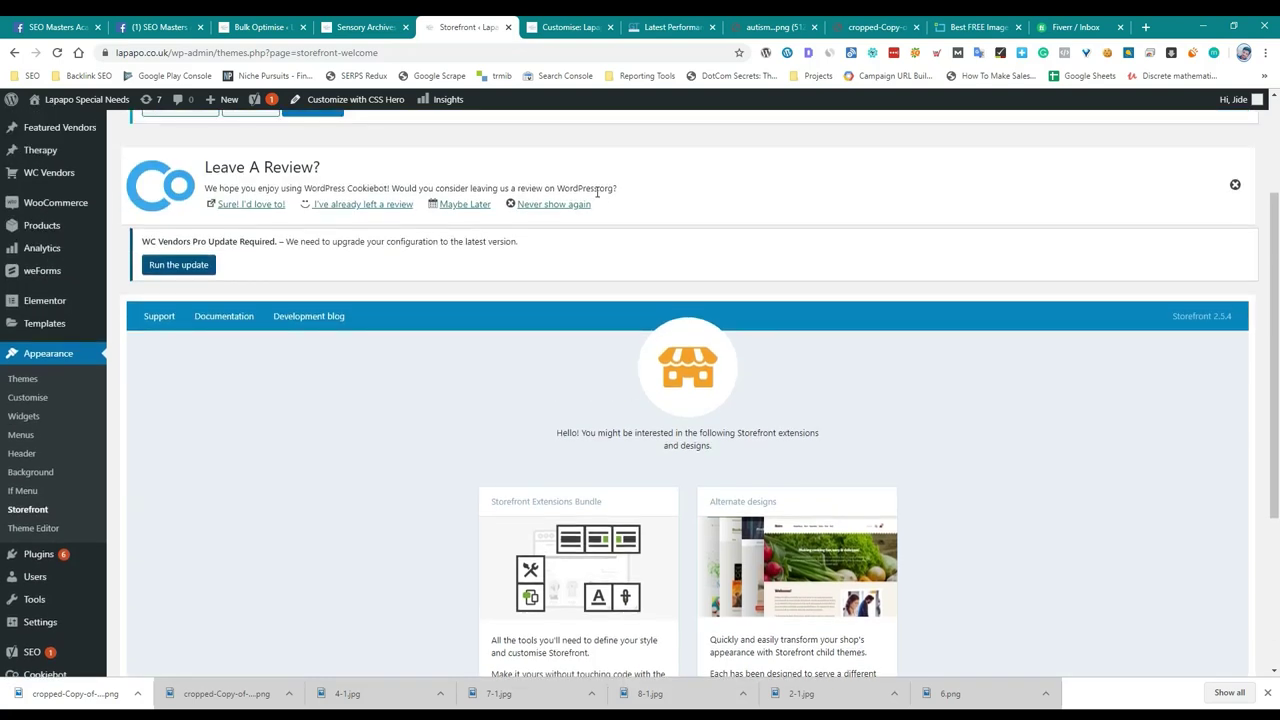
{"action": "left_click", "coordinate": [203, 316]}
Open the customiser's Site Identity settings and check the logo's recommended size in the GTmetrix report.
{"action": "left_click", "coordinate": [615, 27]}
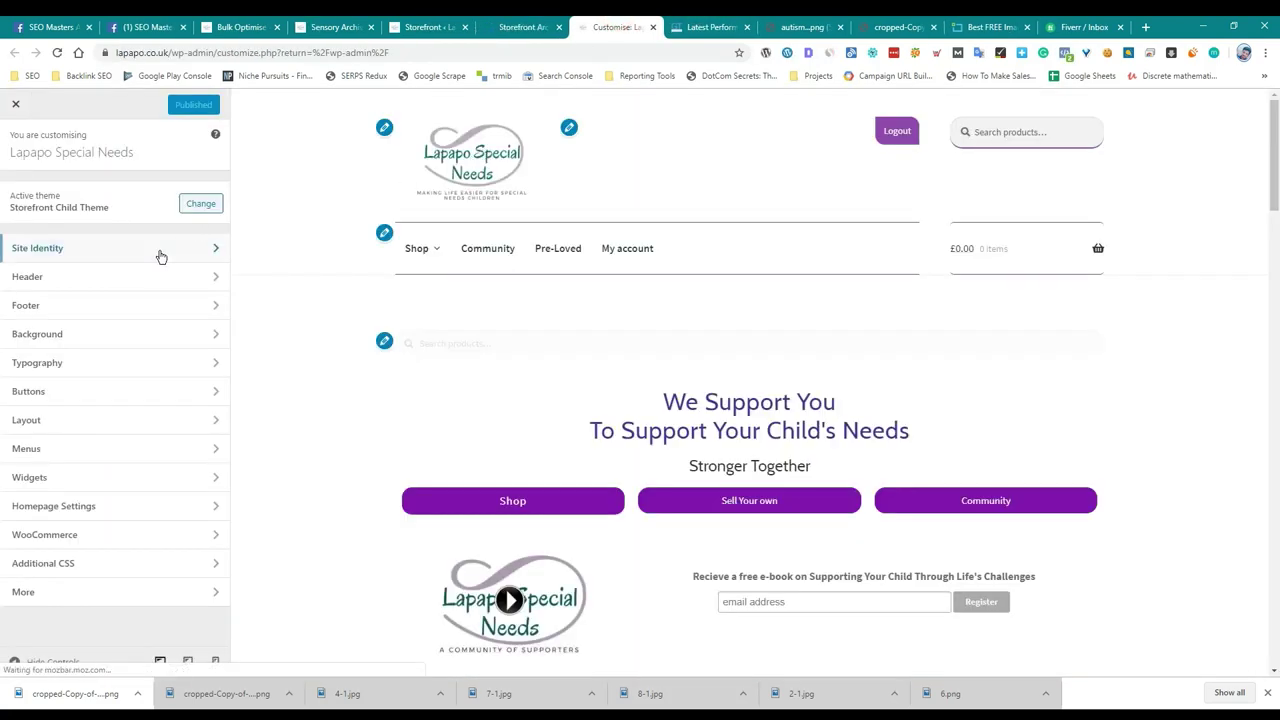
{"action": "left_click", "coordinate": [160, 252]}
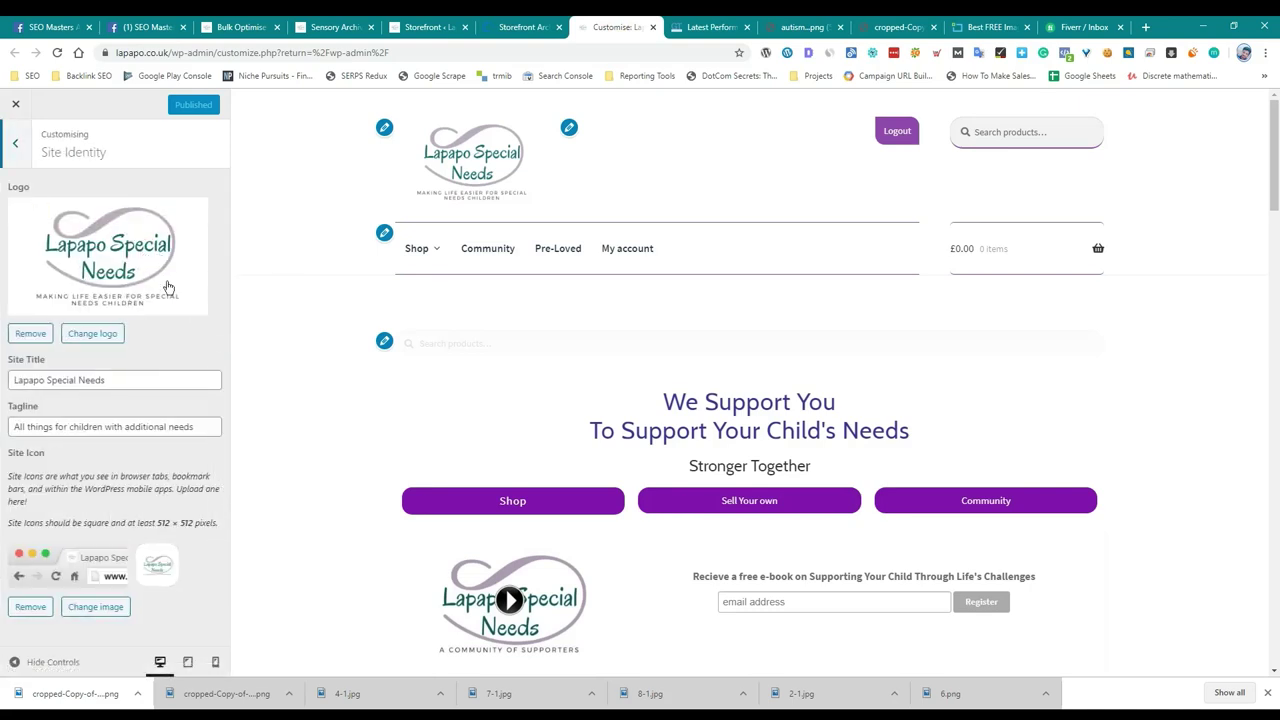
{"action": "left_click", "coordinate": [820, 22]}
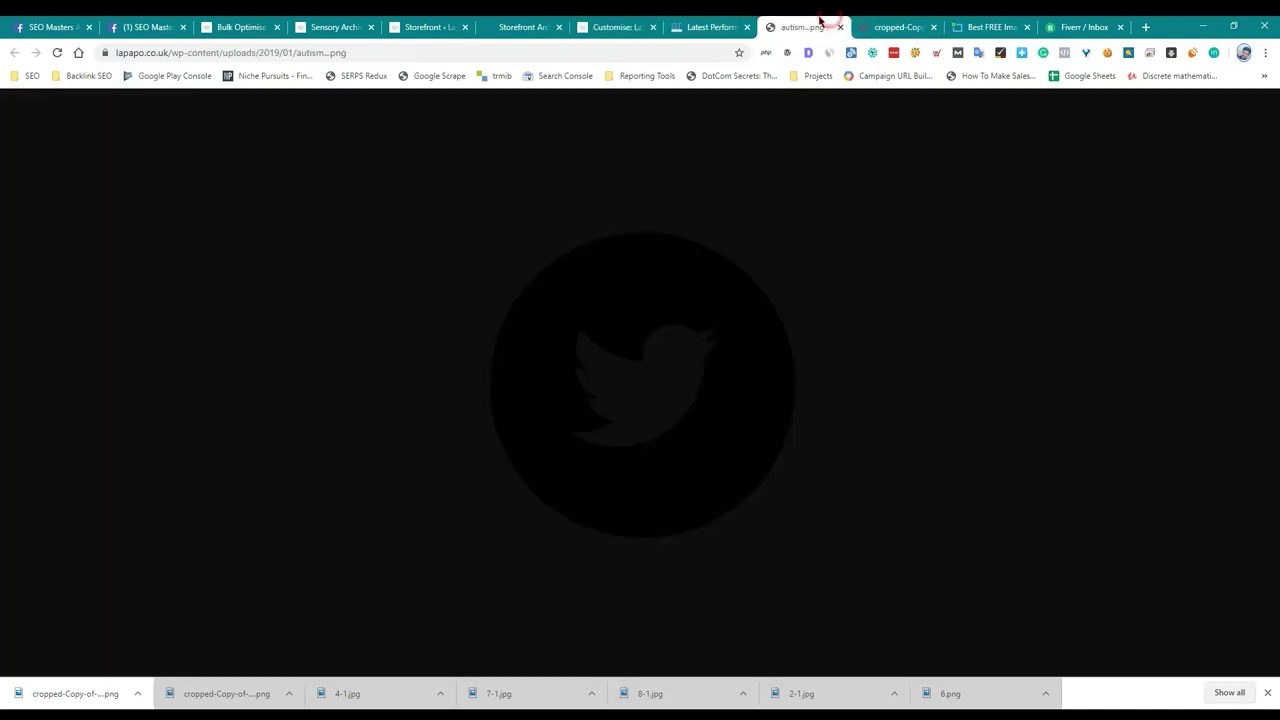
{"action": "left_click", "coordinate": [873, 22]}
{"action": "left_click_drag", "start_coordinate": [705, 22], "coordinate": [805, 24]}
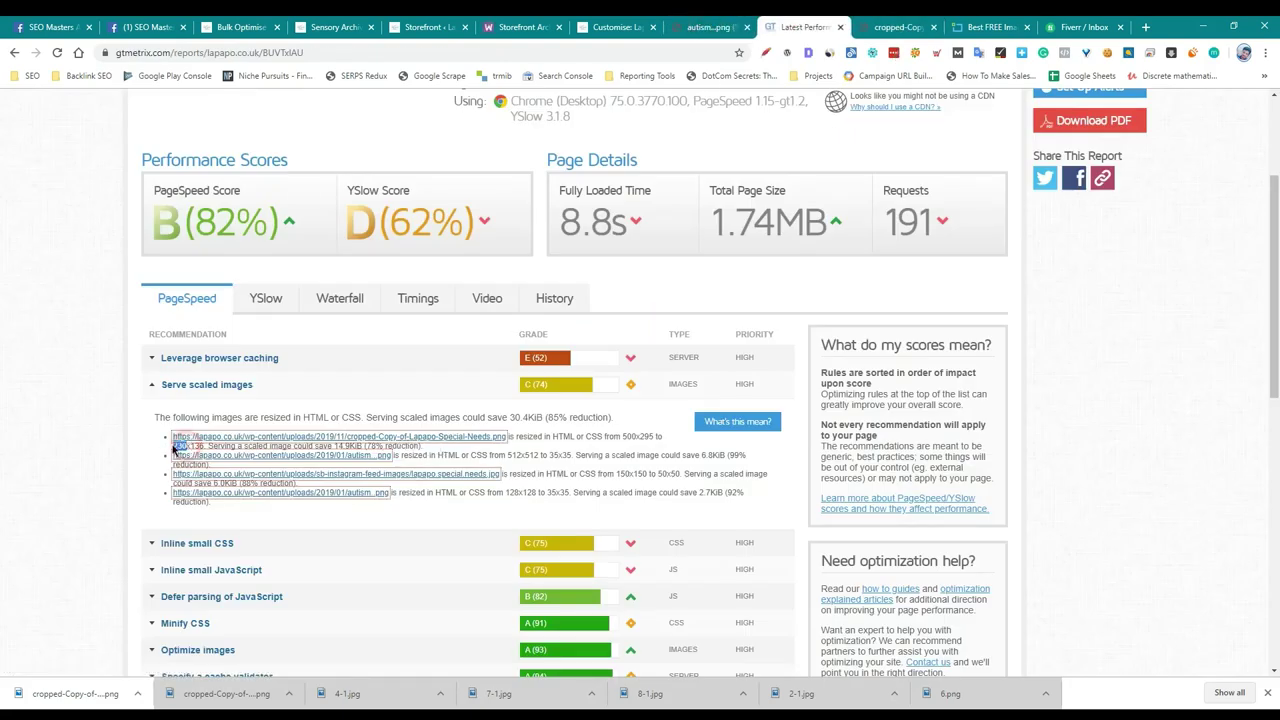
Save the full-size logo image cropped-Copy-of-Lapapo-Special-Needs.png to the computer.
{"action": "left_click", "coordinate": [897, 22]}
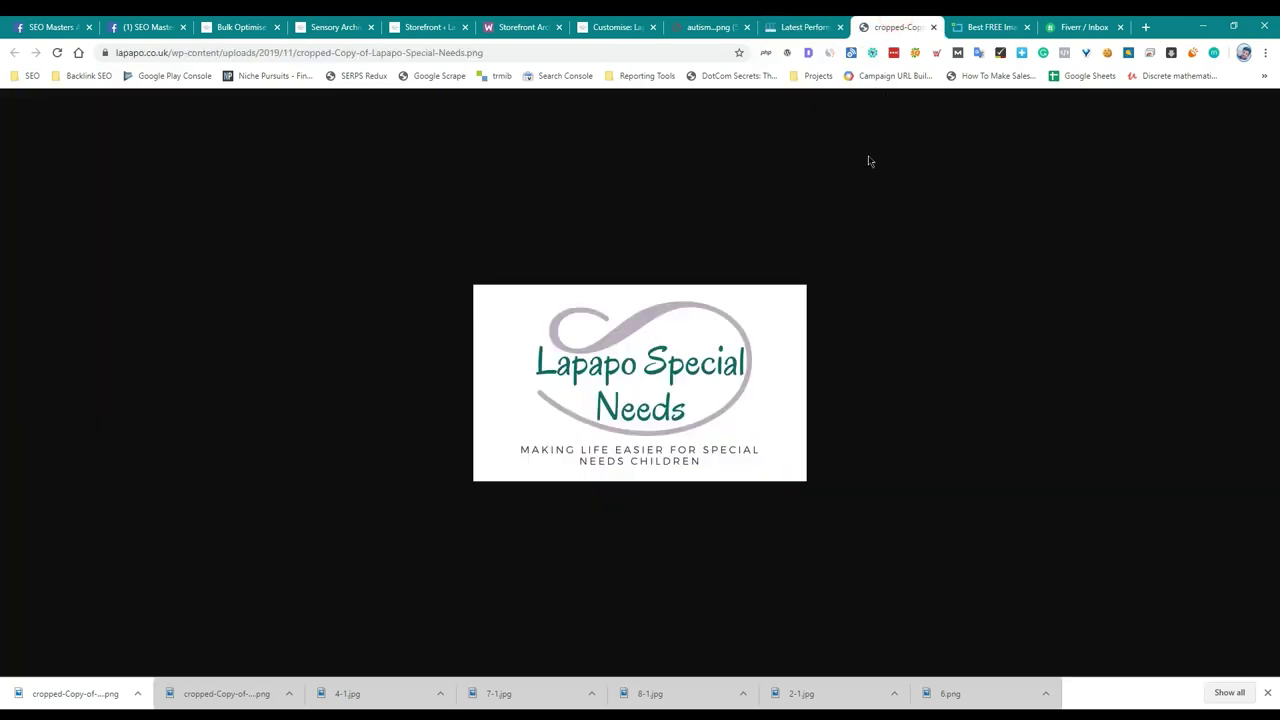
{"action": "key", "text": "ctrl+s"}
{"action": "key", "text": "Return"}
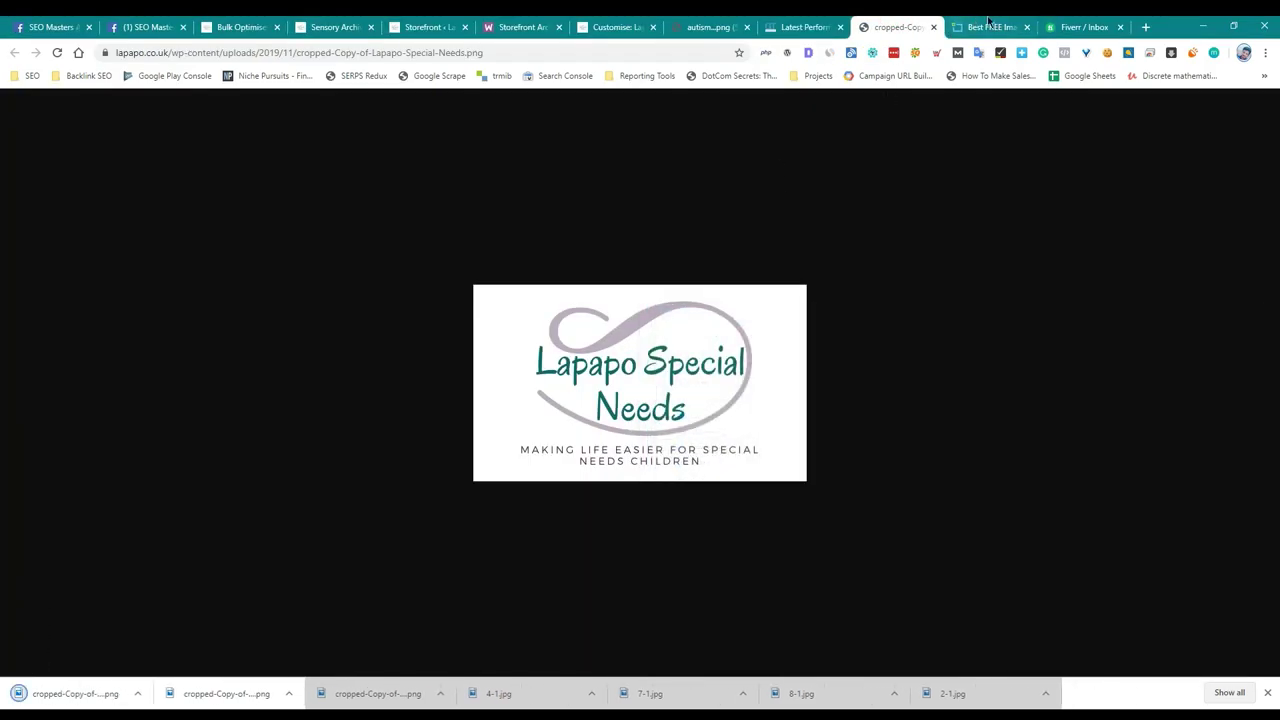
Load the saved logo PNG into a fresh ImageResizer session and resize it to 230 pixels wide.
{"action": "left_click", "coordinate": [988, 22]}
{"action": "left_click", "coordinate": [709, 203]}
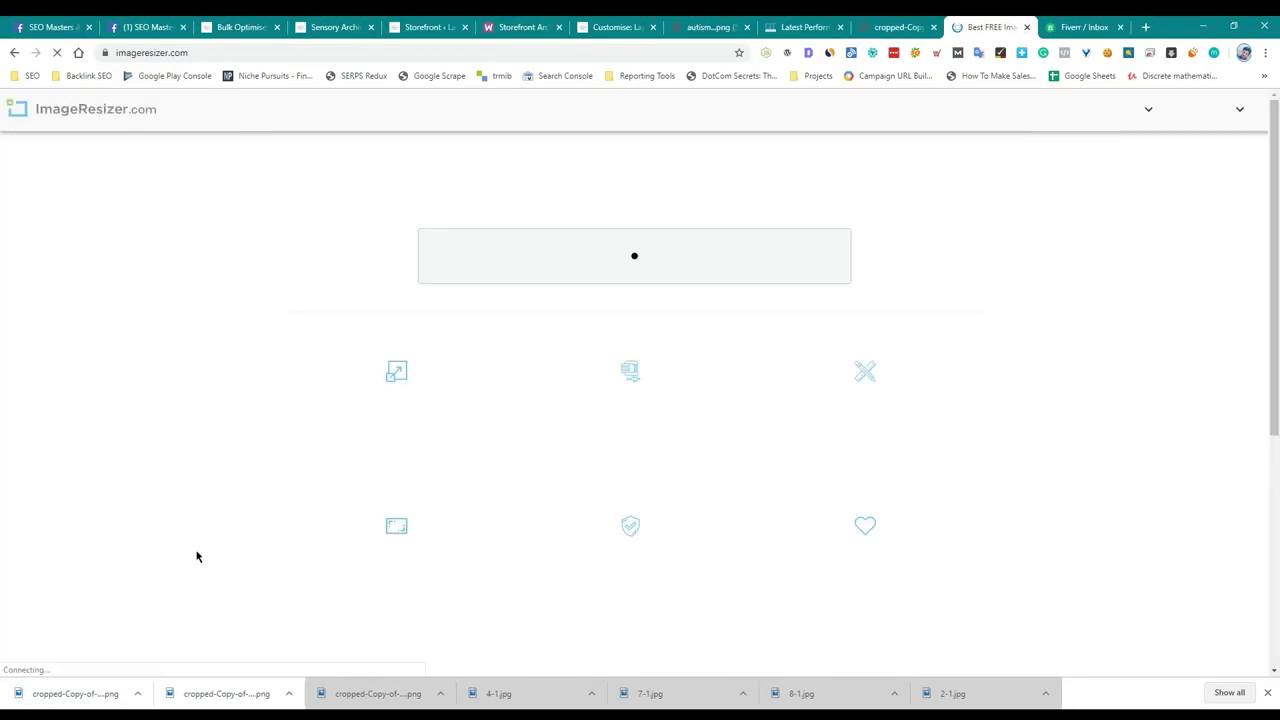
{"action": "left_click_drag", "start_coordinate": [88, 697], "coordinate": [601, 295]}
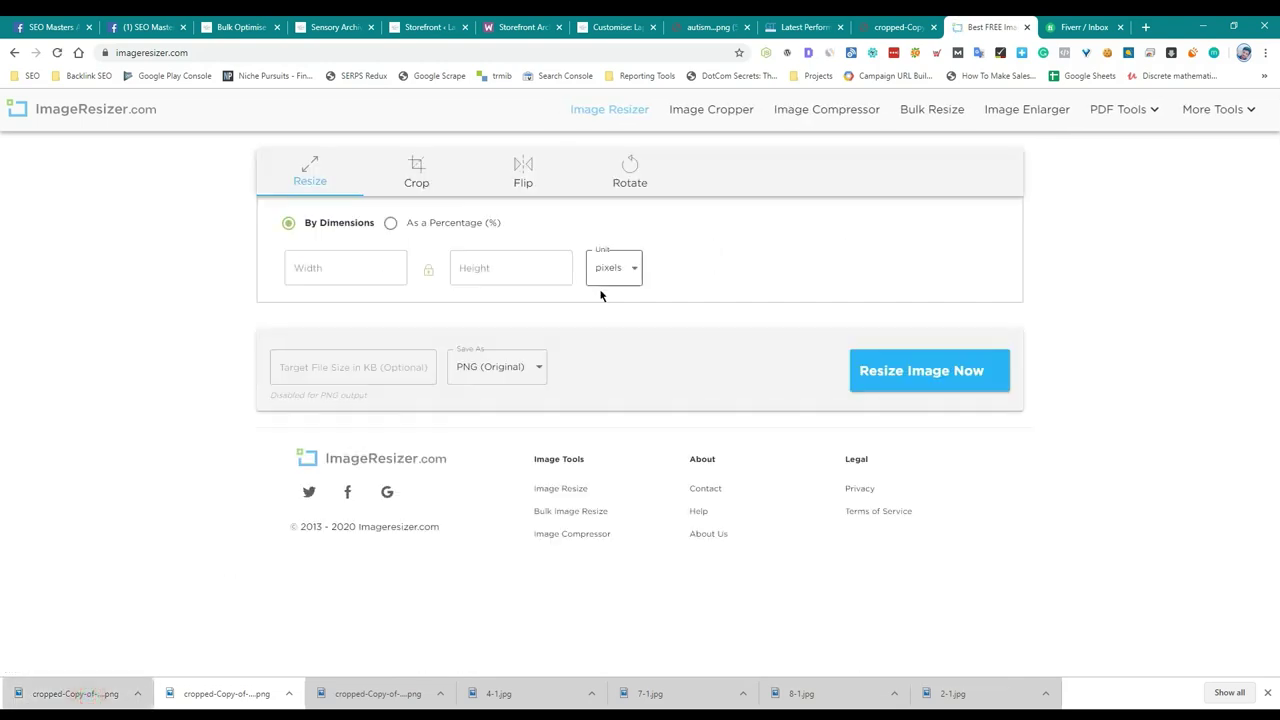
{"action": "left_click", "coordinate": [366, 271]}
{"action": "type", "text": "230"}
{"action": "left_click", "coordinate": [931, 370]}
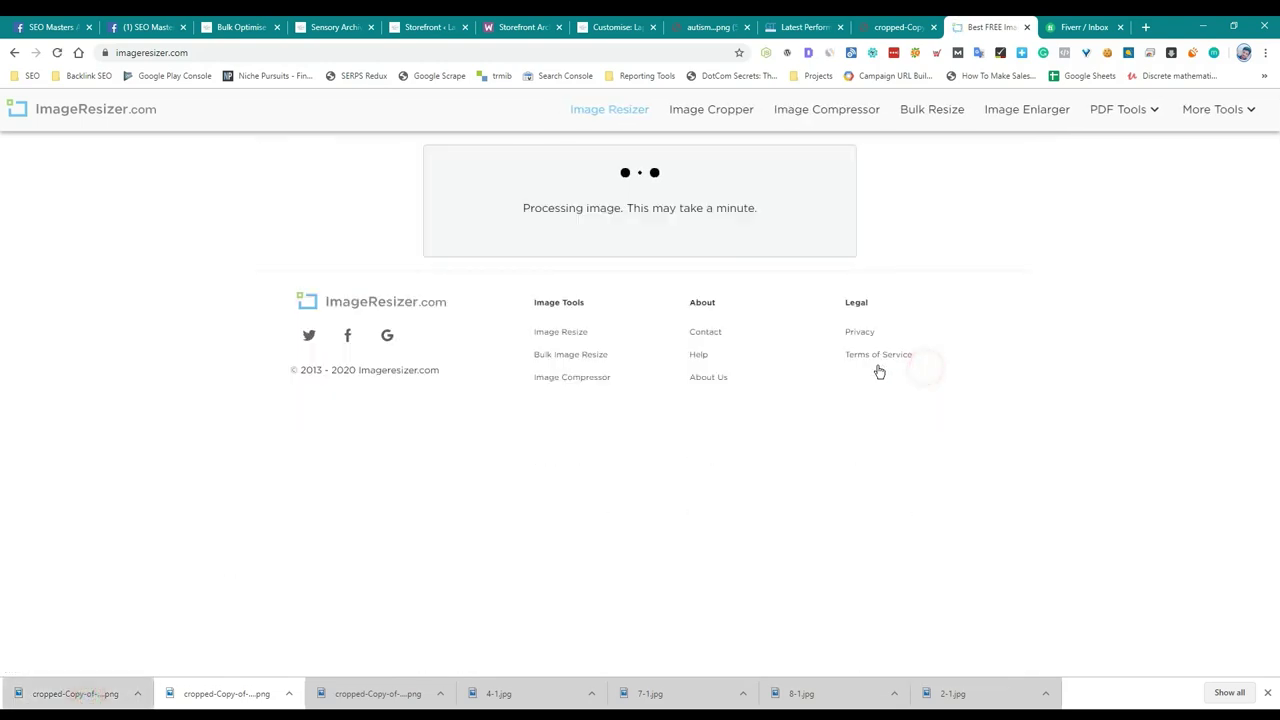
Download the resized logo, replacing cropped-Copy-of-Lapapo-Special-Needs (1).png in the Downloads folder.
{"action": "left_click", "coordinate": [617, 204]}
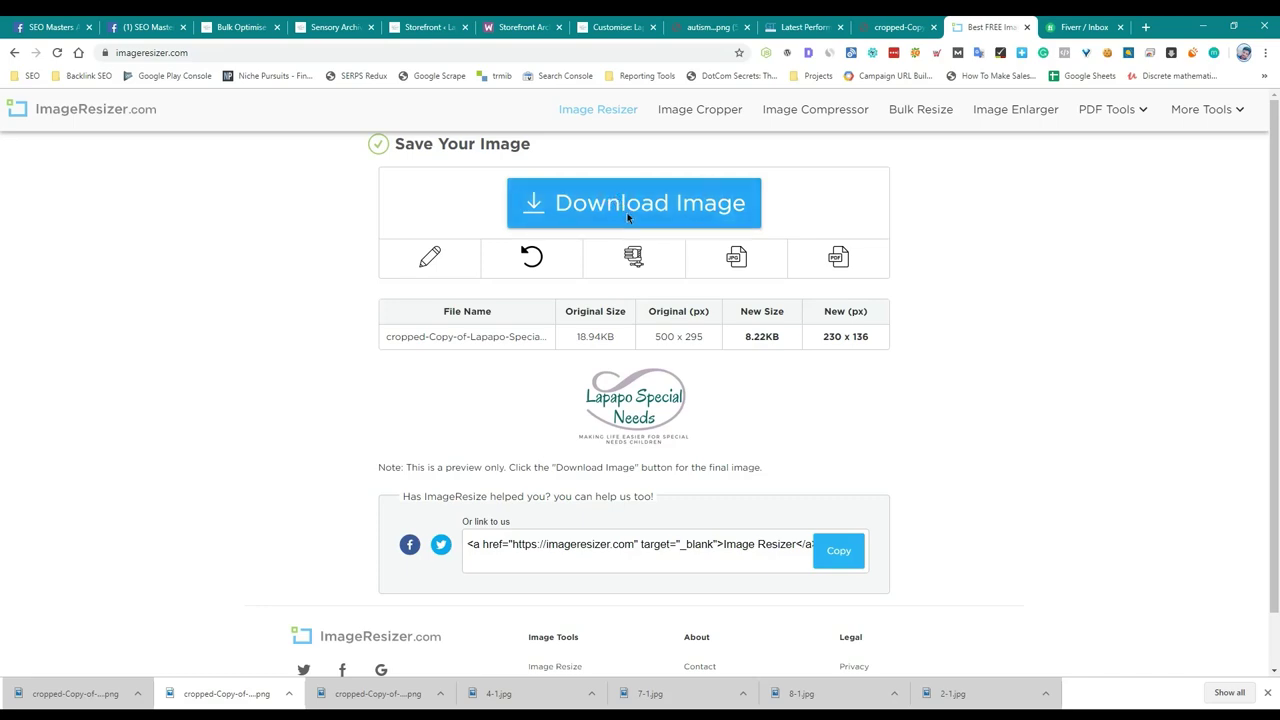
{"action": "double_click", "coordinate": [796, 435]}
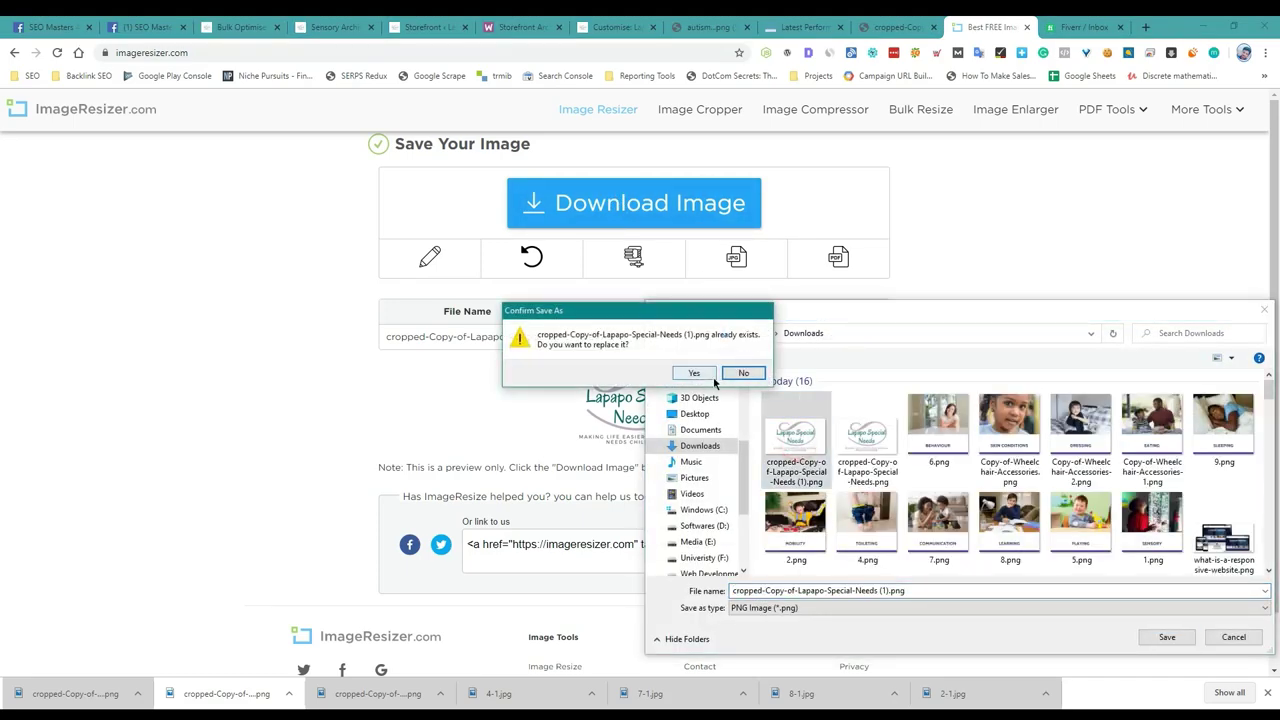
{"action": "left_click", "coordinate": [704, 372]}
In the customiser's Site Identity settings, upload the resized 230 by 136 pixel logo to the media library and select it as the logo.
{"action": "left_click", "coordinate": [701, 24]}
{"action": "left_click", "coordinate": [776, 24]}
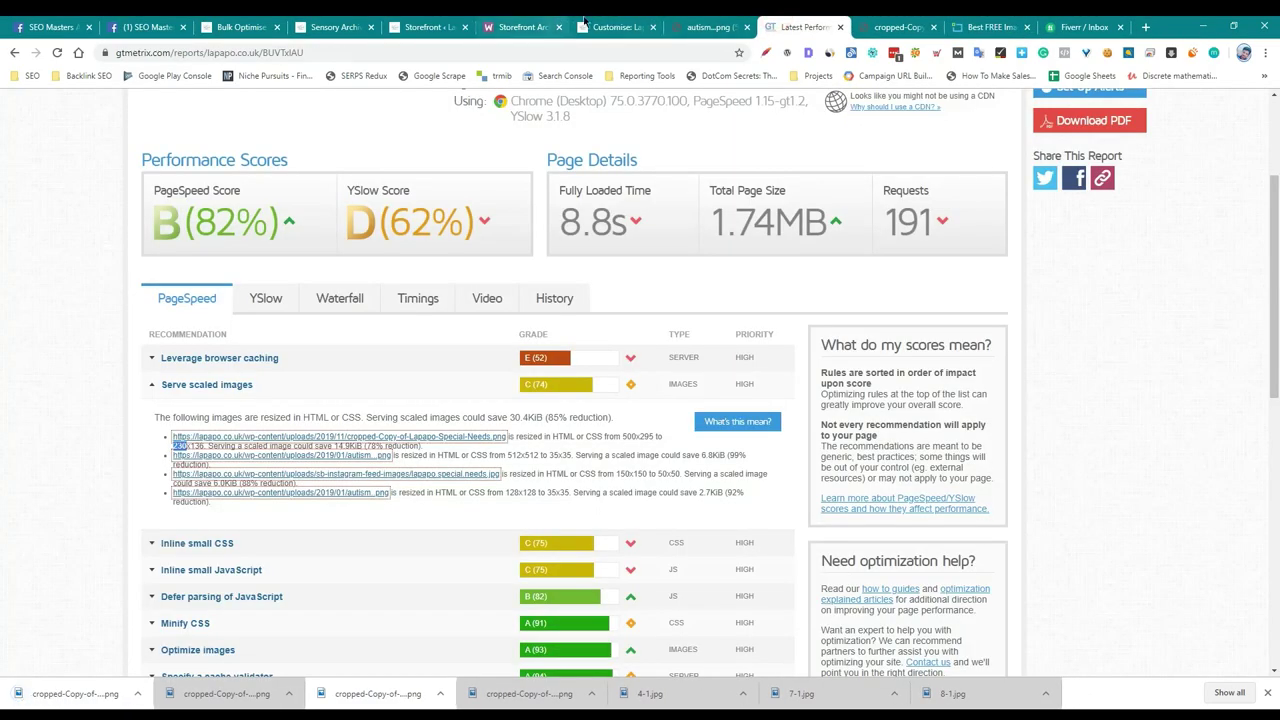
{"action": "left_click", "coordinate": [585, 22]}
{"action": "left_click", "coordinate": [133, 274]}
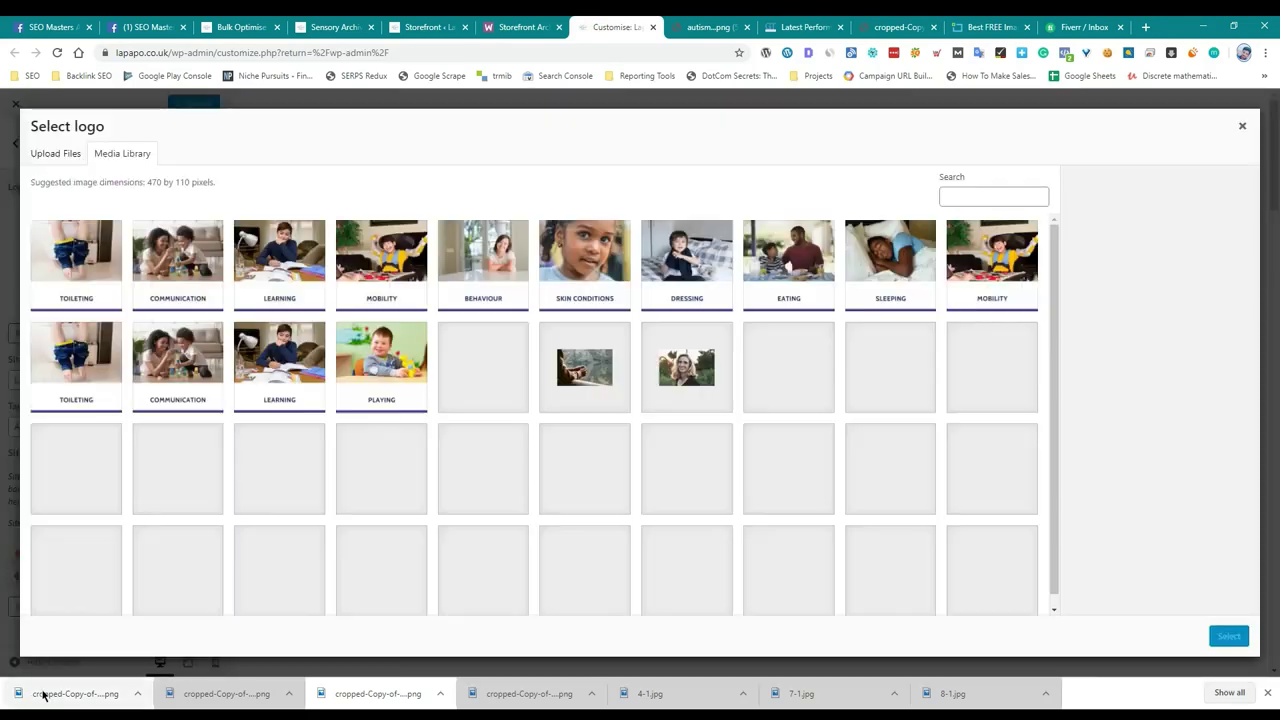
{"action": "left_click_drag", "start_coordinate": [18, 693], "coordinate": [262, 521]}
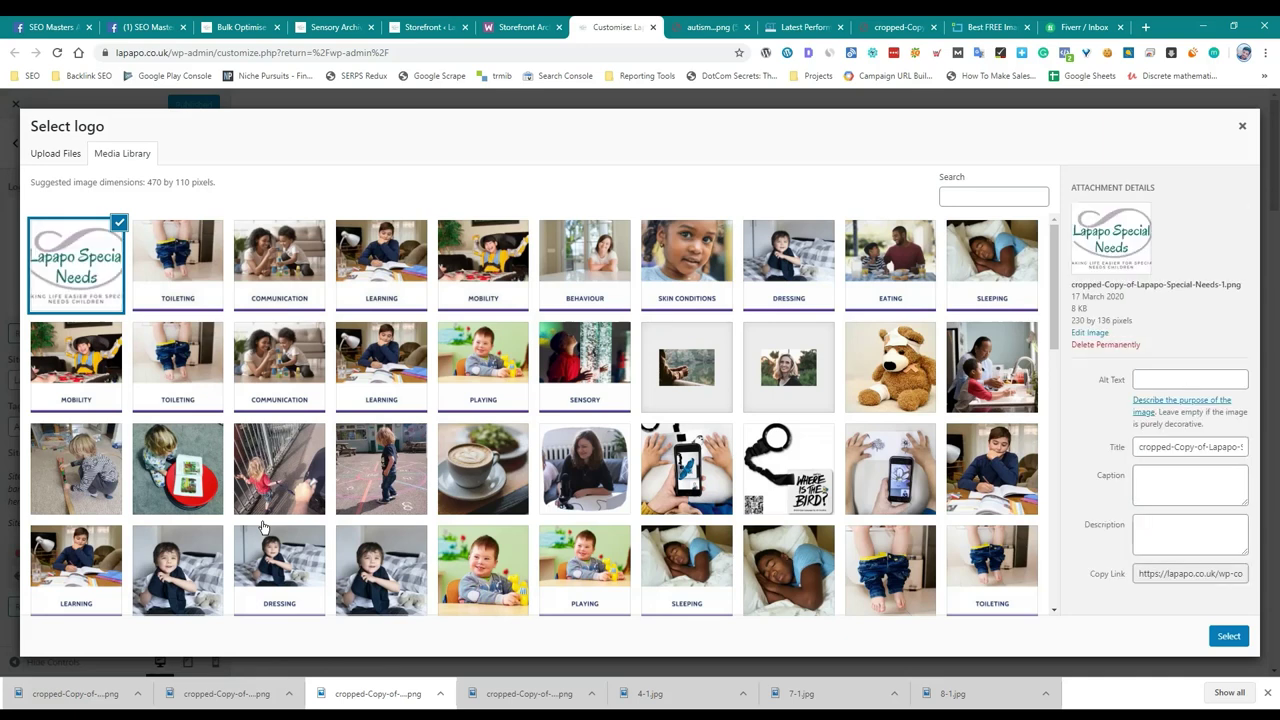
{"action": "left_click", "coordinate": [1228, 638]}
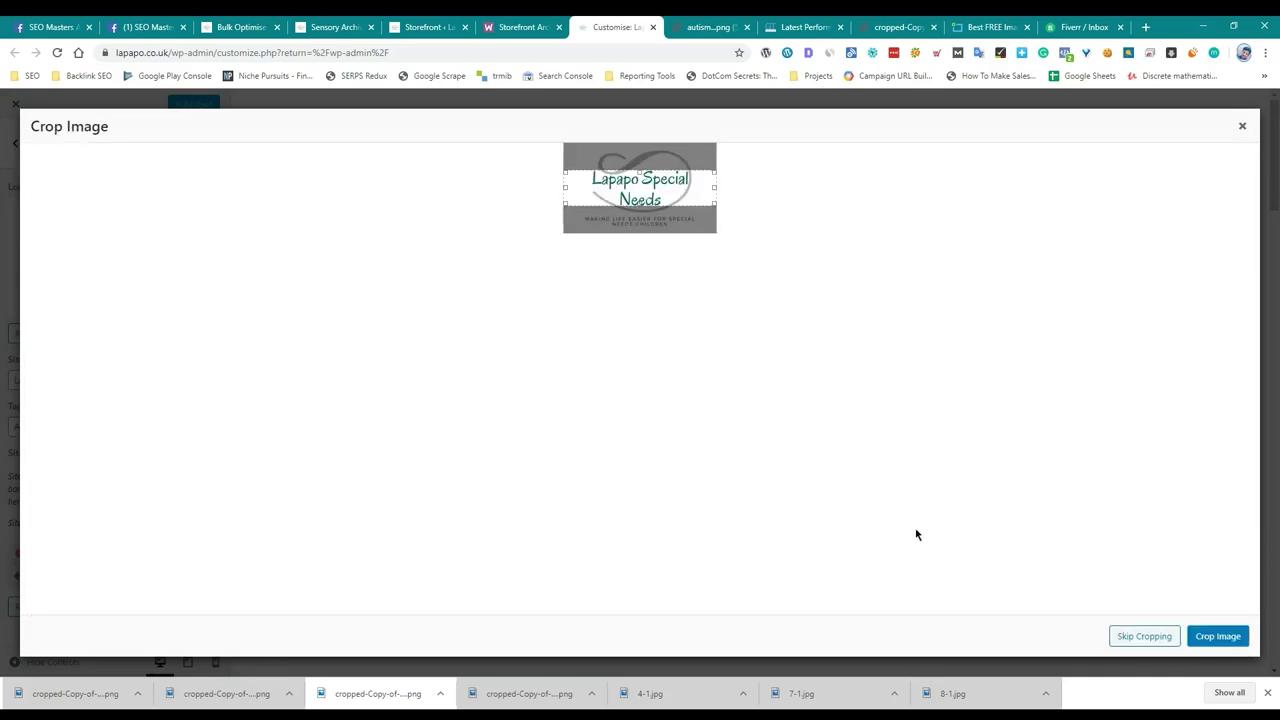
Crop the logo with the selection expanded to the whole image, publish the change, and look over the homepage preview.
{"action": "left_click_drag", "start_coordinate": [711, 203], "coordinate": [745, 301]}
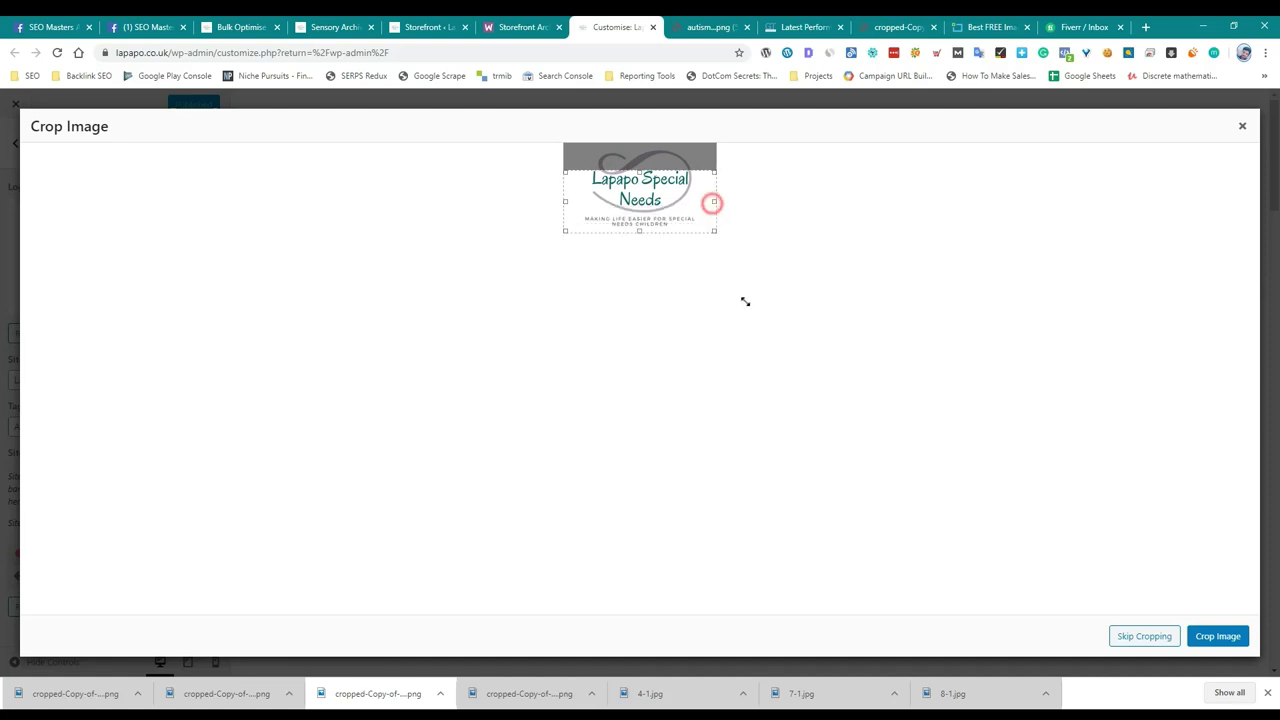
{"action": "left_click_drag", "start_coordinate": [648, 172], "coordinate": [661, 112]}
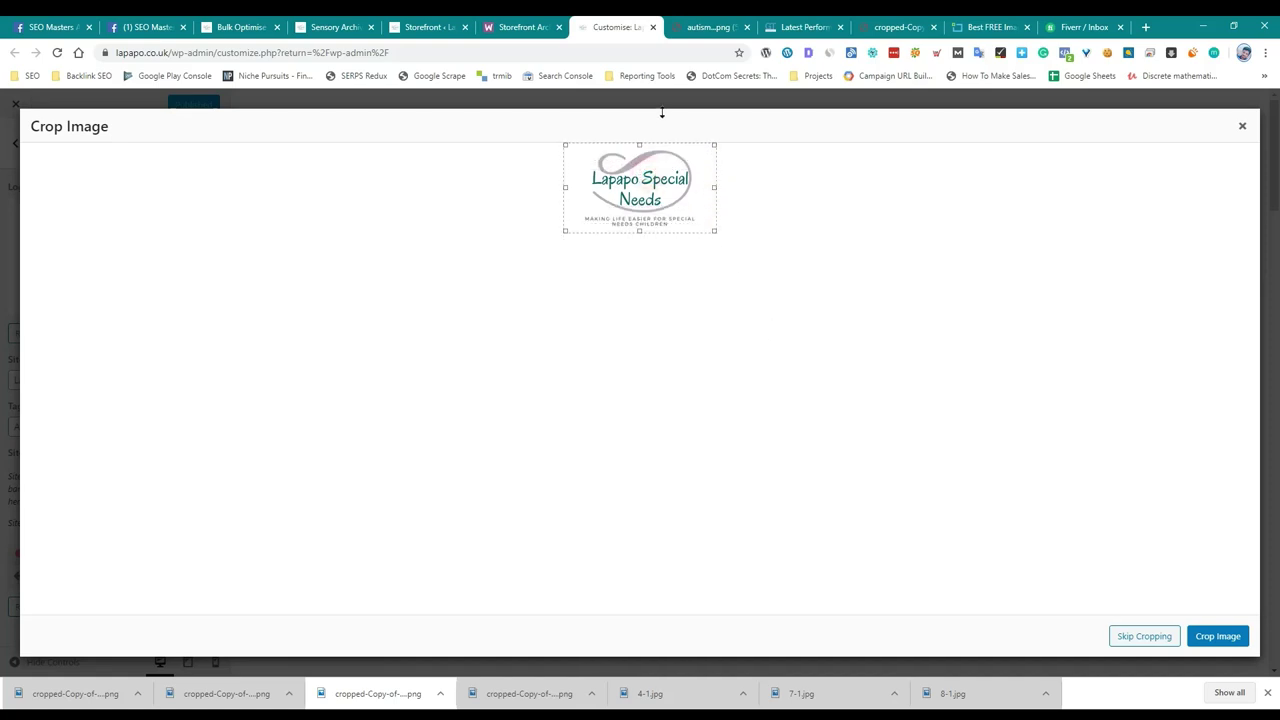
{"action": "left_click", "coordinate": [1218, 638]}
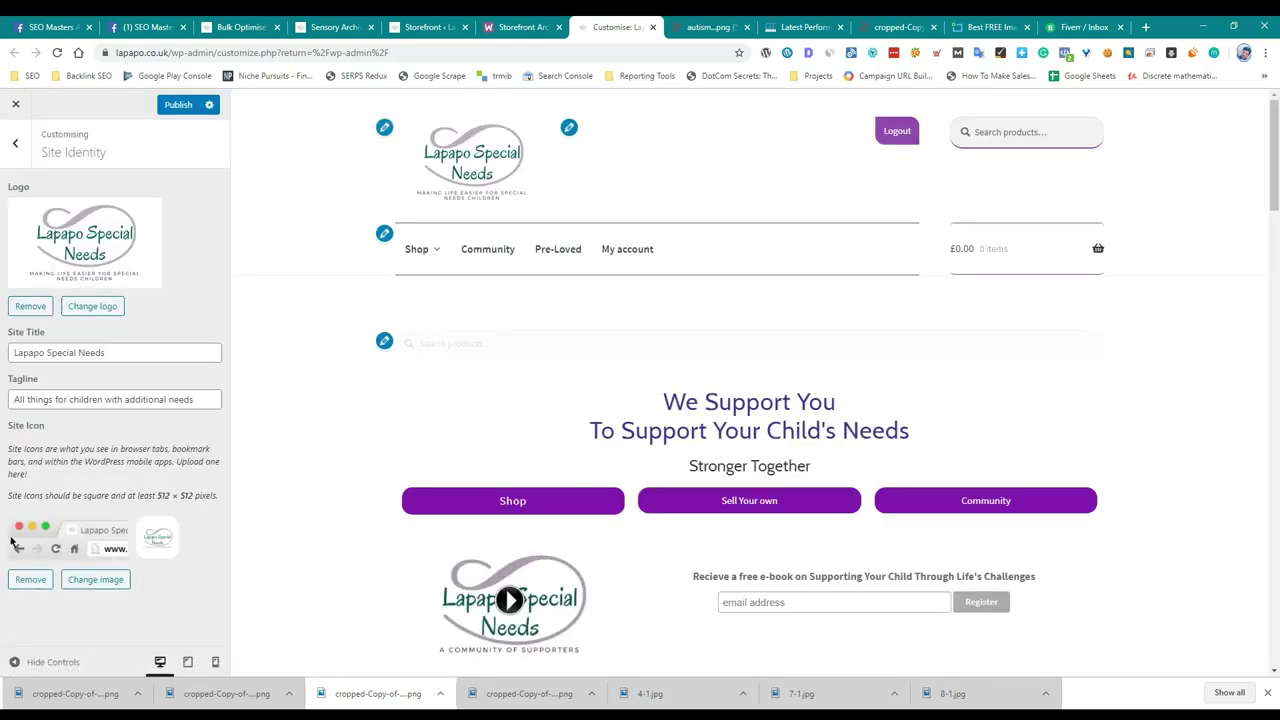
{"action": "scroll", "coordinate": [334, 535], "scroll_direction": "down", "scroll_amount": 3}
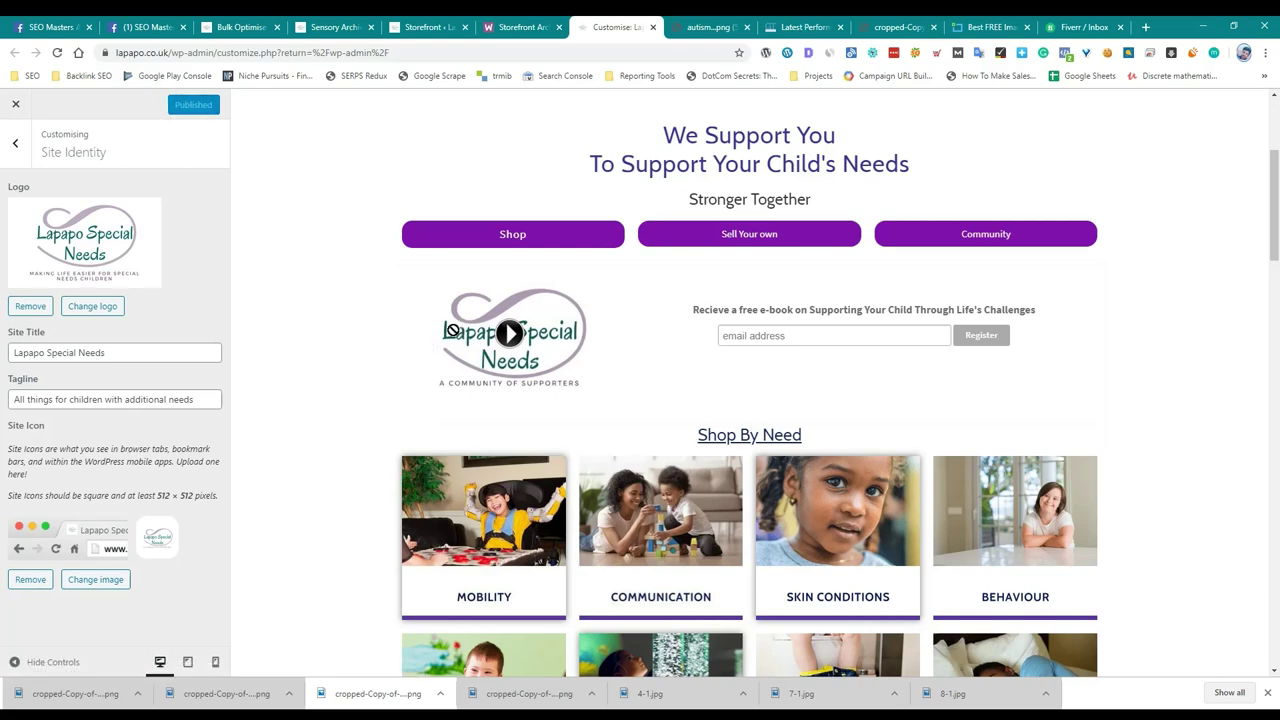
{"action": "scroll", "coordinate": [465, 346], "scroll_direction": "down", "scroll_amount": 10}
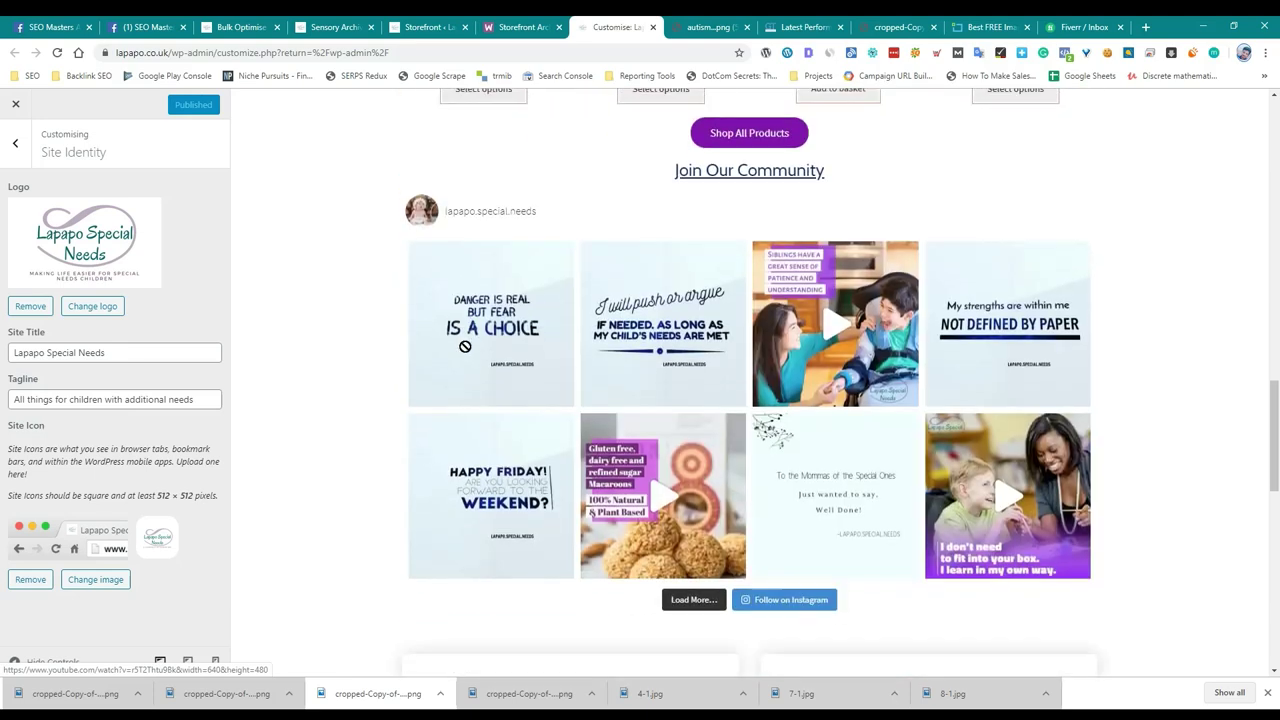
Return to the GTmetrix report for lapapo.co.uk and re-test the homepage.
{"action": "scroll", "coordinate": [465, 346], "scroll_direction": "down", "scroll_amount": 5}
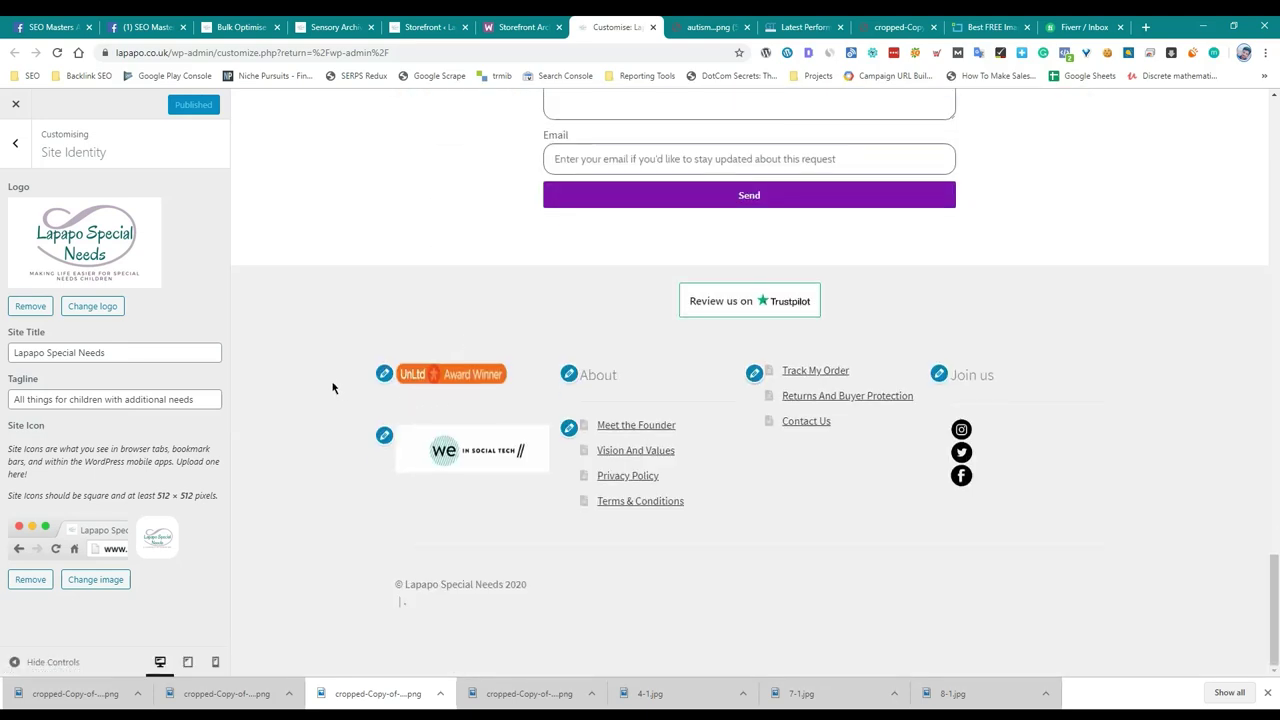
{"action": "left_click", "coordinate": [718, 27]}
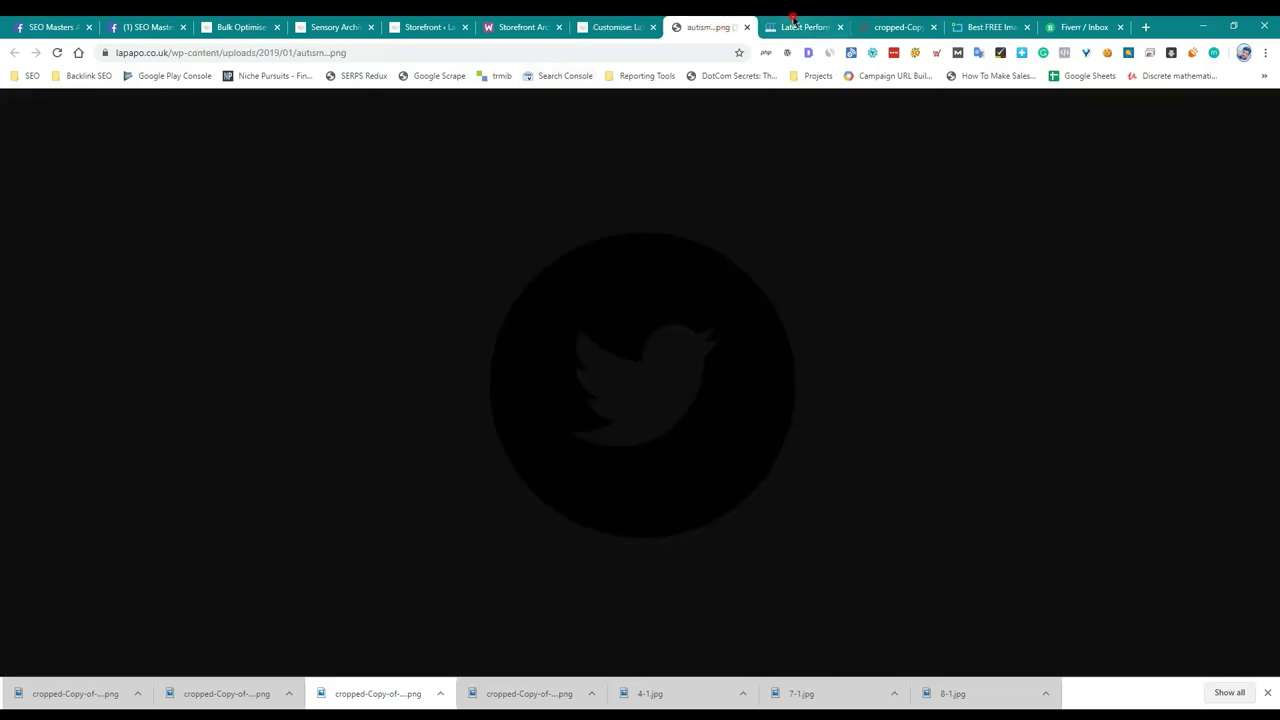
{"action": "left_click", "coordinate": [805, 27]}
{"action": "scroll", "coordinate": [1070, 190], "scroll_direction": "up", "scroll_amount": 3}
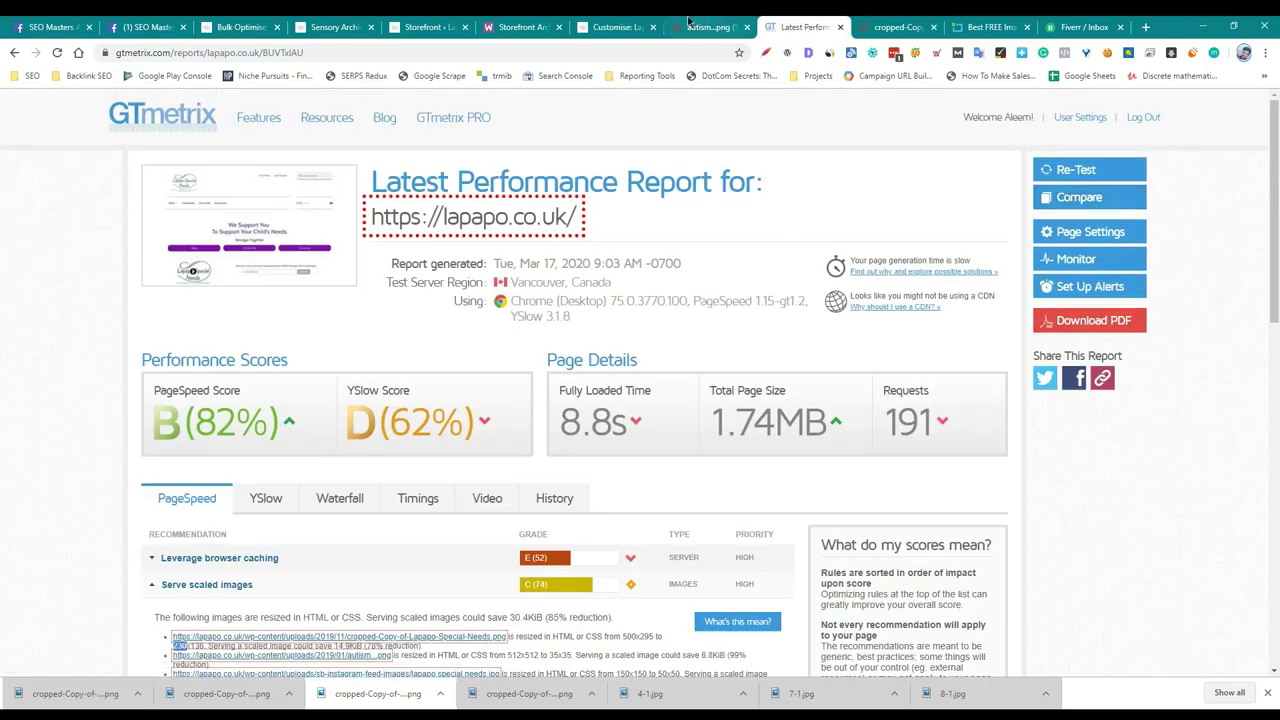
{"action": "scroll", "coordinate": [466, 360], "scroll_direction": "down", "scroll_amount": 2}
{"action": "left_click", "coordinate": [430, 430]}
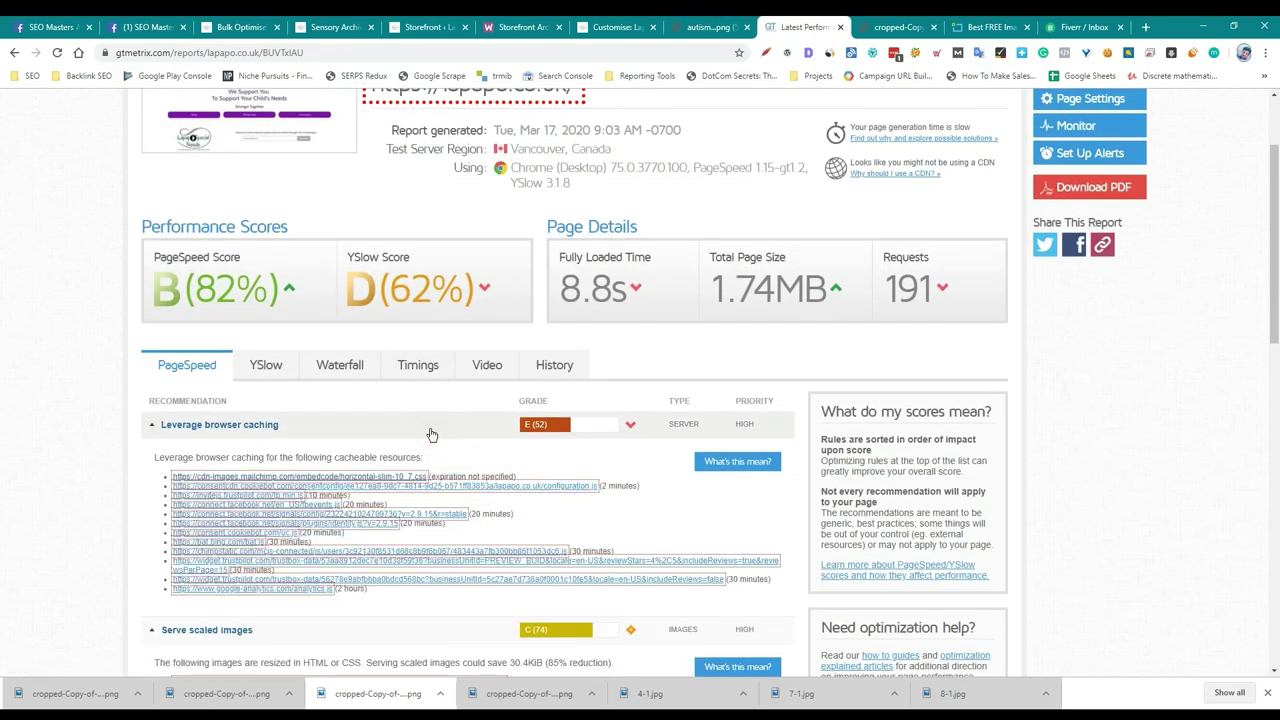
{"action": "left_click", "coordinate": [430, 432]}
{"action": "scroll", "coordinate": [1118, 168], "scroll_direction": "up", "scroll_amount": 2}
{"action": "left_click", "coordinate": [1116, 166]}
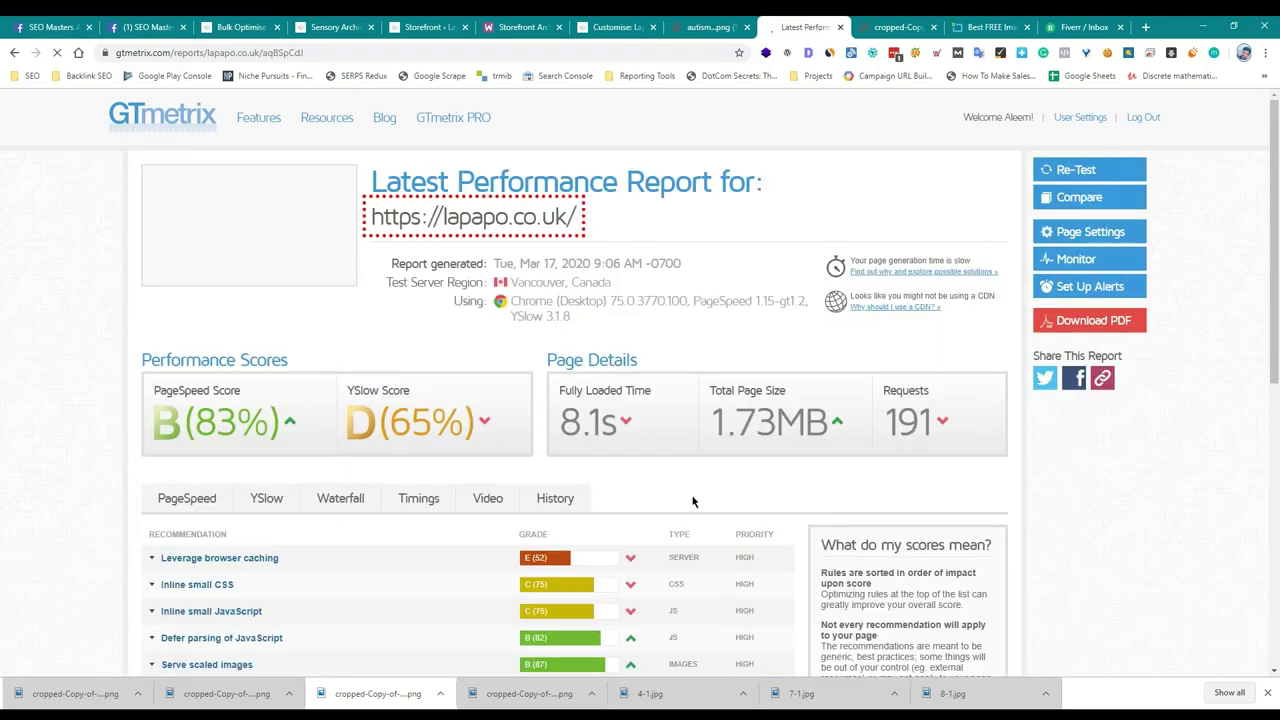
Review the new report's PageSpeed recommendations, from browser caching, inline CSS and JavaScript, and deferred parsing through to Serve scaled images.
{"action": "scroll", "coordinate": [650, 483], "scroll_direction": "down", "scroll_amount": 2}
{"action": "left_click", "coordinate": [383, 357]}
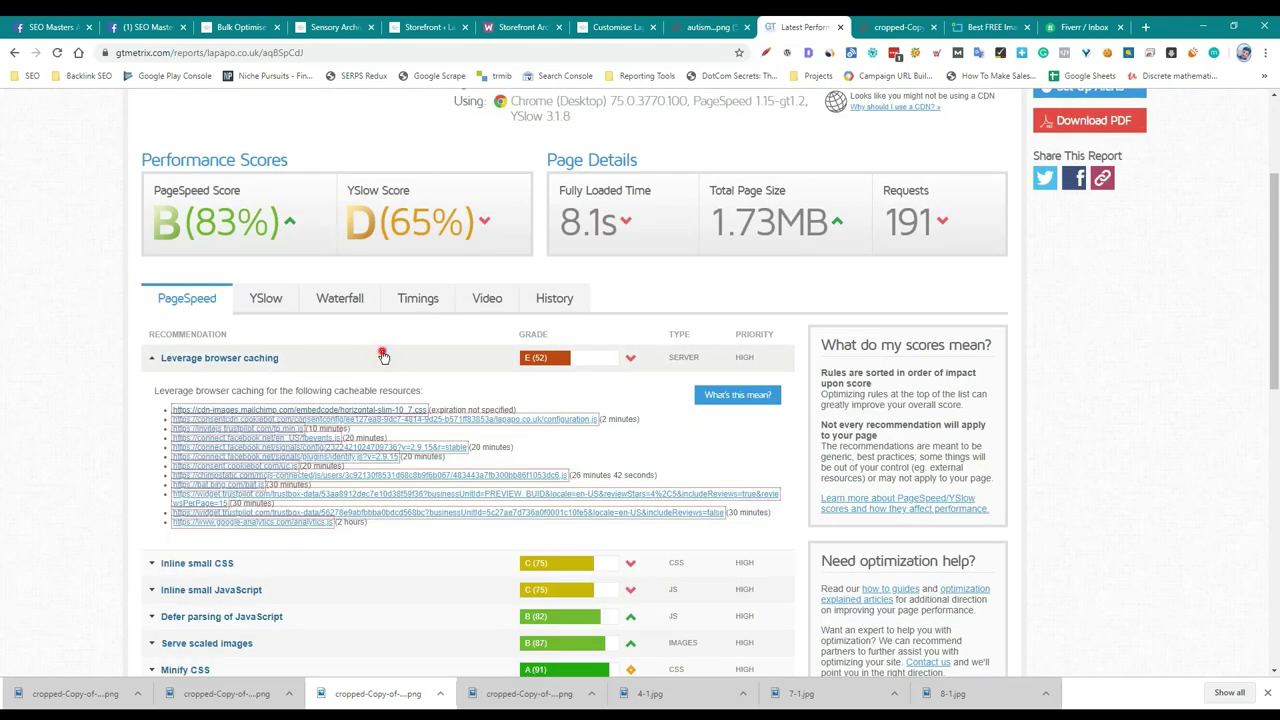
{"action": "left_click", "coordinate": [383, 357]}
{"action": "left_click", "coordinate": [294, 384]}
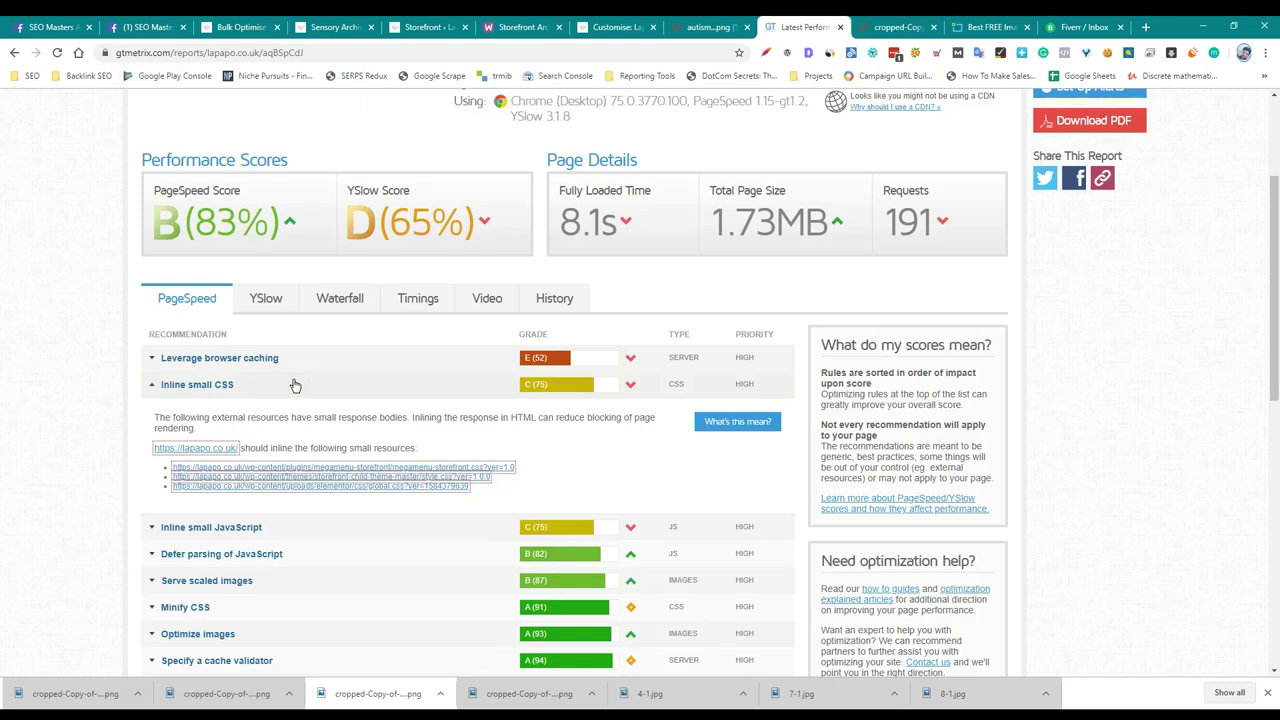
{"action": "left_click", "coordinate": [391, 529]}
{"action": "scroll", "coordinate": [391, 531], "scroll_direction": "down", "scroll_amount": 2}
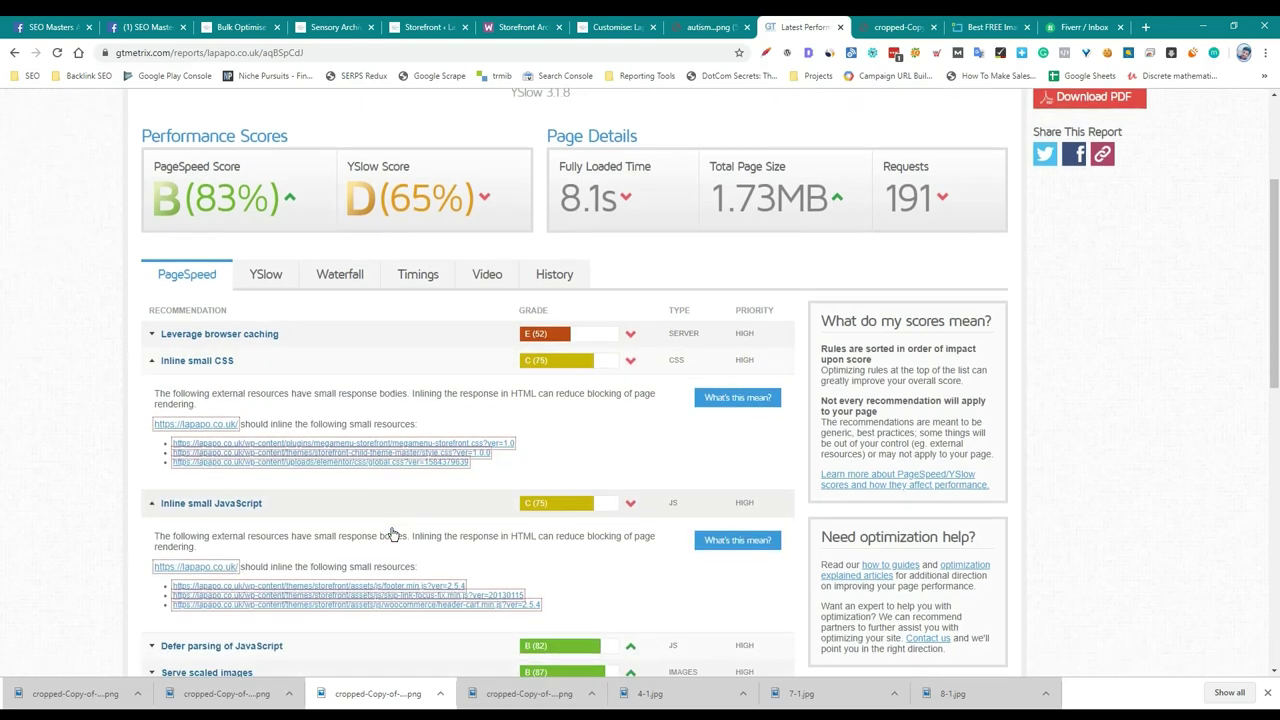
{"action": "left_click", "coordinate": [372, 537]}
{"action": "scroll", "coordinate": [370, 530], "scroll_direction": "down", "scroll_amount": 5}
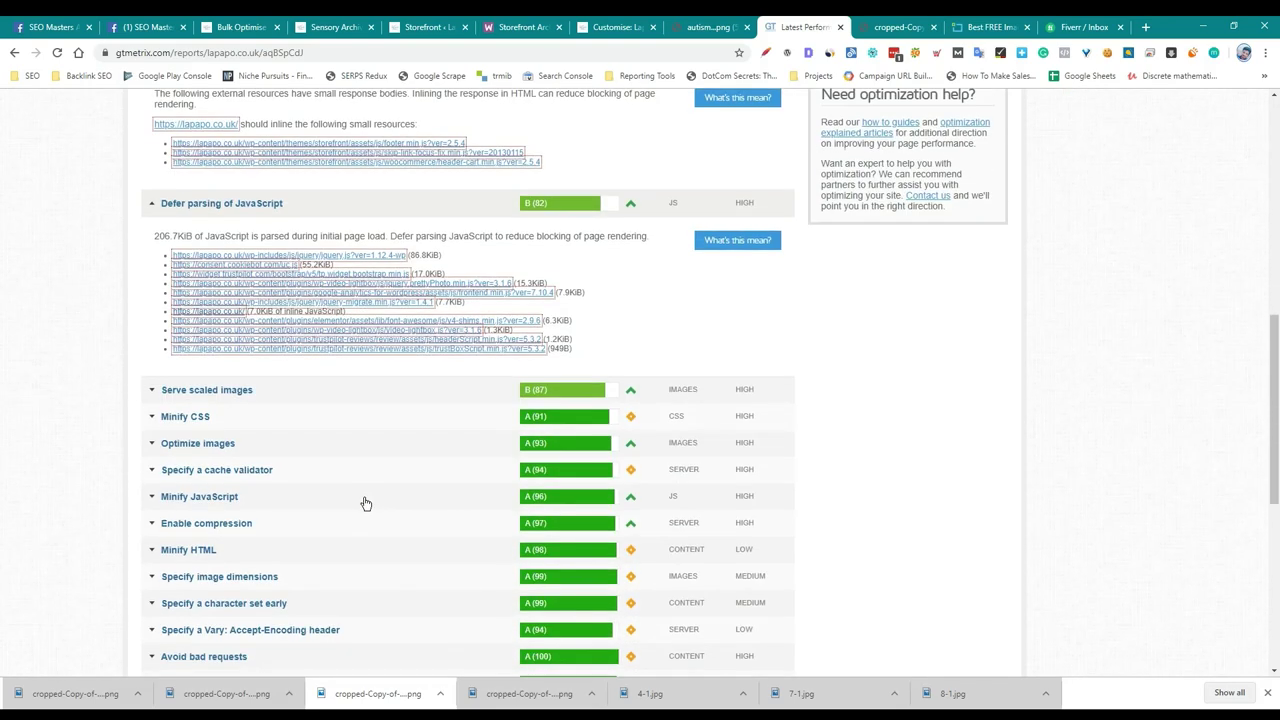
{"action": "left_click", "coordinate": [324, 392]}
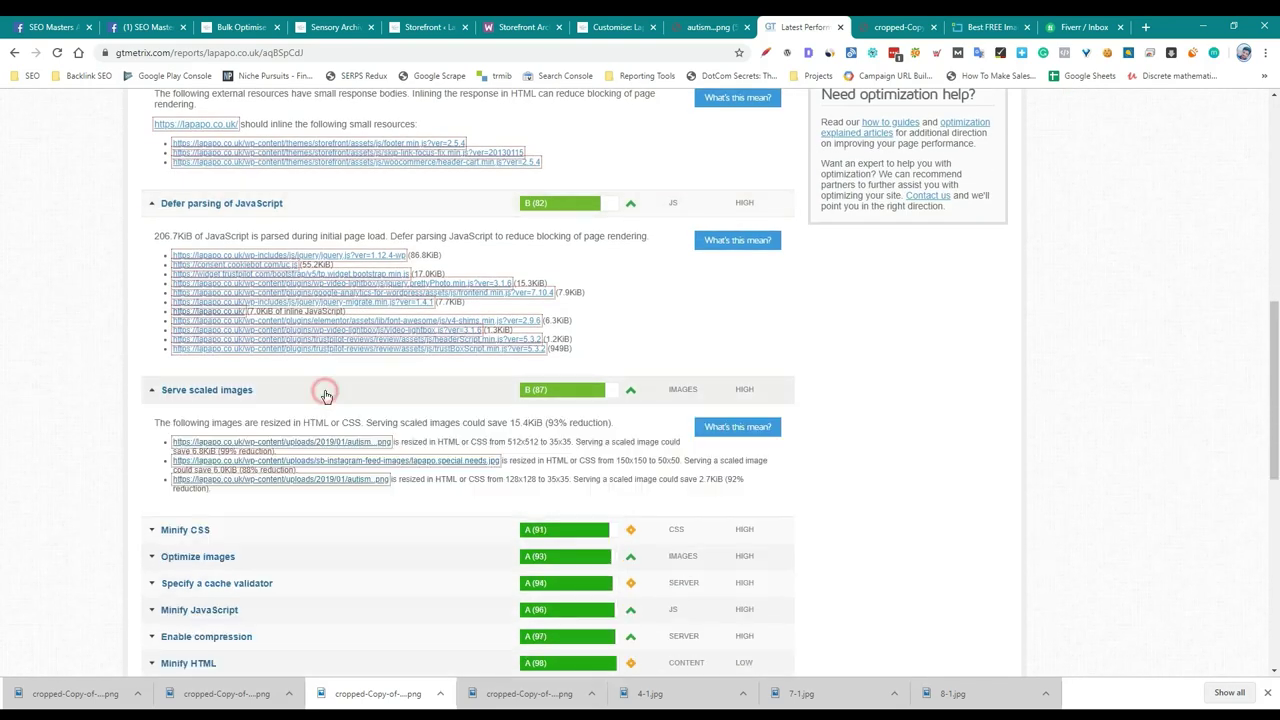
Open the first image flagged under Serve scaled images, copy its file name autism...png from the address, and close it.
{"action": "left_click", "coordinate": [357, 441]}
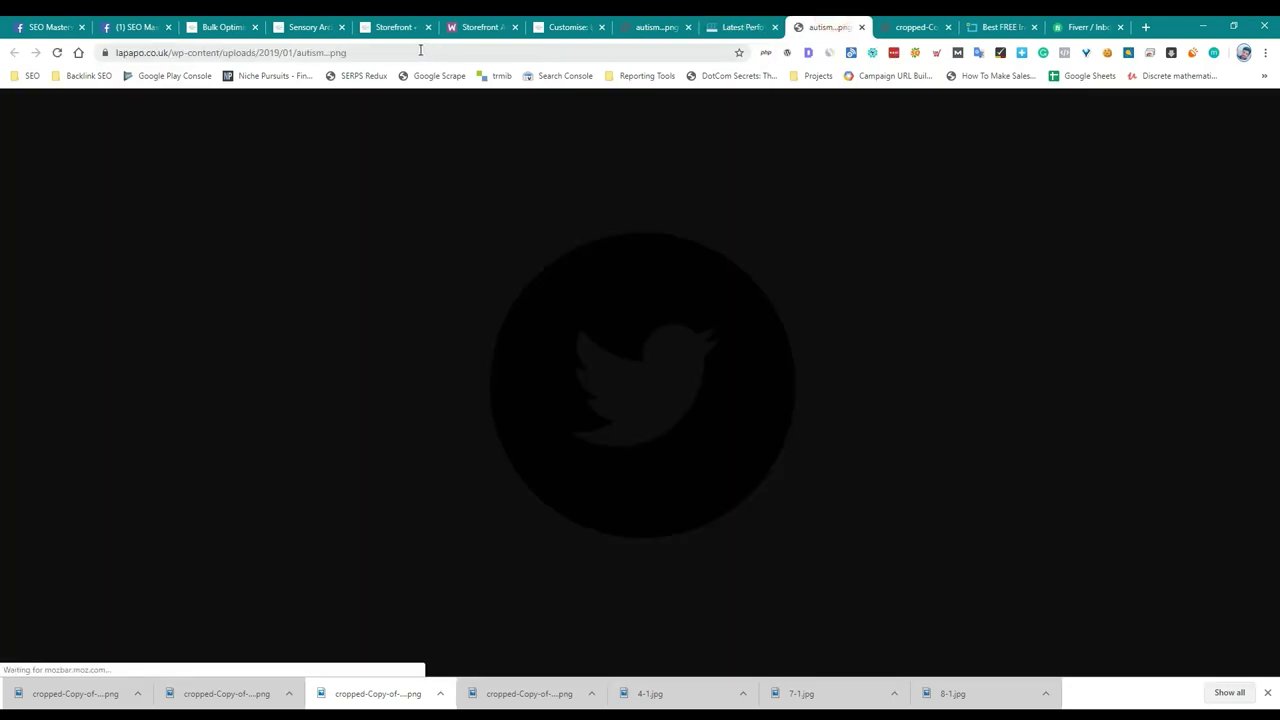
{"action": "left_click_drag", "start_coordinate": [347, 53], "coordinate": [296, 53]}
{"action": "key", "text": "ctrl+c"}
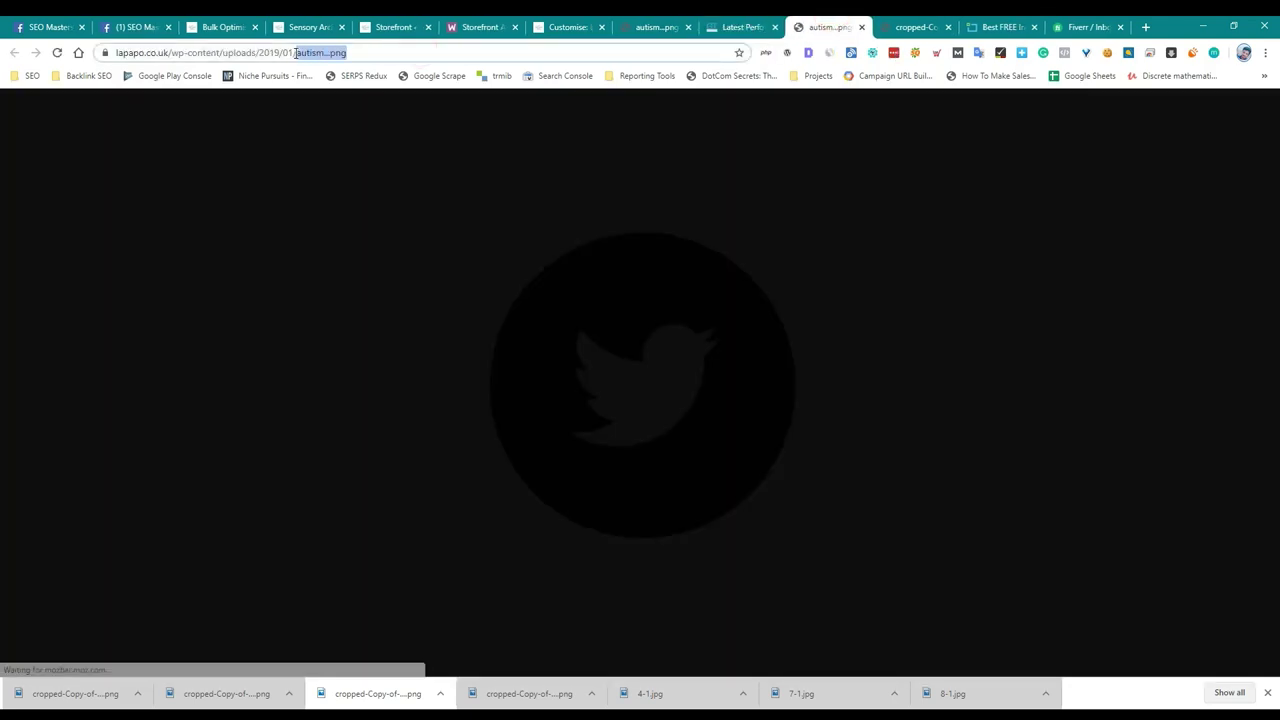
{"action": "key", "text": "ctrl+w"}
Inspect the WordPress customiser page's HTML and search its elements for the copied file name autism...png.
{"action": "left_click", "coordinate": [630, 25]}
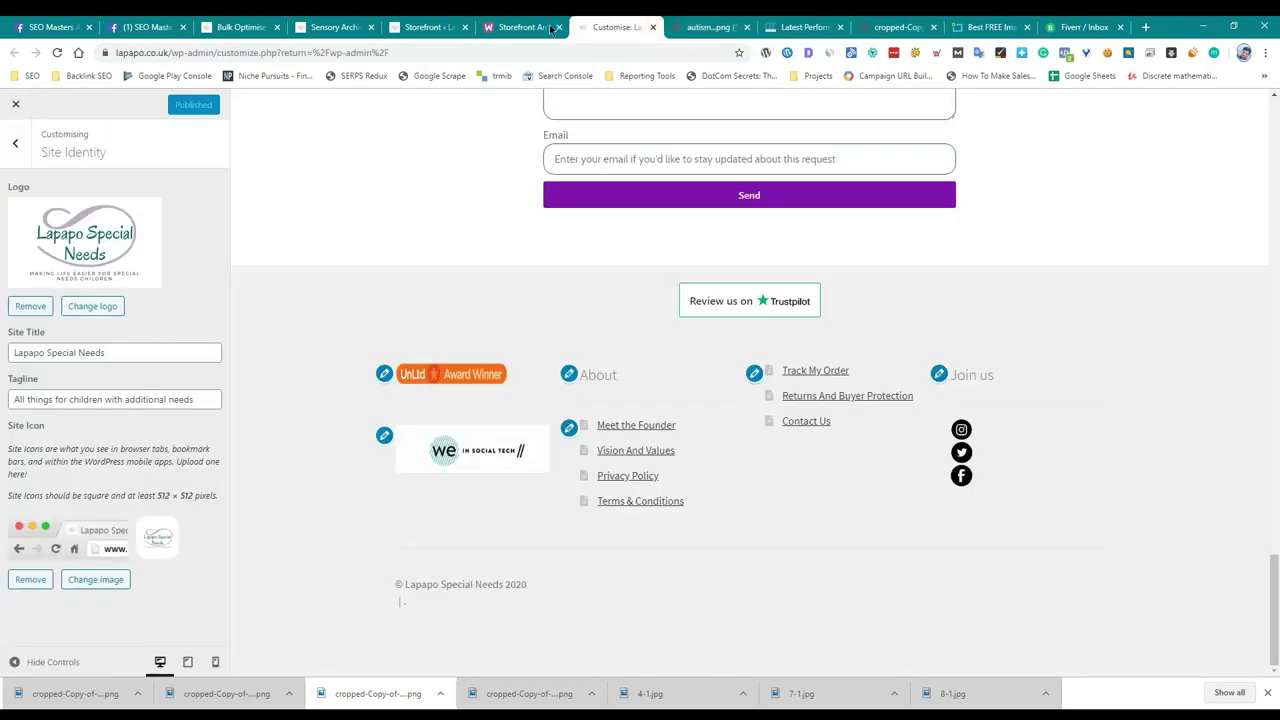
{"action": "key", "text": "ctrl+shift+j"}
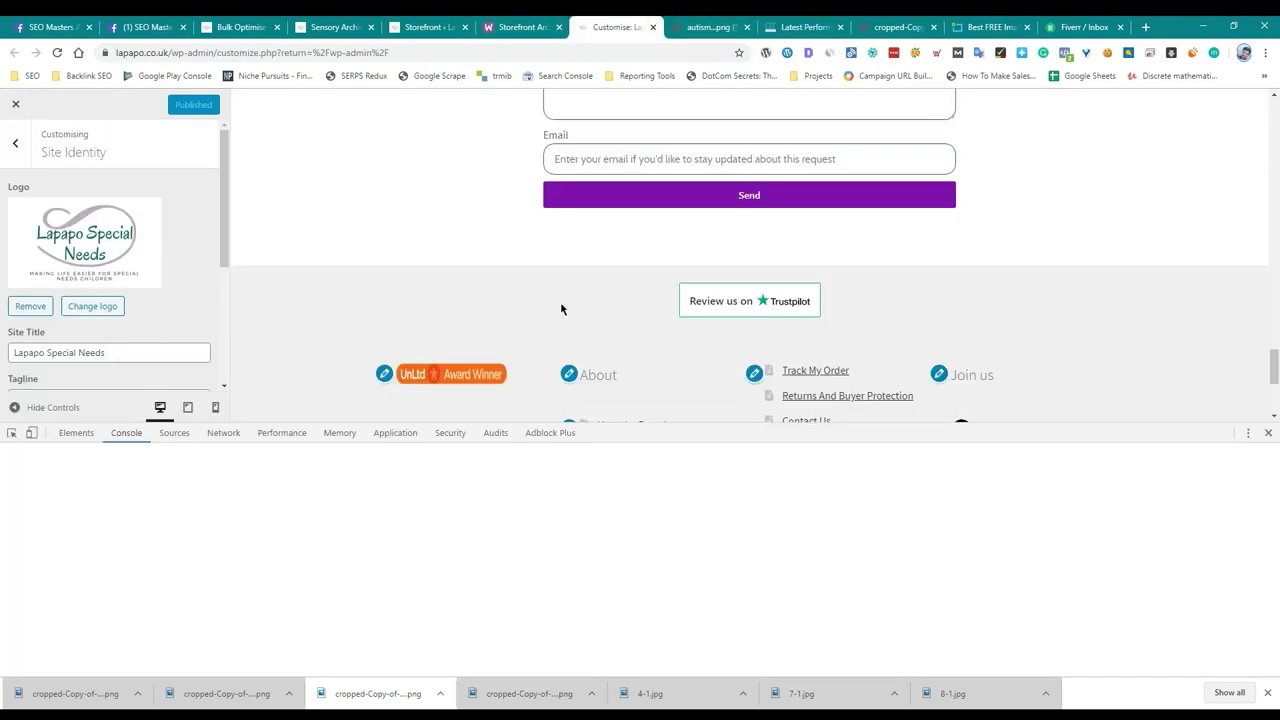
{"action": "left_click", "coordinate": [92, 438]}
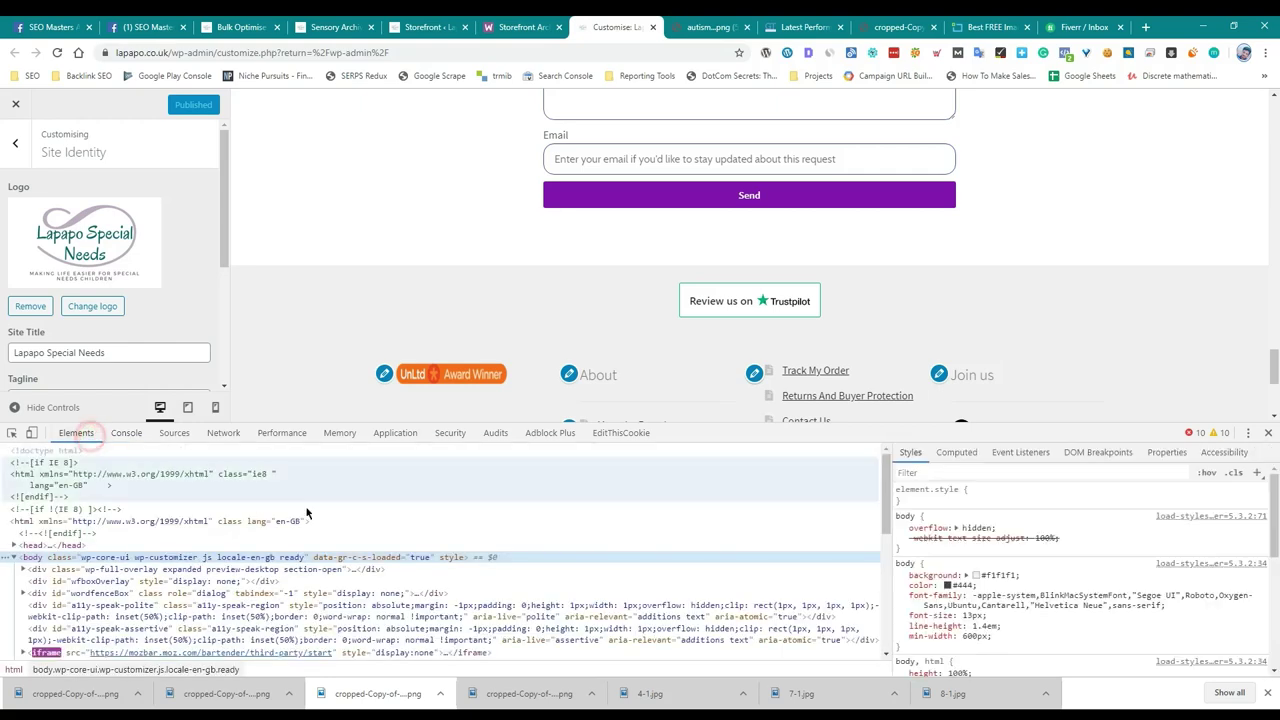
{"action": "key", "text": "ctrl+f"}
{"action": "key", "text": "ctrl+v"}
{"action": "key", "text": "Return"}
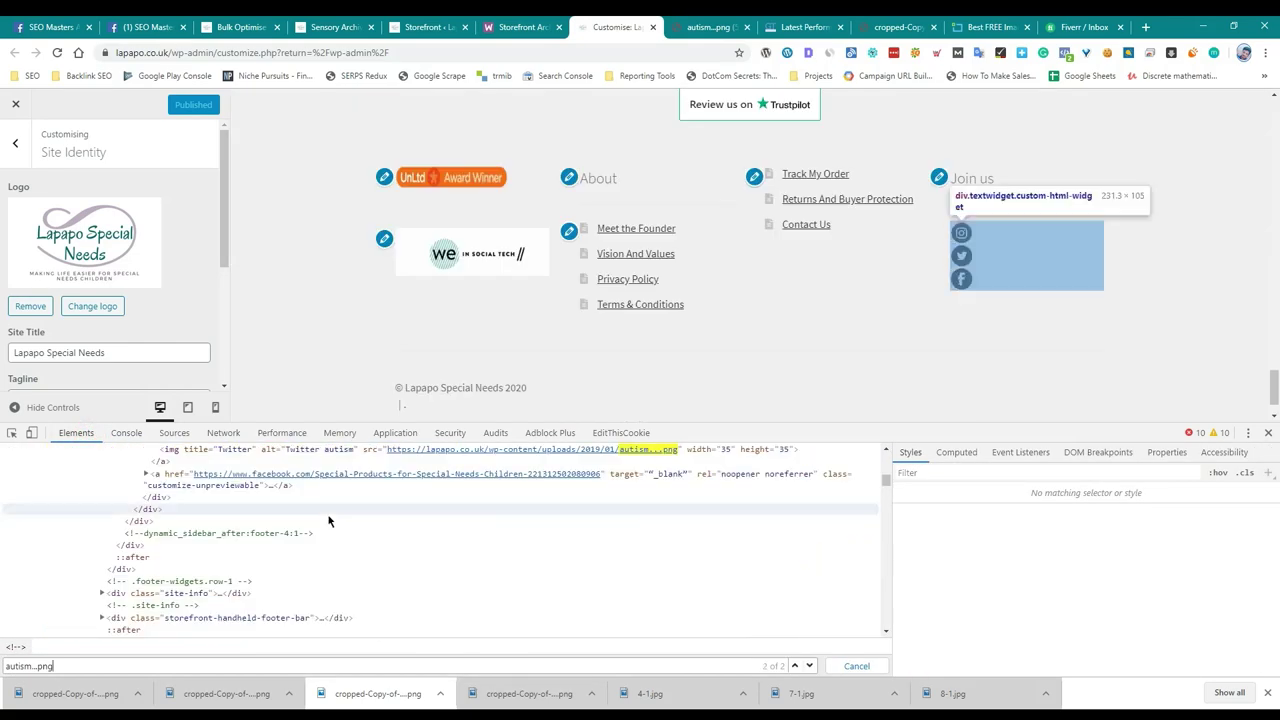